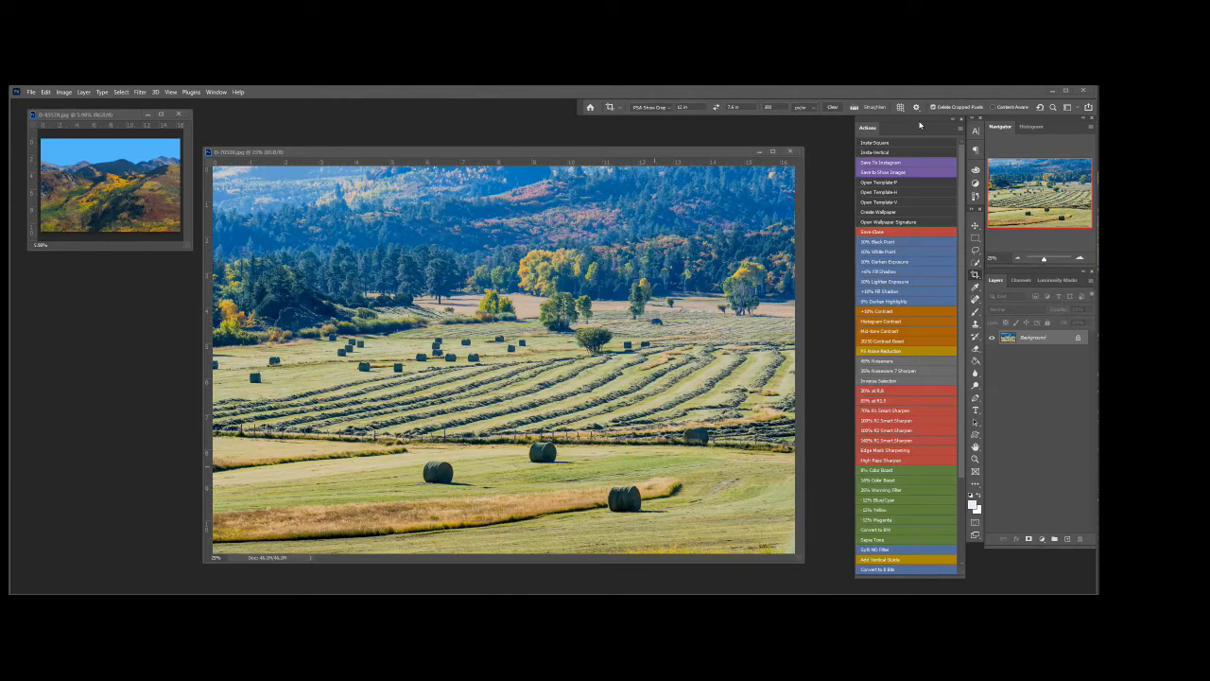
Close the Actions panel, reopen it and place it back beside the toolbar
mouse_move(901, 126)
mouse_down()
mouse_move(870, 123)
mouse_move(877, 144)
mouse_move(886, 146)
mouse_move(889, 127)
mouse_up()
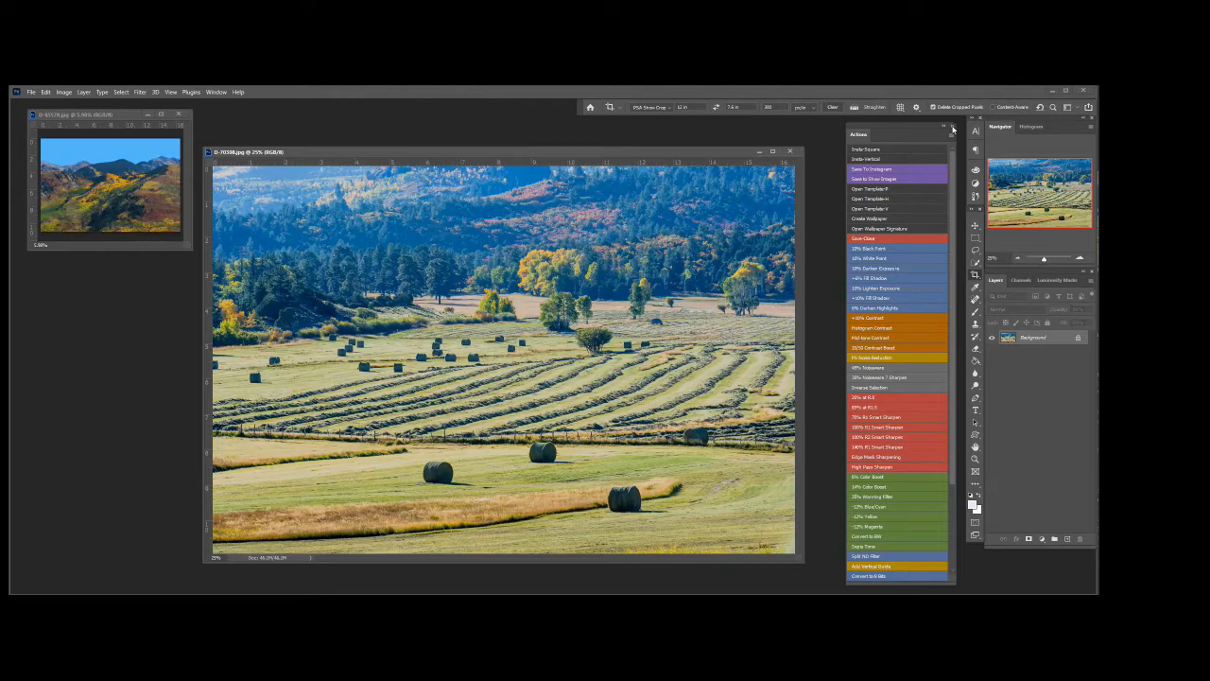
click(953, 128)
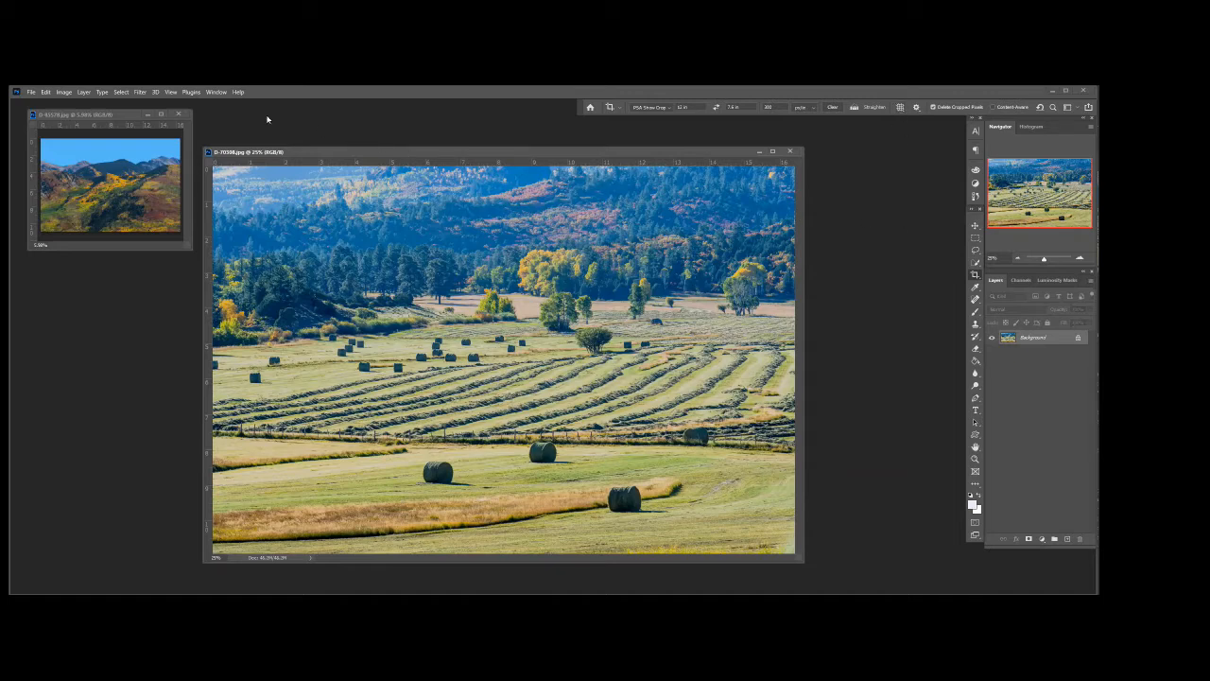
click(218, 92)
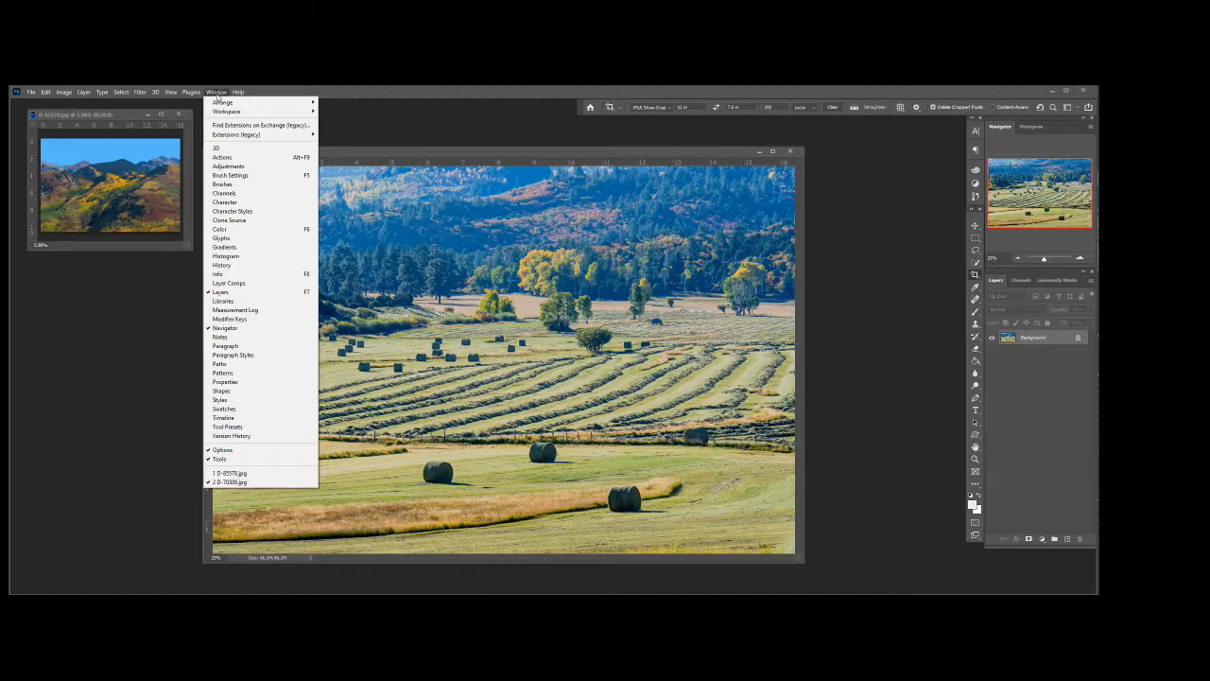
click(241, 160)
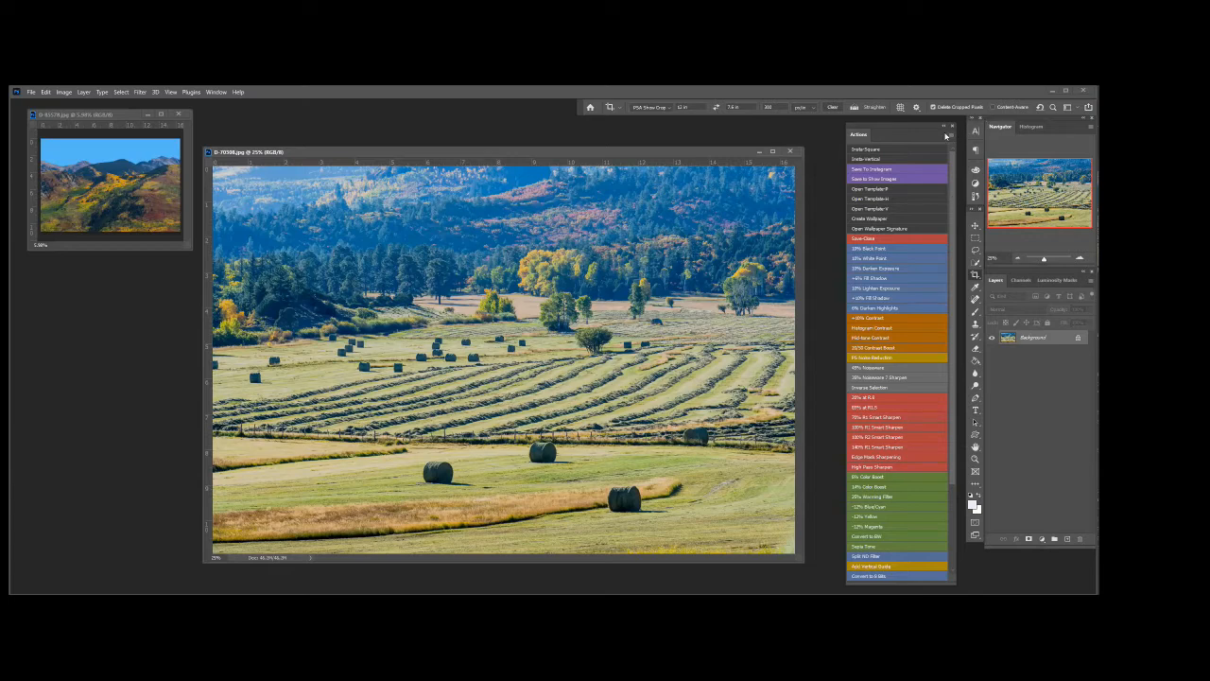
drag(929, 133, 936, 123)
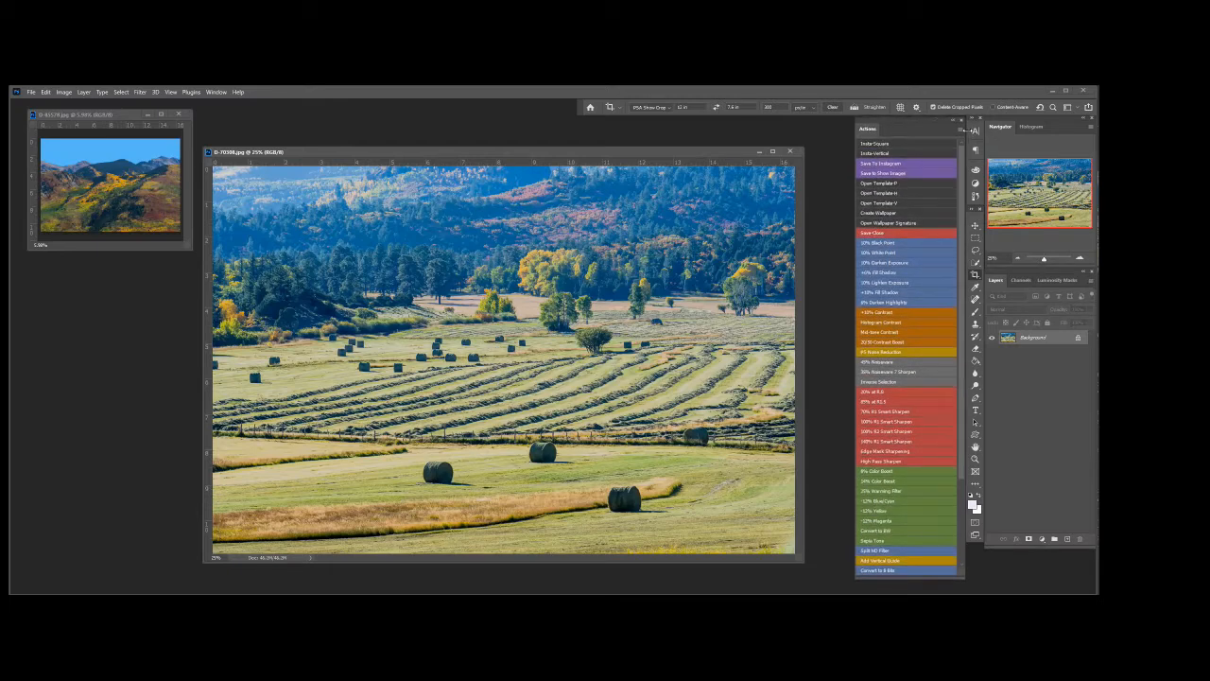
click(962, 132)
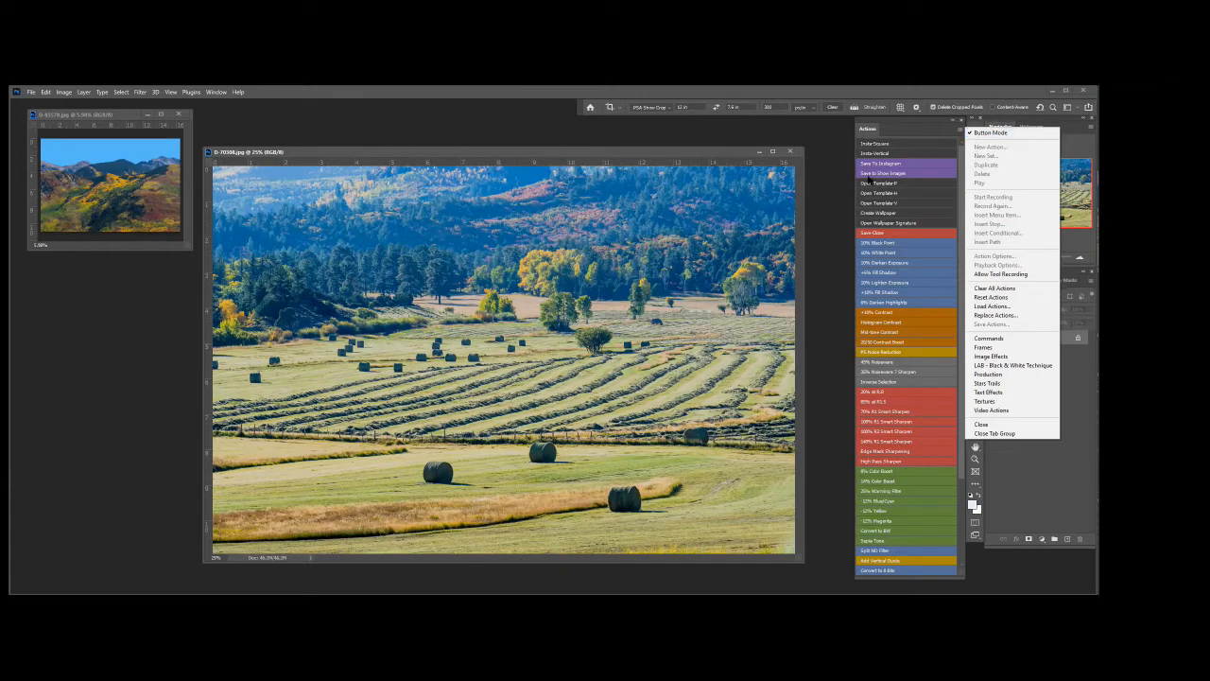
click(829, 168)
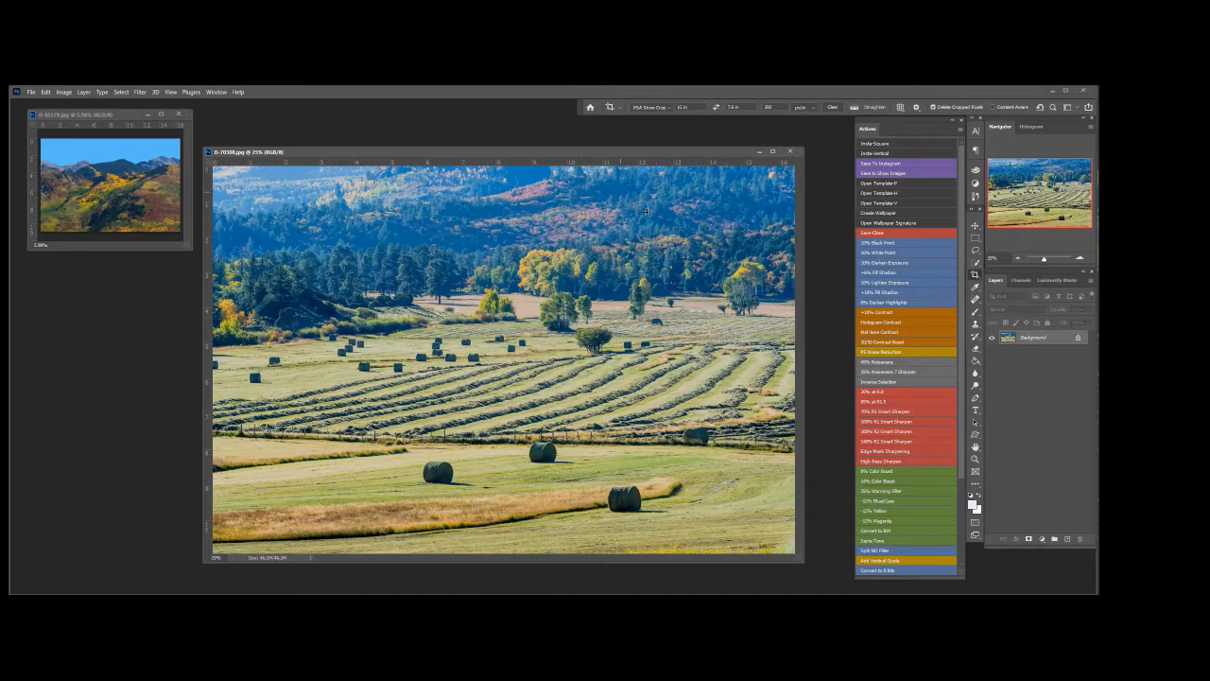
Duplicate the background layer and run the 10% Black Point and 10% White Point actions three times each on the copy
key(ctrl+j)
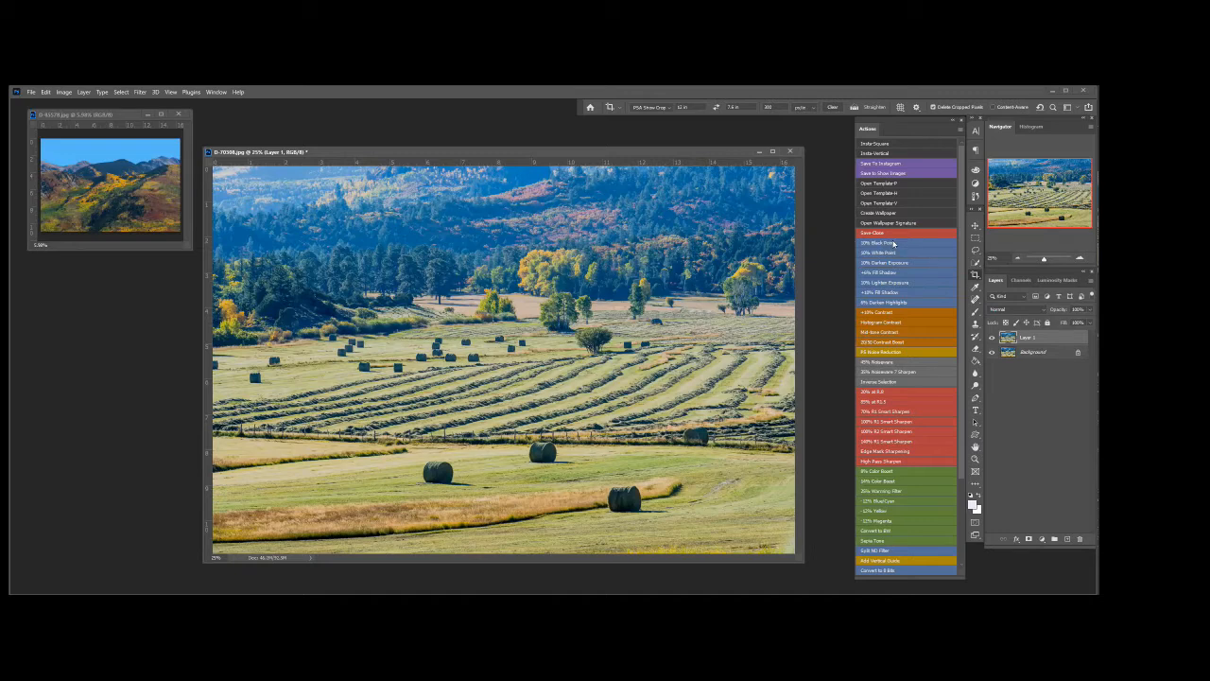
click(893, 244)
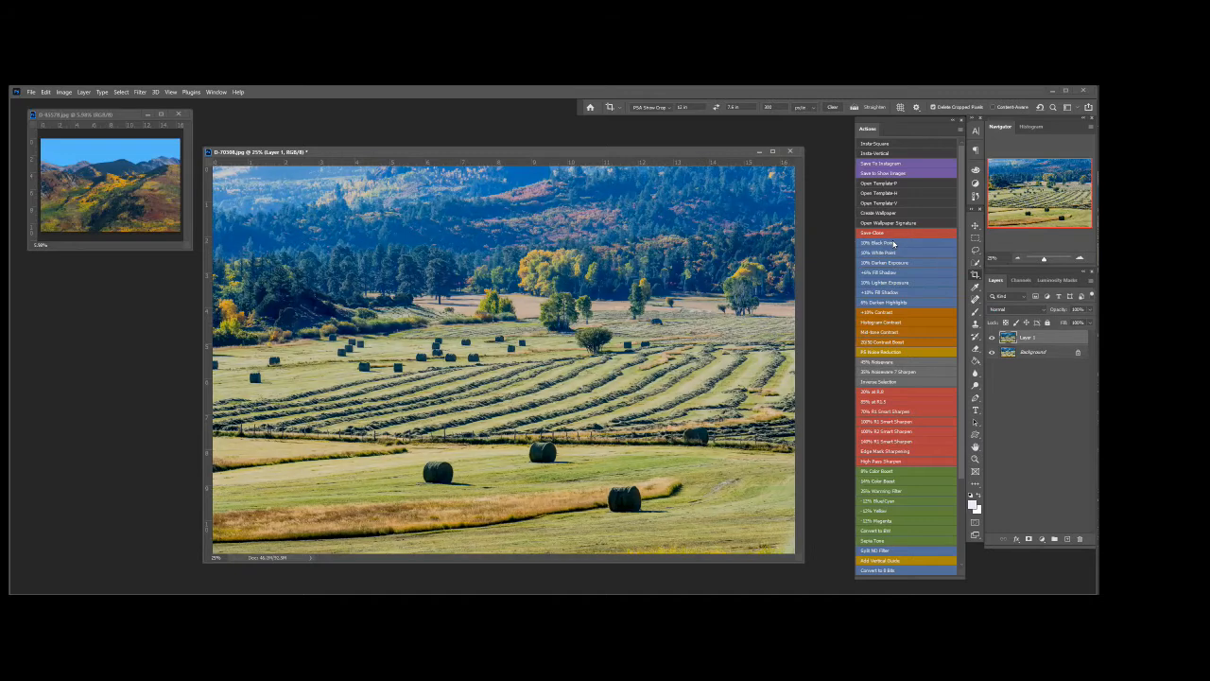
click(893, 243)
click(894, 243)
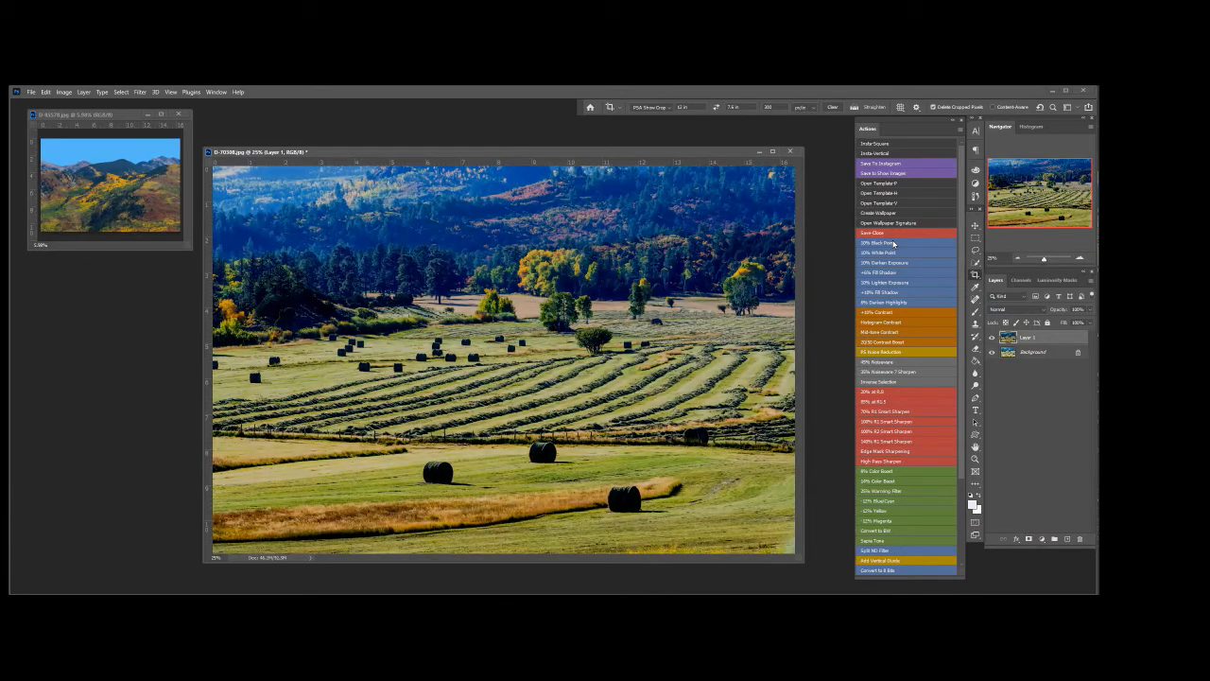
click(900, 254)
click(900, 253)
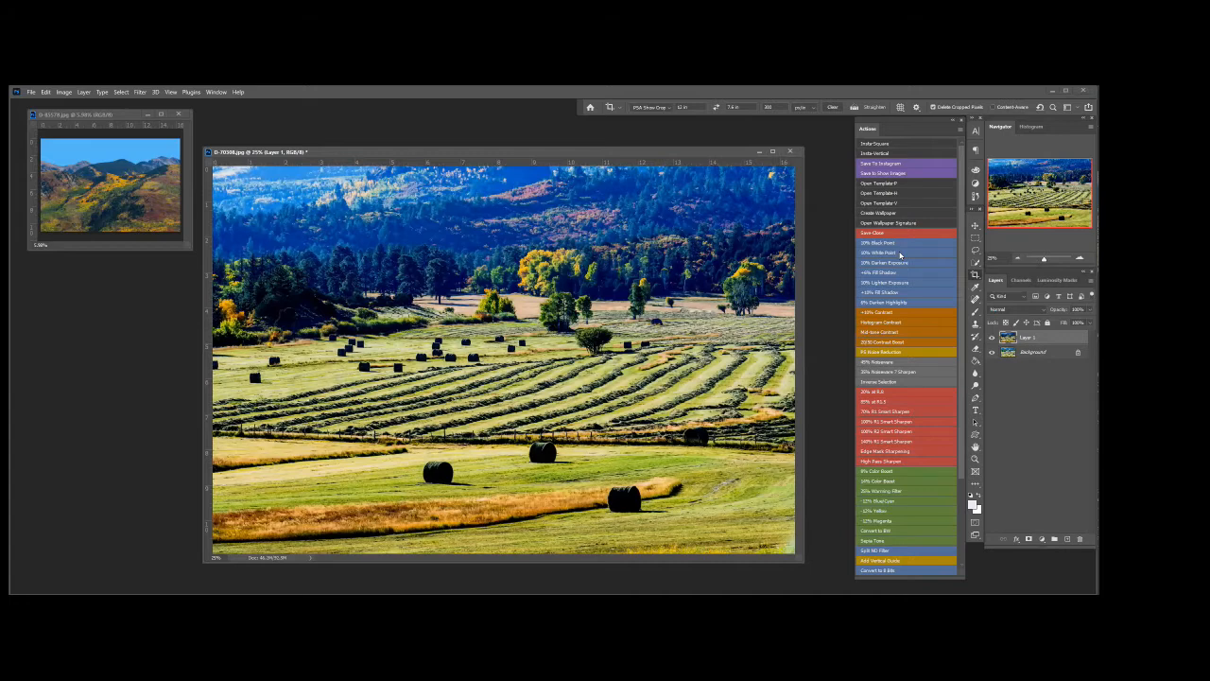
click(900, 253)
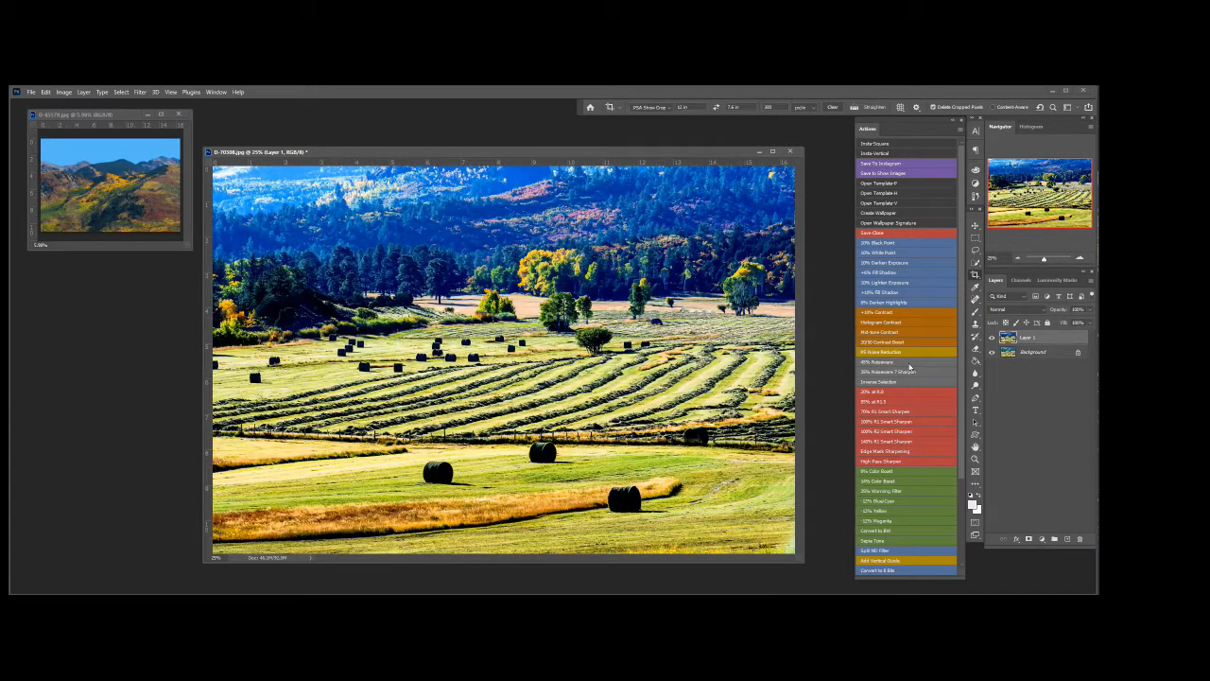
Delete the adjusted layer and bring back an unadjusted copy of the background as Layer 1
drag(1009, 339, 1089, 539)
drag(1048, 337, 1084, 537)
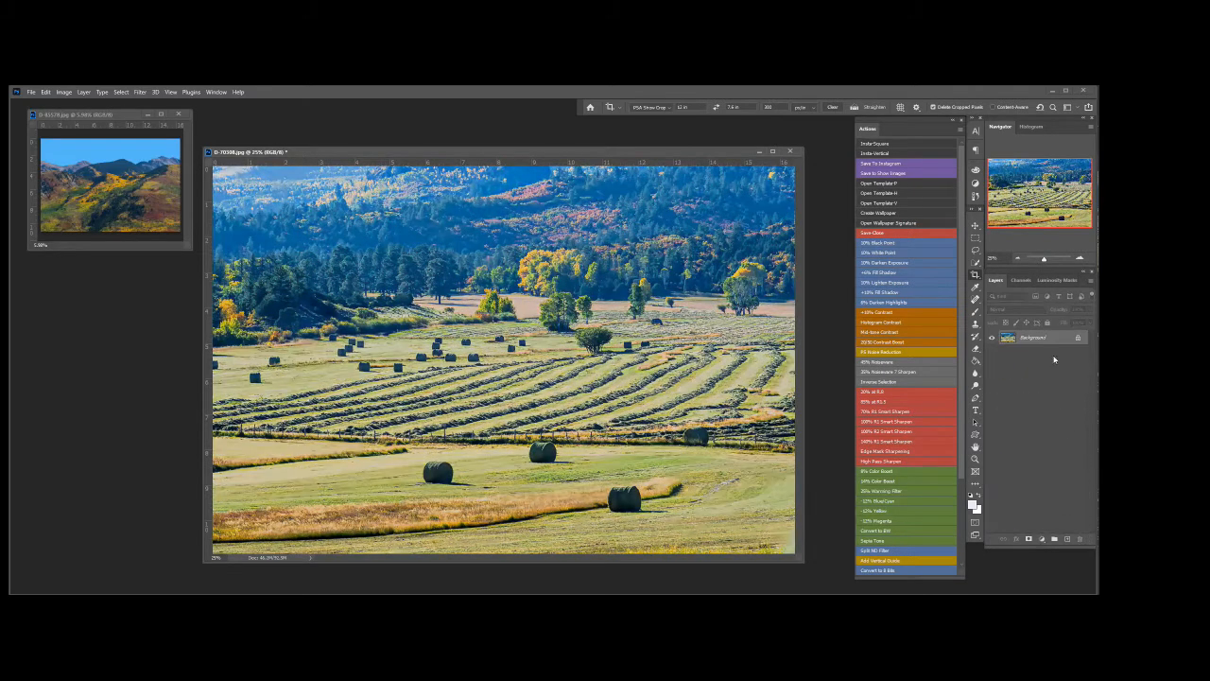
key(ctrl+z)
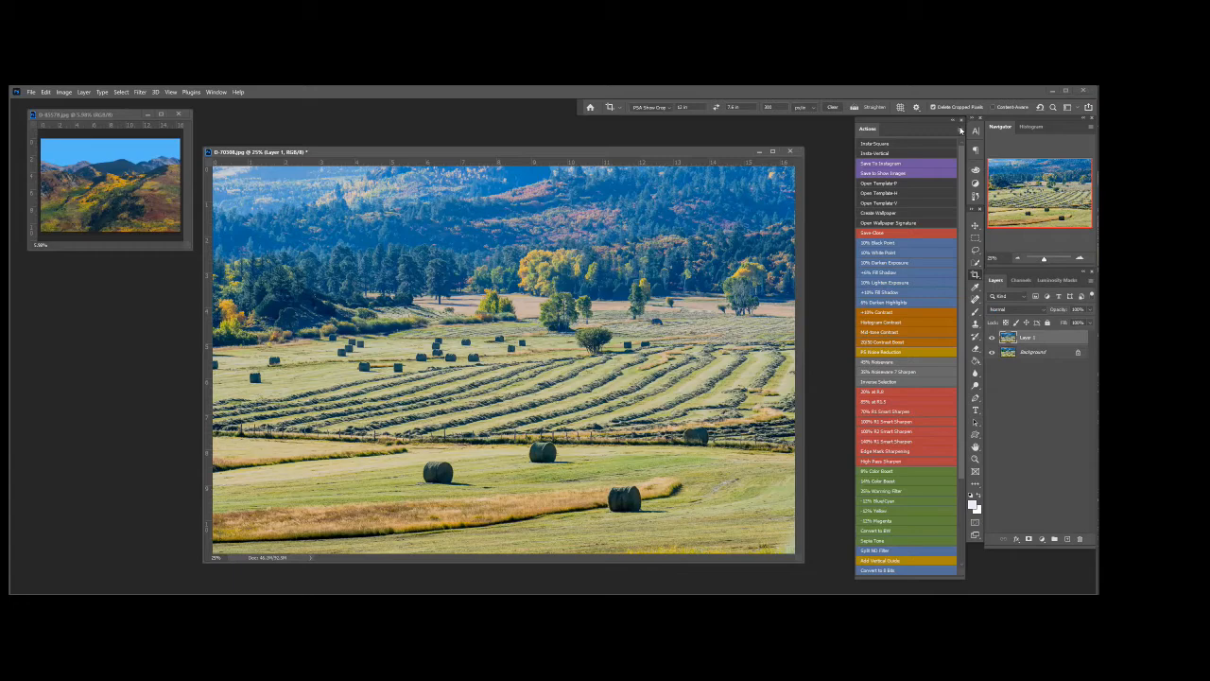
Turn off Button Mode for the actions, collapse Save Close and inspect the command inside the 10% Black Point action
click(961, 130)
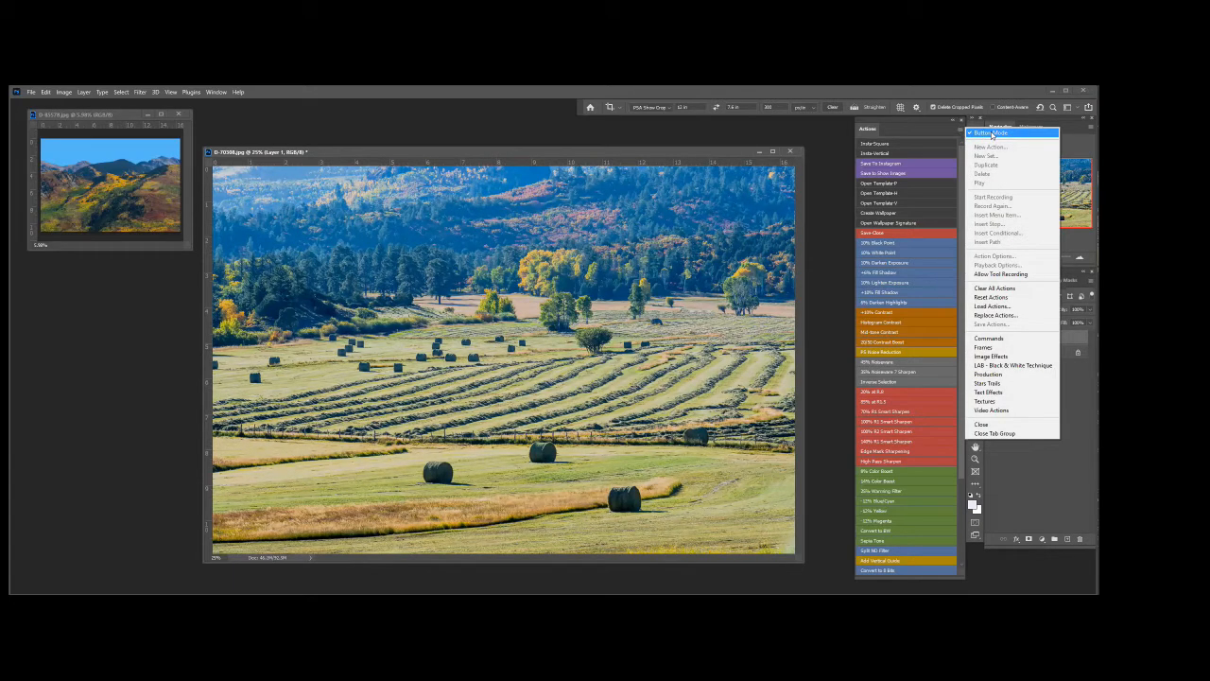
click(990, 134)
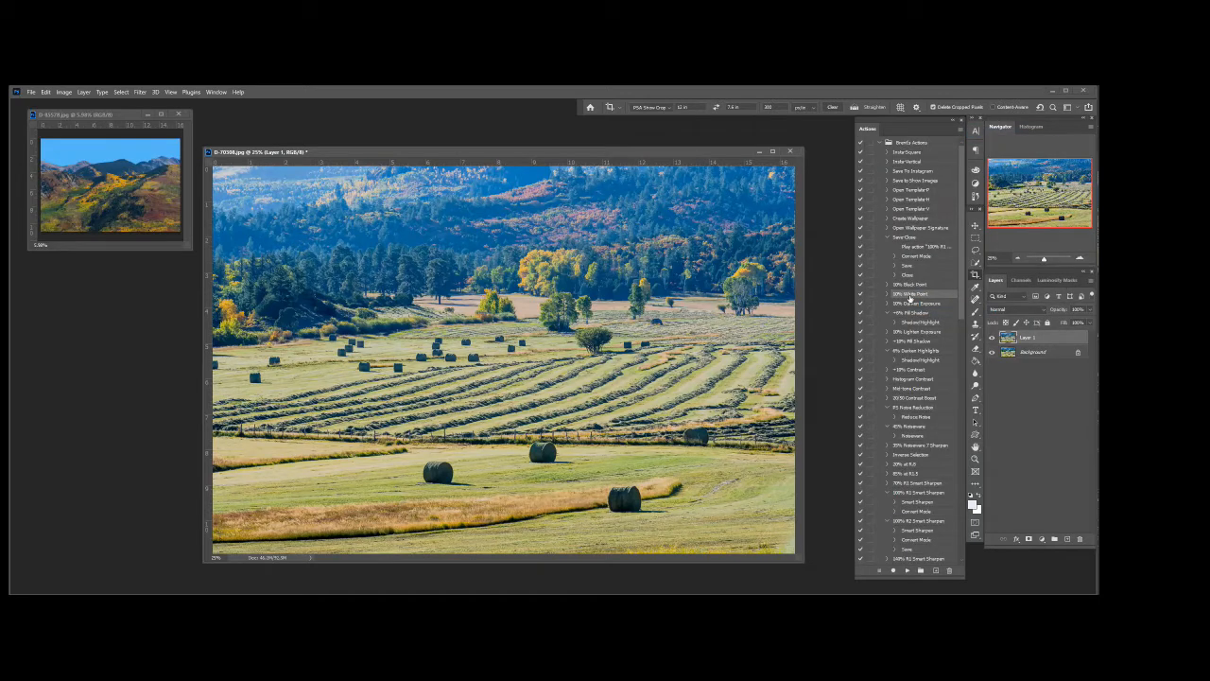
click(887, 237)
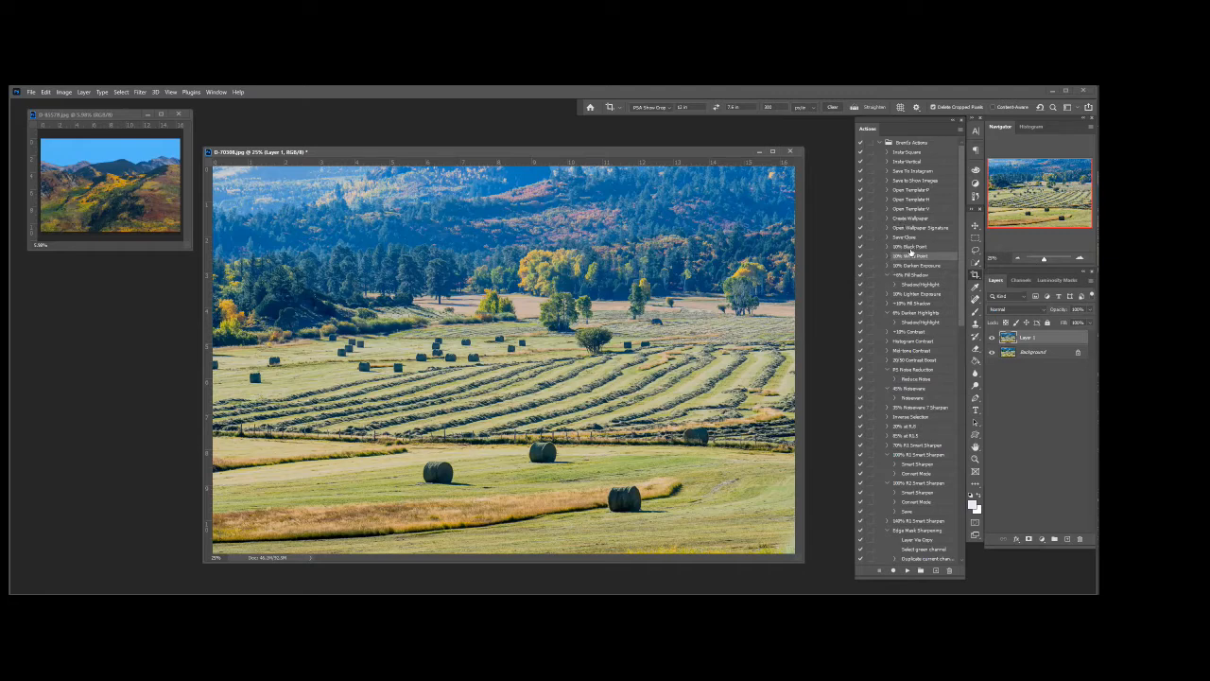
click(886, 247)
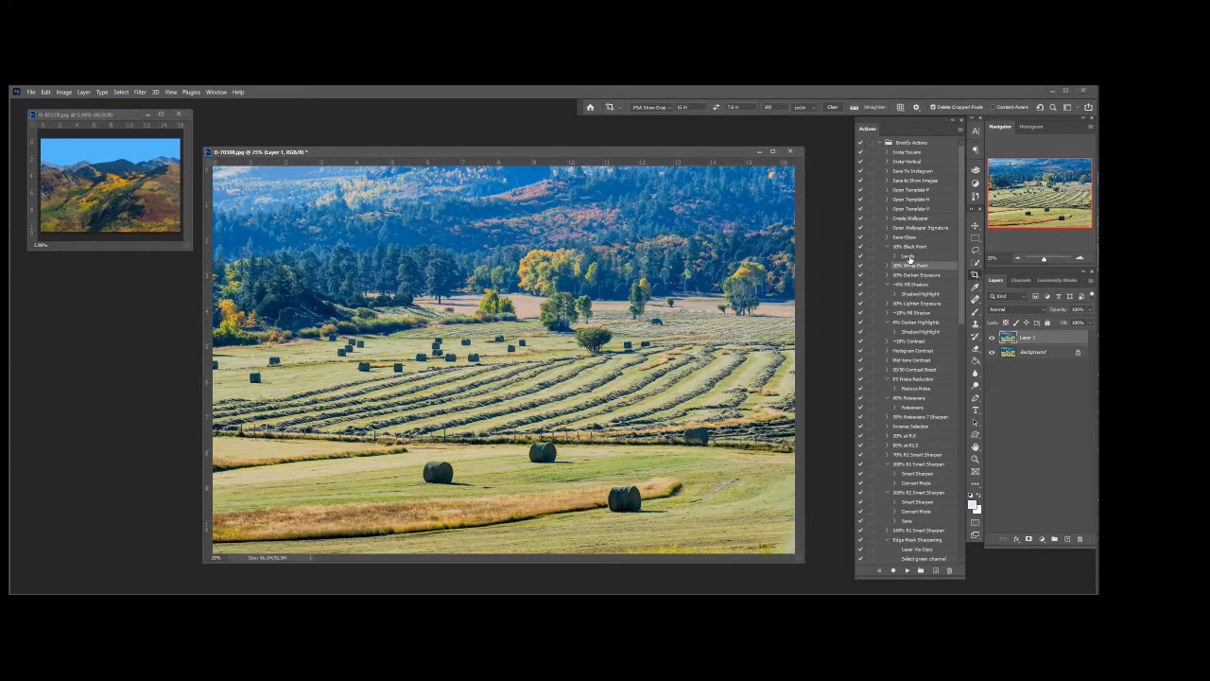
click(888, 247)
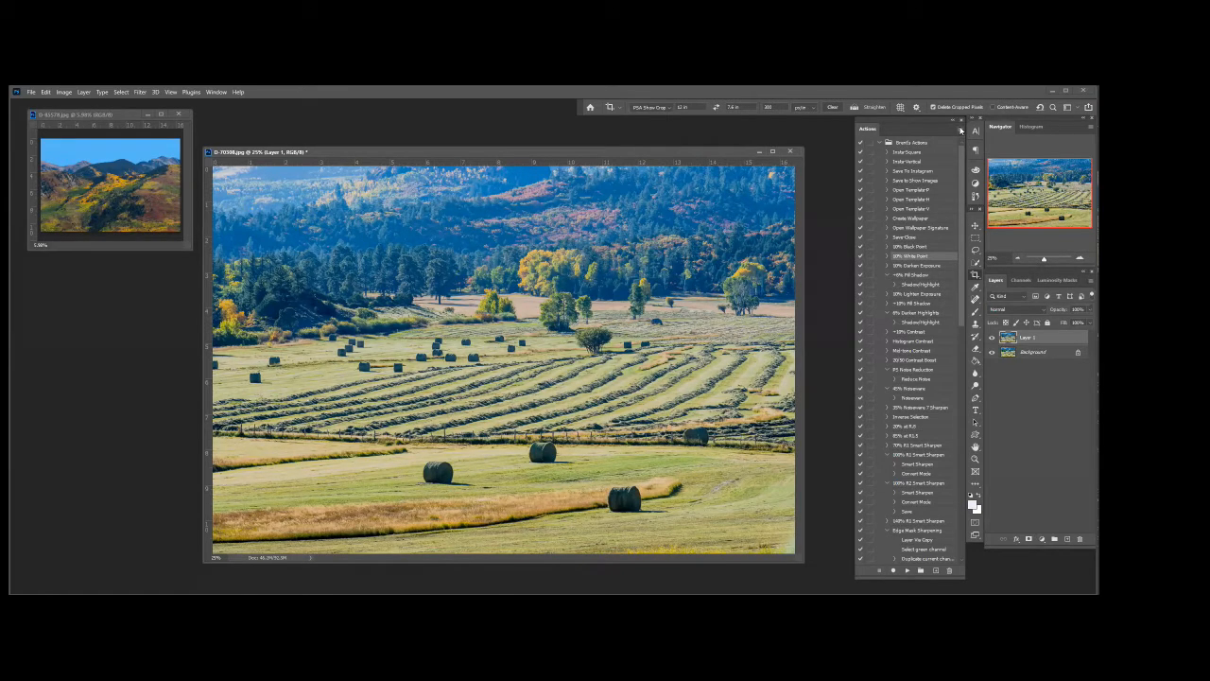
Clear all actions and confirm their deletion
click(960, 131)
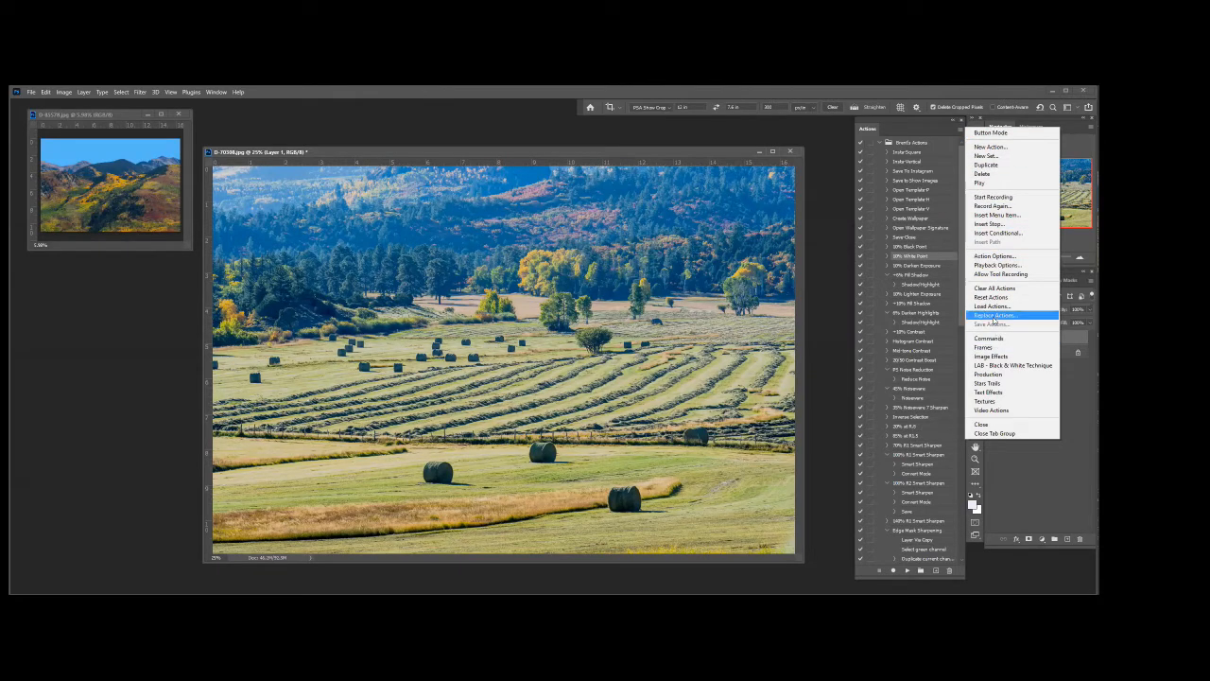
click(994, 289)
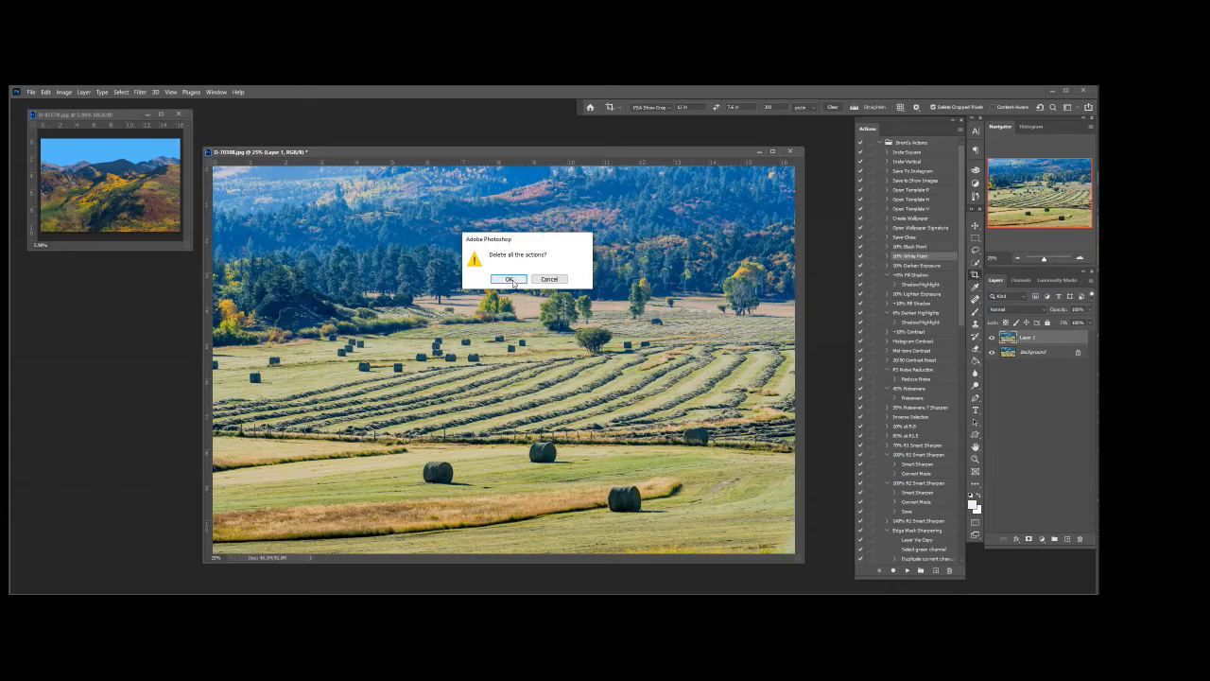
click(509, 279)
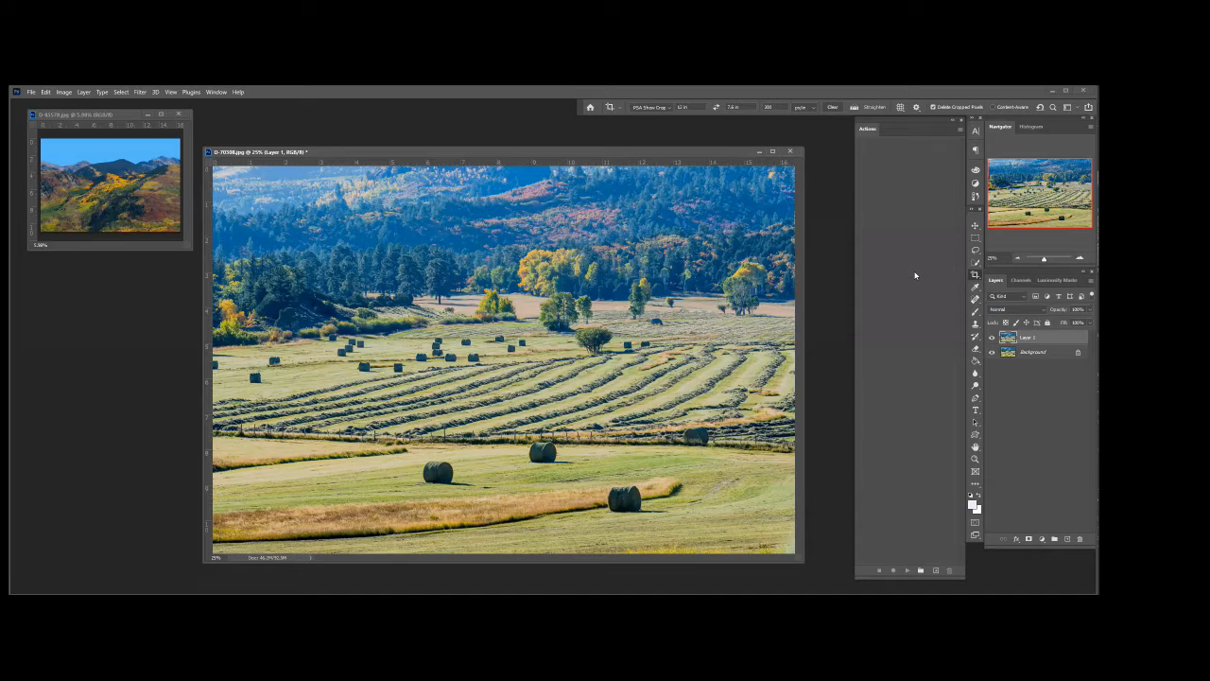
Create a new action set named Class Actions
click(921, 572)
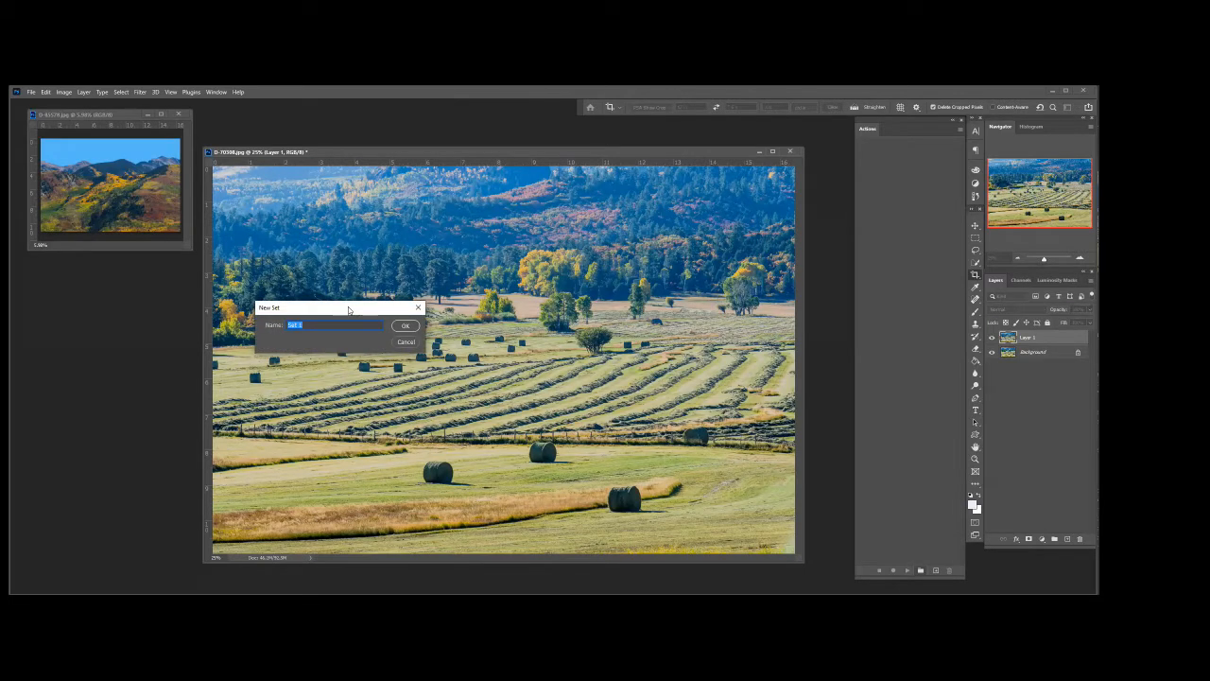
drag(348, 310, 725, 277)
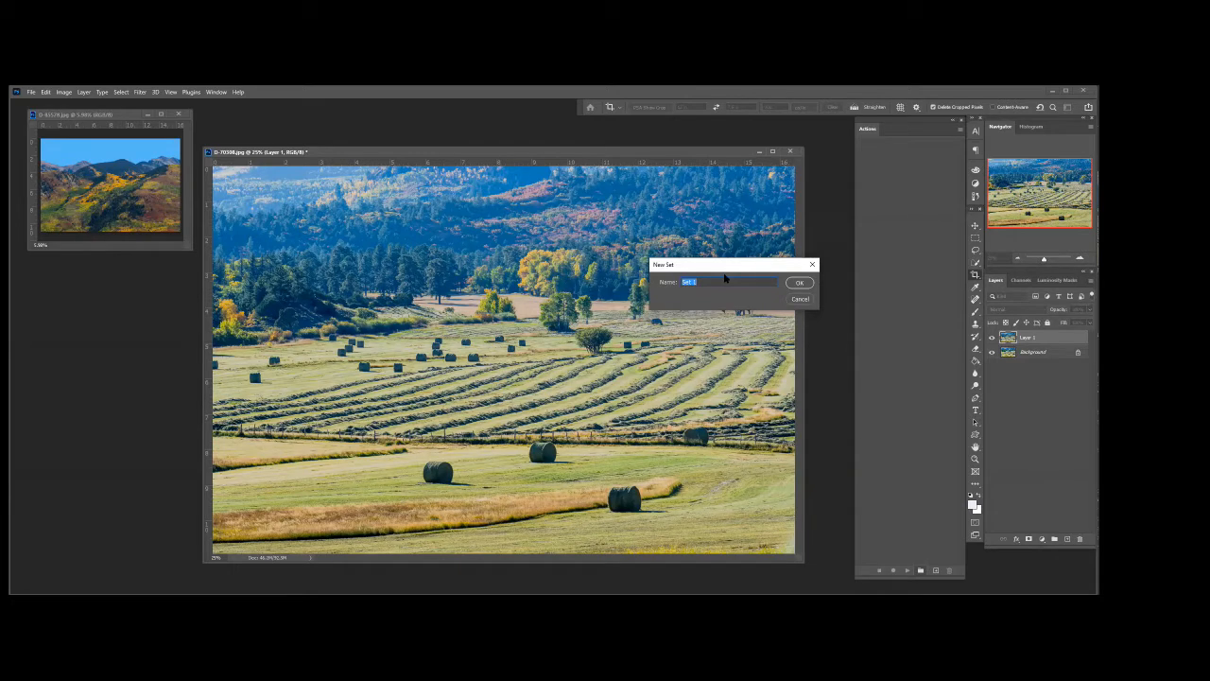
text(Class Actions)
click(799, 284)
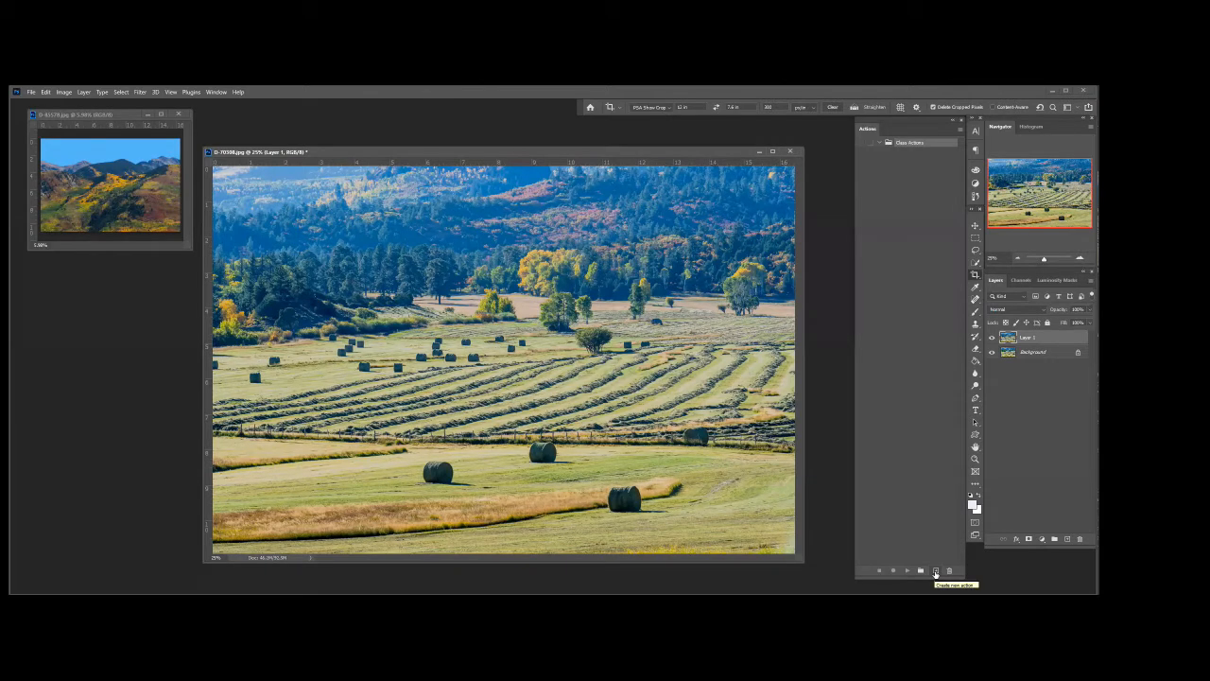
Create an action named 10% Darken in the Class Actions set with the colour Yellow, and start recording it
click(935, 572)
drag(739, 267, 739, 295)
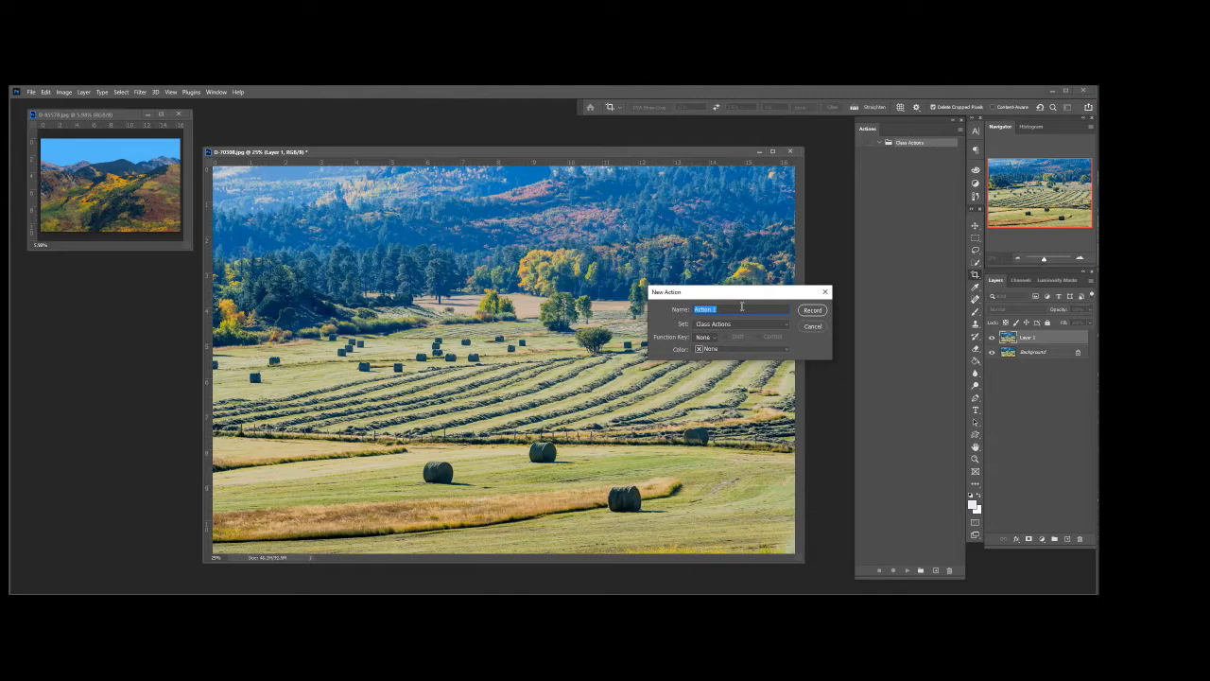
text(10% Darken)
click(784, 352)
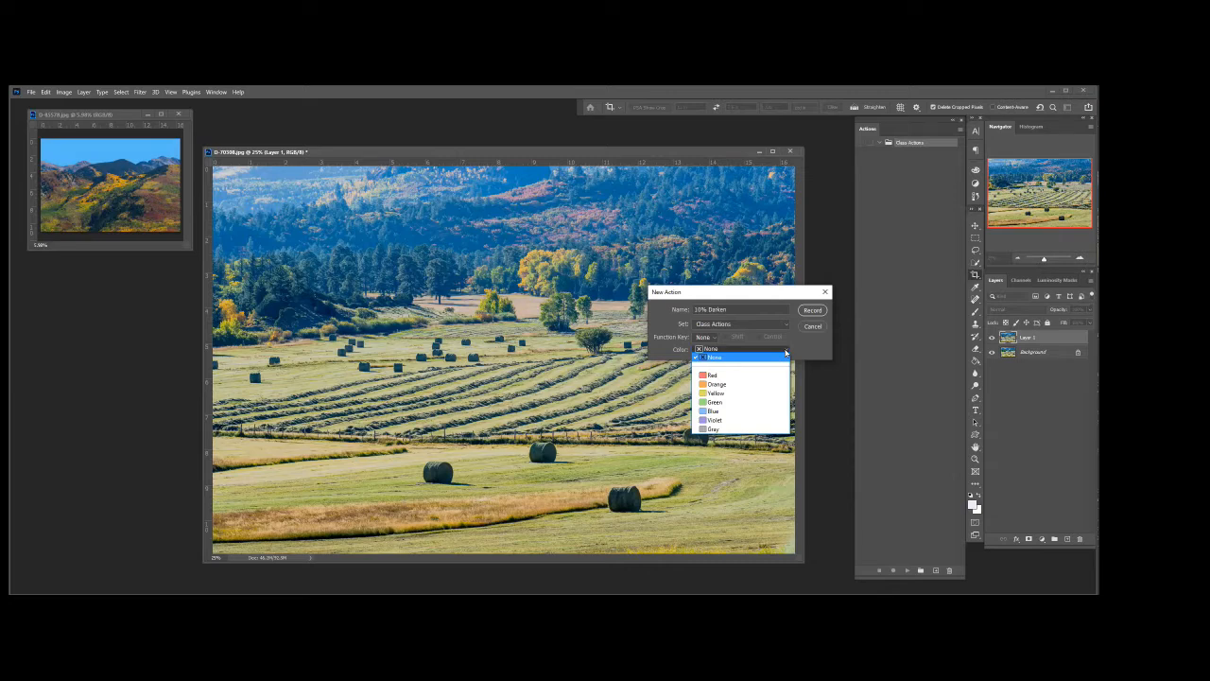
click(726, 394)
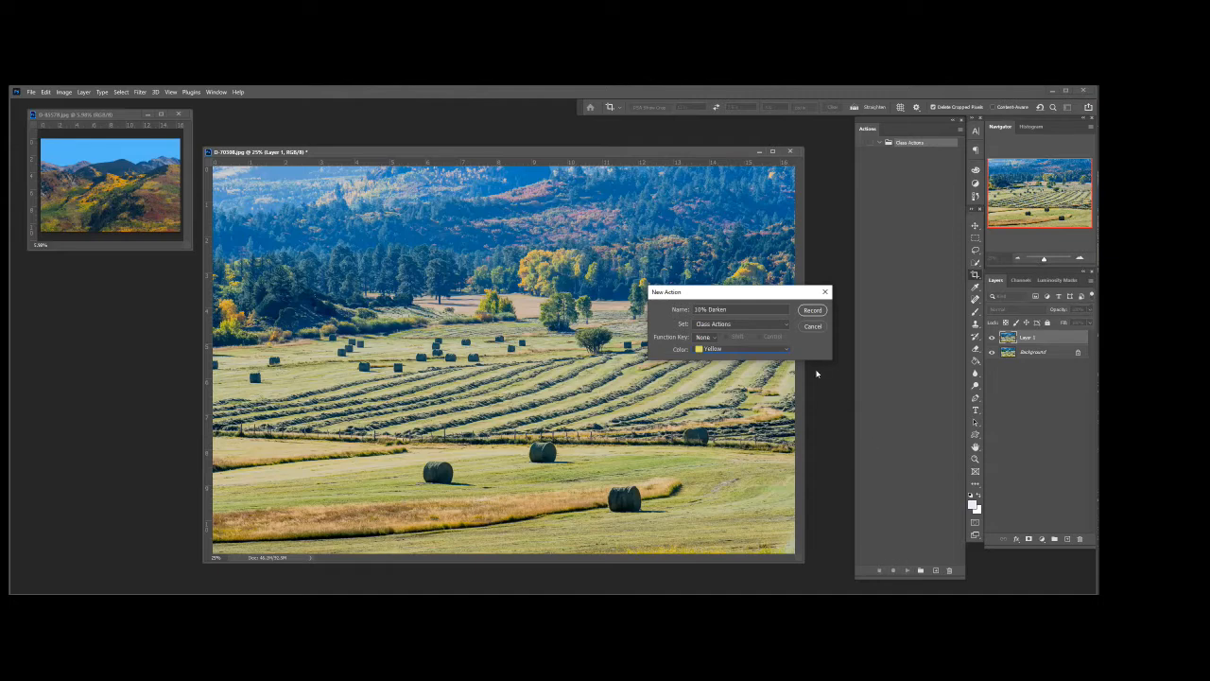
click(813, 310)
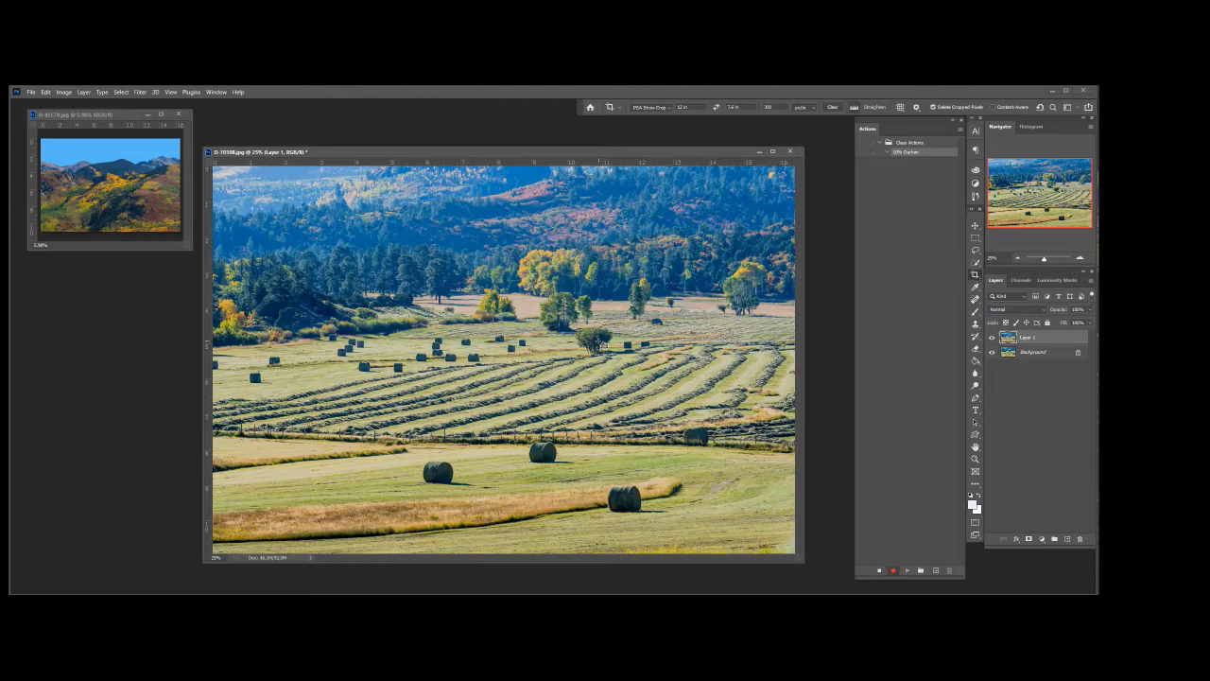
Record a Levels adjustment with the midtone input level at 0.9 on Layer 1, stop recording and collapse the action
key(ctrl+l)
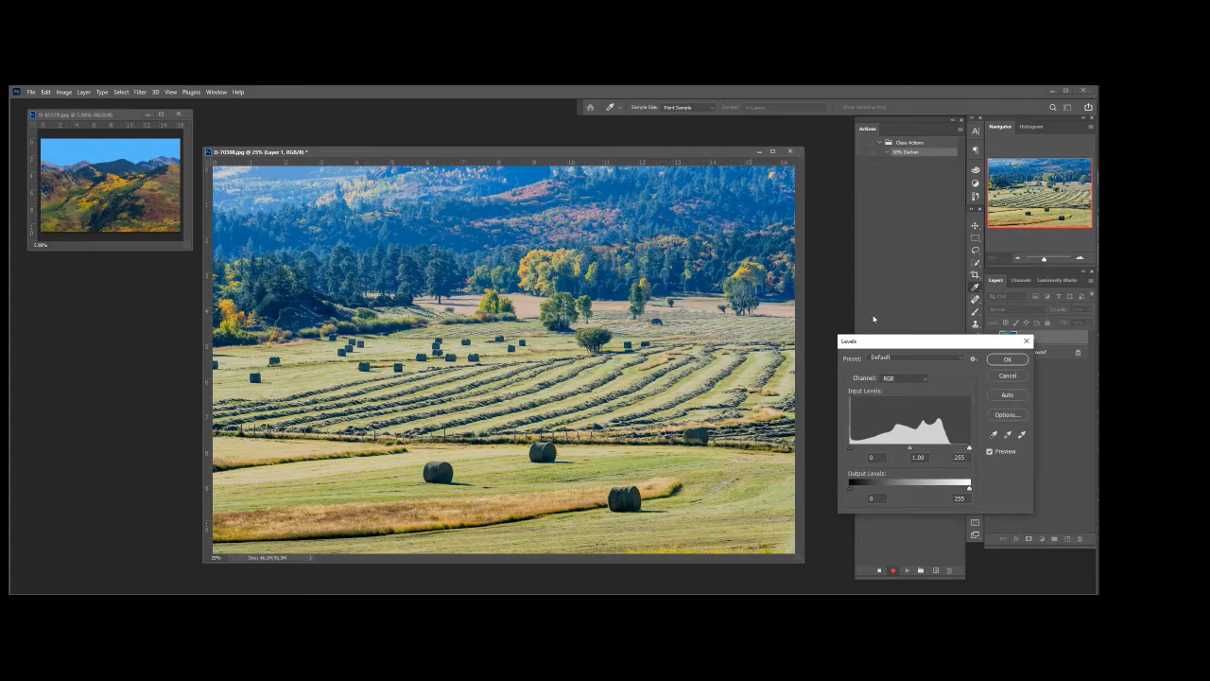
drag(901, 339, 726, 275)
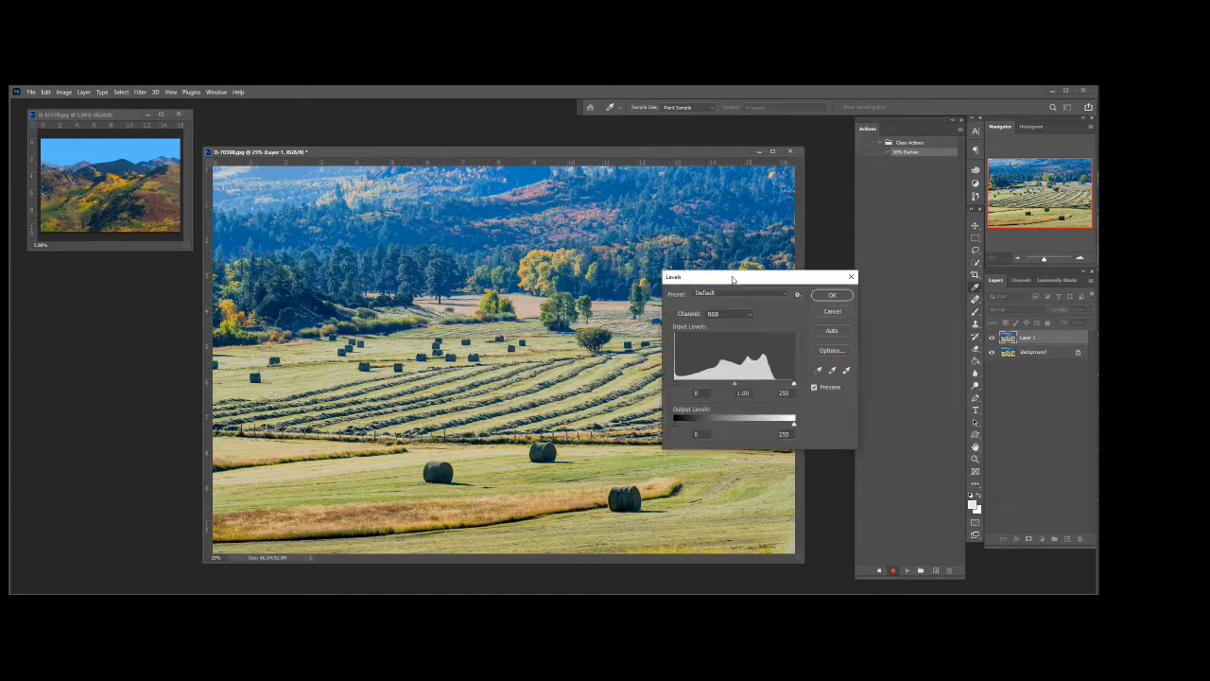
double_click(752, 394)
text(1.1)
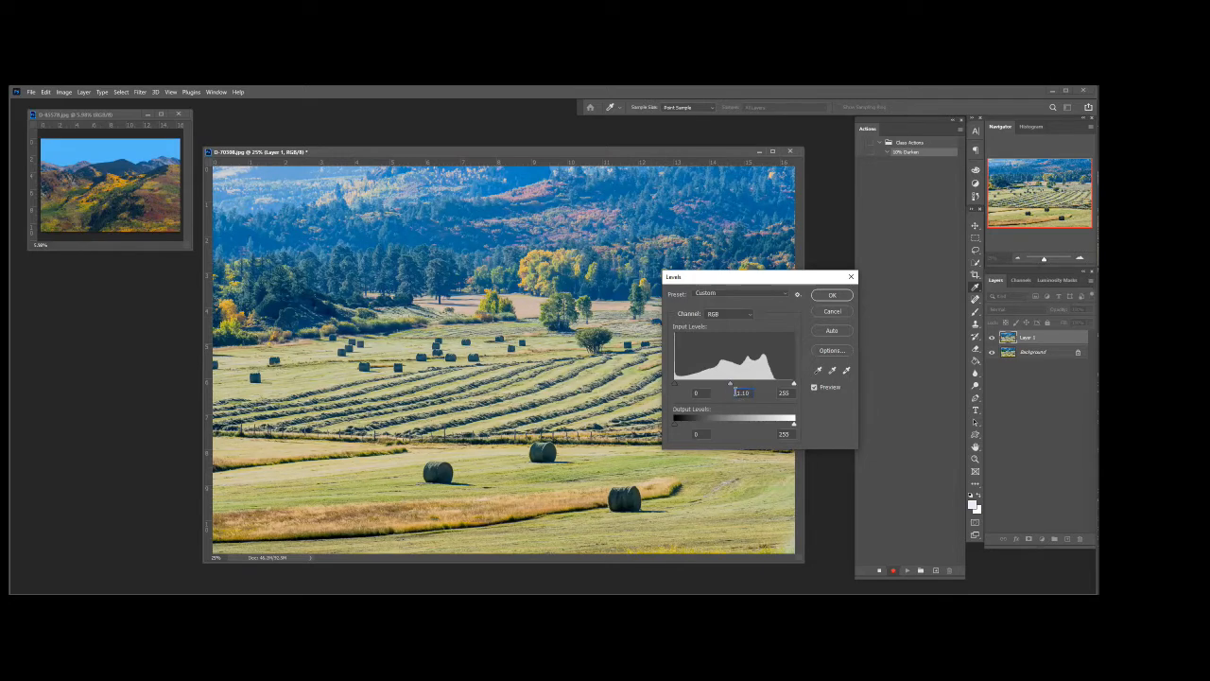
drag(752, 393, 727, 395)
text(.9)
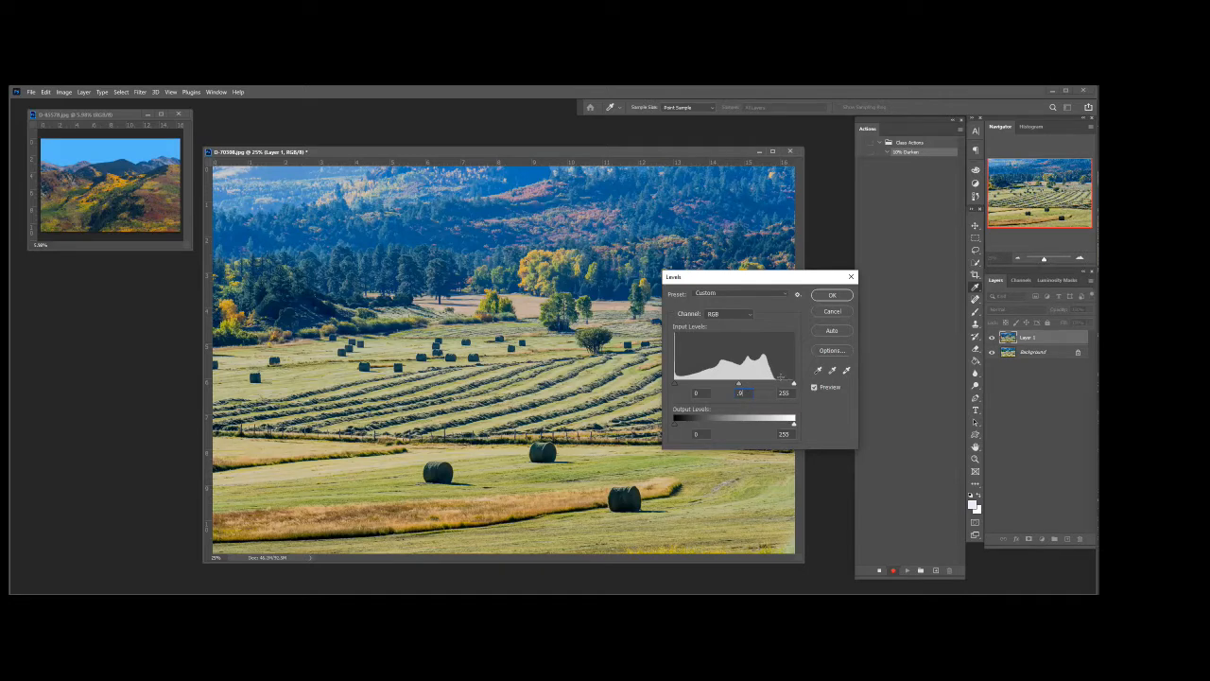
click(830, 296)
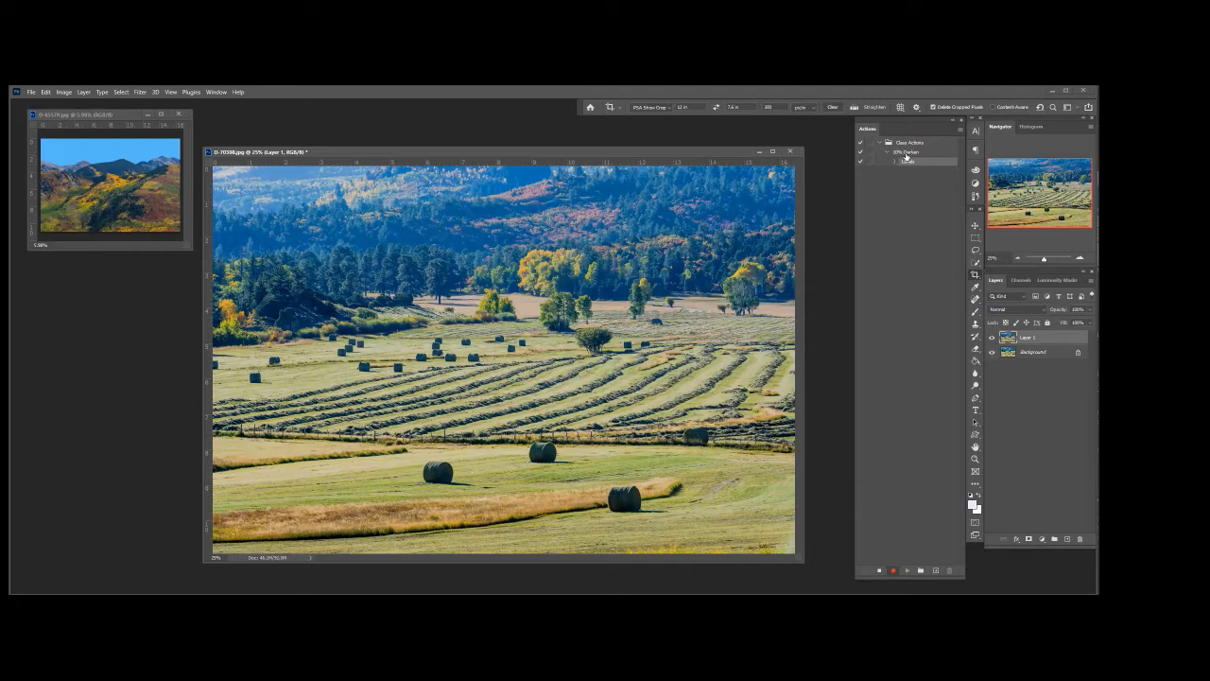
click(878, 572)
click(884, 152)
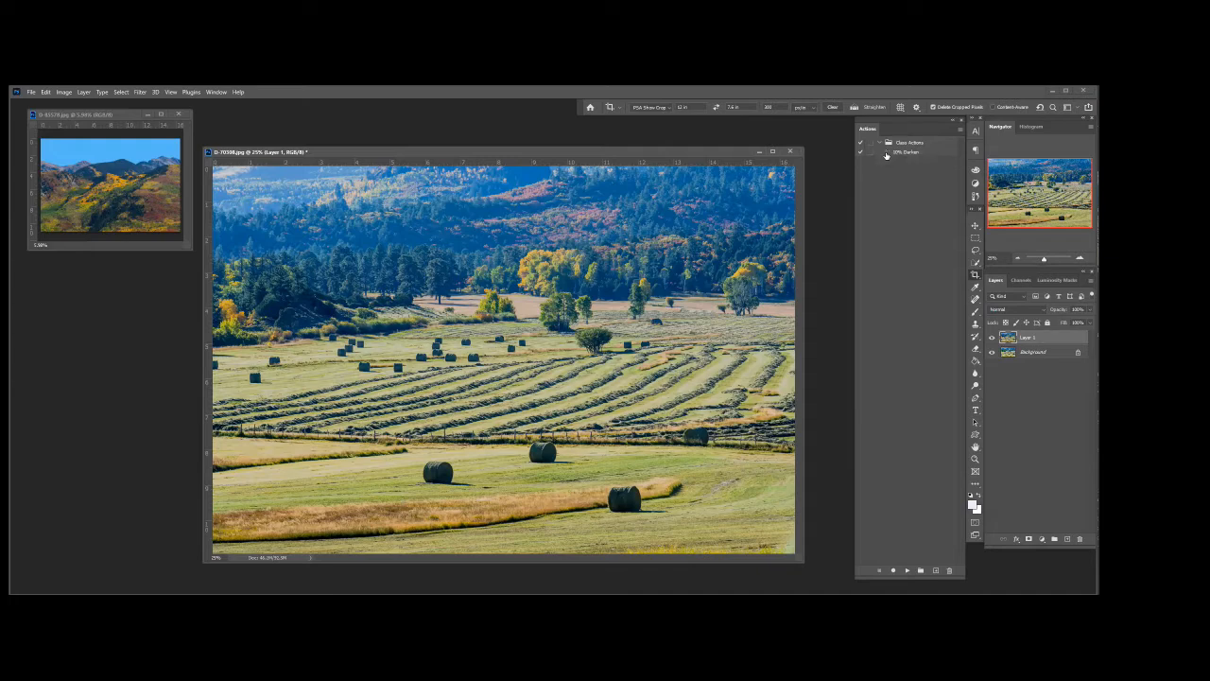
Test the 10% Darken action on Layer 1 with the actions in Button Mode, and delete that layer
click(960, 130)
click(976, 133)
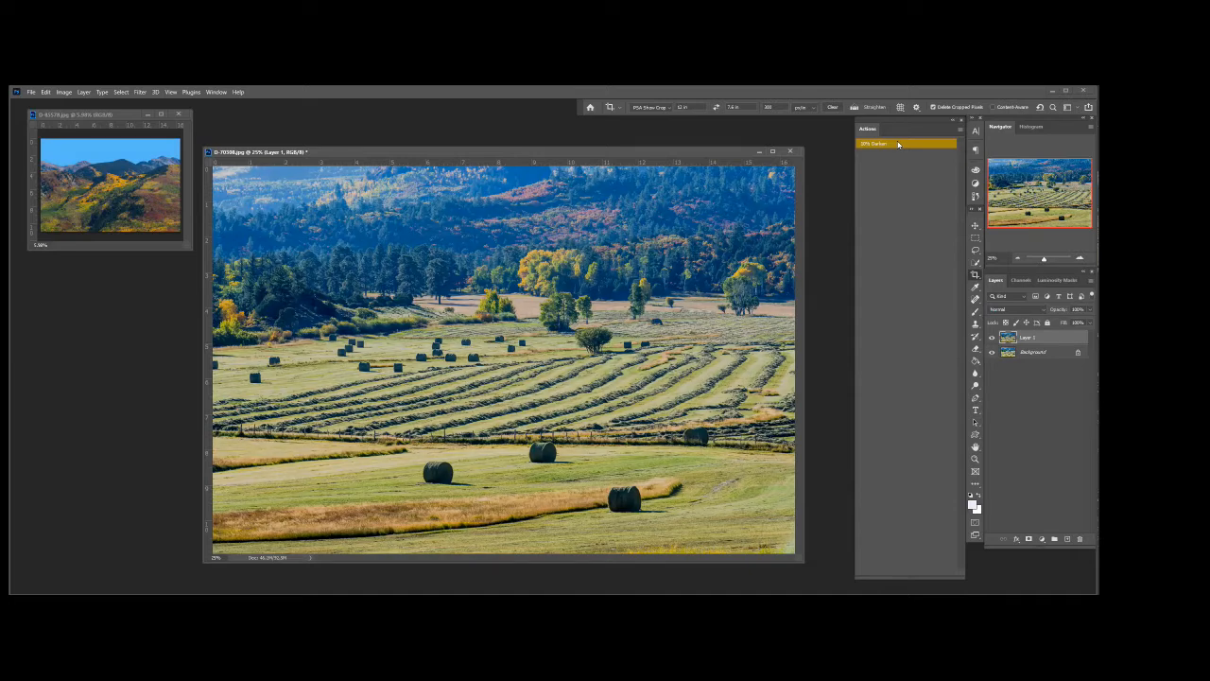
click(899, 144)
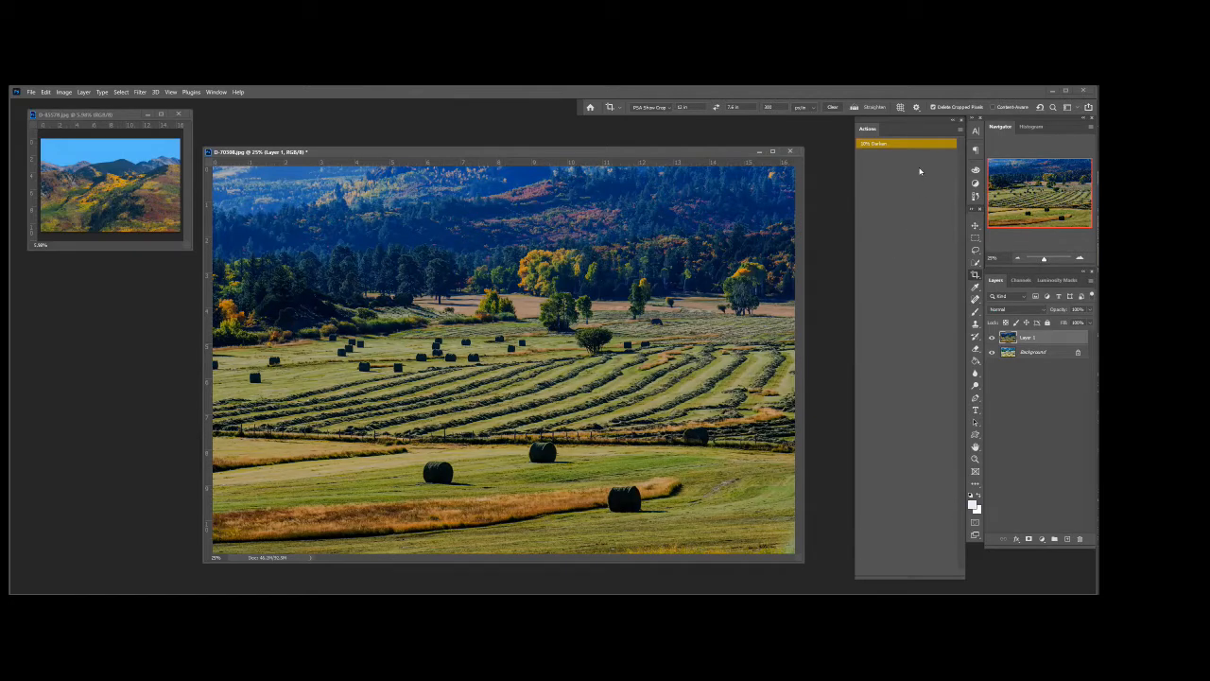
drag(1054, 338, 1079, 538)
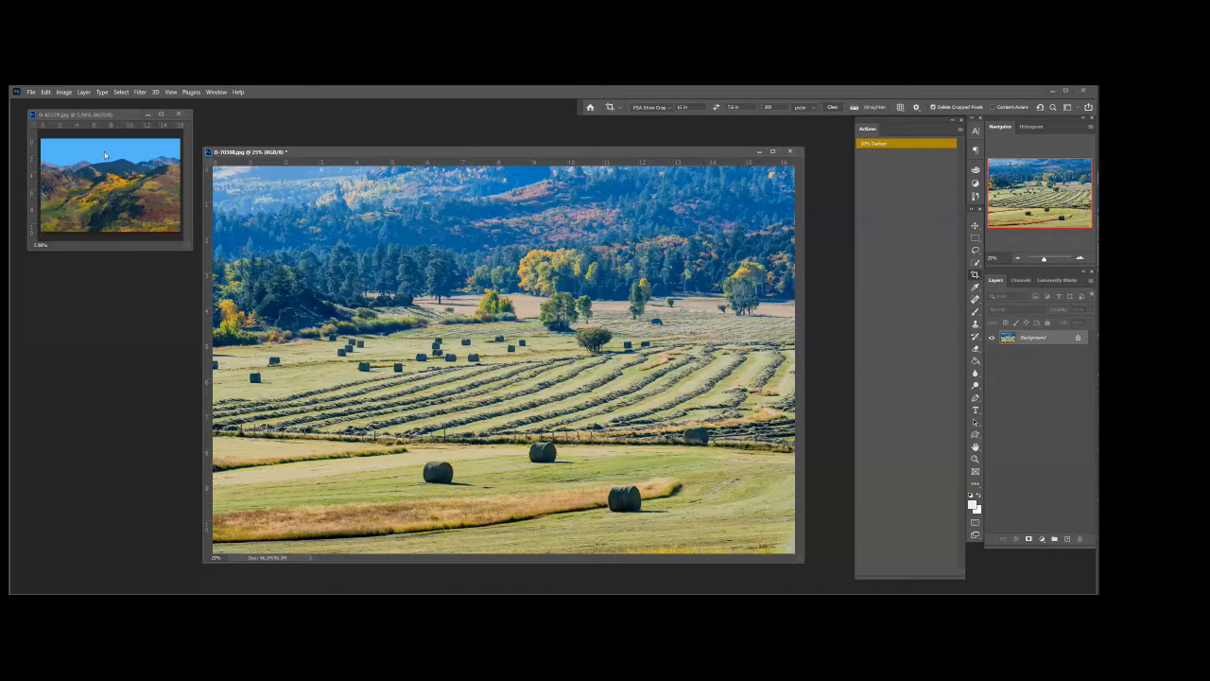
click(62, 92)
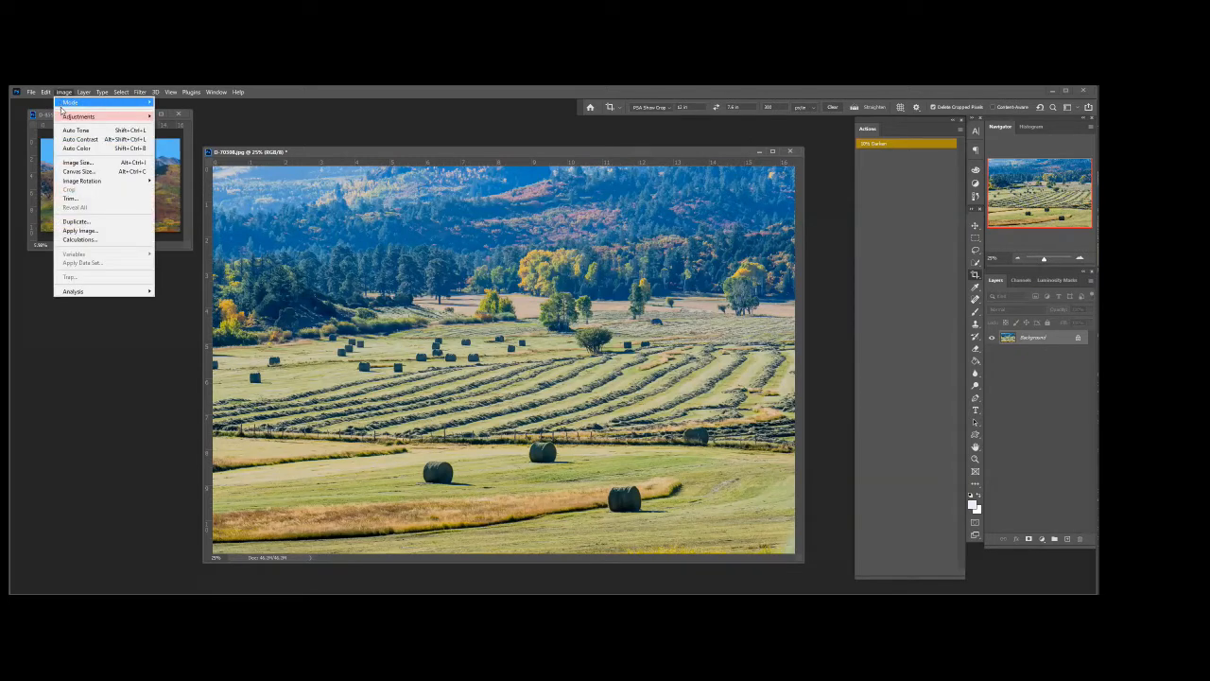
mouse_move(142, 115)
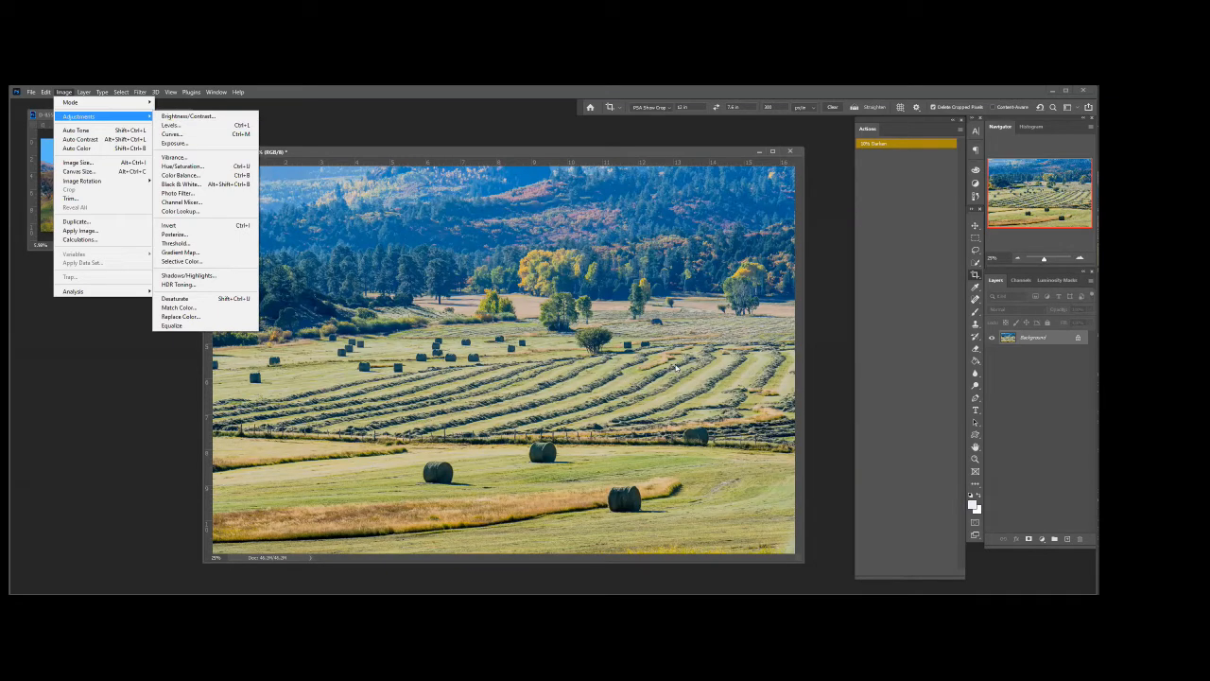
click(830, 306)
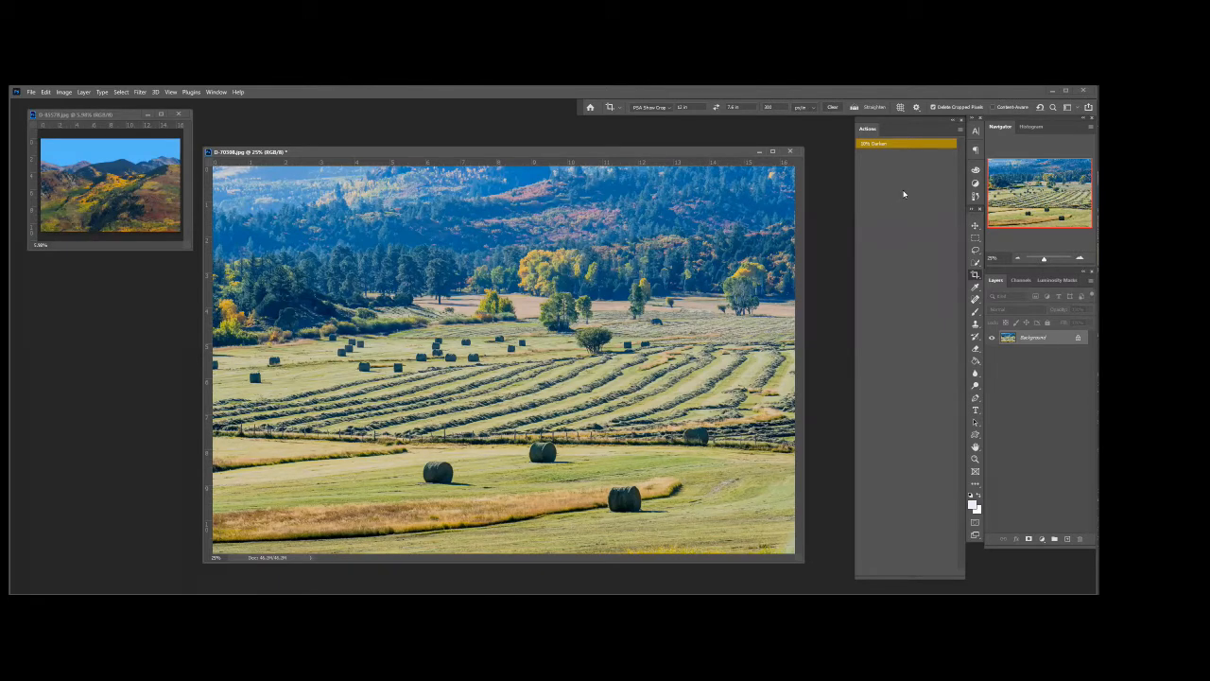
Turn off Button Mode and start recording a Red action named 100% R1 Sharpen in the Class Actions set
click(960, 130)
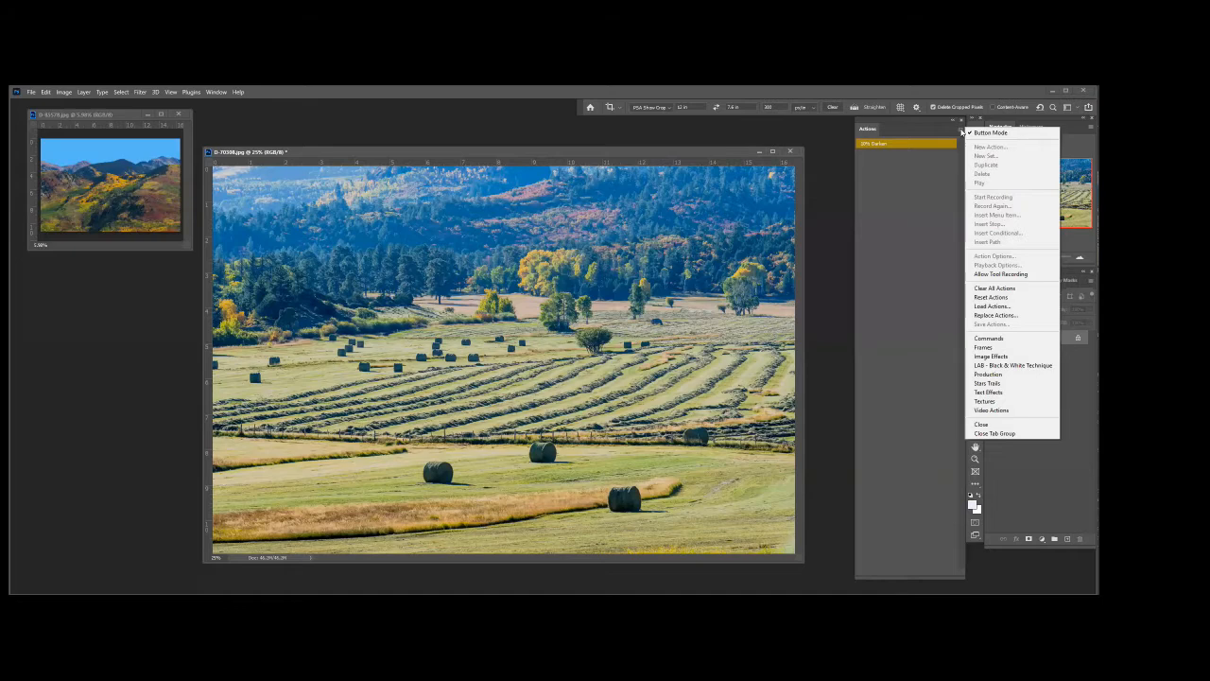
click(984, 134)
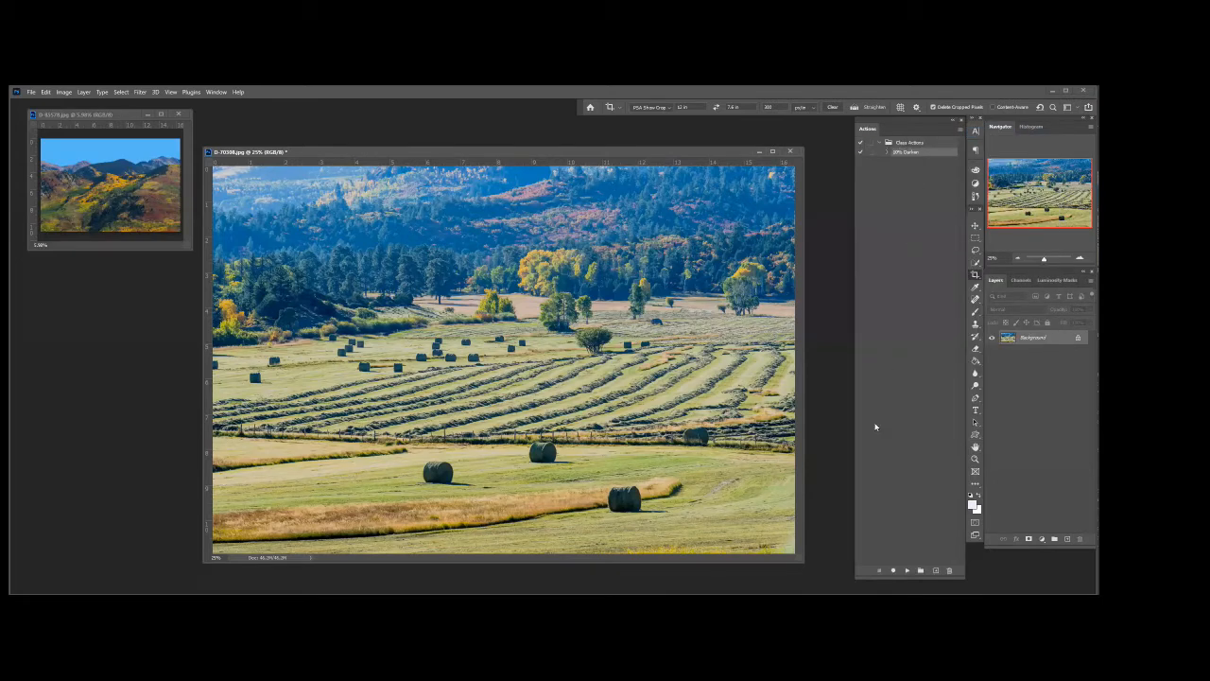
click(937, 571)
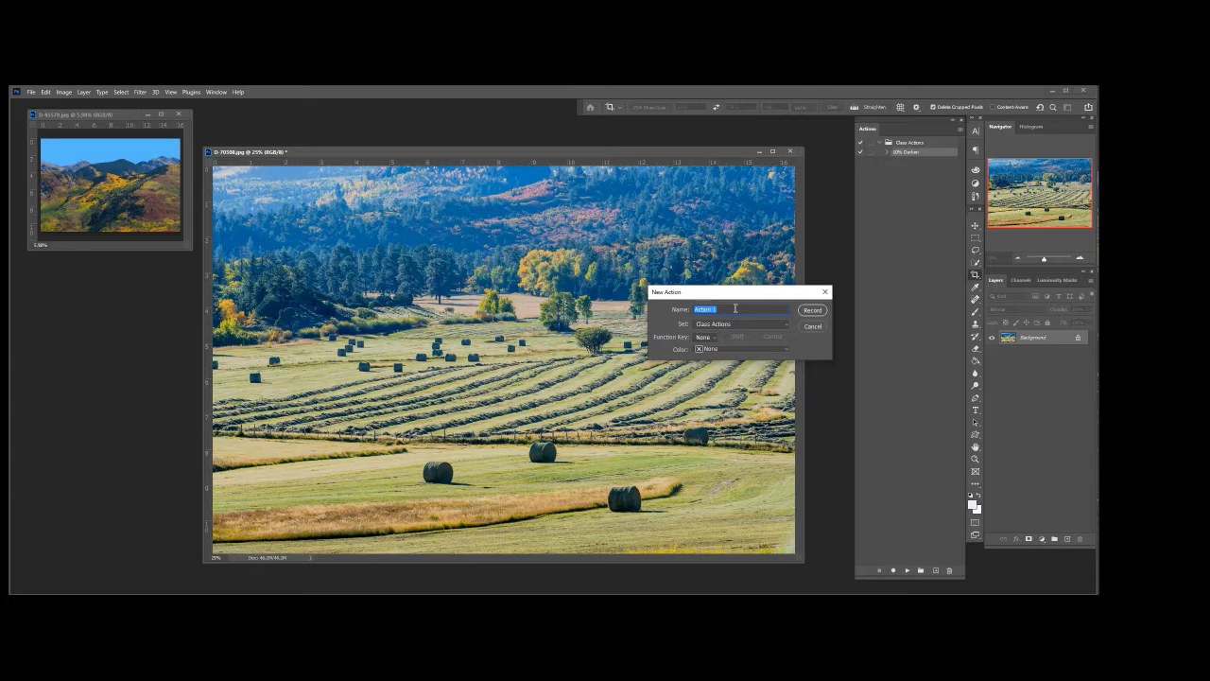
text(100% R1 S)
text(harpen)
click(786, 350)
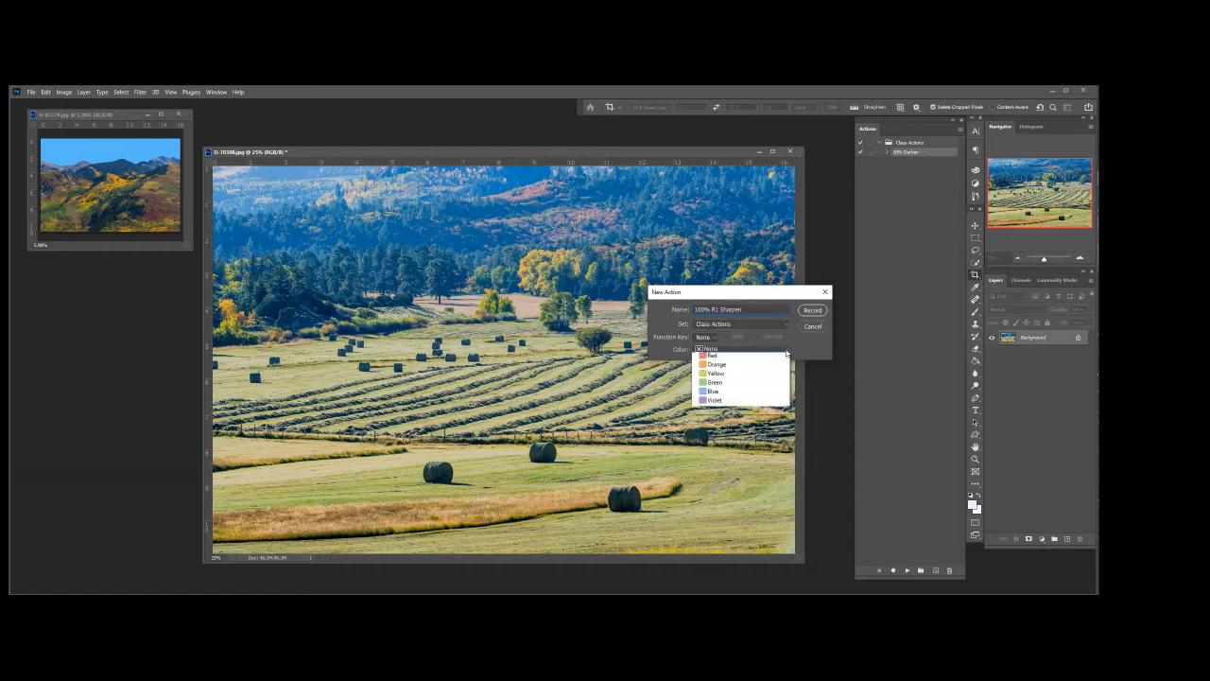
click(738, 376)
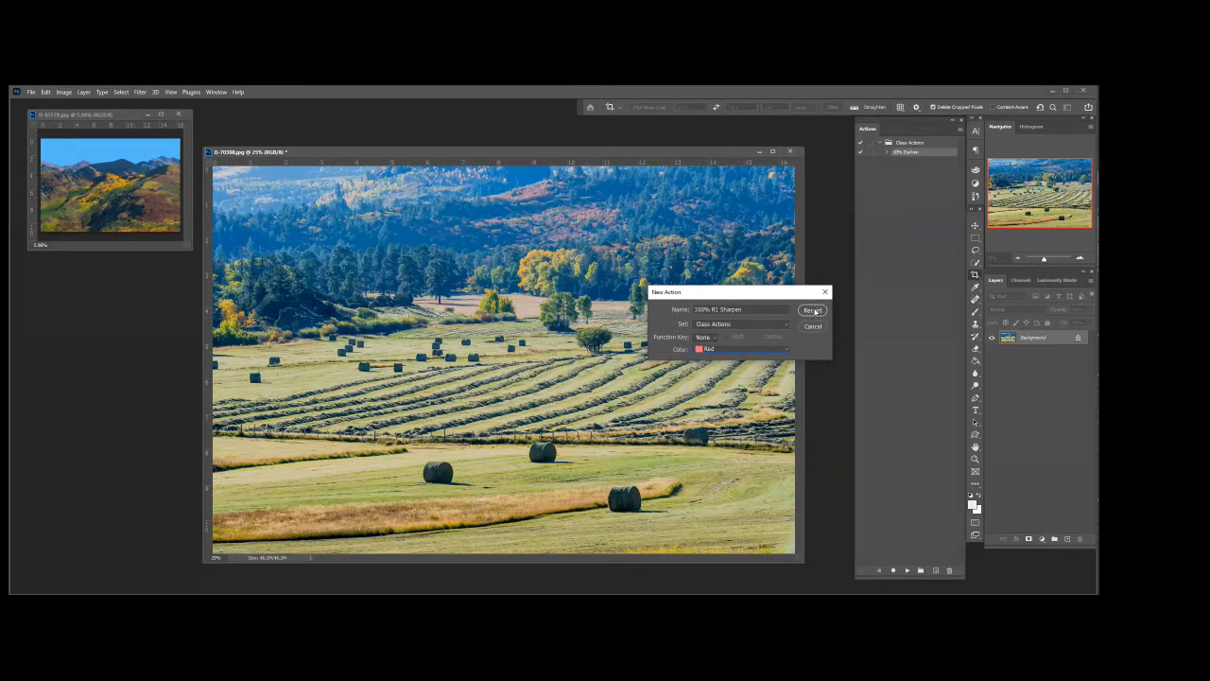
click(815, 310)
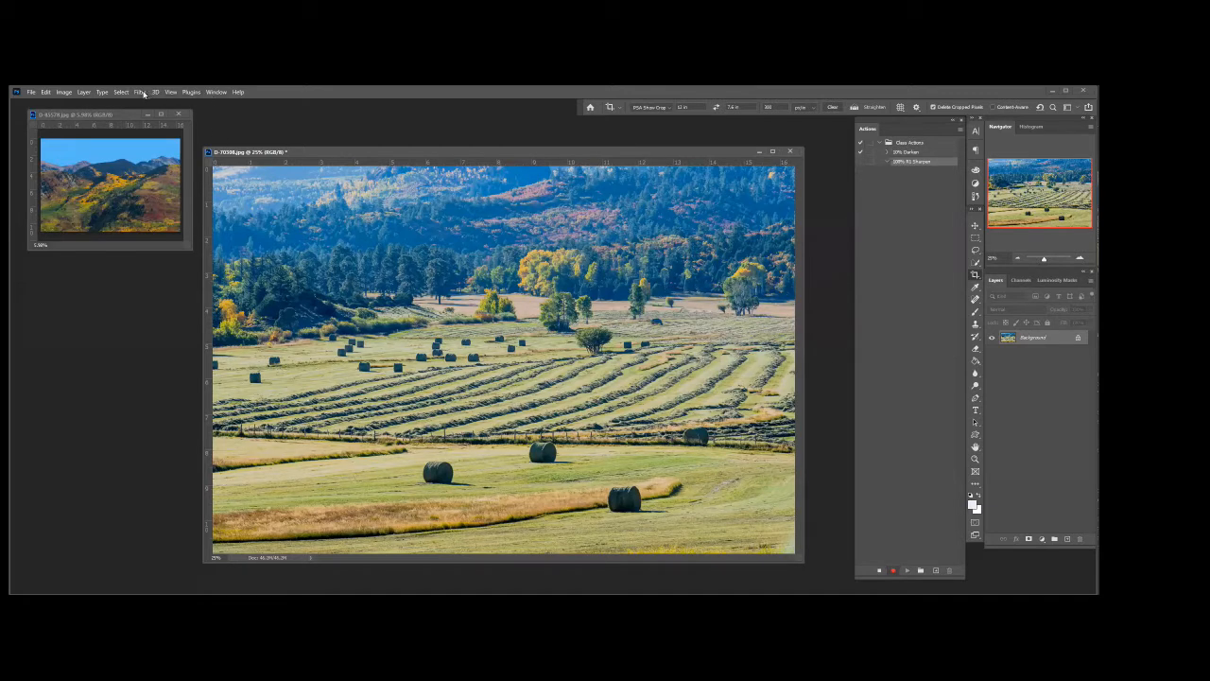
Record a Smart Sharpen with Amount 100% and Radius 1.0 px on the Background layer, and stop recording
click(140, 91)
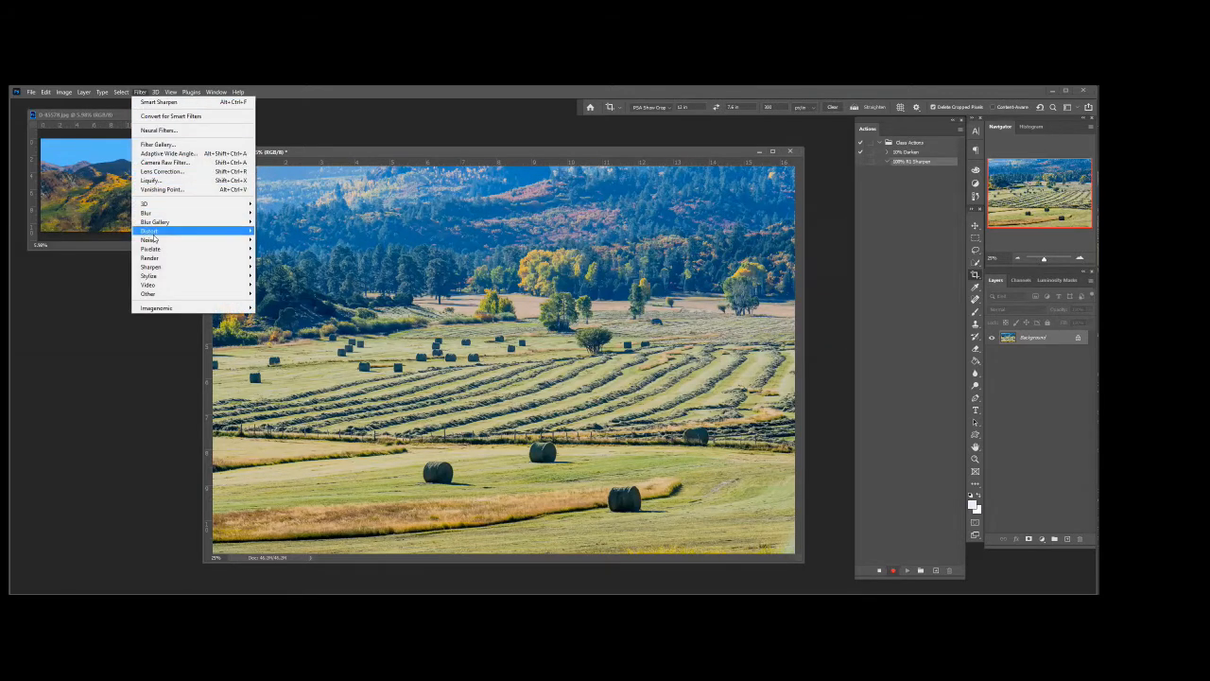
mouse_move(224, 269)
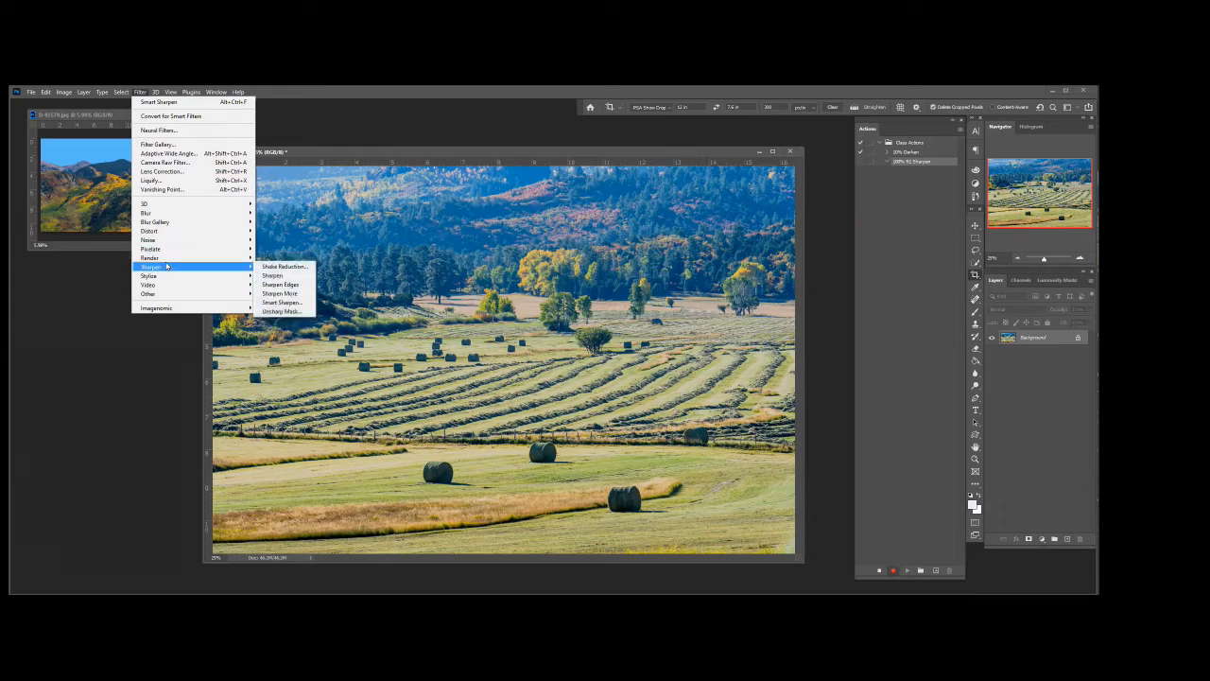
click(283, 302)
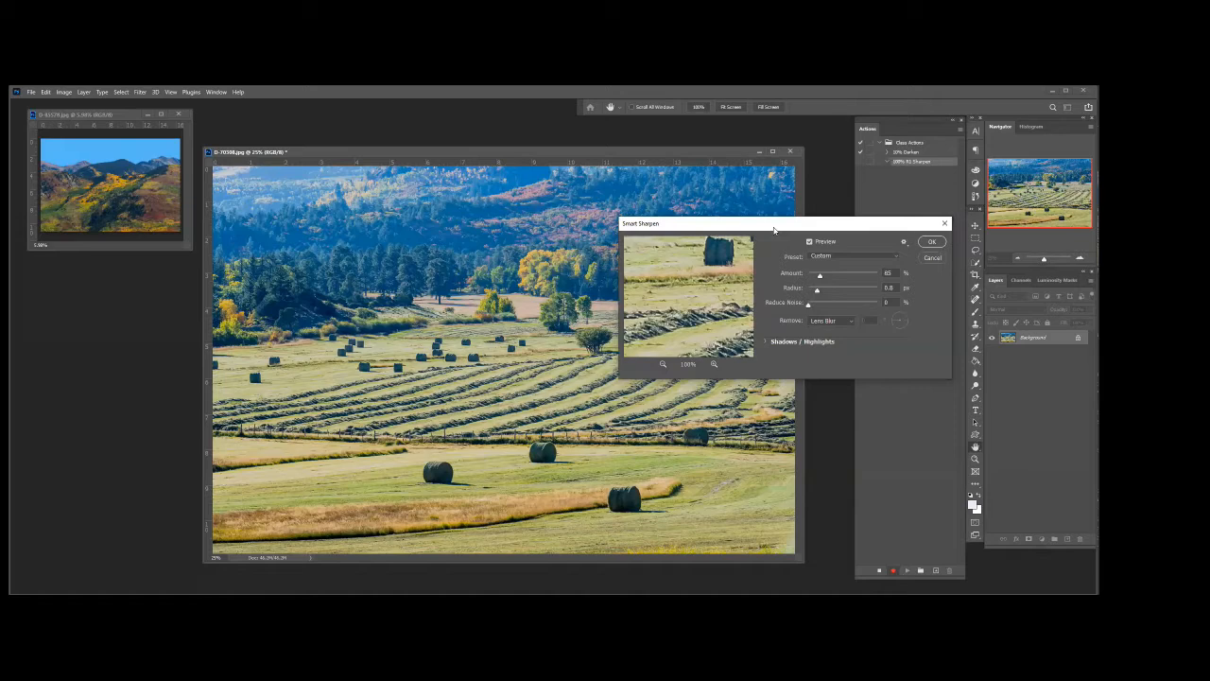
drag(850, 286, 822, 287)
text(100)
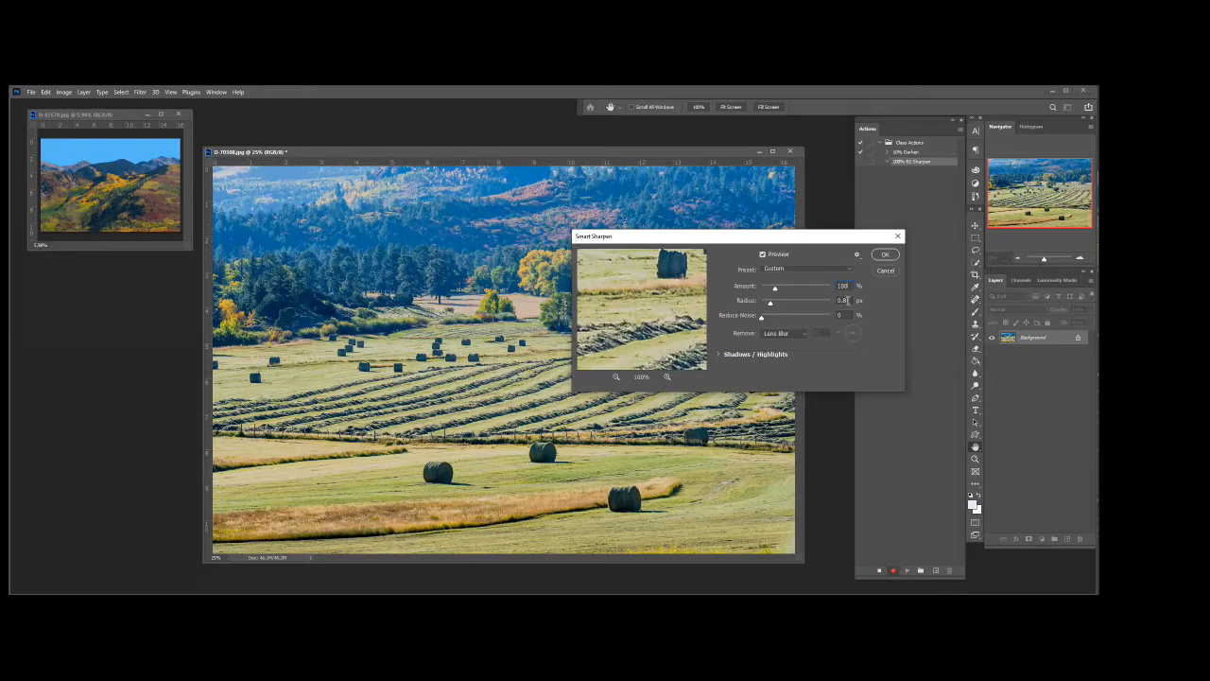
drag(848, 301, 833, 301)
text(1.0)
click(884, 255)
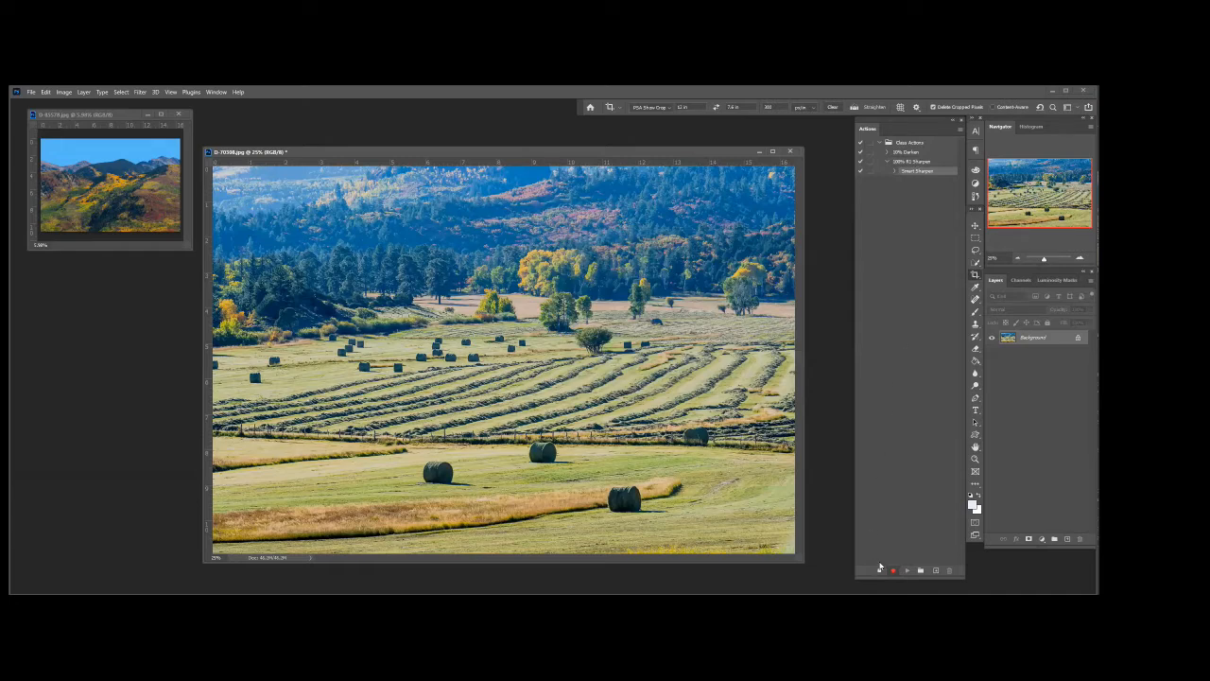
click(879, 570)
key(ctrl+l)
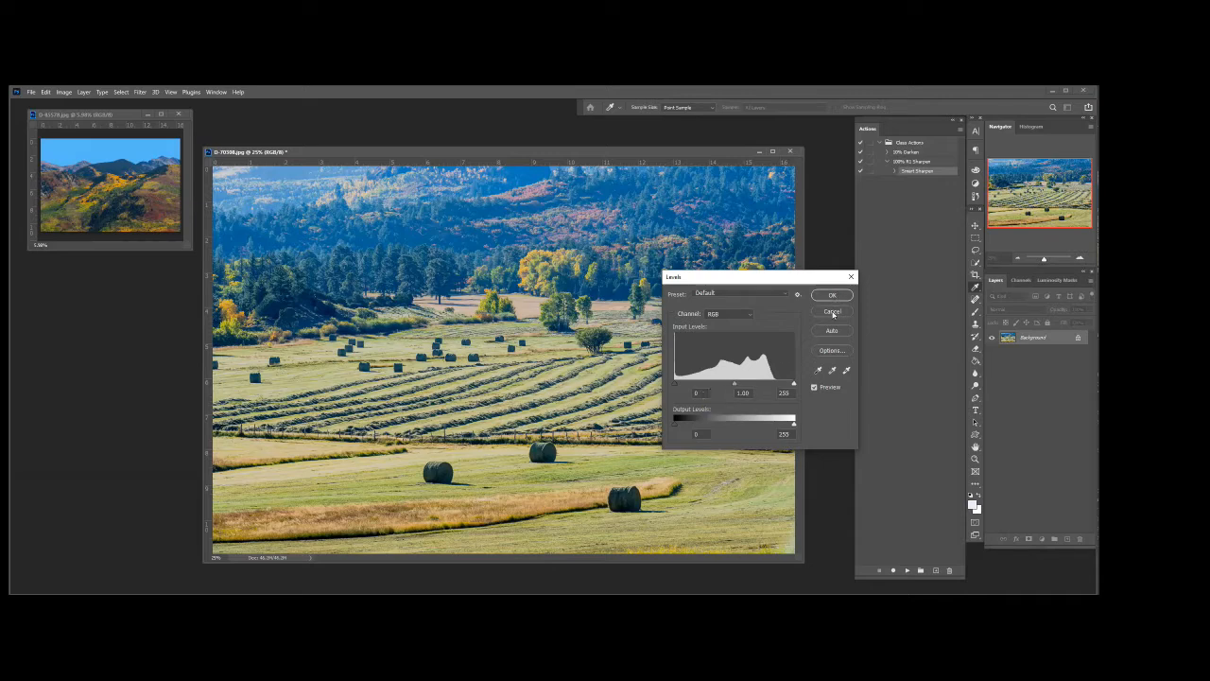
click(833, 313)
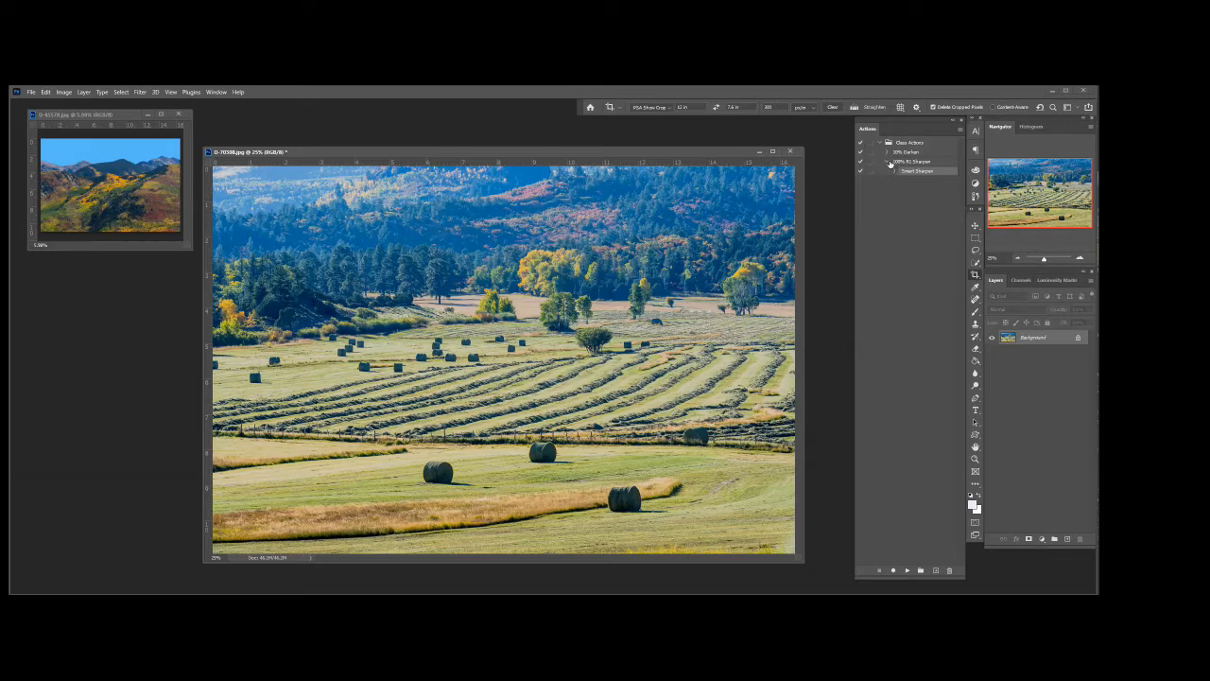
Collapse the 100% R1 Sharpen action and convert the hay field image to 16 Bits/Channel
click(890, 162)
click(62, 92)
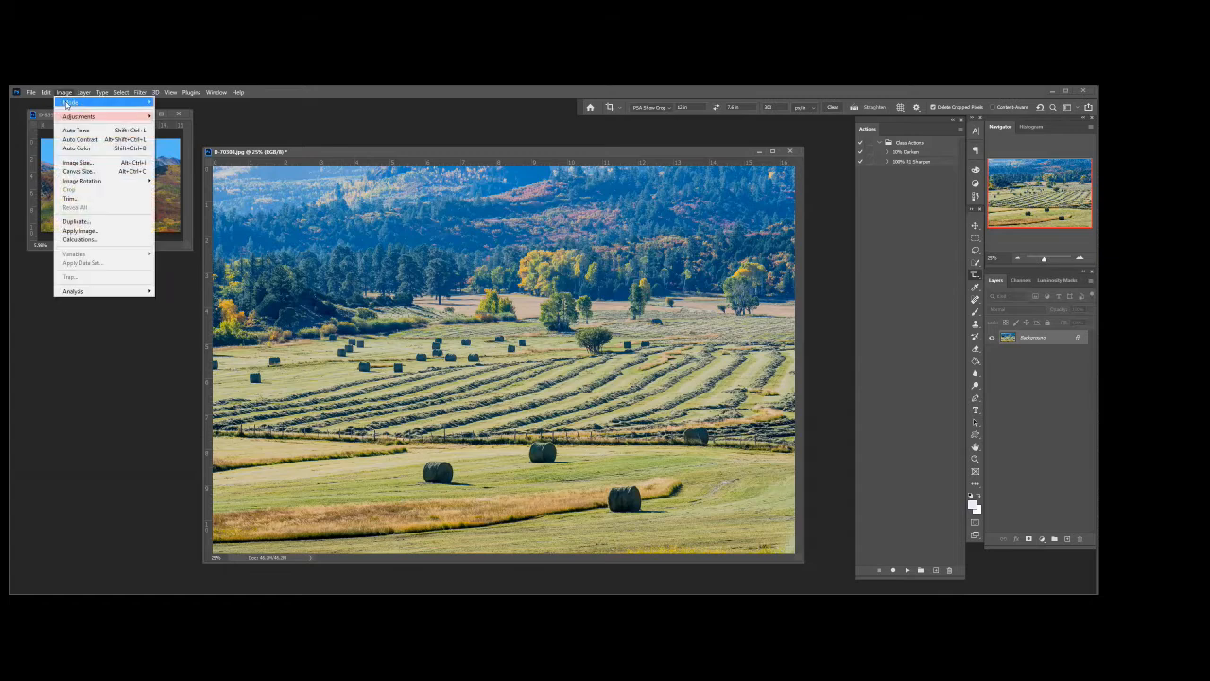
mouse_move(77, 102)
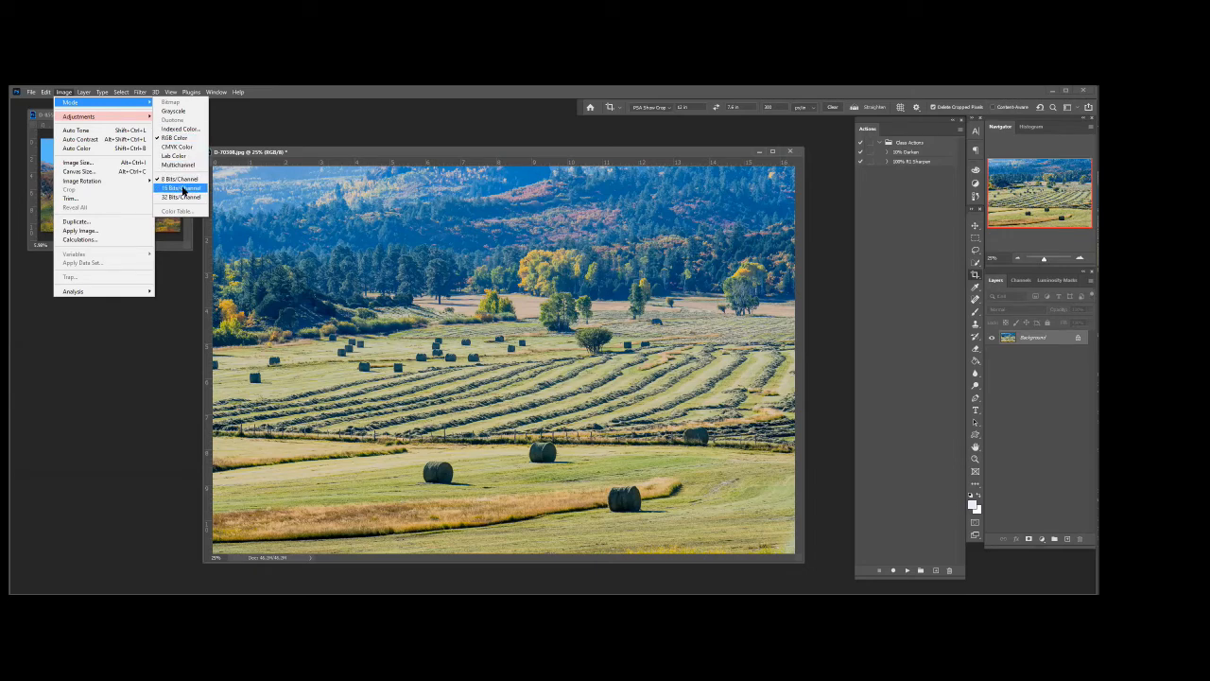
click(183, 189)
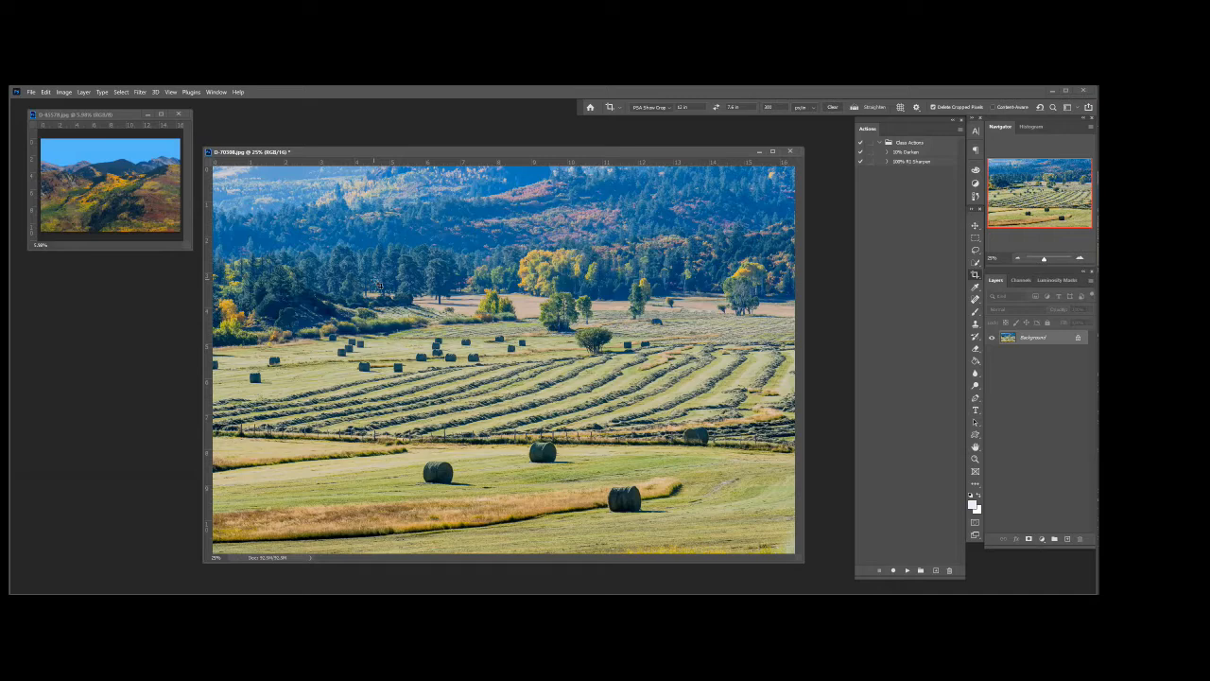
key(ctrl+l)
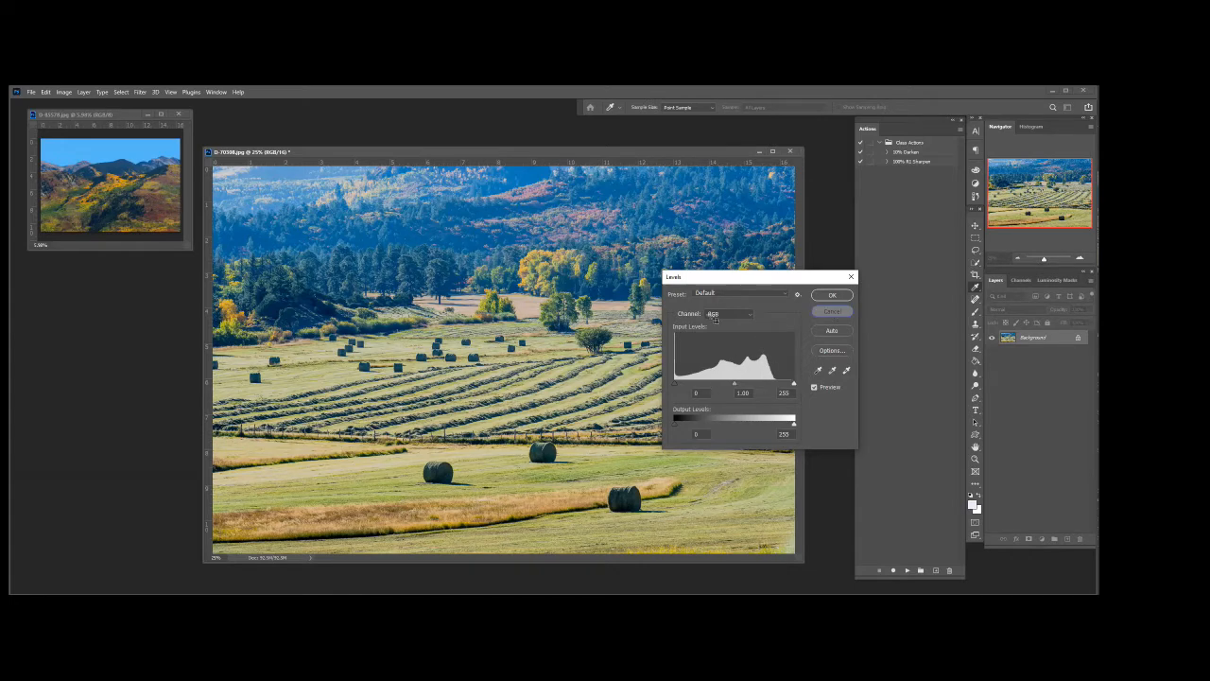
click(831, 312)
key(c)
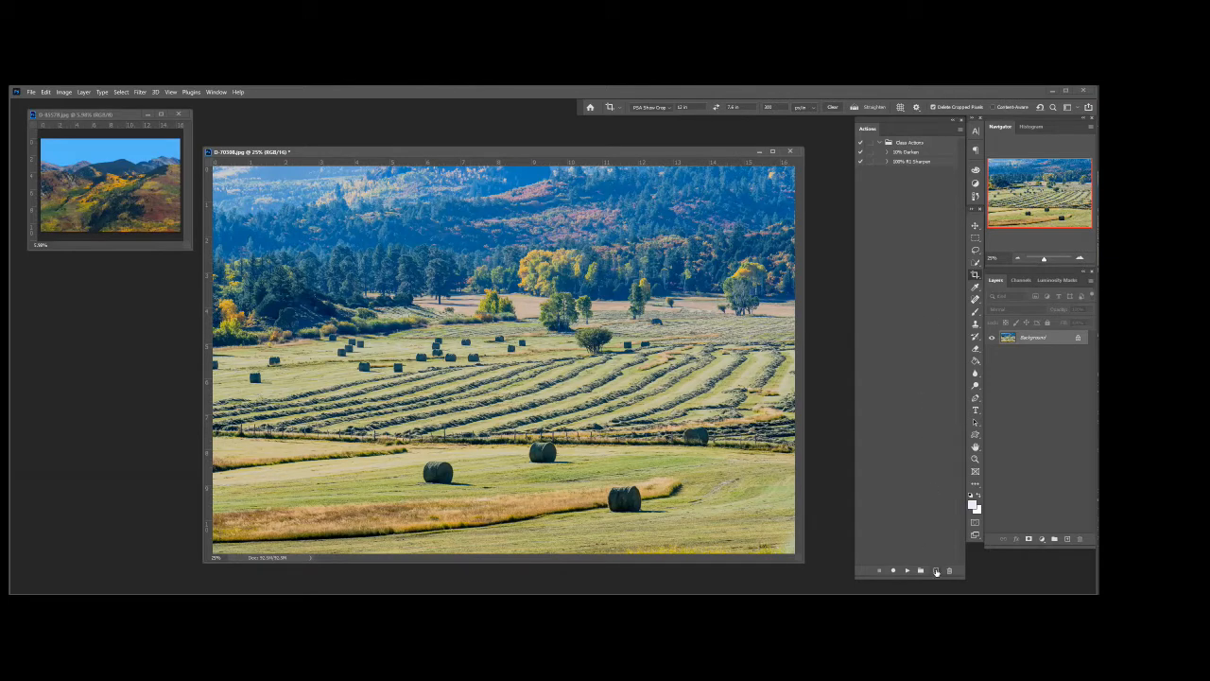
Create an action named Create 8 bit size in the Class Actions set with the colour Gray, and start recording it
click(936, 570)
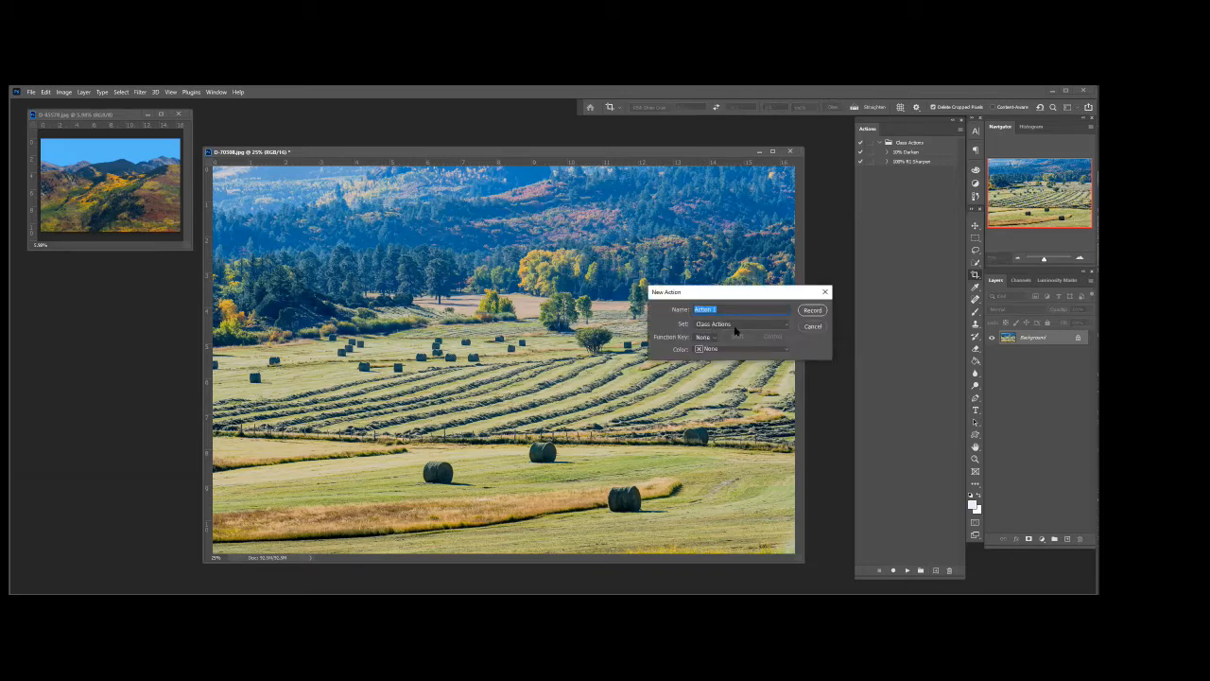
text(D)
click(782, 352)
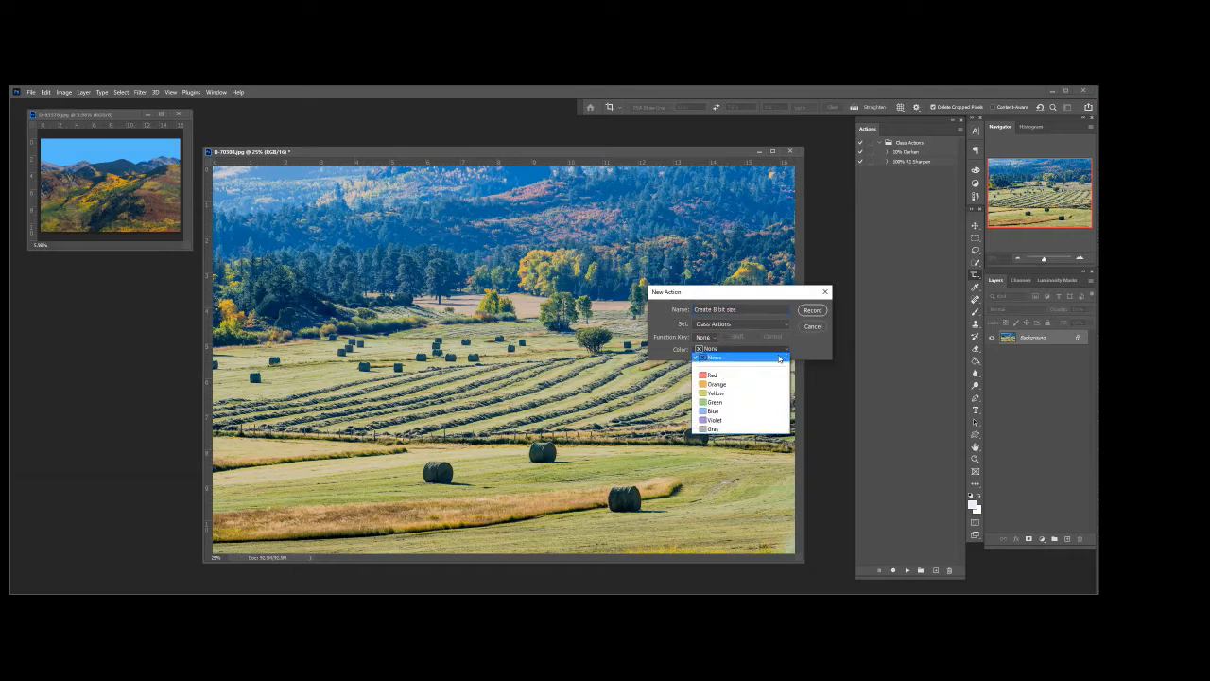
click(729, 430)
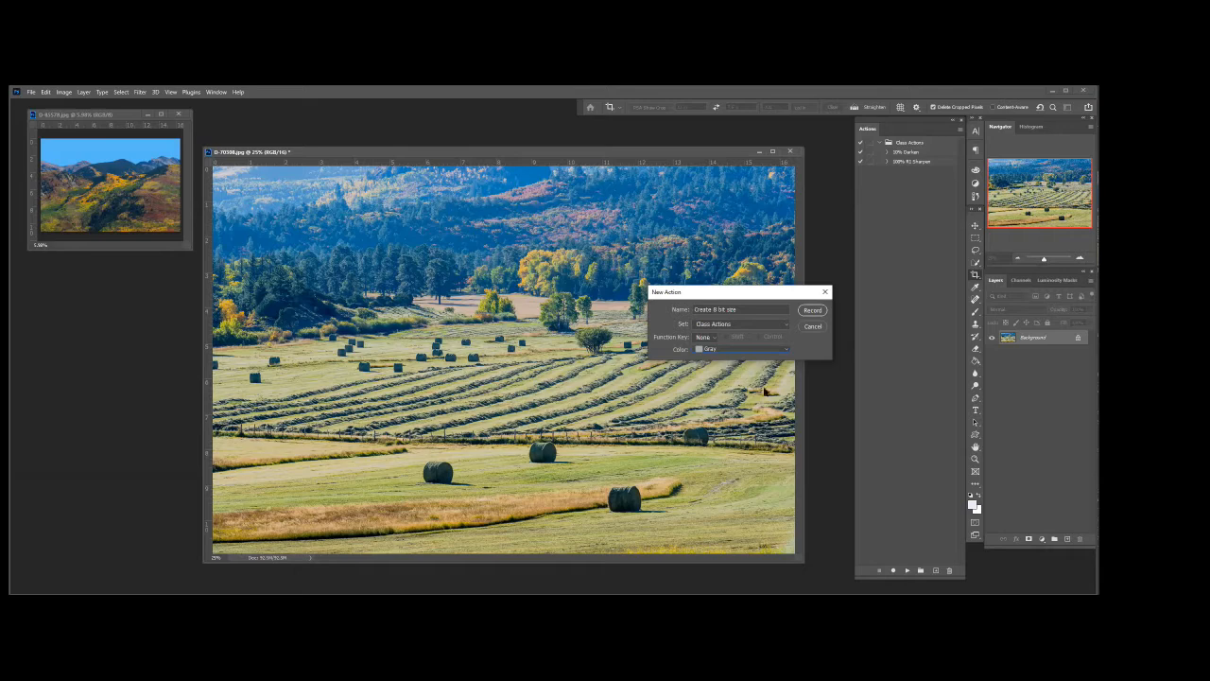
click(812, 311)
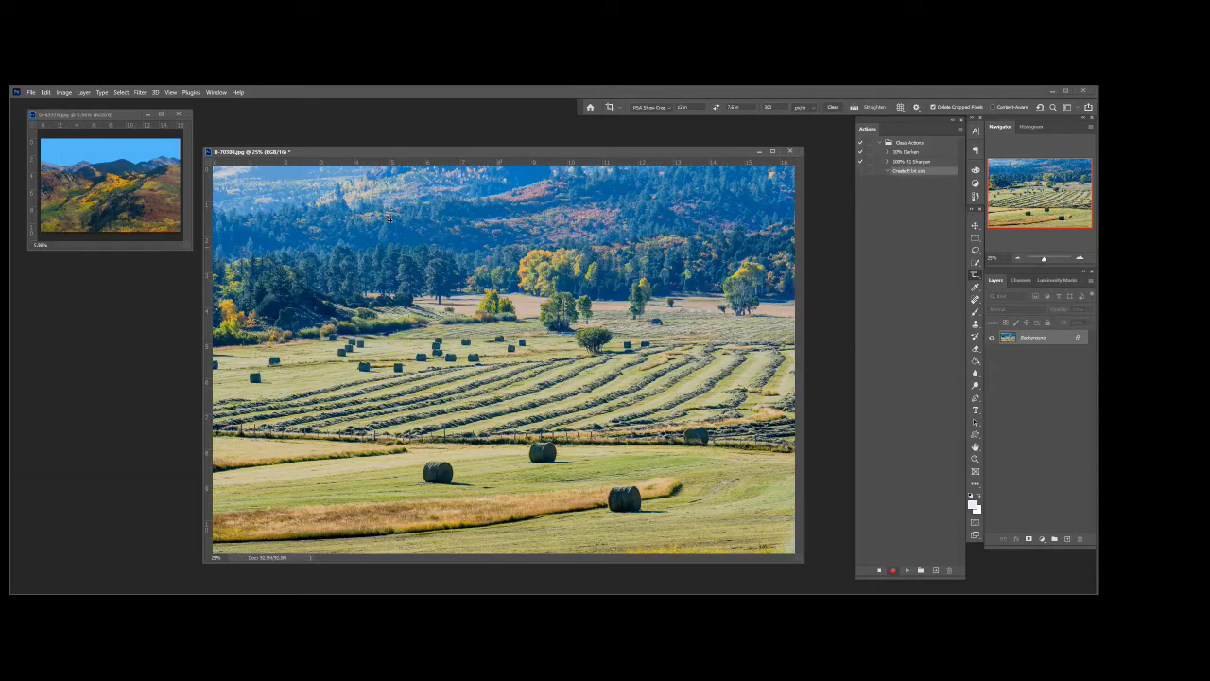
Record the image's conversion to 8 Bits/Channel, stop recording and collapse the action
click(63, 91)
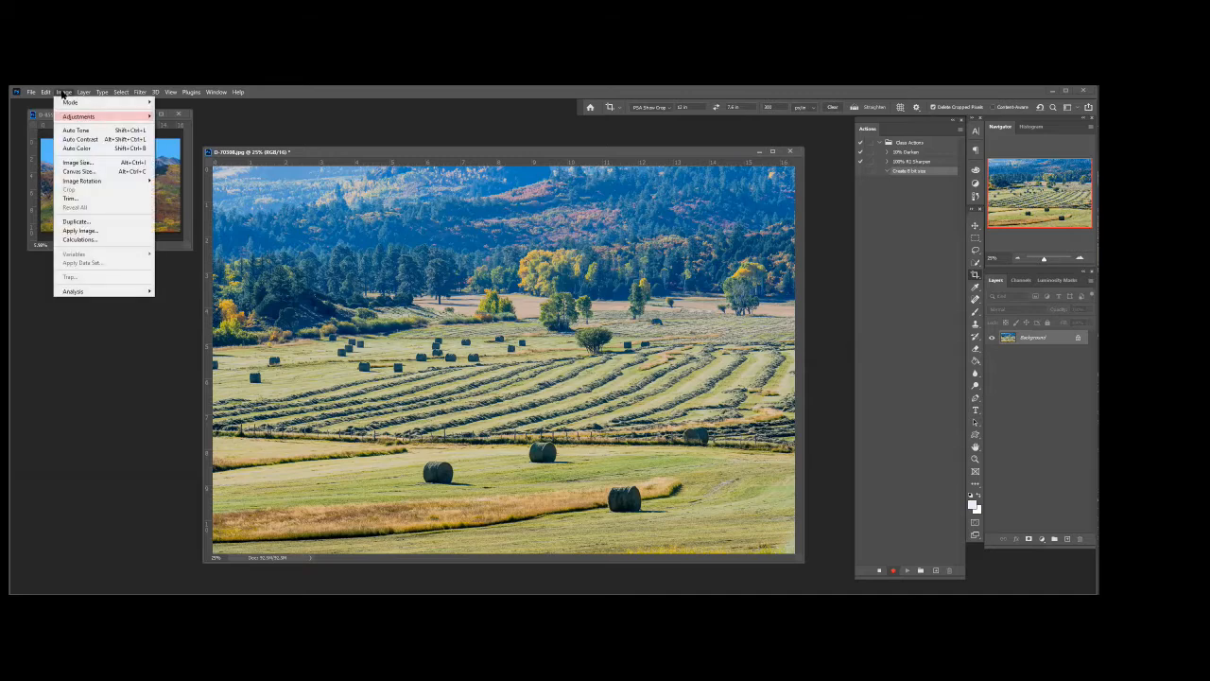
mouse_move(70, 102)
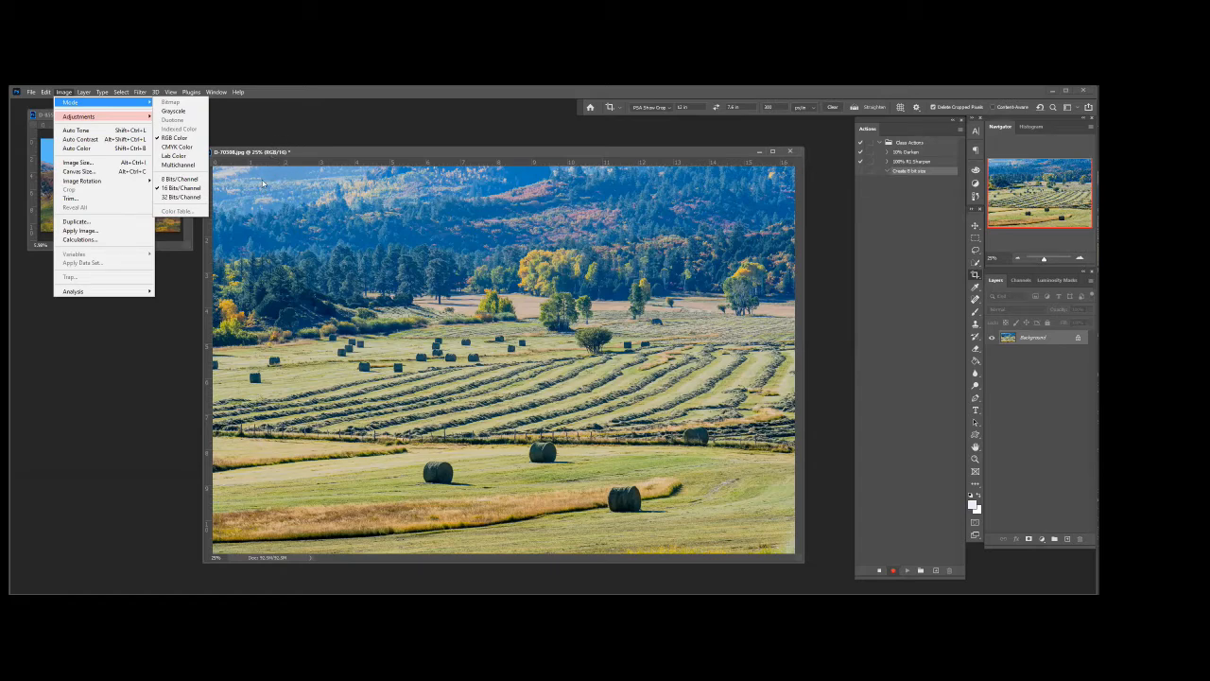
click(182, 180)
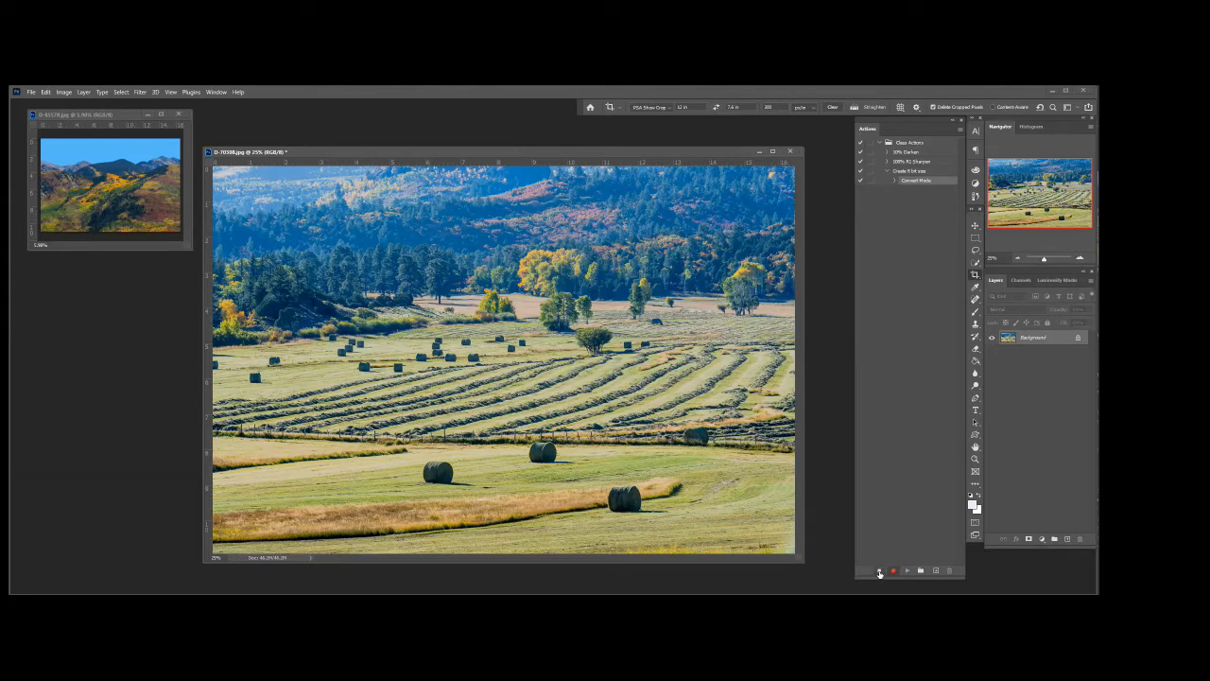
click(878, 571)
click(886, 174)
View the three recorded actions in Button Mode and return to the editable action list
click(960, 131)
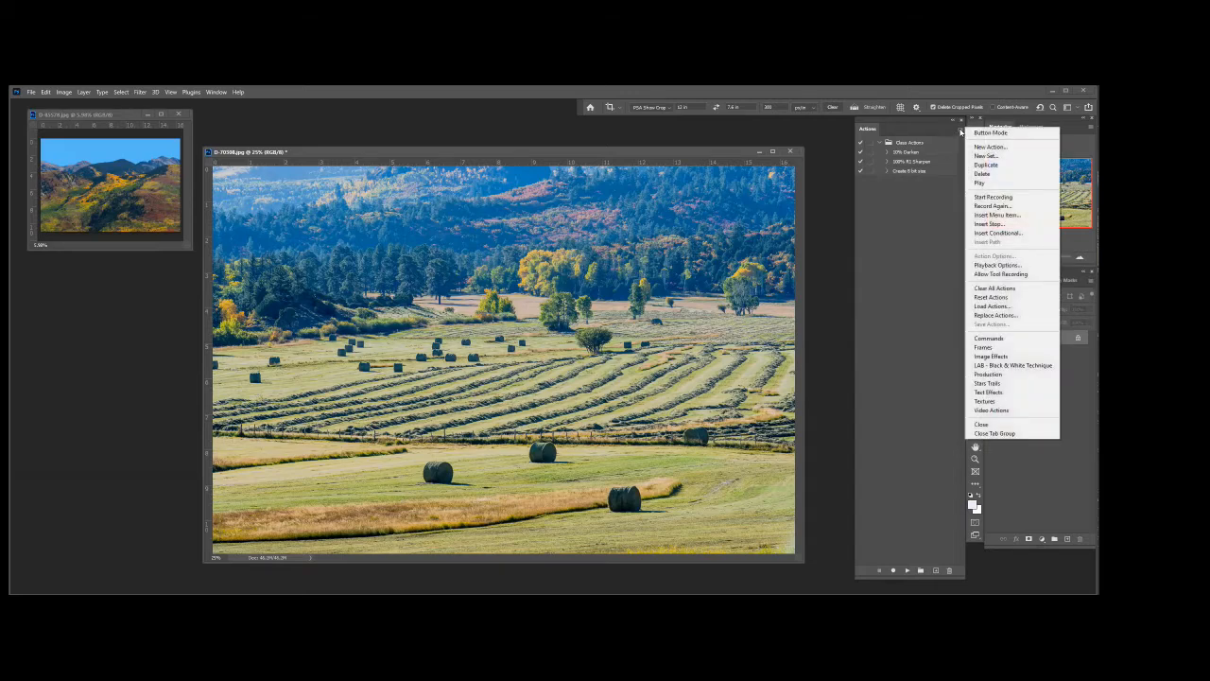
click(984, 134)
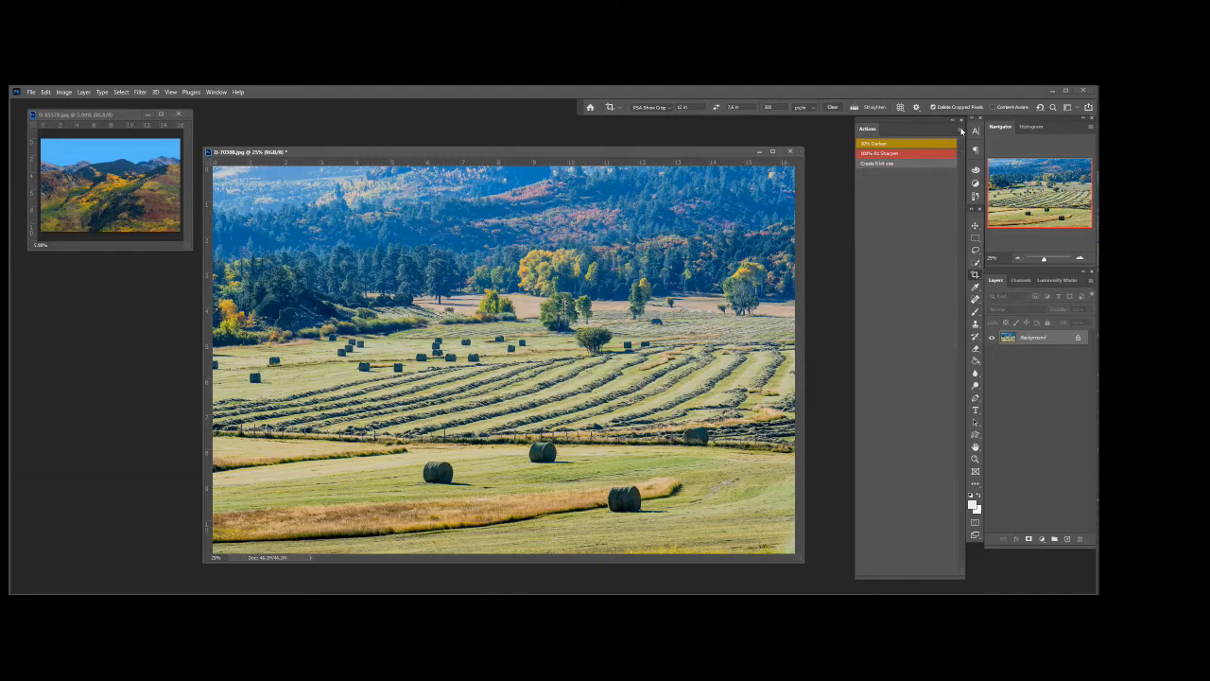
click(961, 129)
click(984, 135)
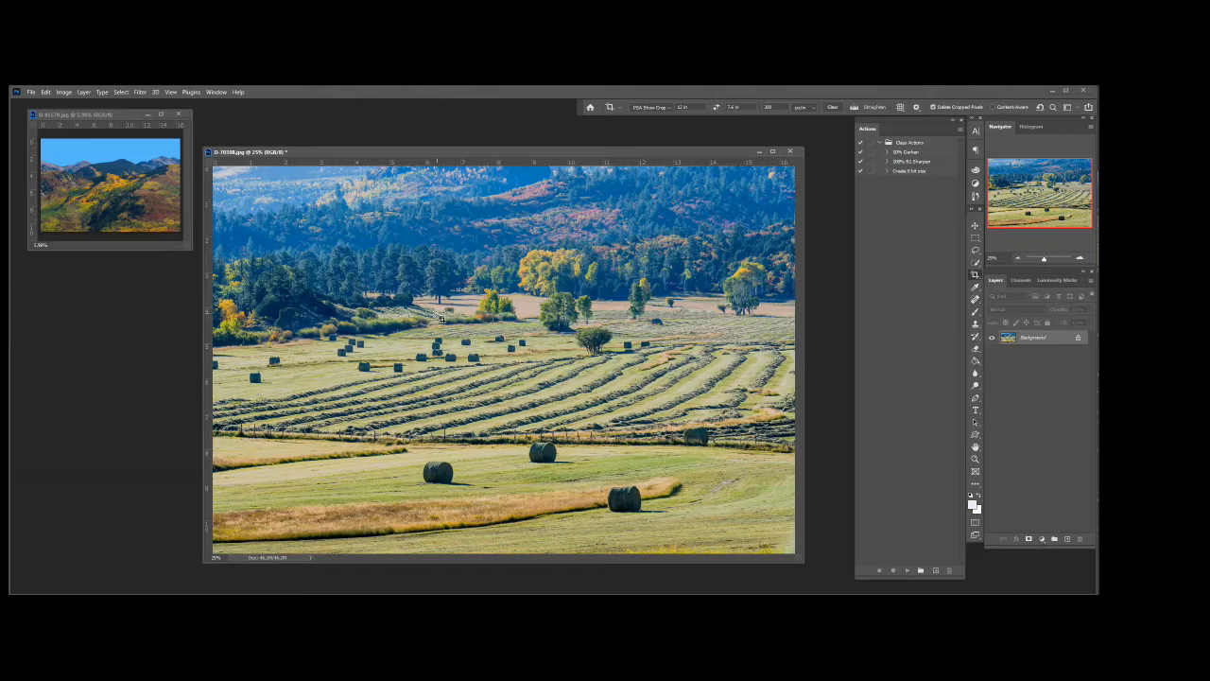
Duplicate the Background layer onto a new layer
key(ctrl+j)
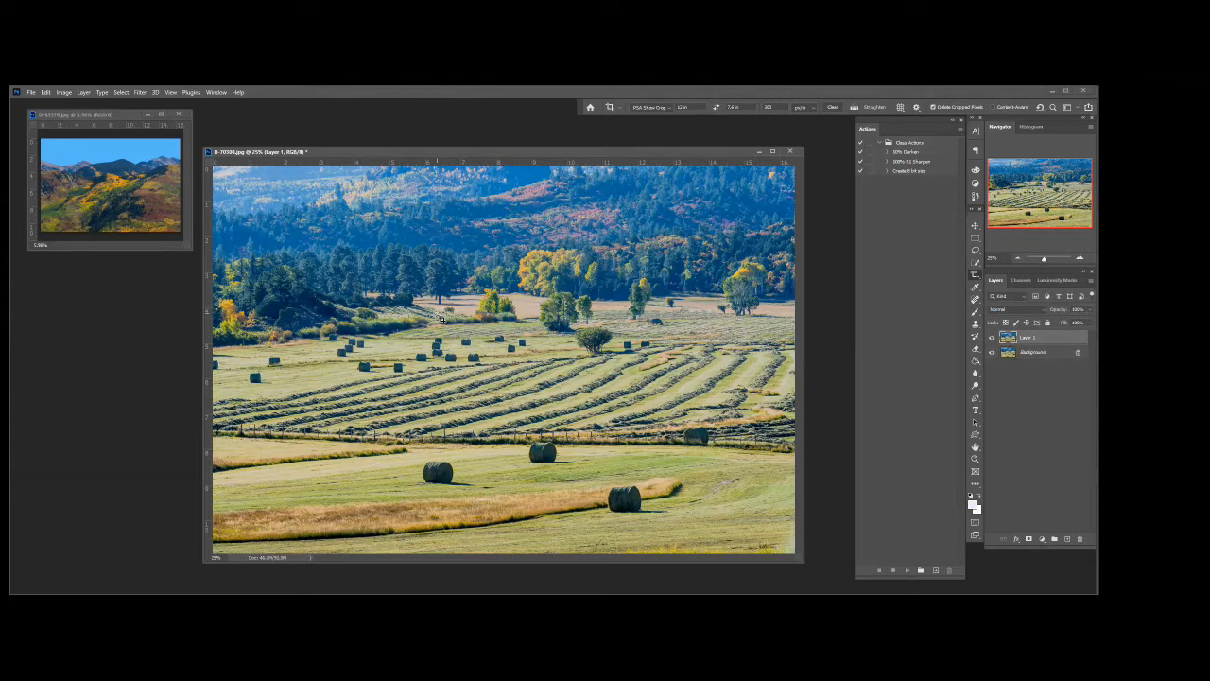
Create an action named -10% Magenta in the Class Actions set with the colour Green, and start recording it
click(936, 571)
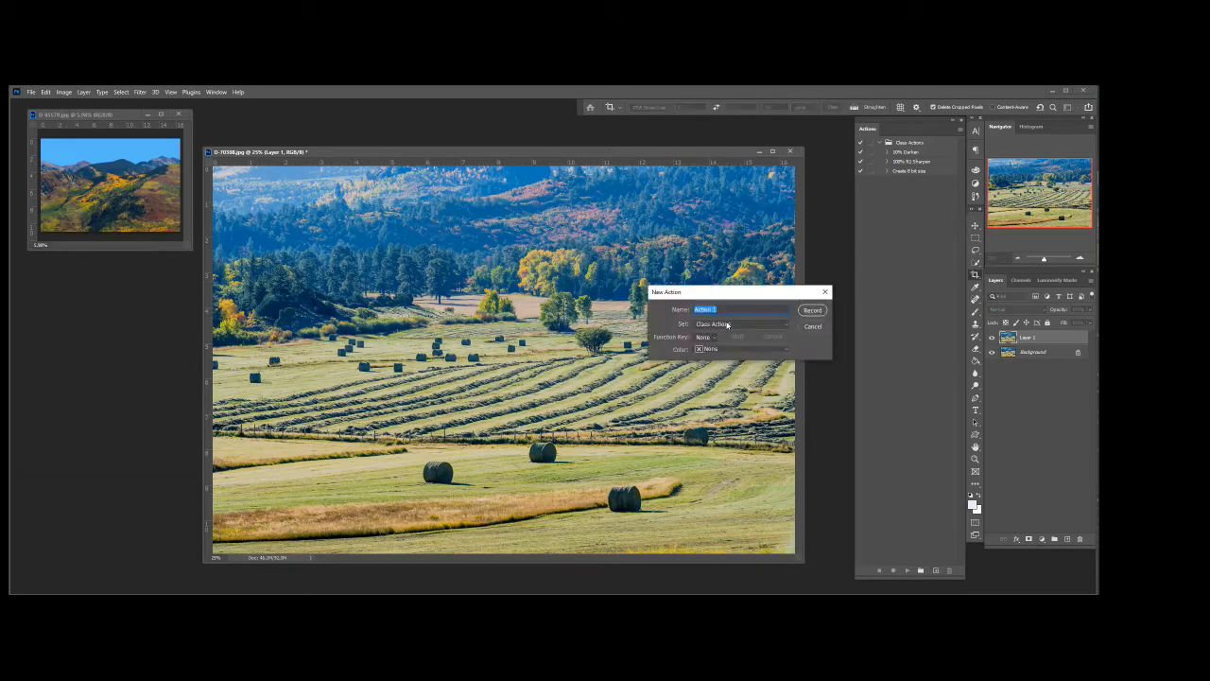
key(BackSpace)
click(789, 351)
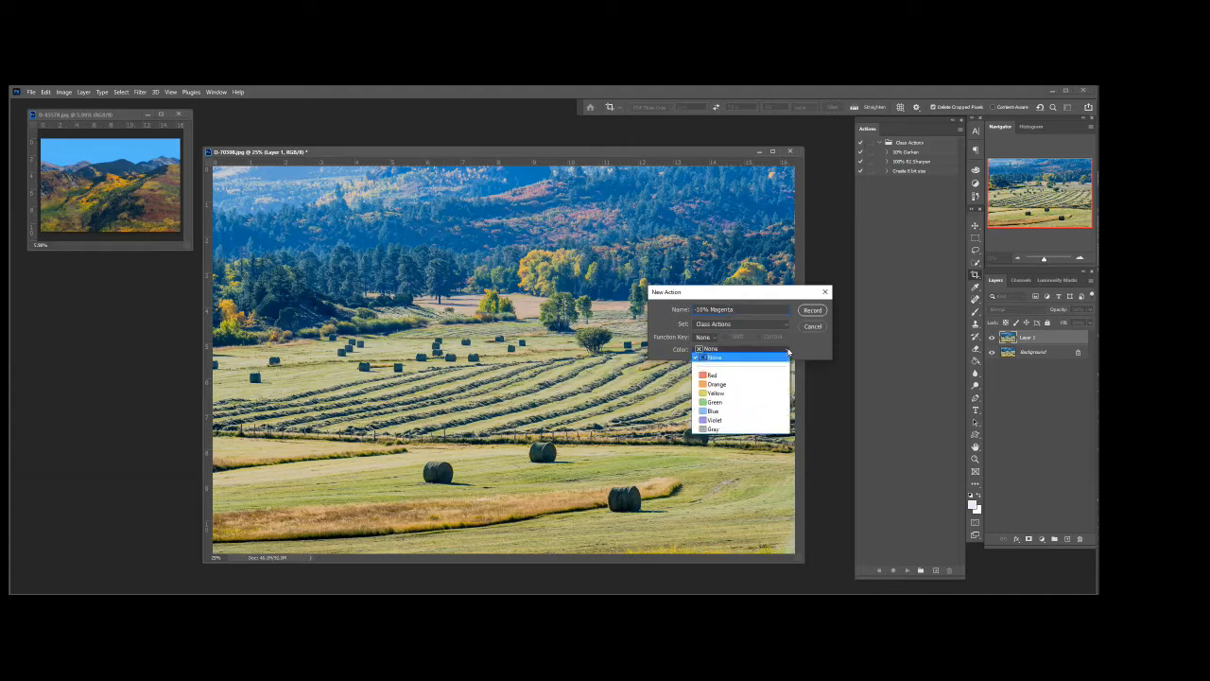
click(731, 405)
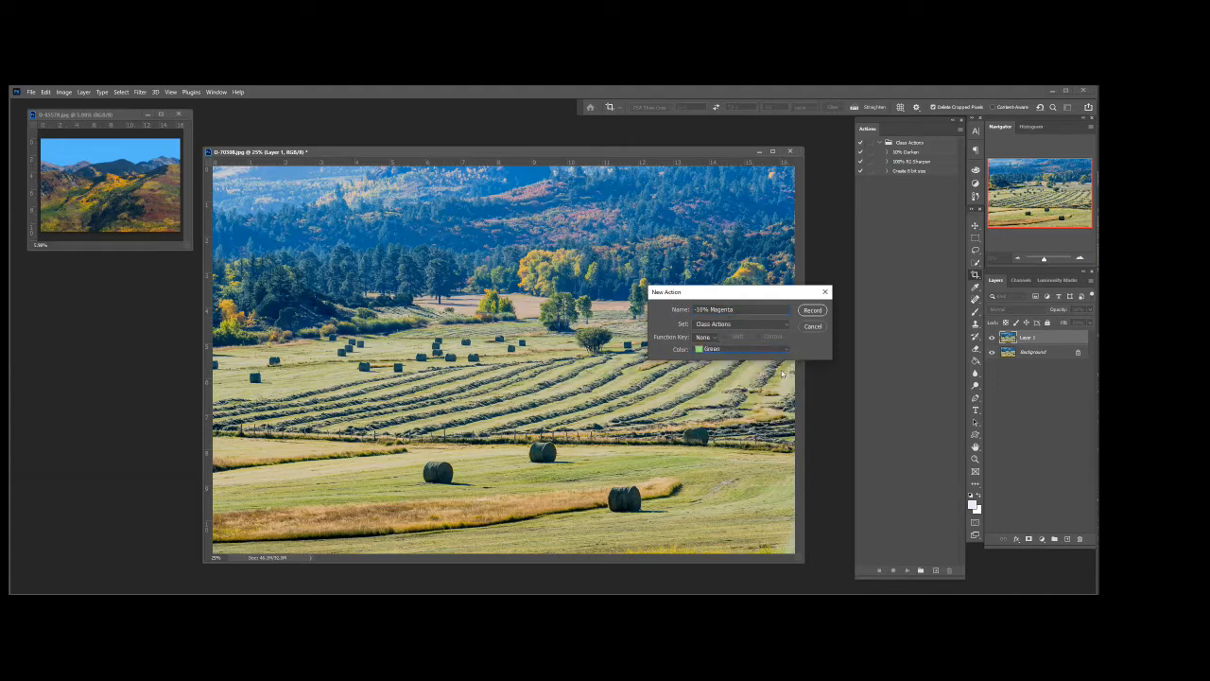
click(813, 310)
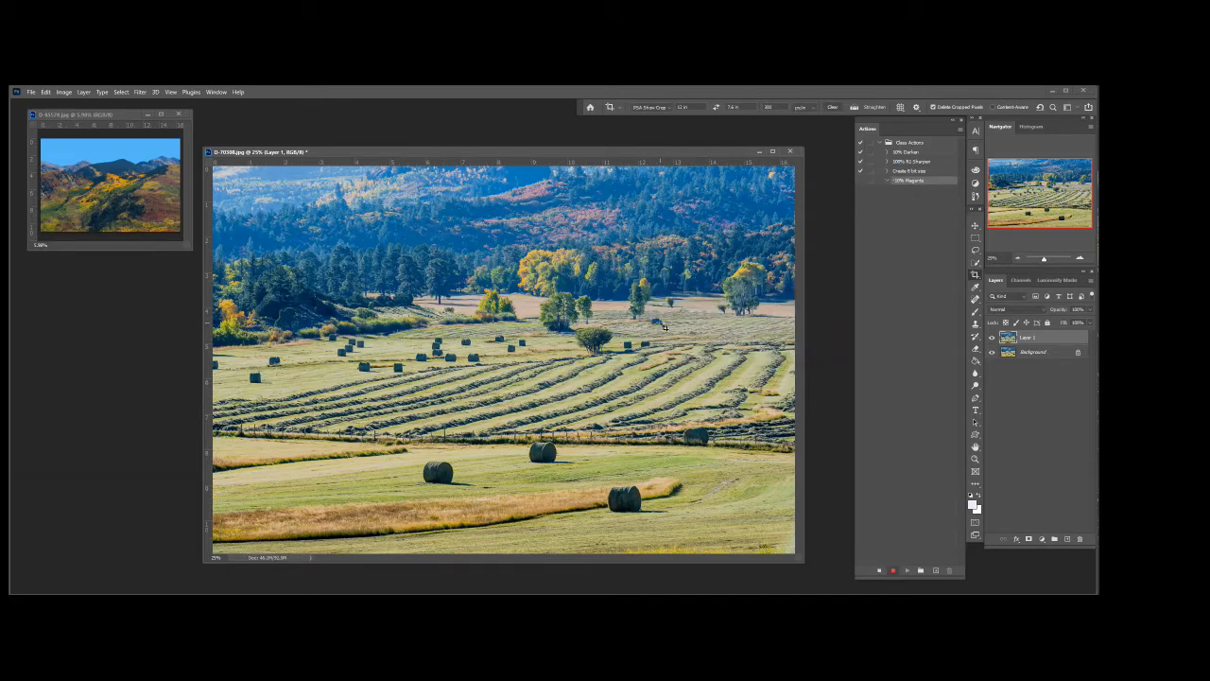
Record a Hue/Saturation adjustment setting the Magentas saturation to -10, stop recording and collapse the action
key(ctrl+u)
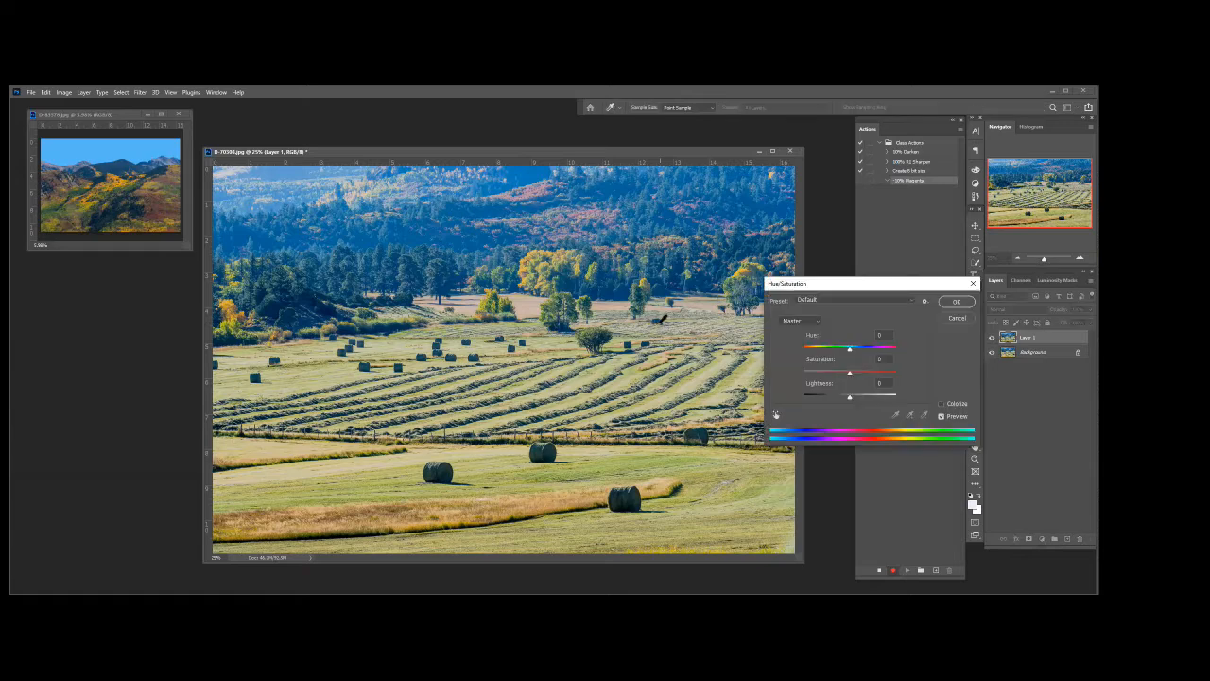
click(818, 324)
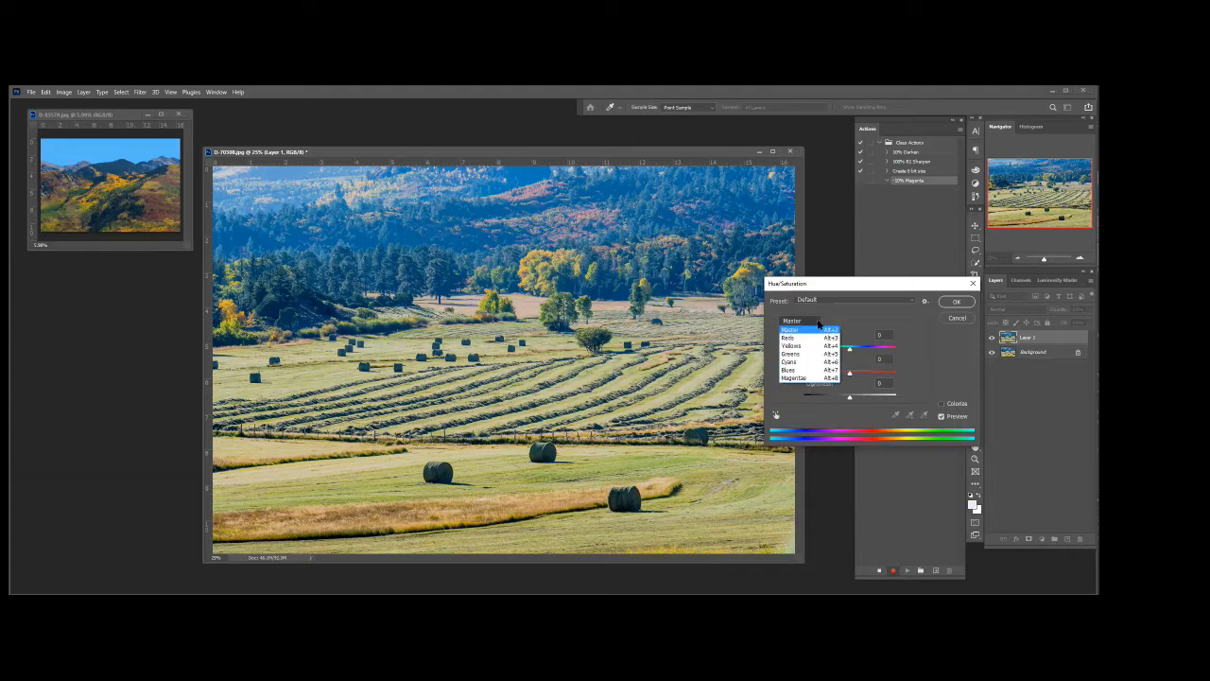
click(824, 377)
click(881, 360)
text(-10)
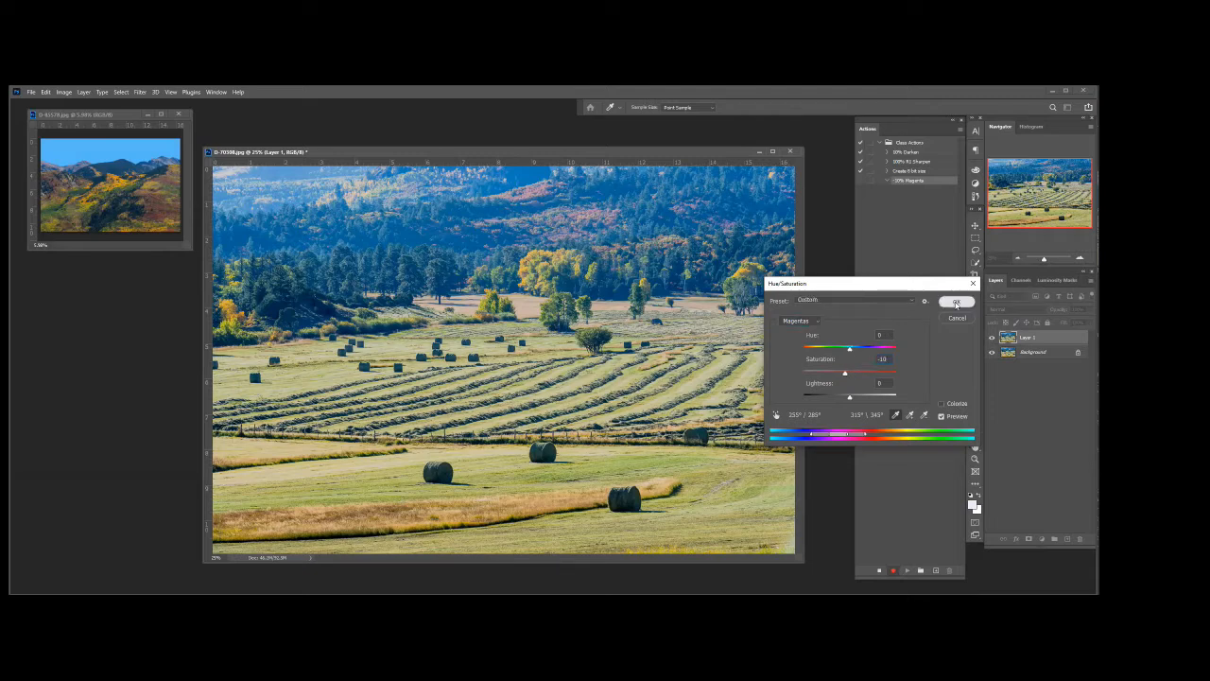
click(956, 302)
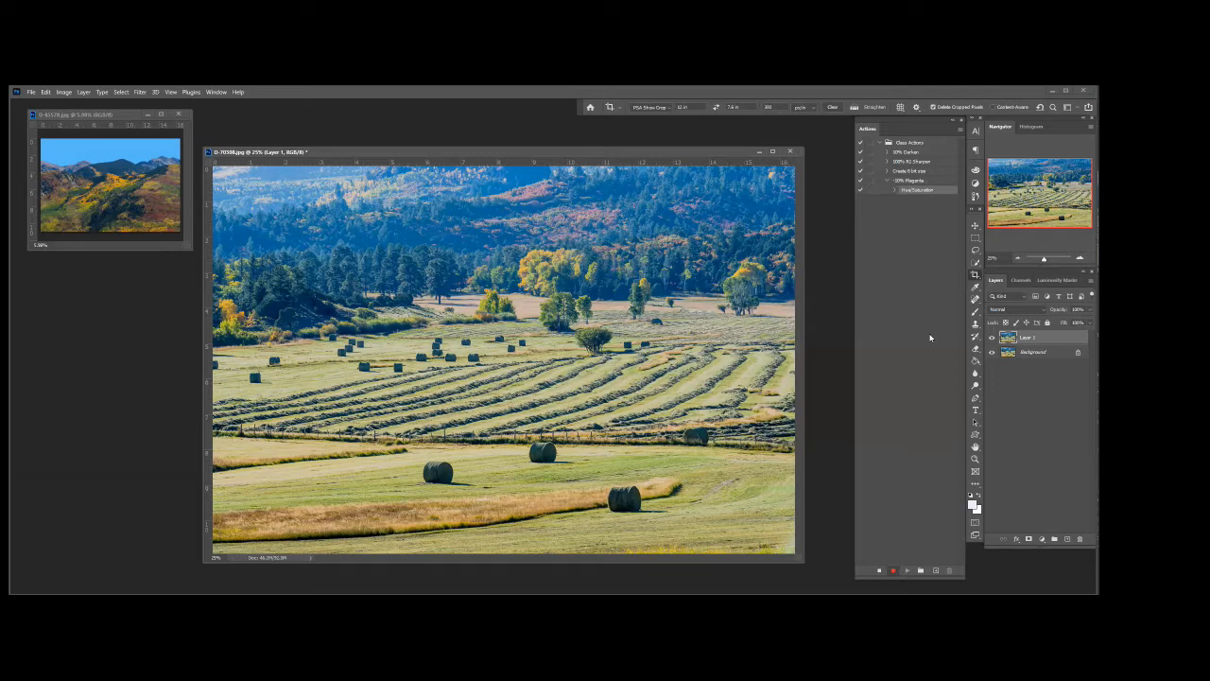
click(879, 570)
click(887, 180)
Create an action named -10 Cyan in the Class Actions set with the colour Green, and start recording it
click(935, 570)
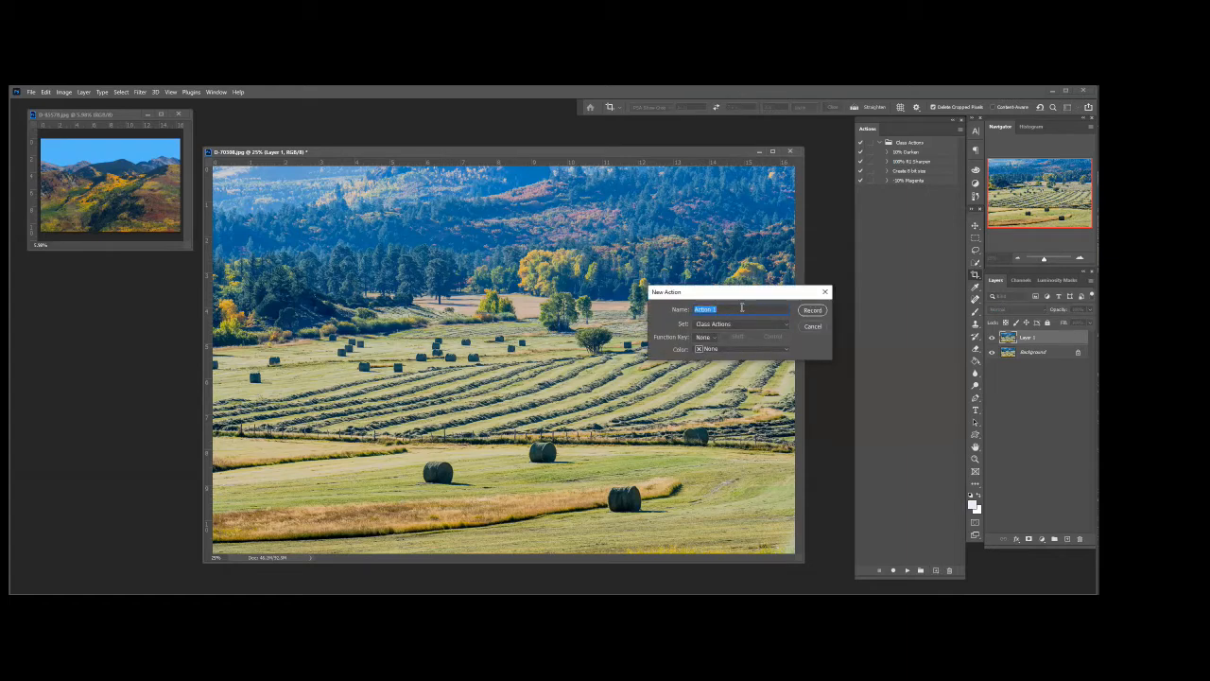
text(-10 Cyan)
click(785, 350)
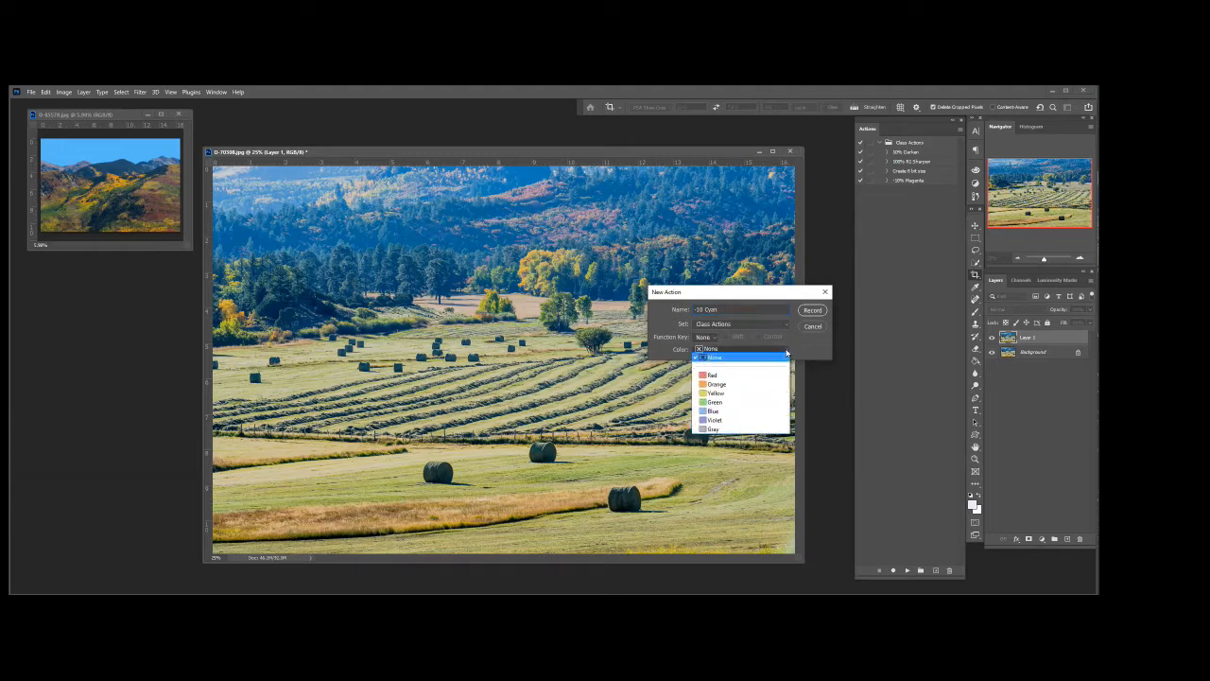
click(733, 402)
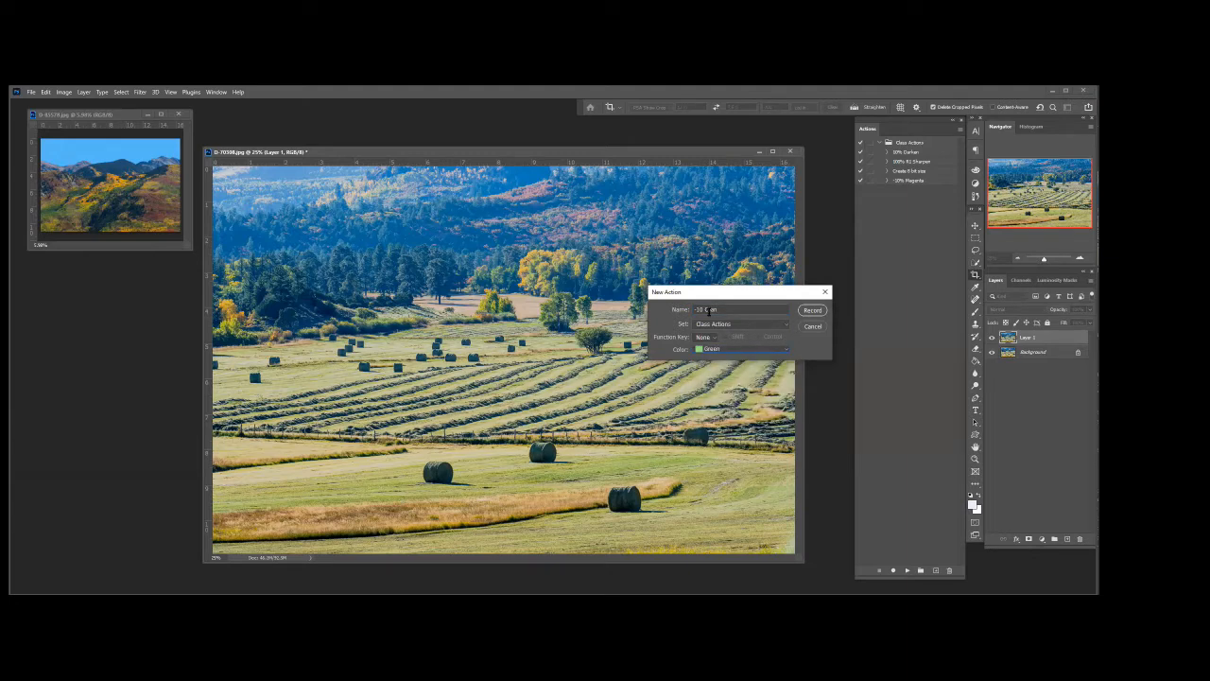
click(815, 312)
Record a Hue/Saturation adjustment setting the Cyans saturation to -10, stop recording and collapse the action
key(ctrl+u)
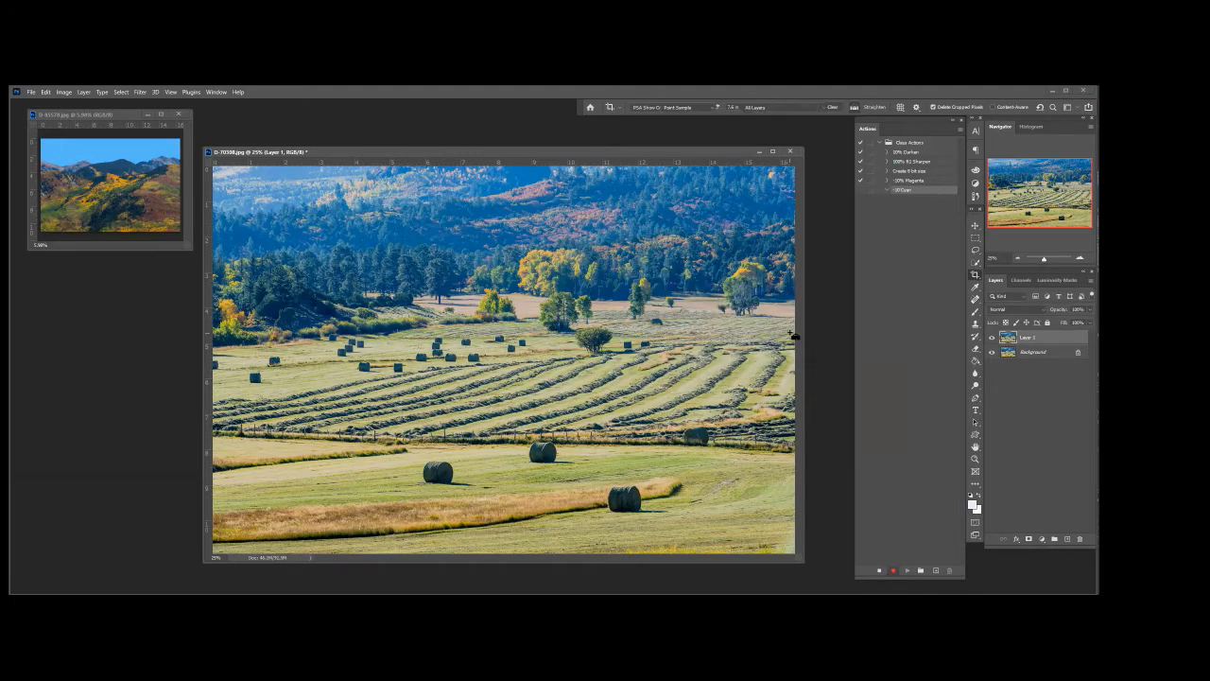
click(835, 323)
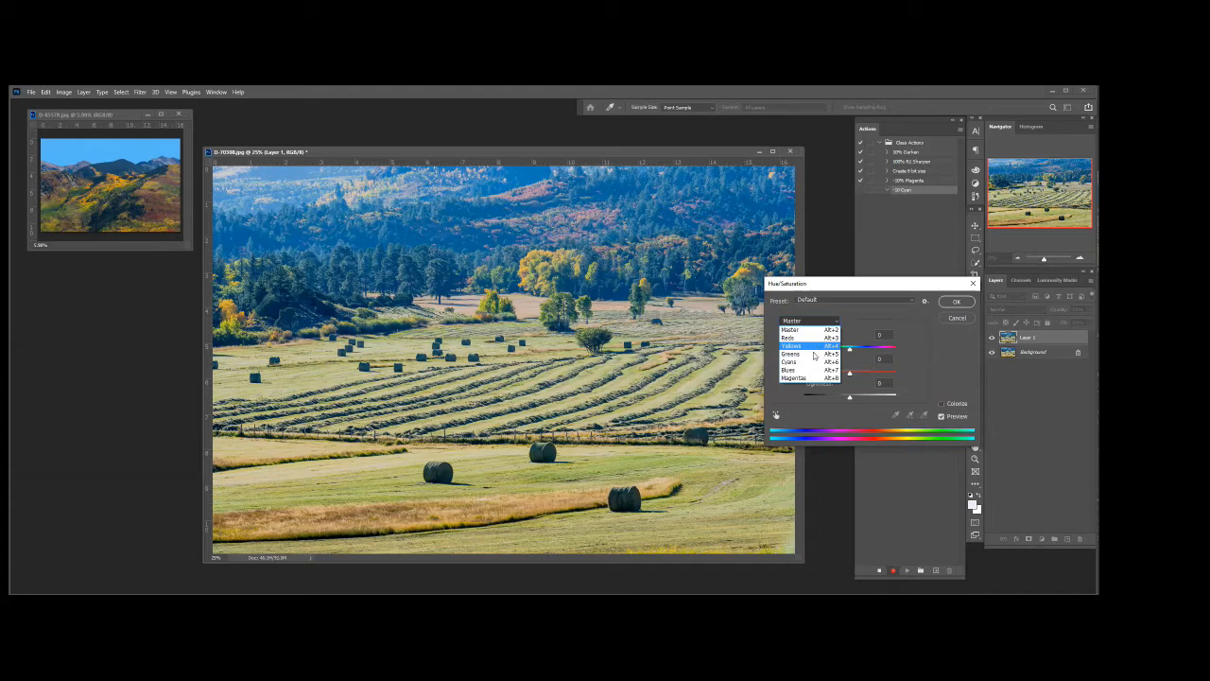
click(813, 361)
click(884, 359)
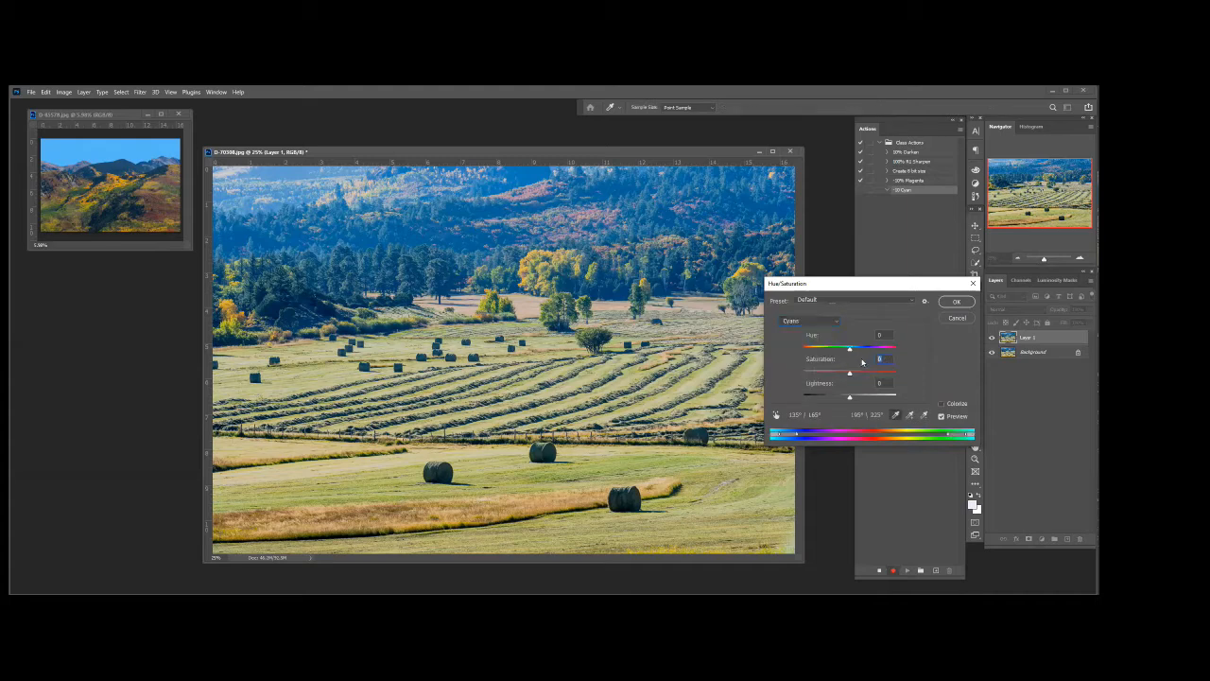
text(-10)
click(957, 303)
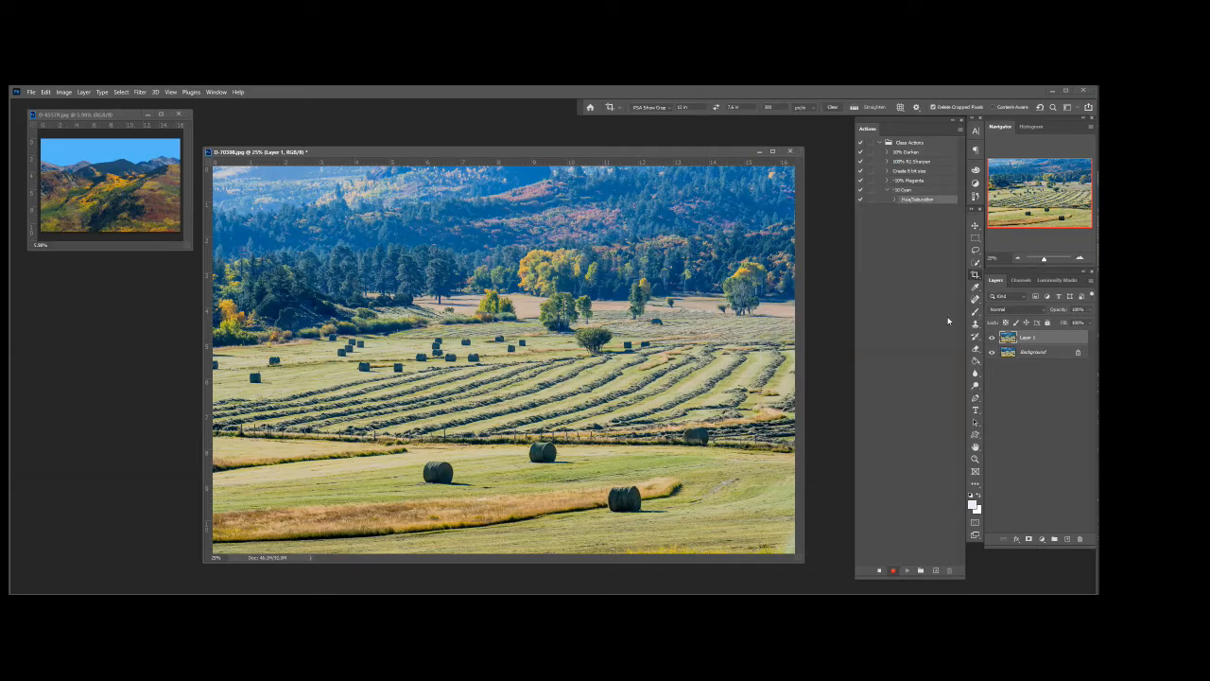
click(878, 571)
click(886, 191)
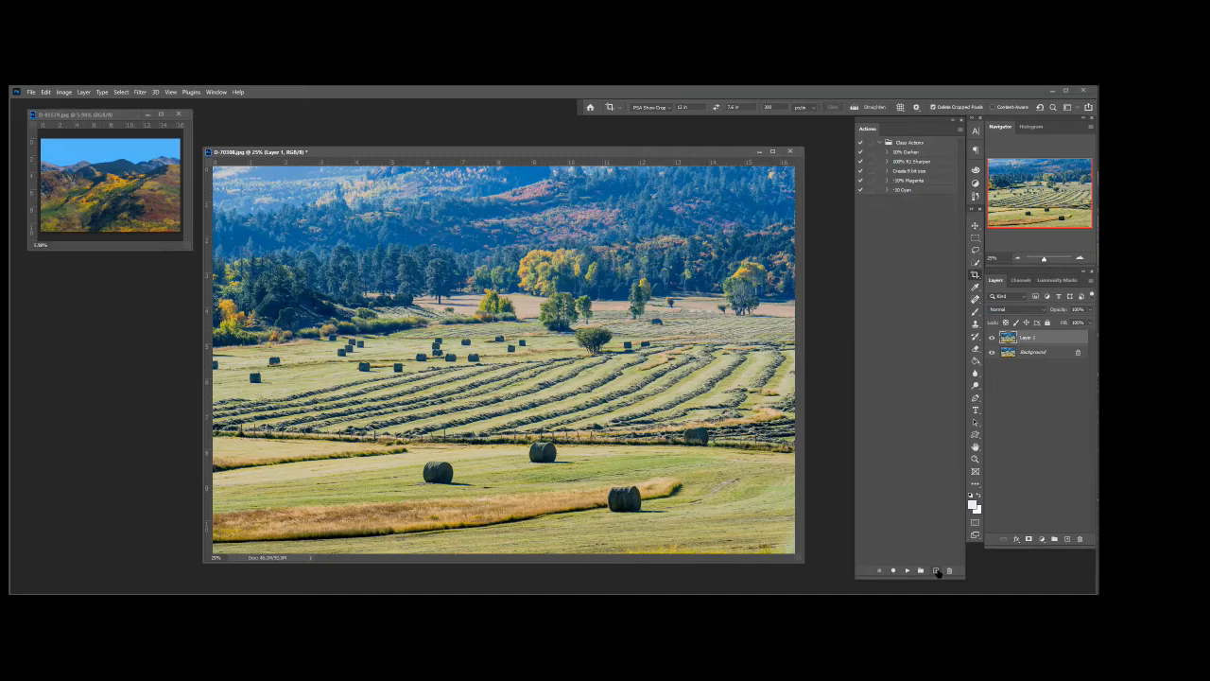
Create an action named -10% Yellow in the Class Actions set with the colour Green, and start recording it
click(935, 571)
key(BackSpace)
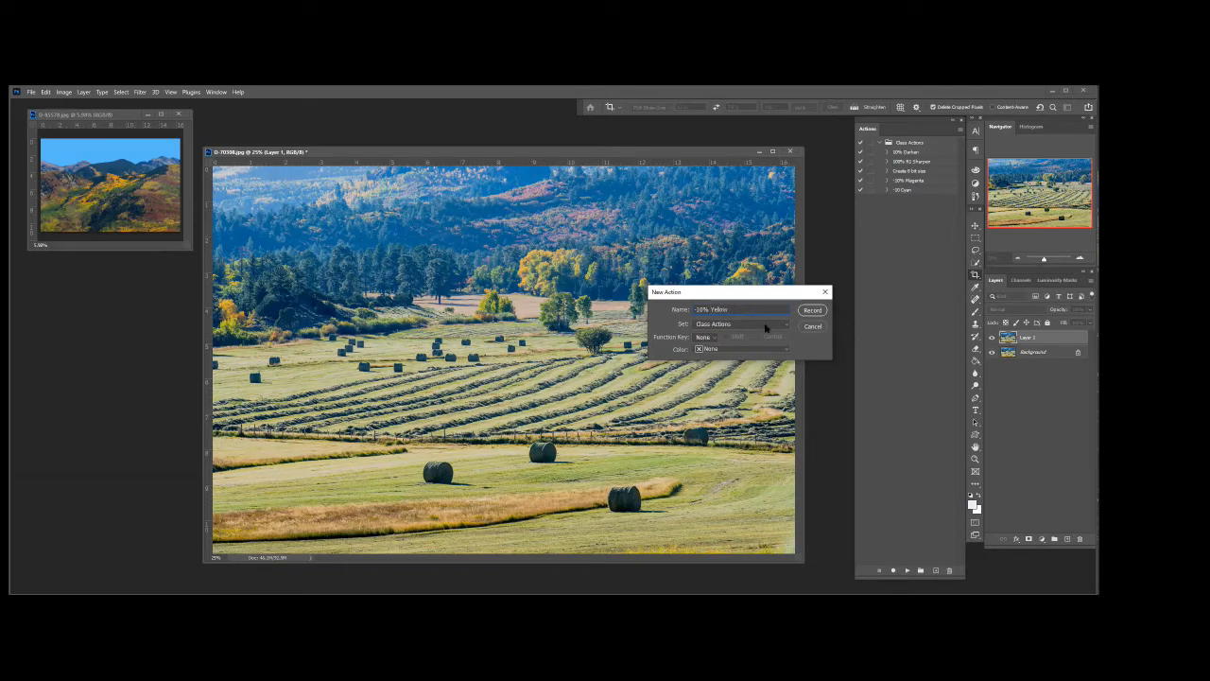
click(785, 350)
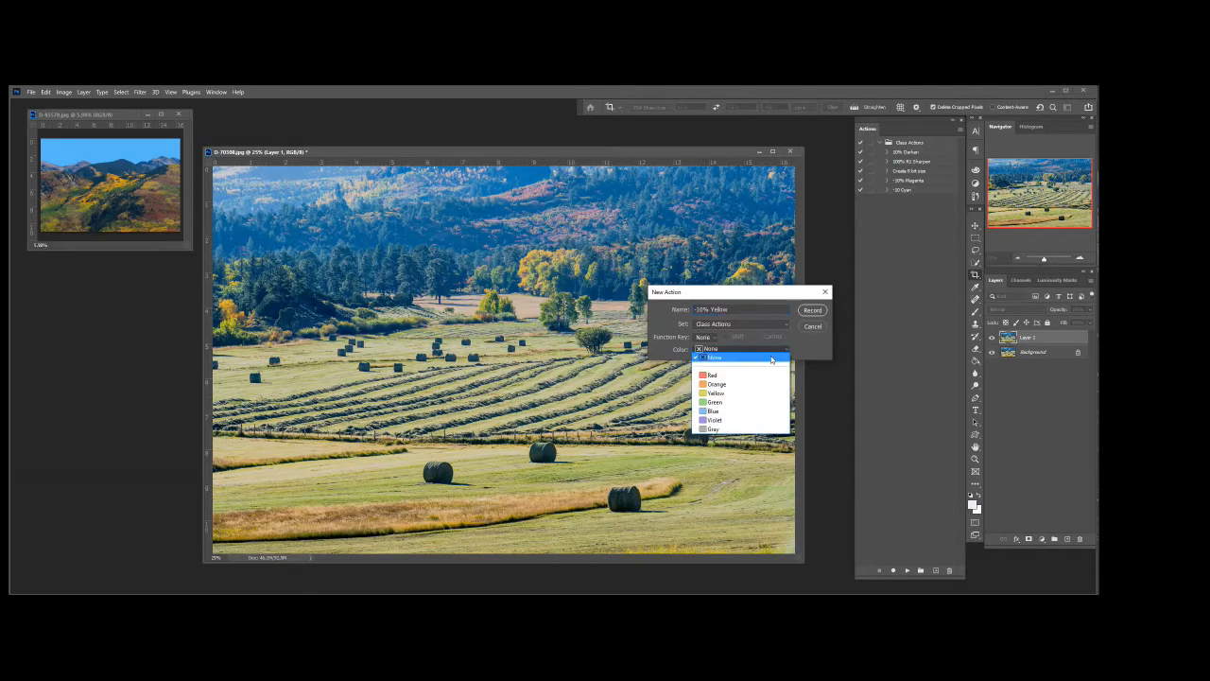
click(733, 401)
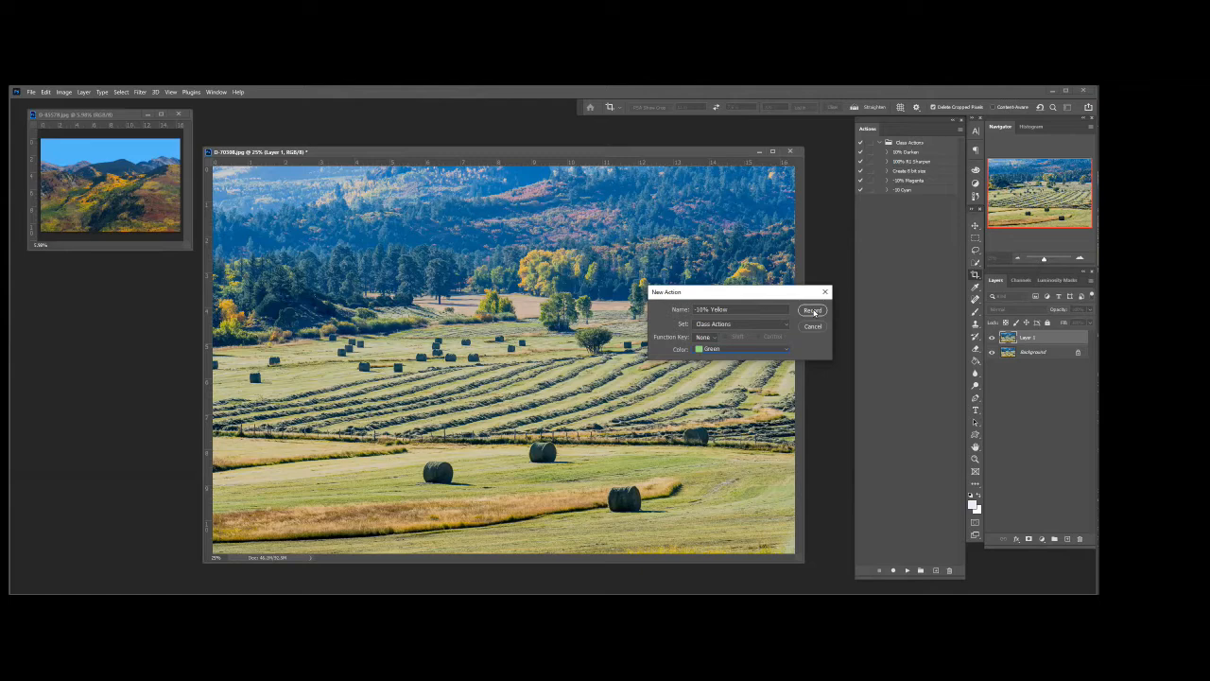
click(813, 311)
Record a Hue/Saturation adjustment setting the Yellows saturation to -10, stop recording and collapse the action
key(i)
key(ctrl+u)
click(821, 322)
click(792, 345)
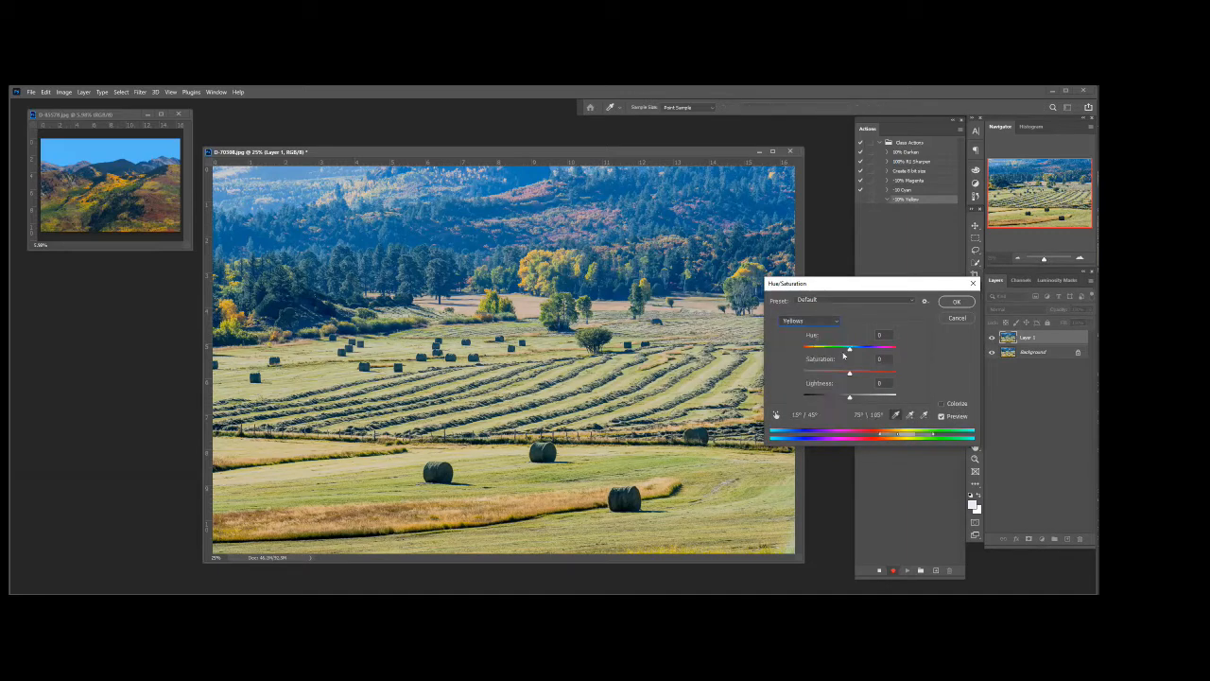
click(876, 359)
text(-10)
click(957, 302)
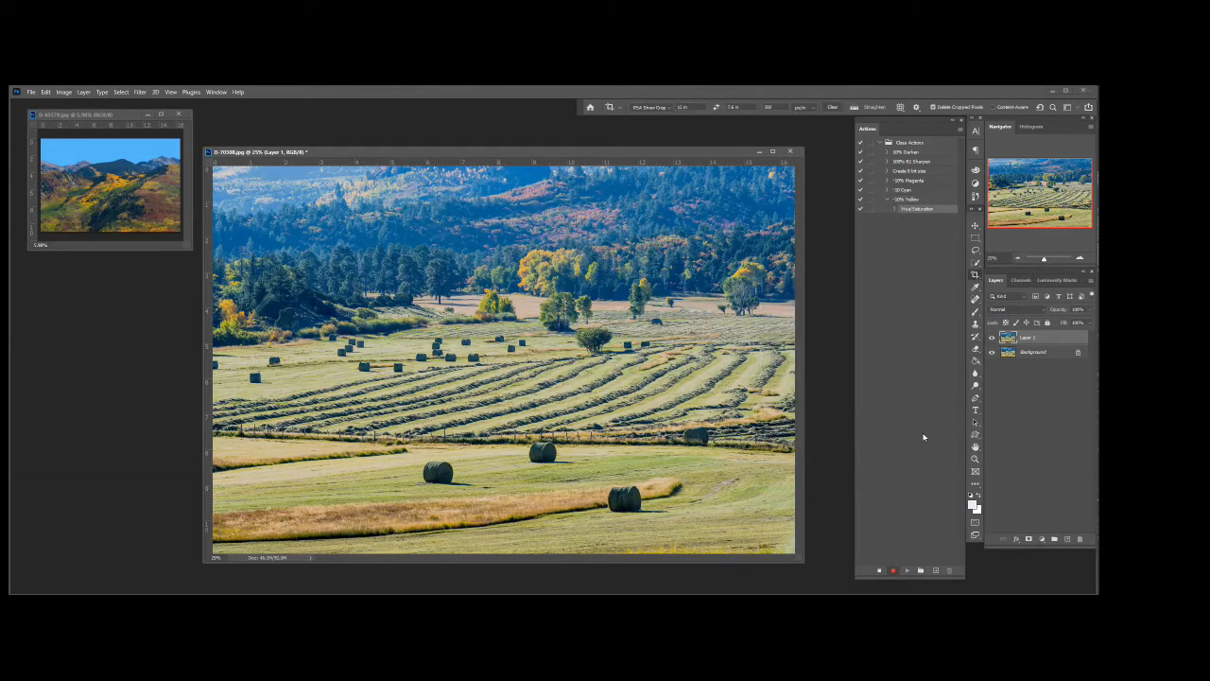
click(880, 571)
click(887, 200)
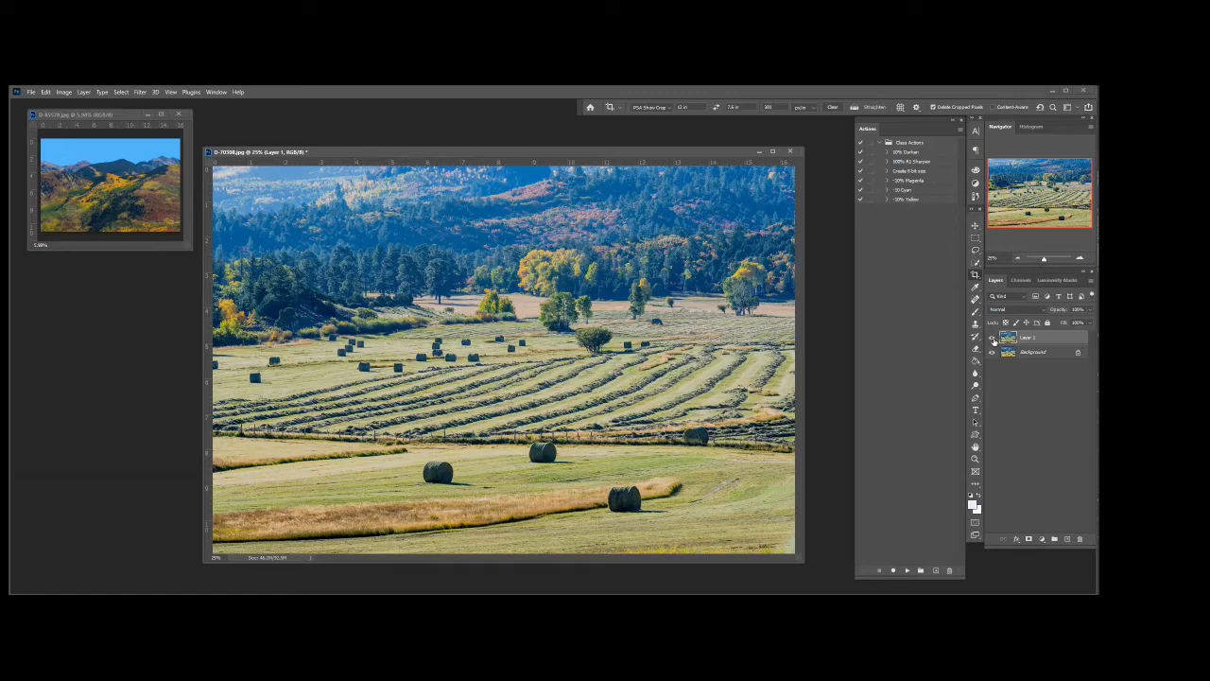
Compare the image with Layer 1 hidden and shown
click(992, 337)
click(993, 337)
key(ctrl+u)
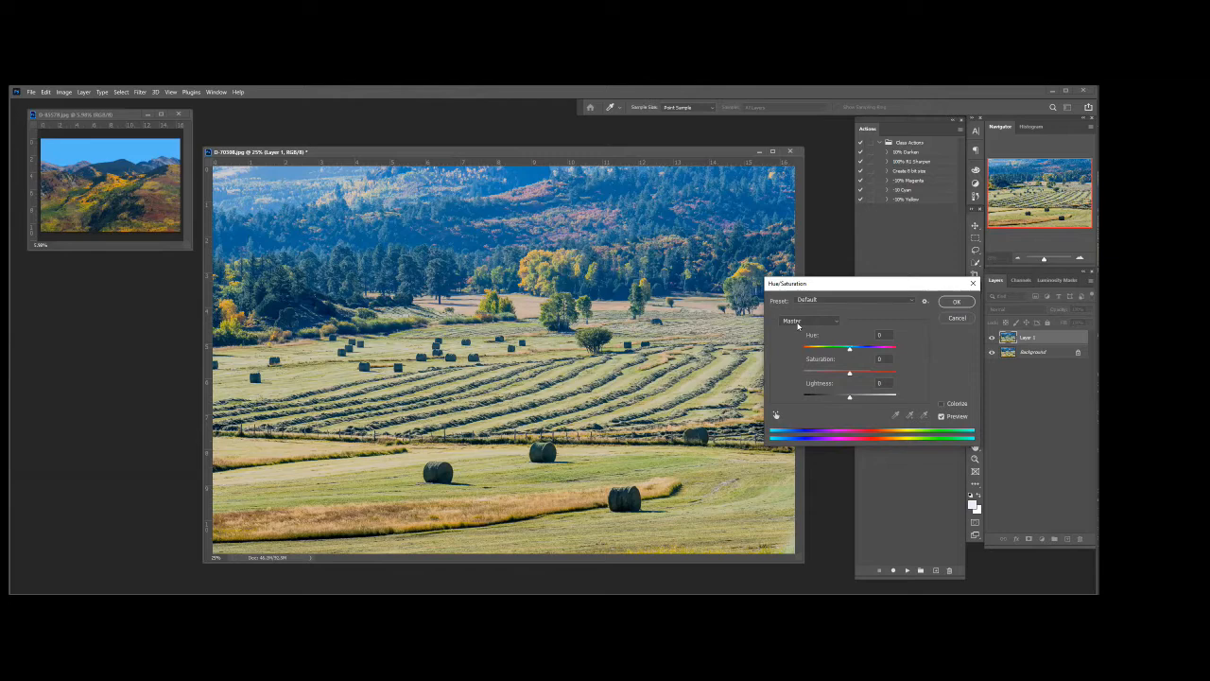
mouse_move(849, 374)
mouse_down()
mouse_move(882, 375)
mouse_move(865, 374)
mouse_up()
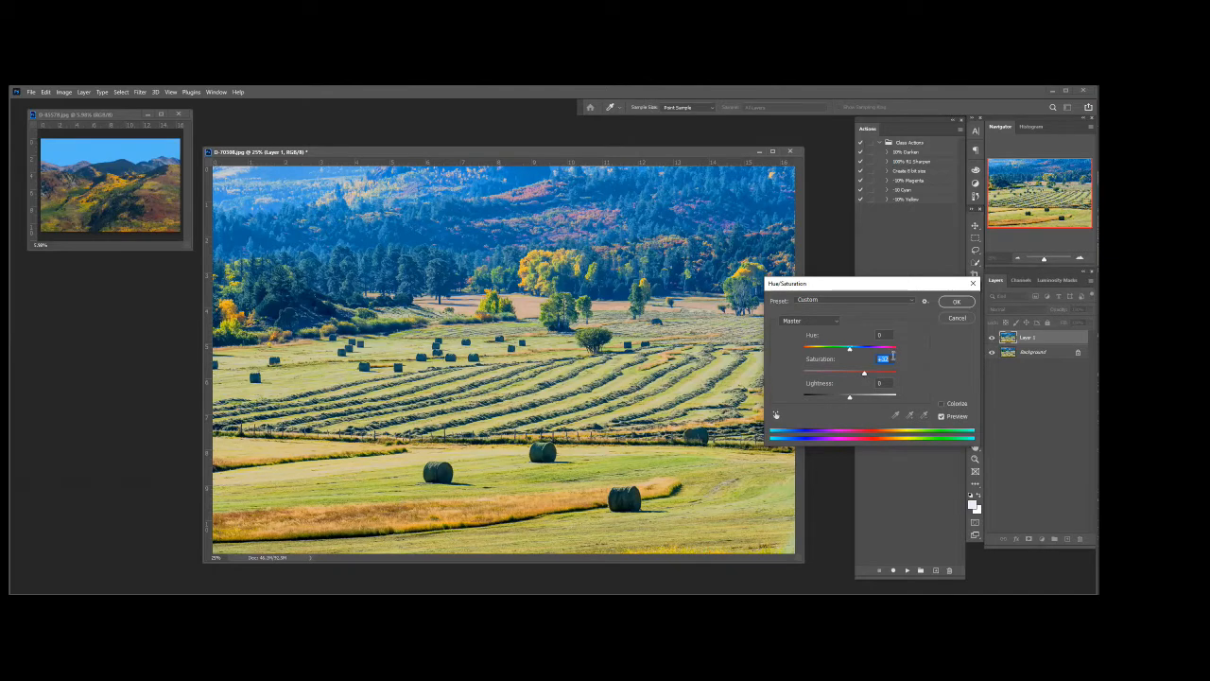
text(0)
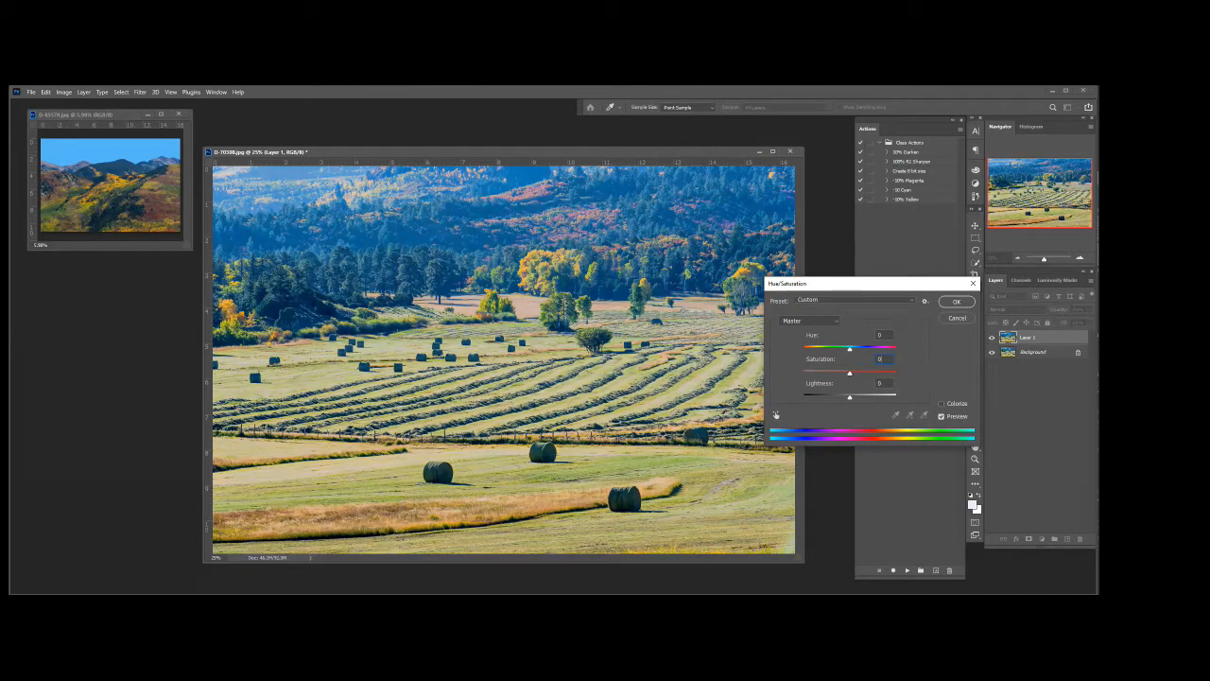
click(957, 318)
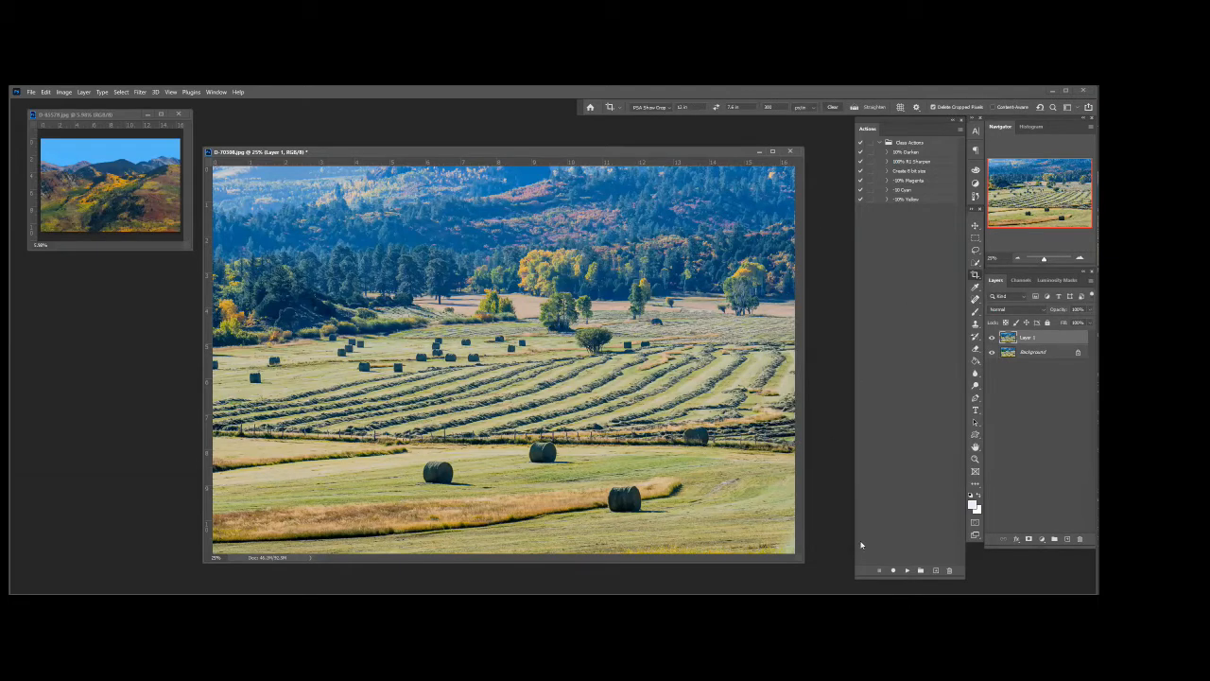
Create an action named 8% Color Boost in the Class Actions set with the colour Green, and start recording it
click(935, 570)
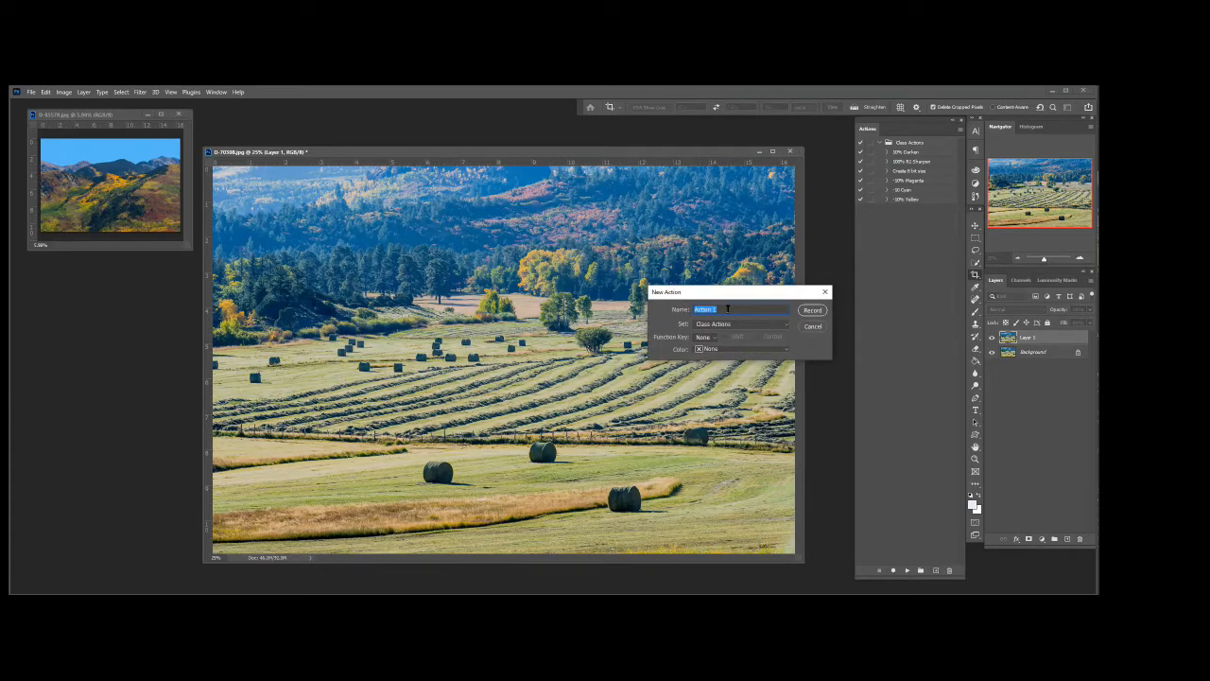
text(B%)
click(787, 350)
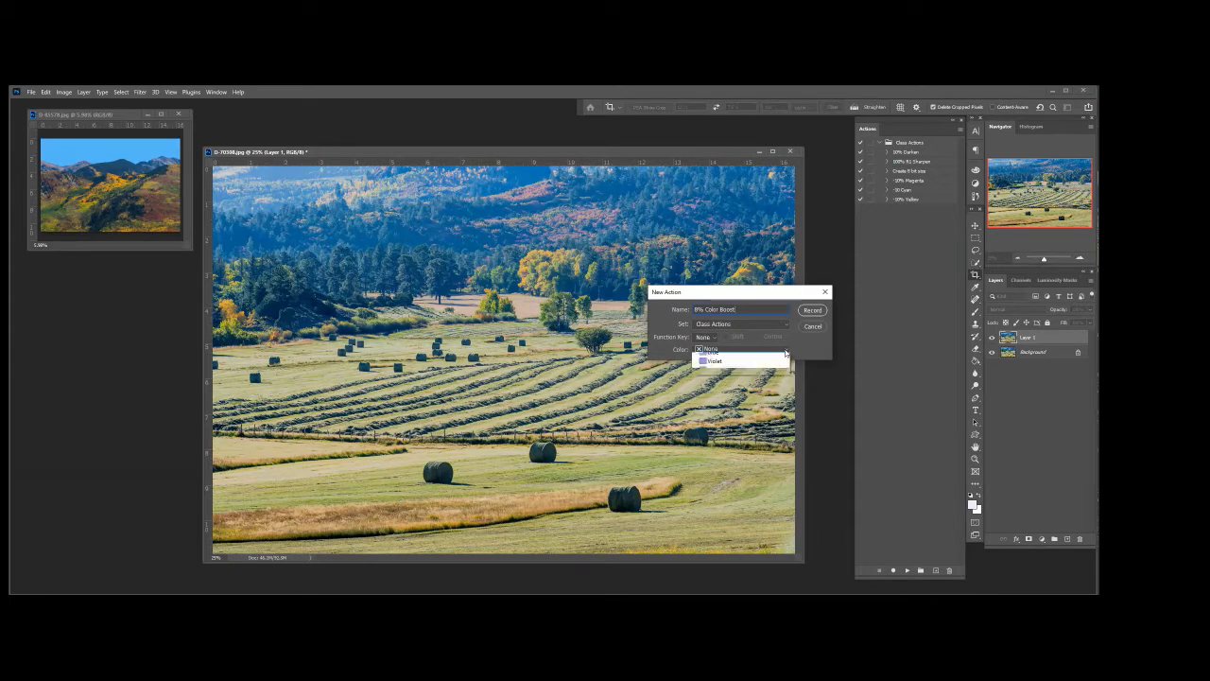
click(747, 402)
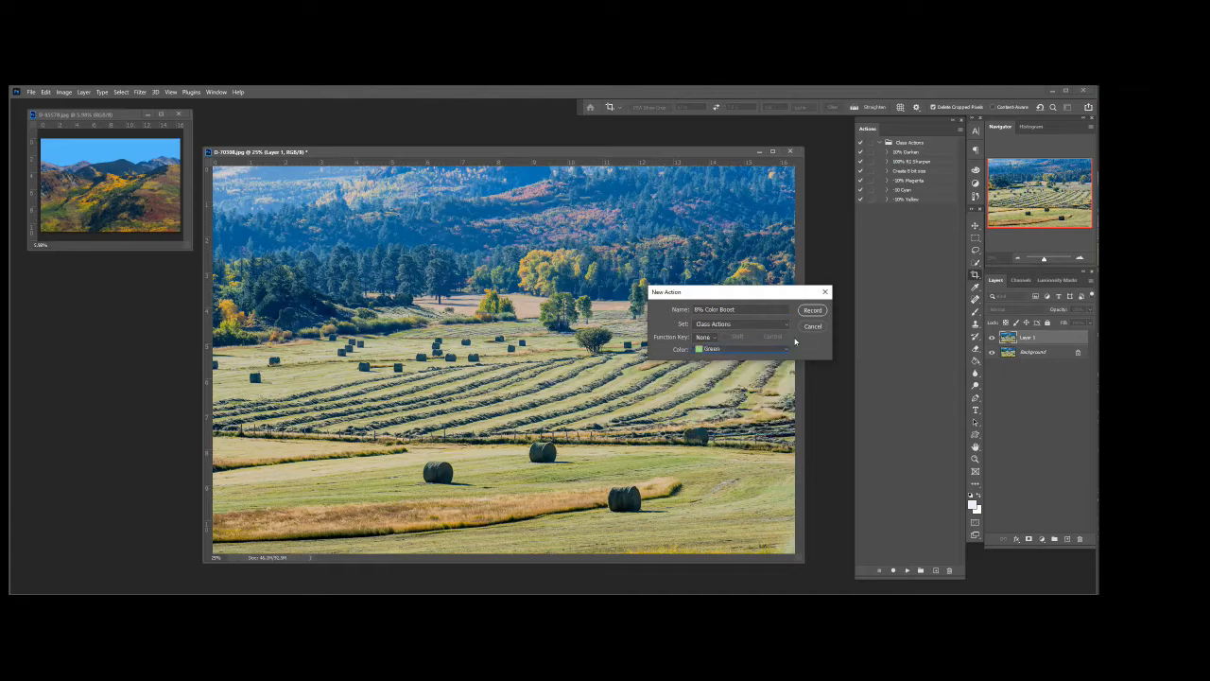
click(814, 313)
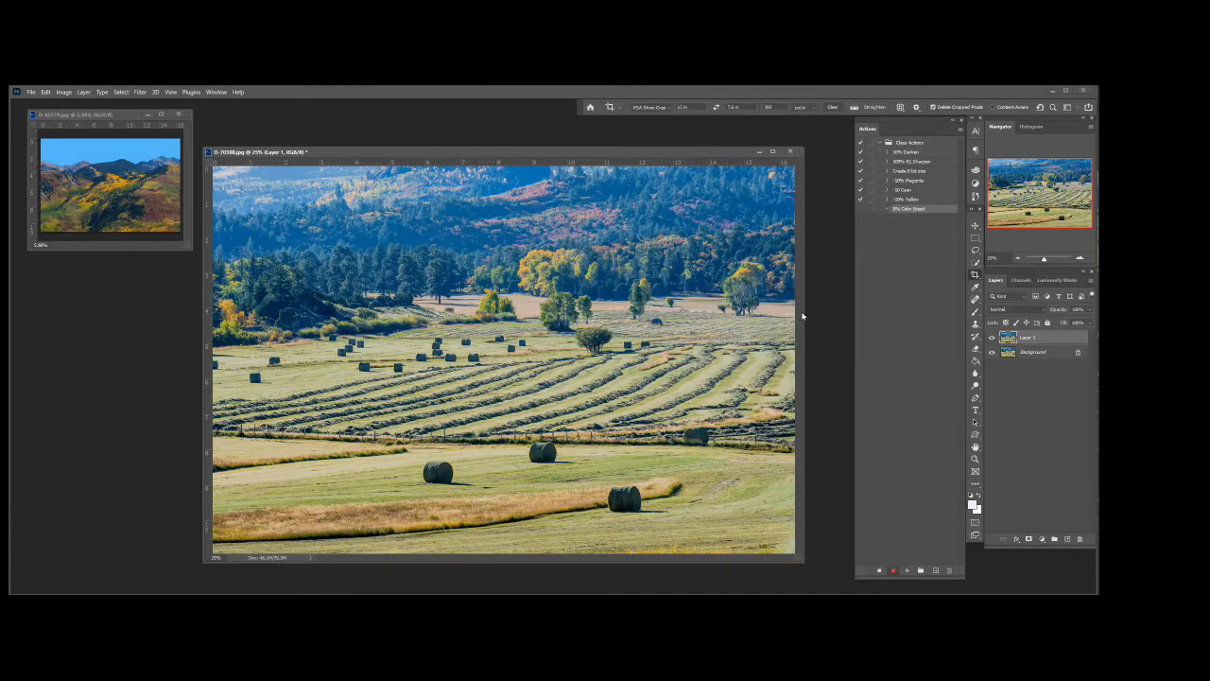
Open a Channel Mixer adjustment and set its Red output channel to Red +108, Green -4 and Blue -4
click(63, 92)
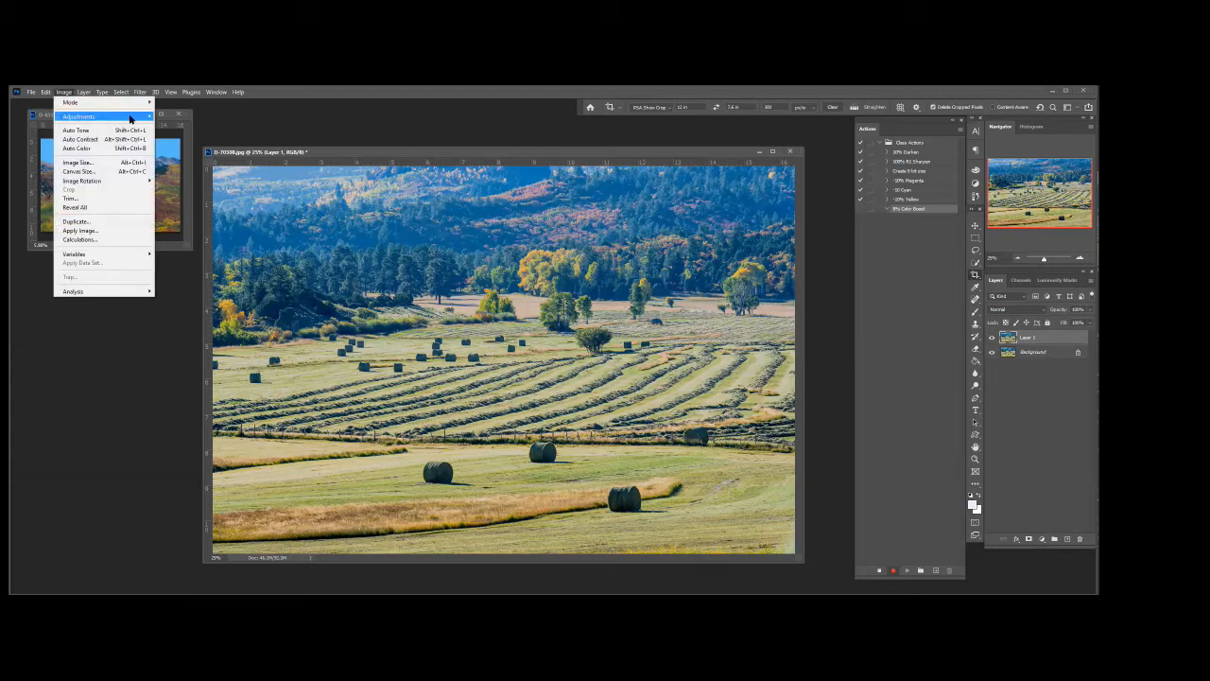
mouse_move(132, 117)
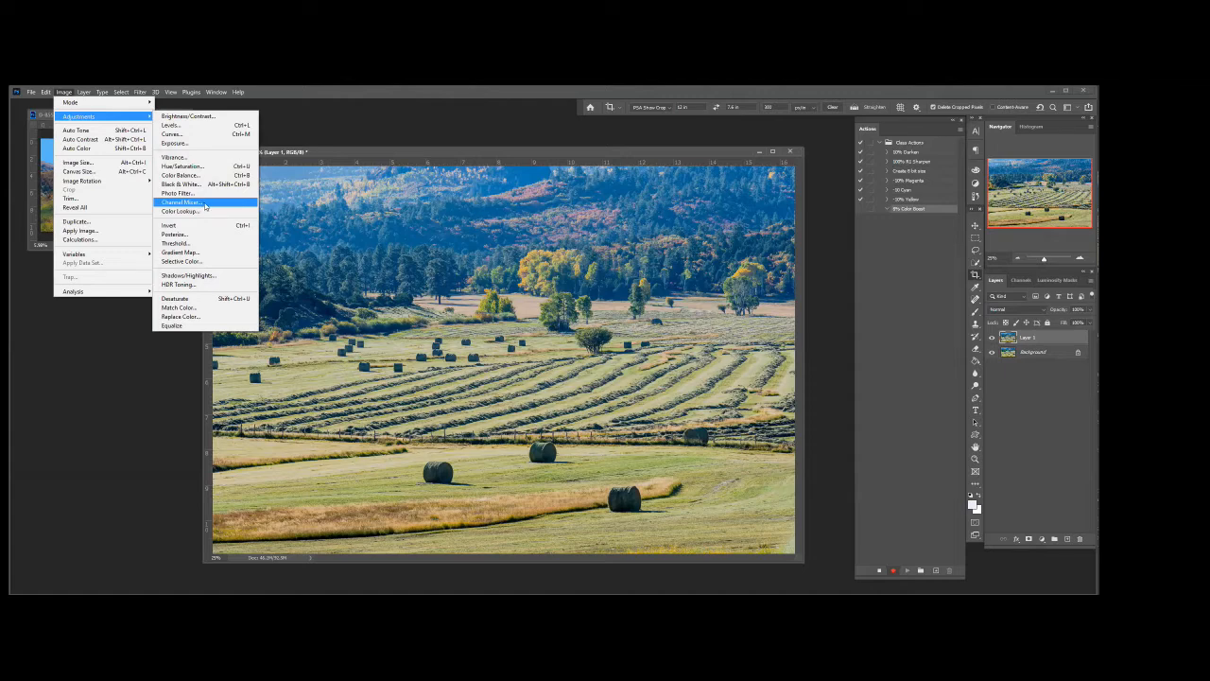
click(208, 204)
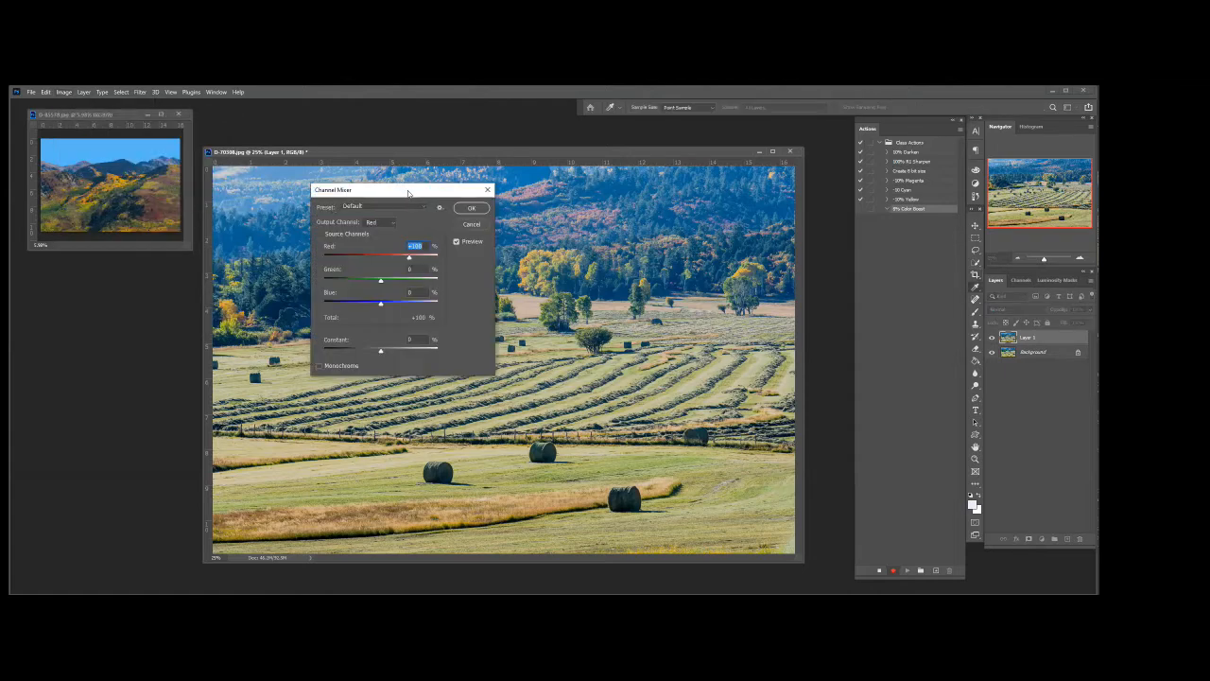
drag(407, 193, 628, 259)
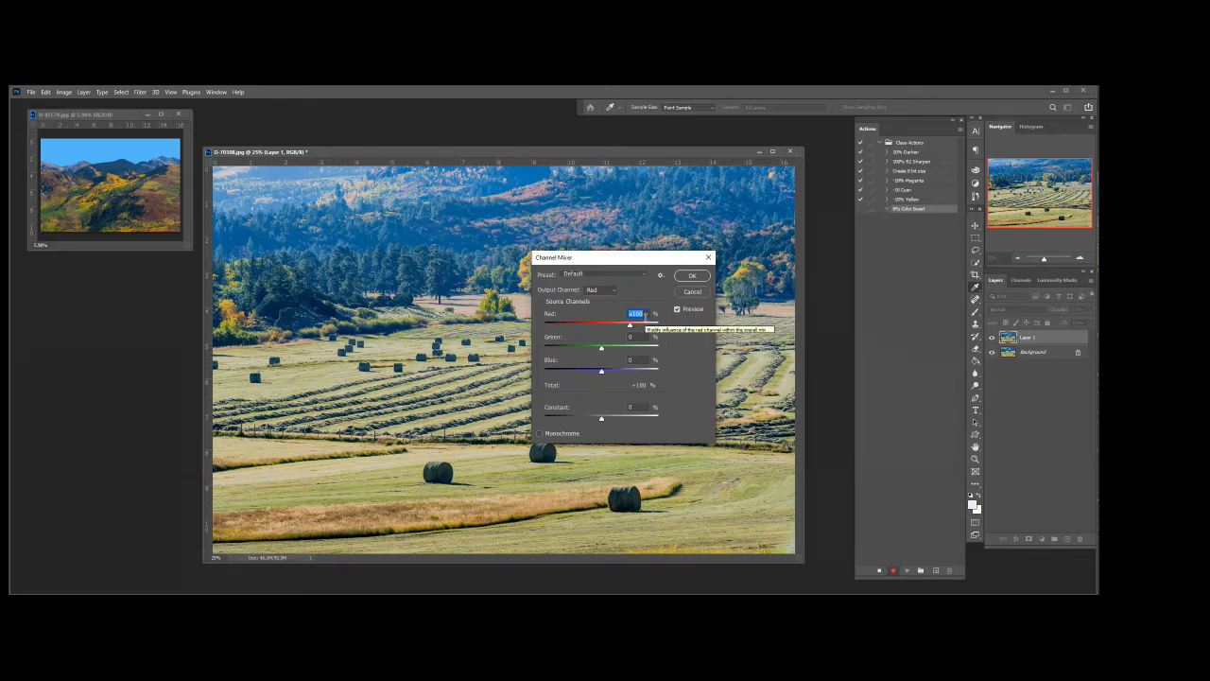
text(108)
click(635, 336)
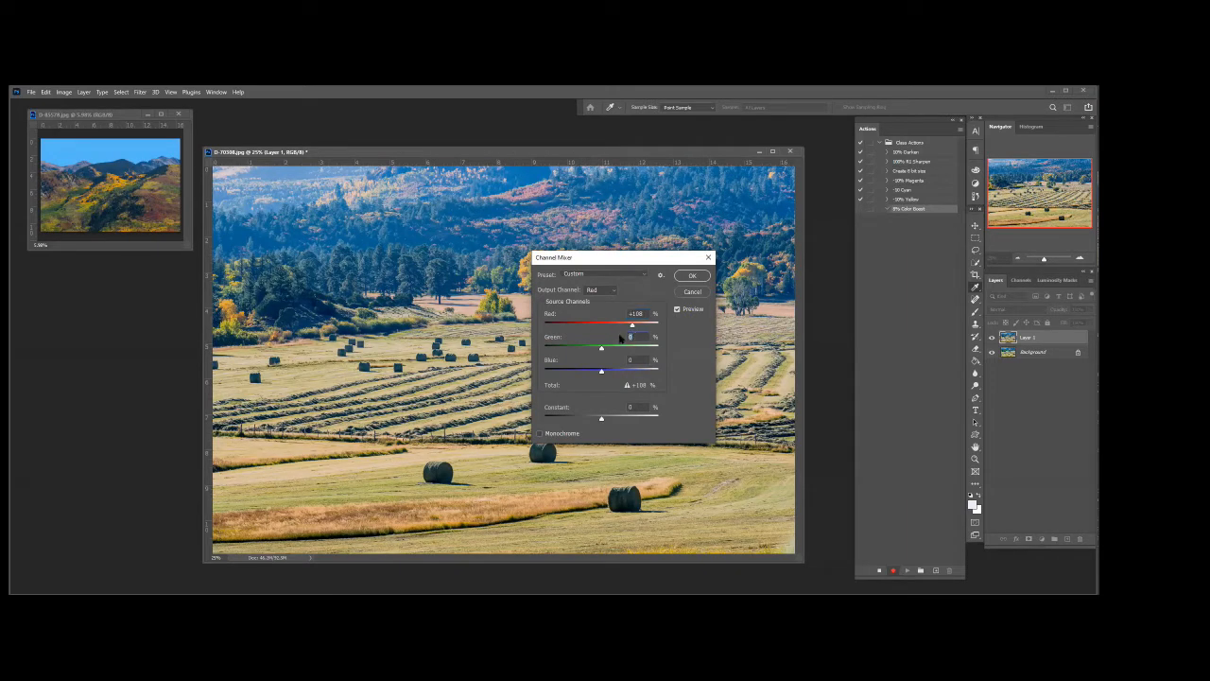
text(-4)
click(635, 359)
Set the Channel Mixer's Green output channel to Green +108, Red -4 and Blue -4
click(614, 288)
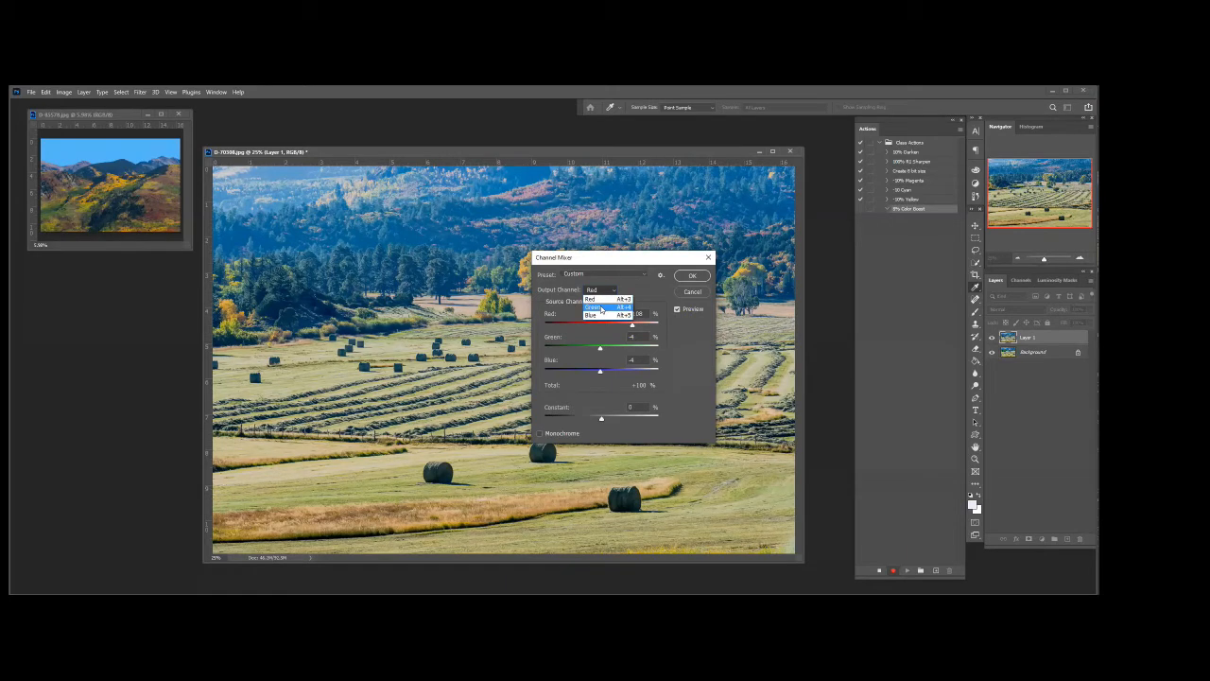
click(601, 309)
double_click(643, 332)
text(108)
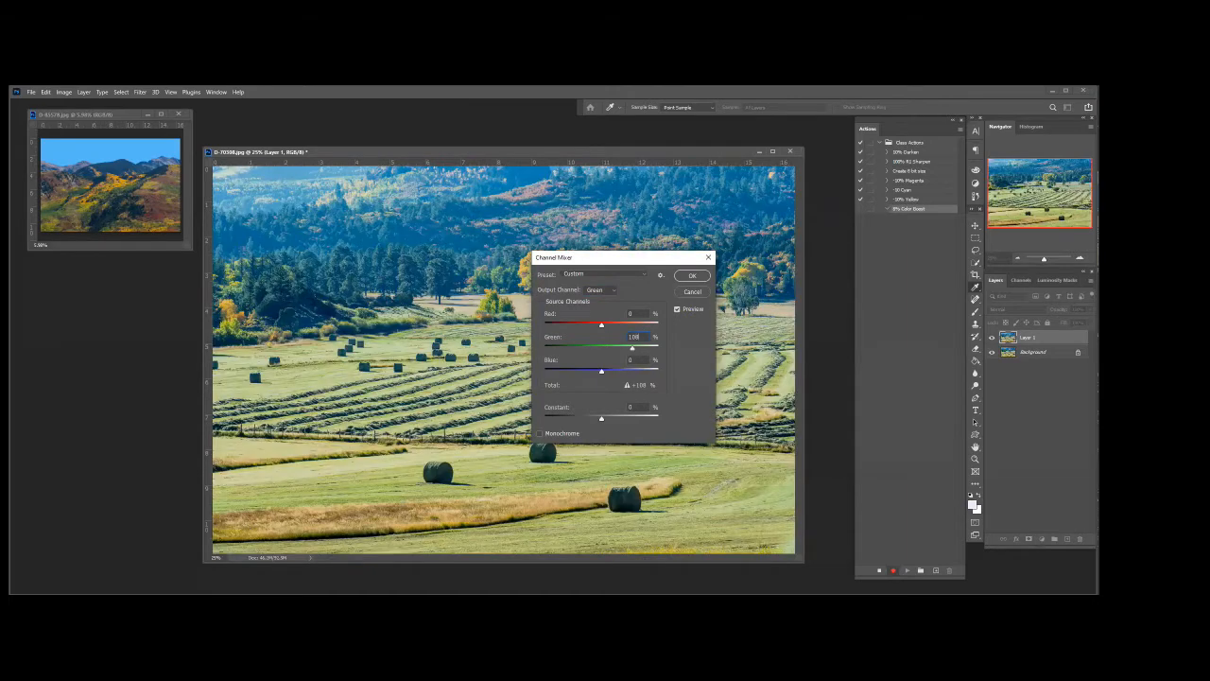
double_click(631, 314)
double_click(636, 360)
text(-4)
Apply the Channel Mixer with the Blue output channel at Blue +108, Red -4 and Green -4, then stop recording and collapse the action
click(610, 290)
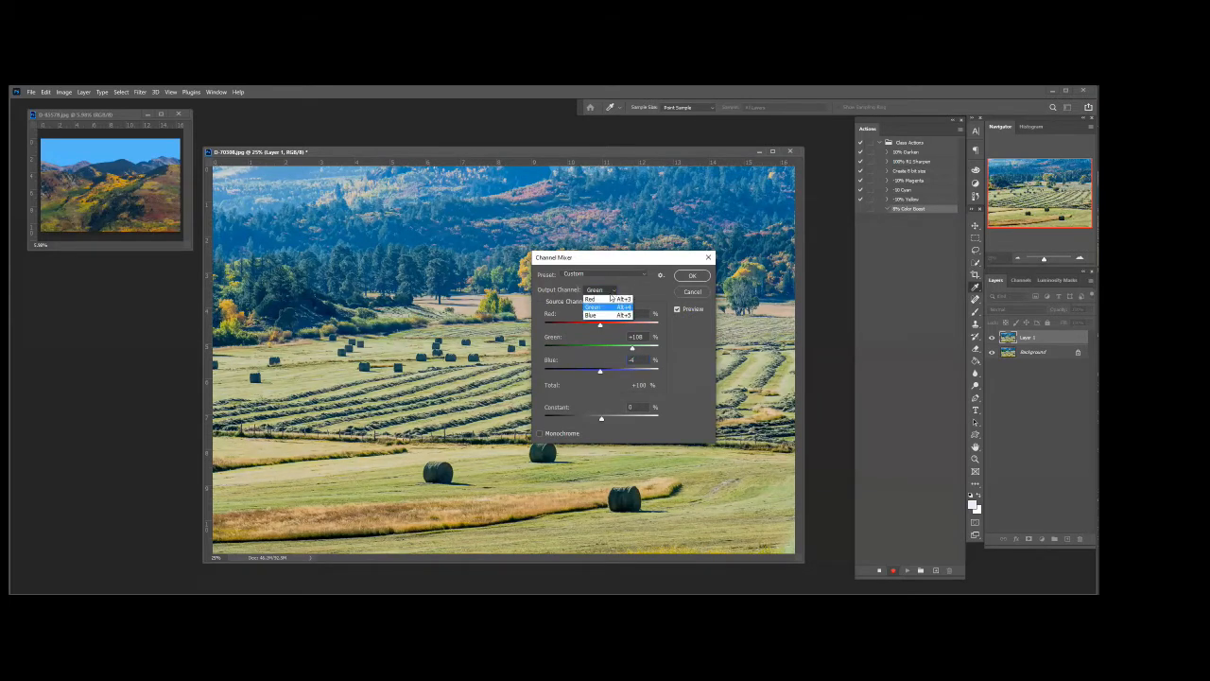
click(592, 315)
double_click(616, 356)
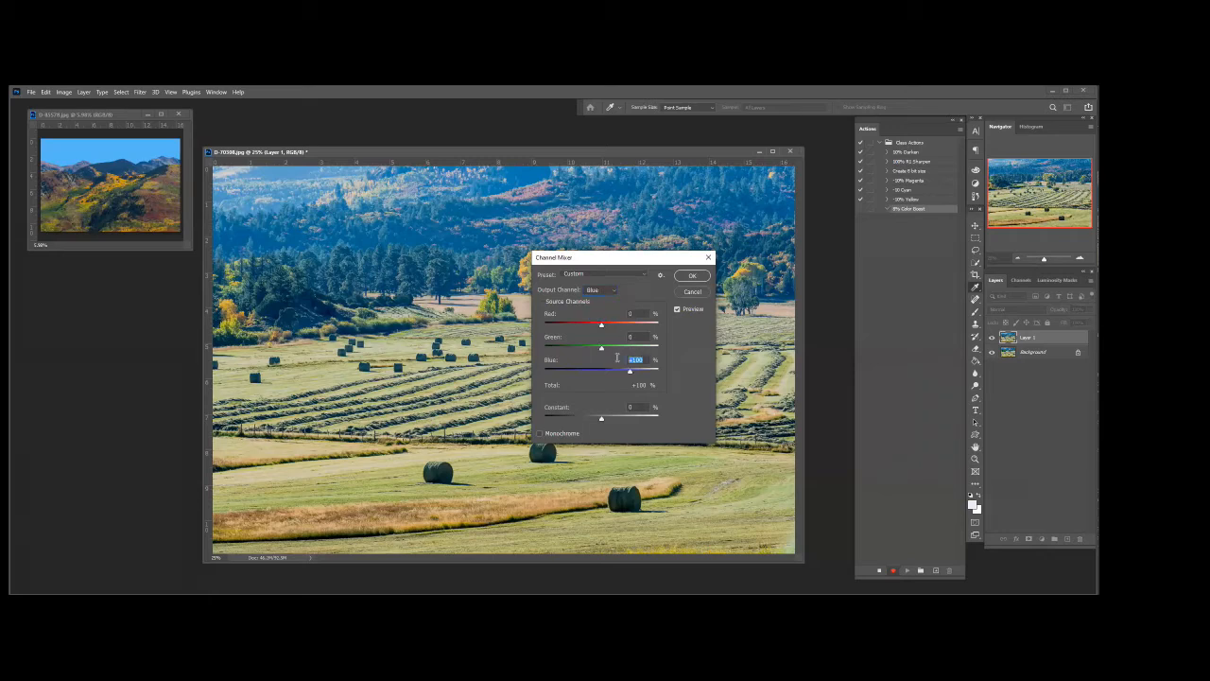
text(108)
double_click(627, 313)
text(-4)
double_click(633, 337)
text(-4)
click(689, 277)
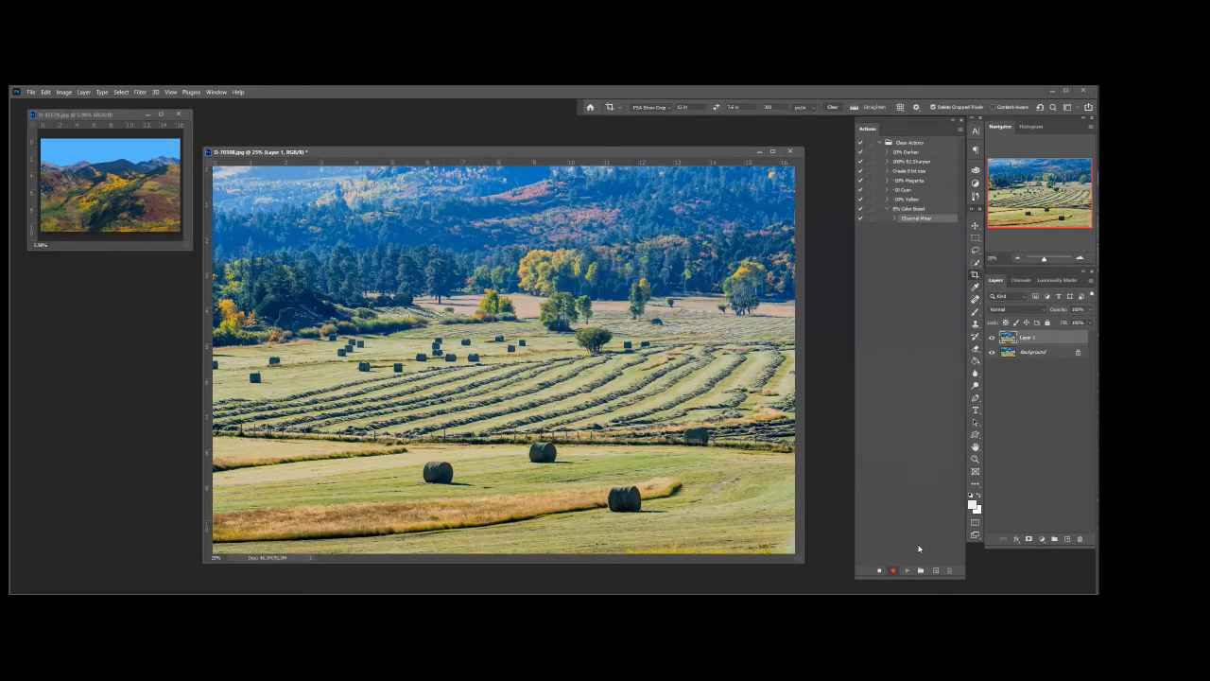
click(878, 571)
click(886, 210)
Move the 8% Color Boost action directly above the -10% Magenta action and switch the action list to Button Mode
click(959, 129)
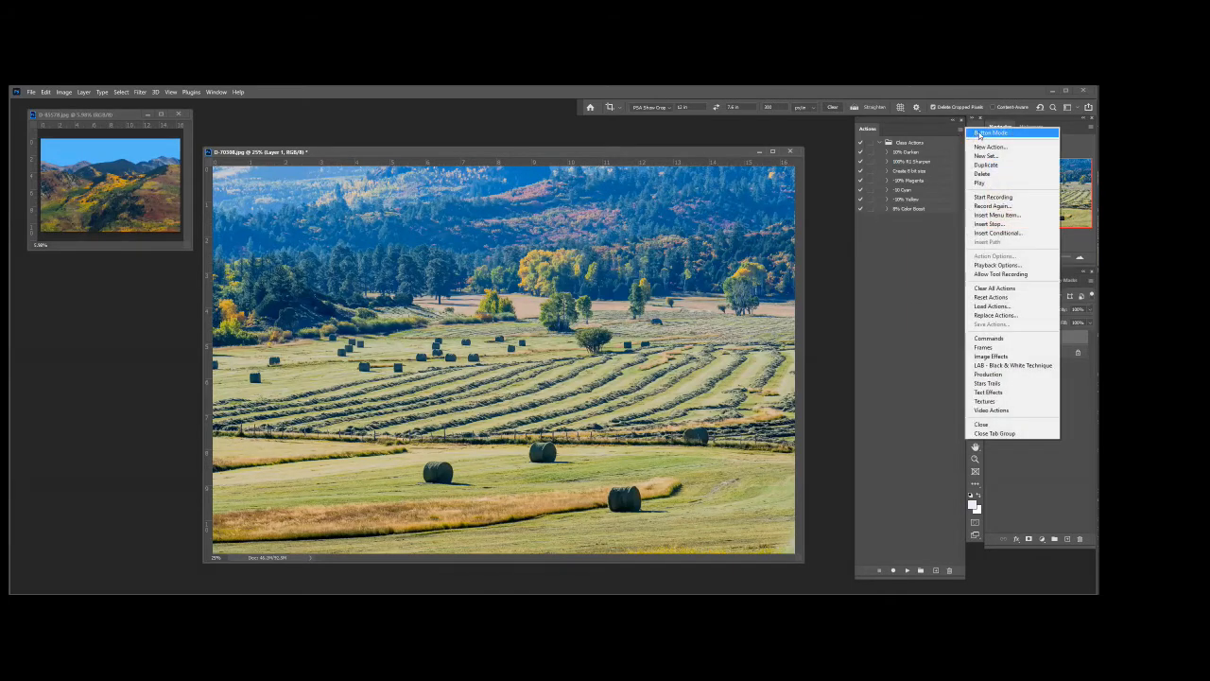
click(909, 210)
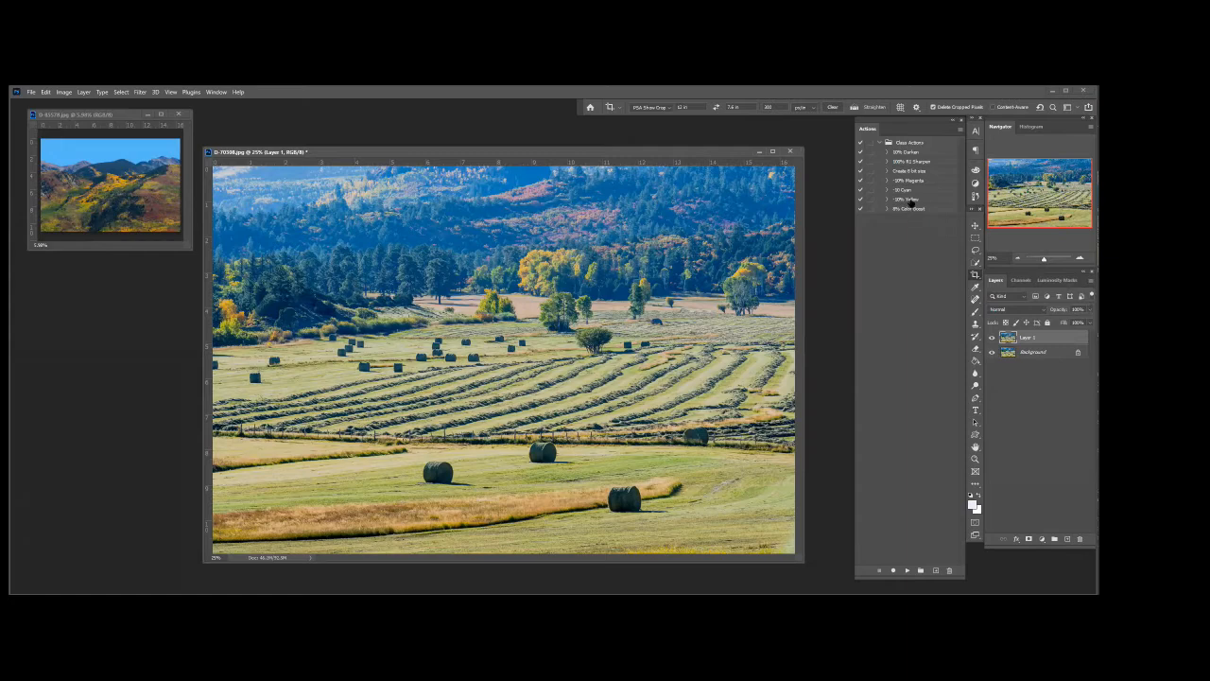
drag(896, 210, 899, 178)
click(962, 129)
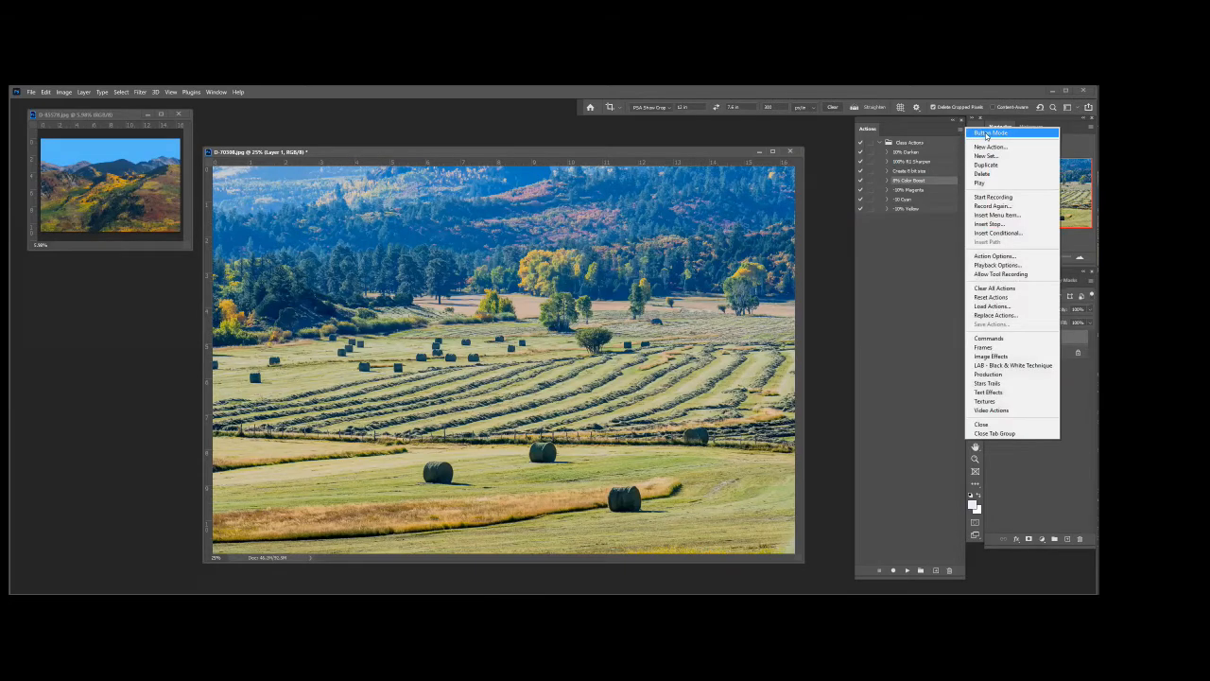
click(986, 133)
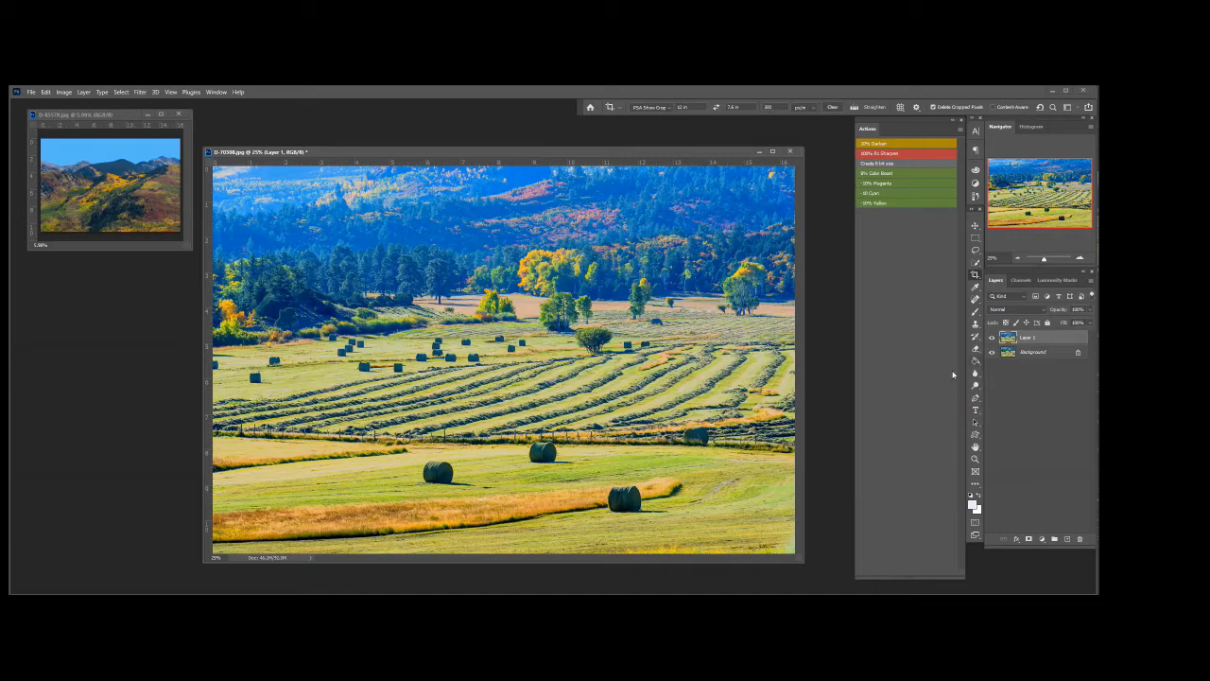
Turn off Button Mode and replace Layer 1 with a fresh duplicate of the Background layer
drag(1049, 339, 1080, 539)
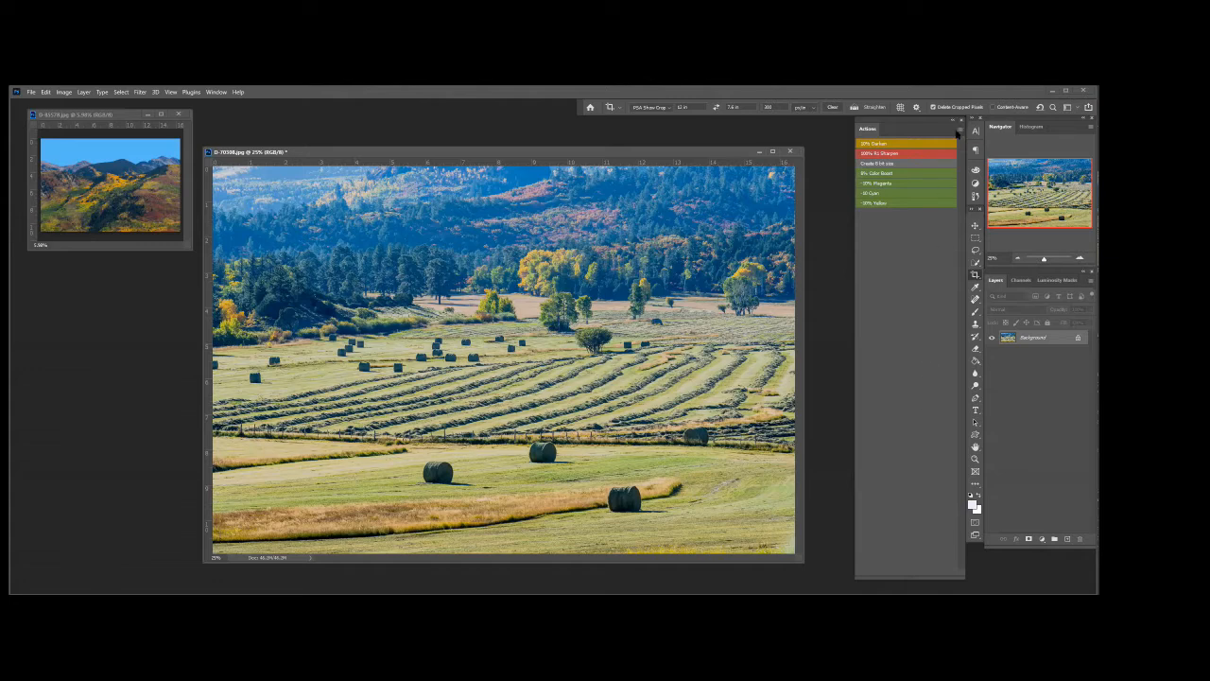
click(959, 127)
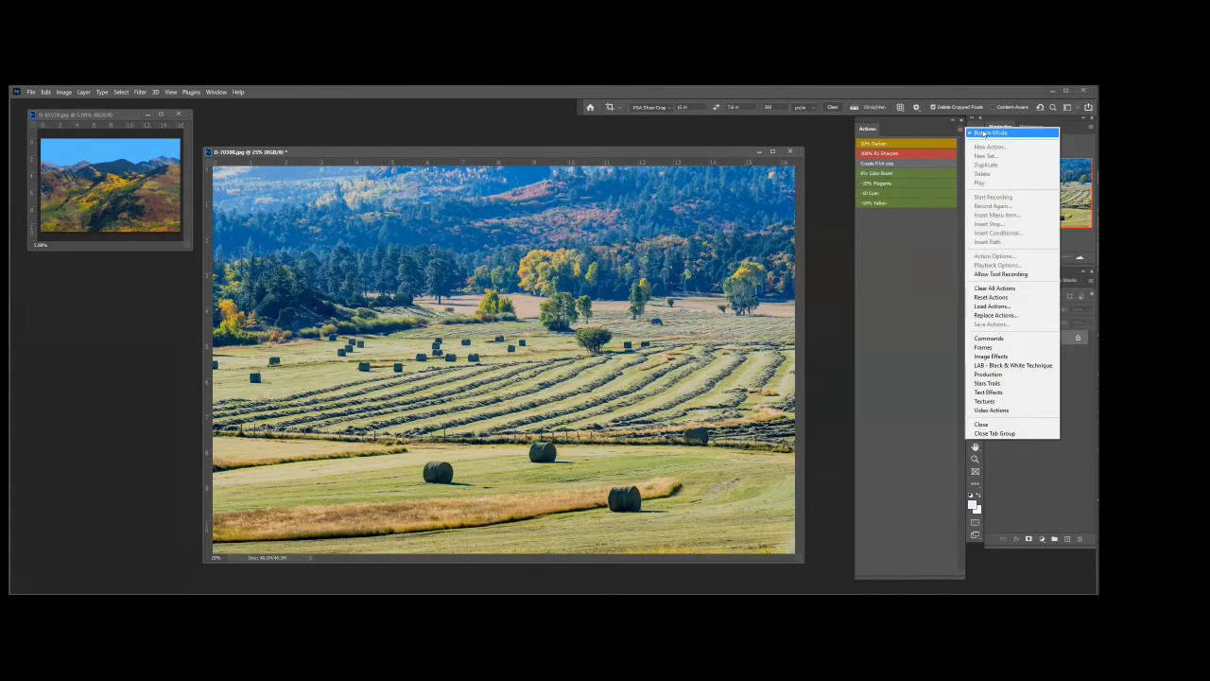
click(988, 132)
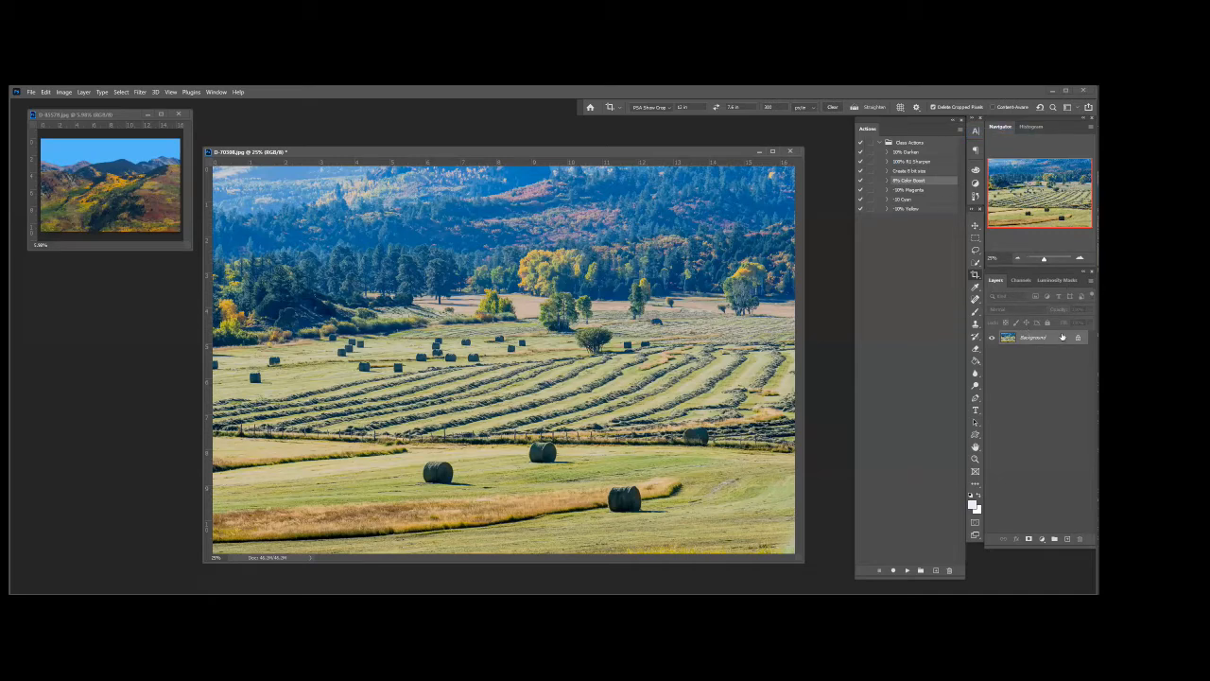
key(ctrl+j)
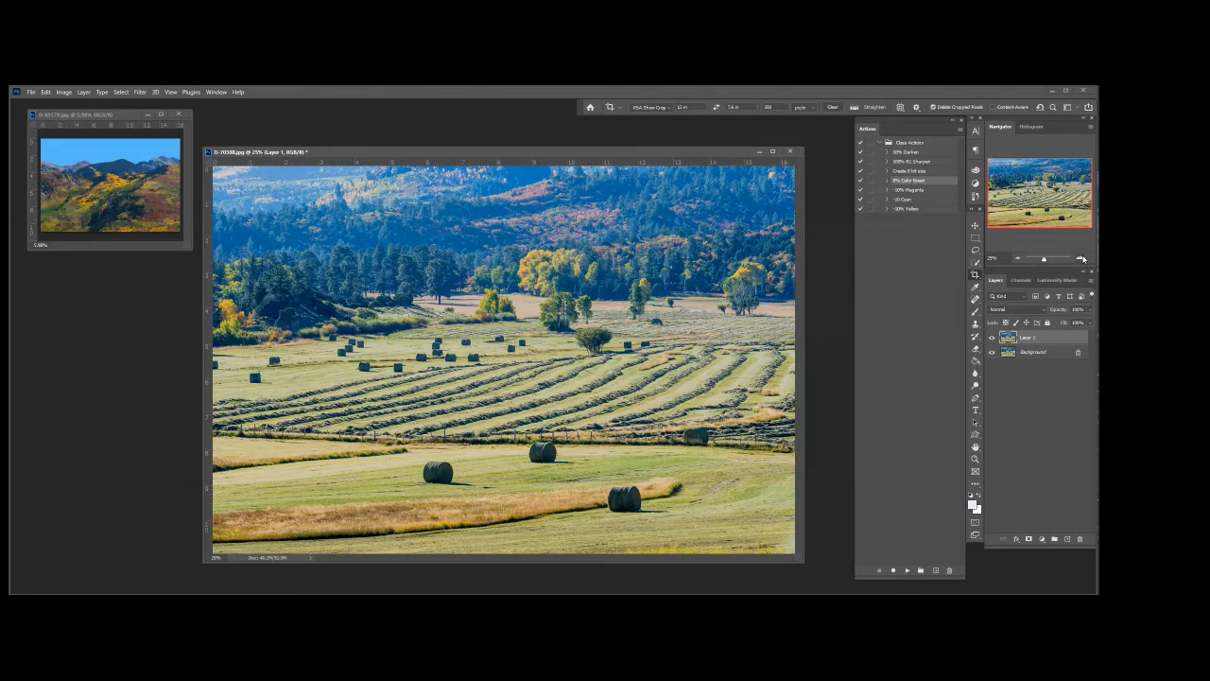
Examine the hay field's detail at 100% magnification and return to the 25% view of the whole image
click(1080, 259)
click(1080, 259)
click(1079, 259)
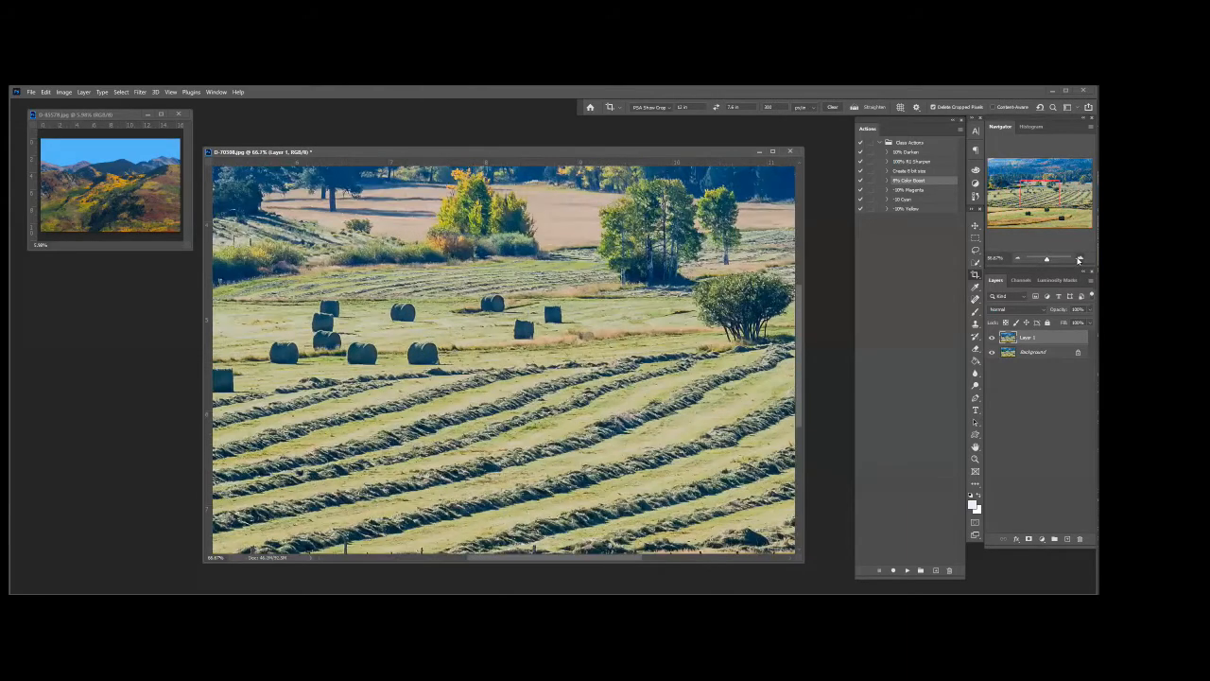
click(1080, 259)
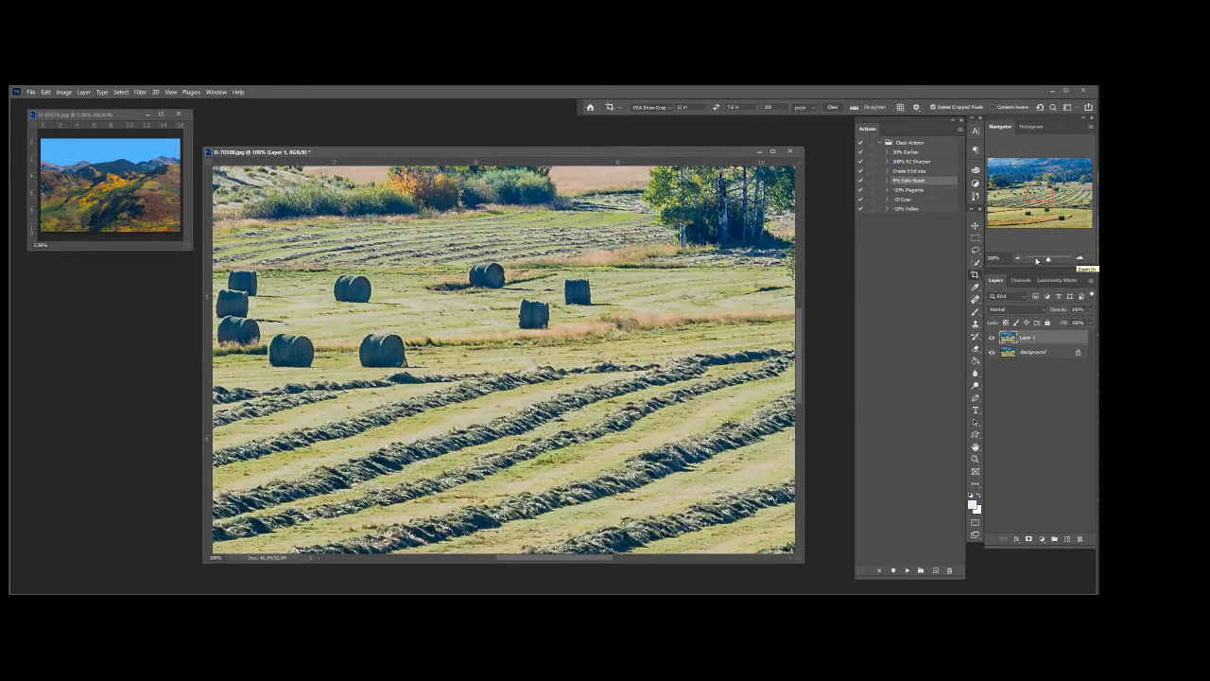
click(1018, 259)
click(1018, 259)
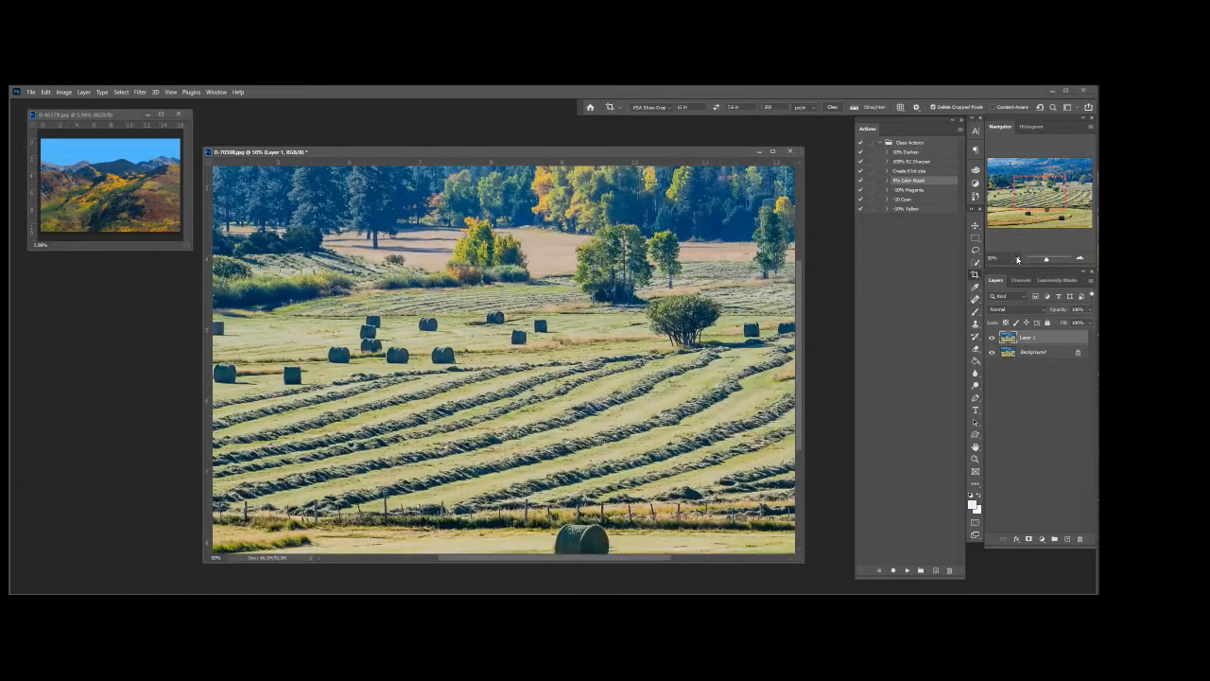
click(1018, 260)
click(1018, 259)
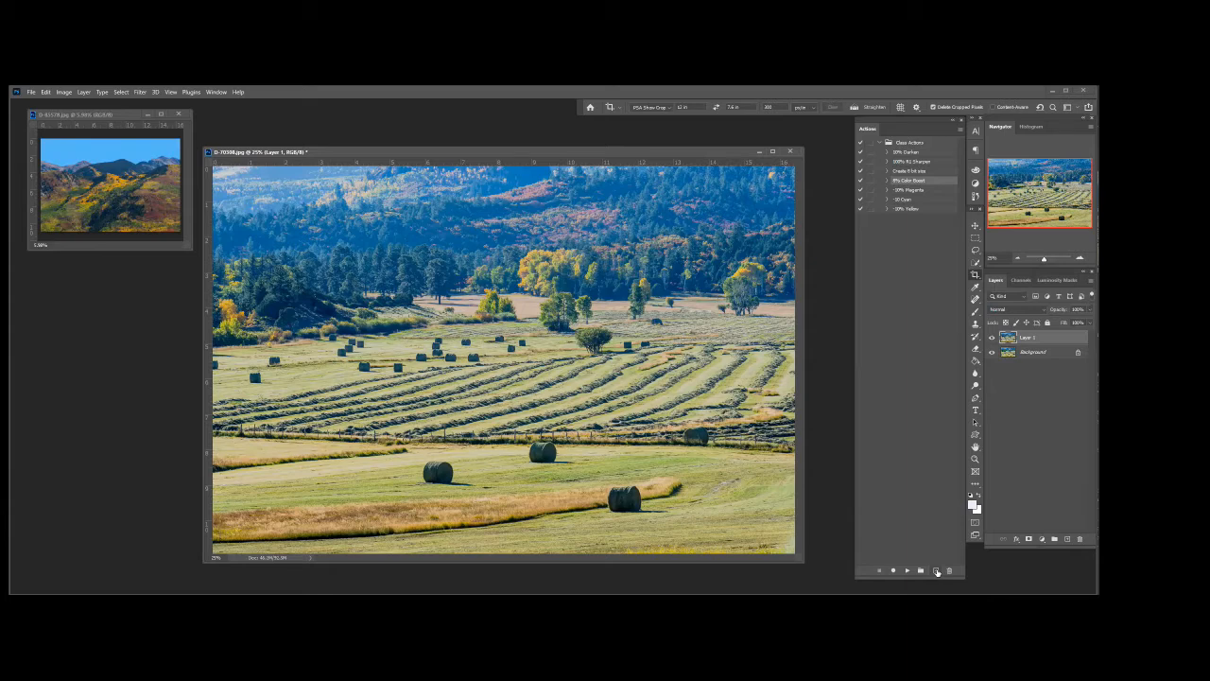
Create an action named Reduce to 72dpi in the Class Actions set with the colour Violet, and start recording it
click(936, 571)
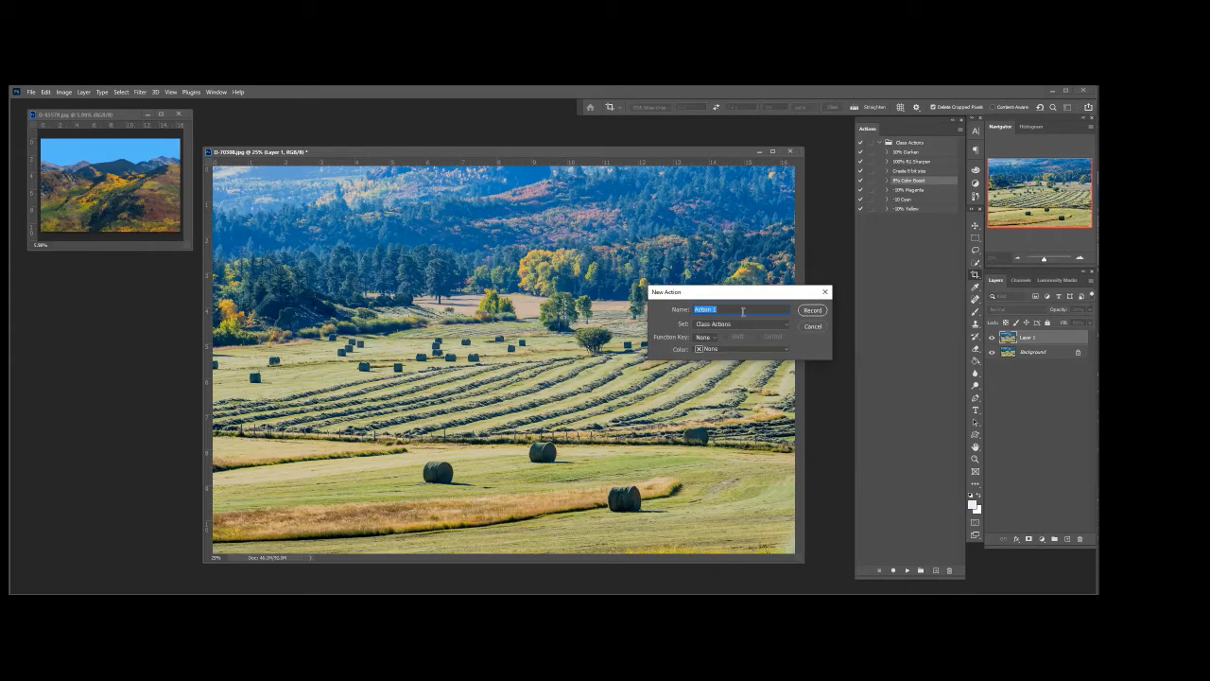
text(Reduce to 72dpi)
click(788, 349)
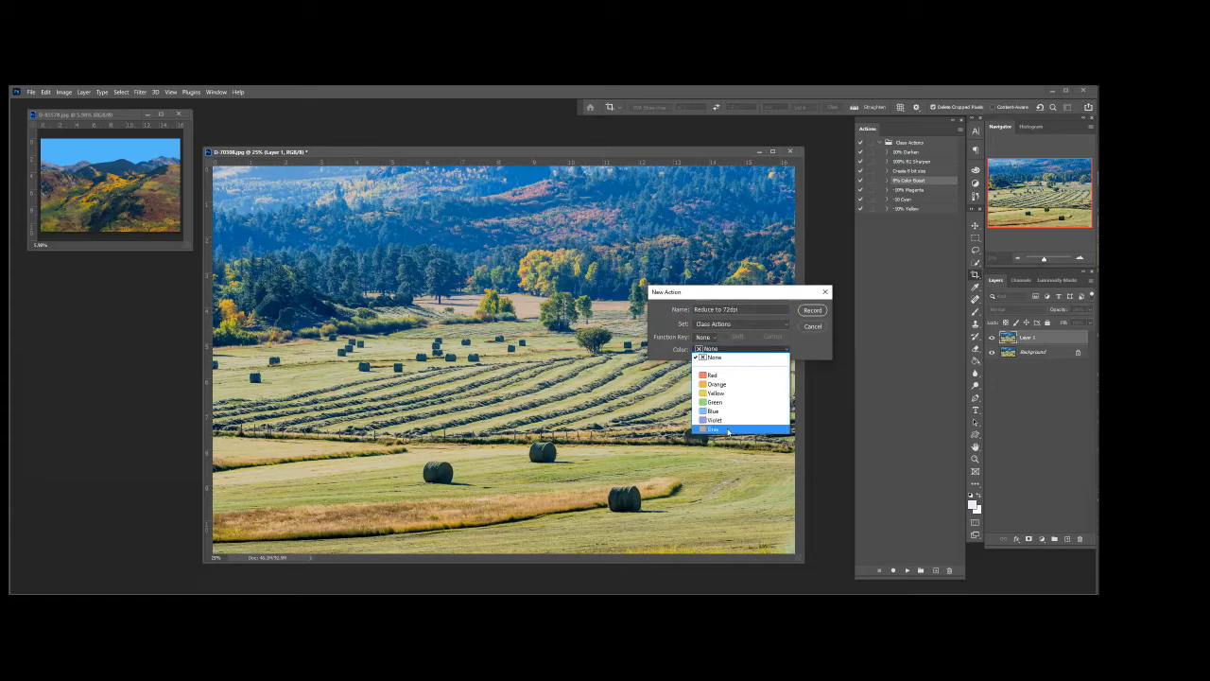
click(728, 419)
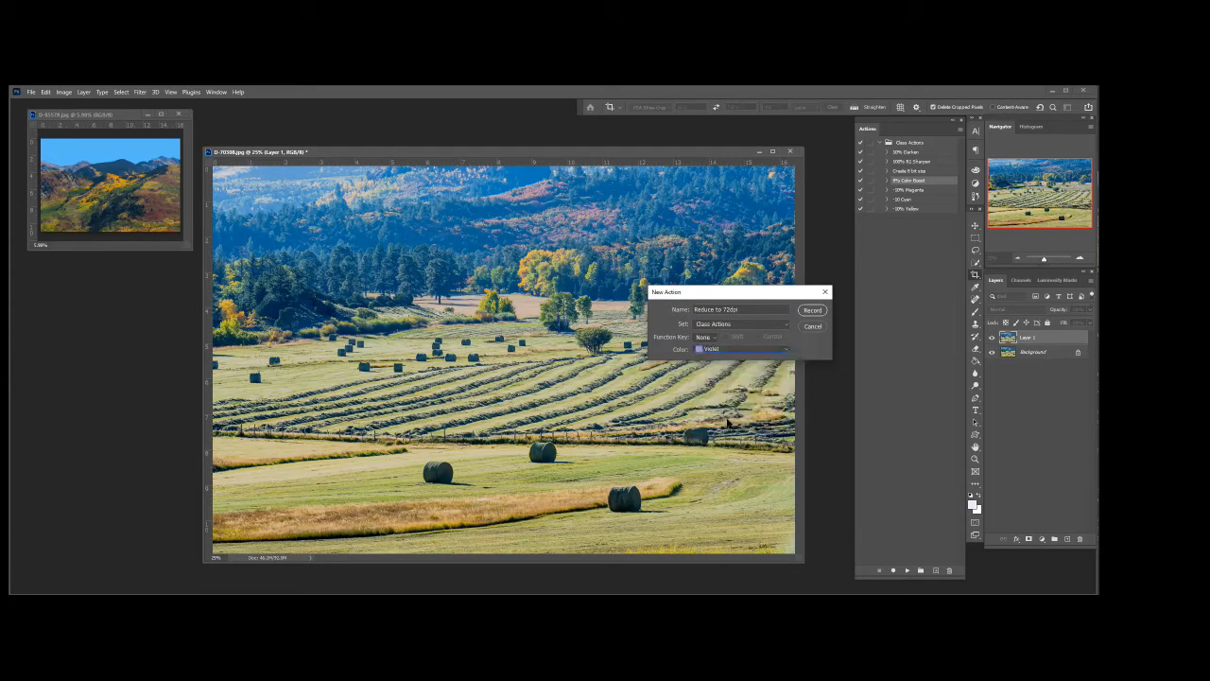
click(811, 311)
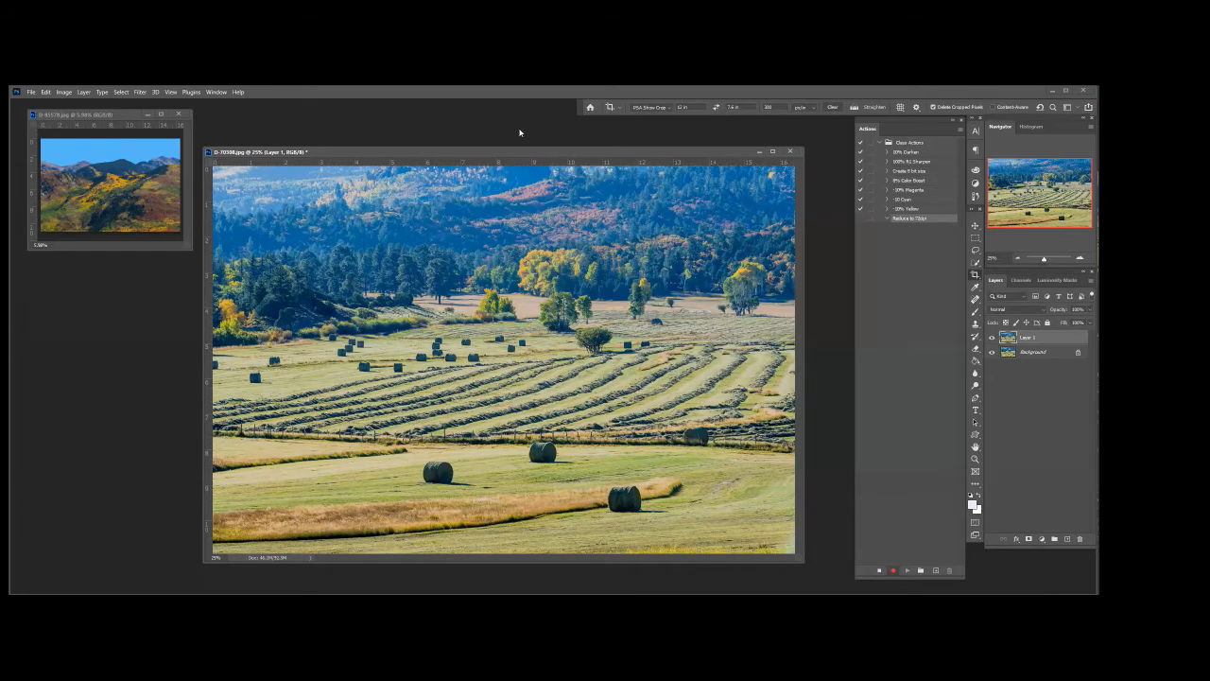
Resample the image to a resolution of 72 pixels/inch with its width and height expressed in inches
drag(506, 153, 515, 158)
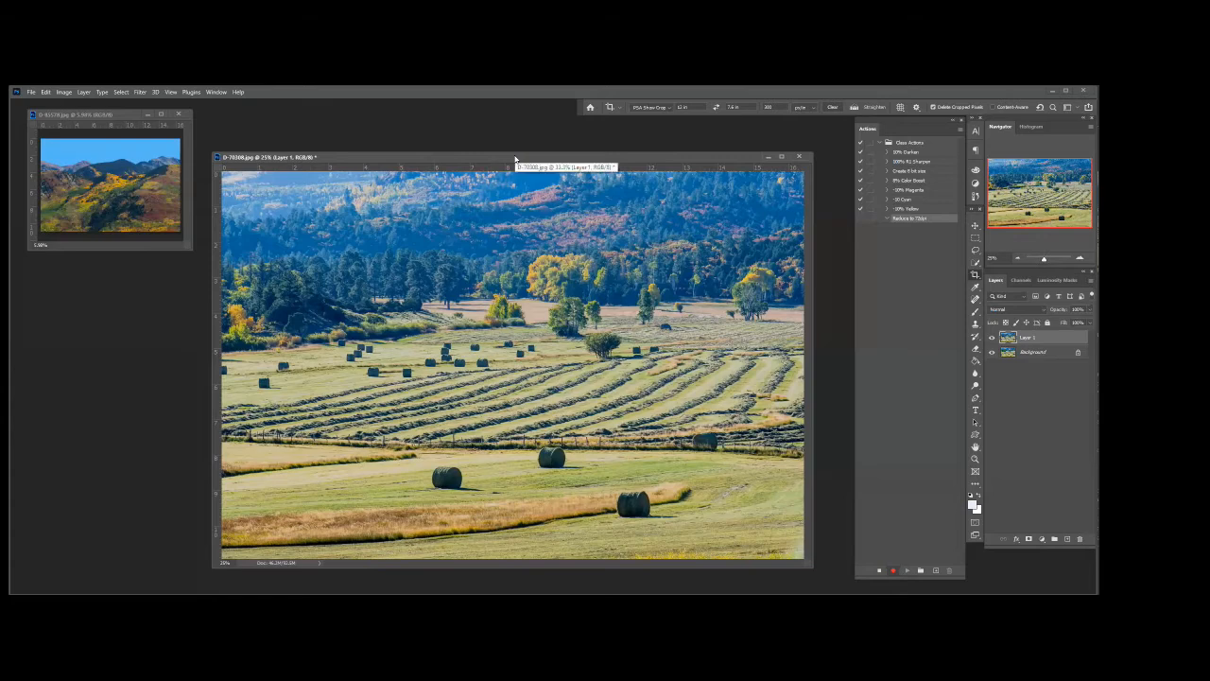
right_click(515, 158)
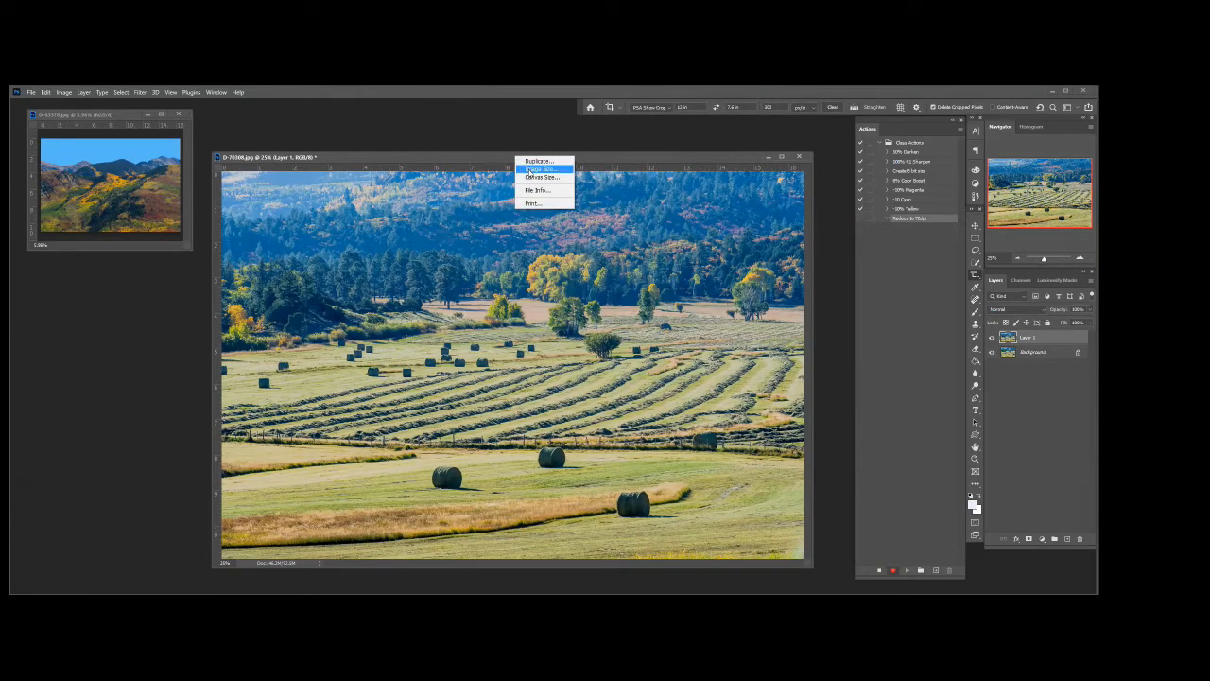
click(529, 169)
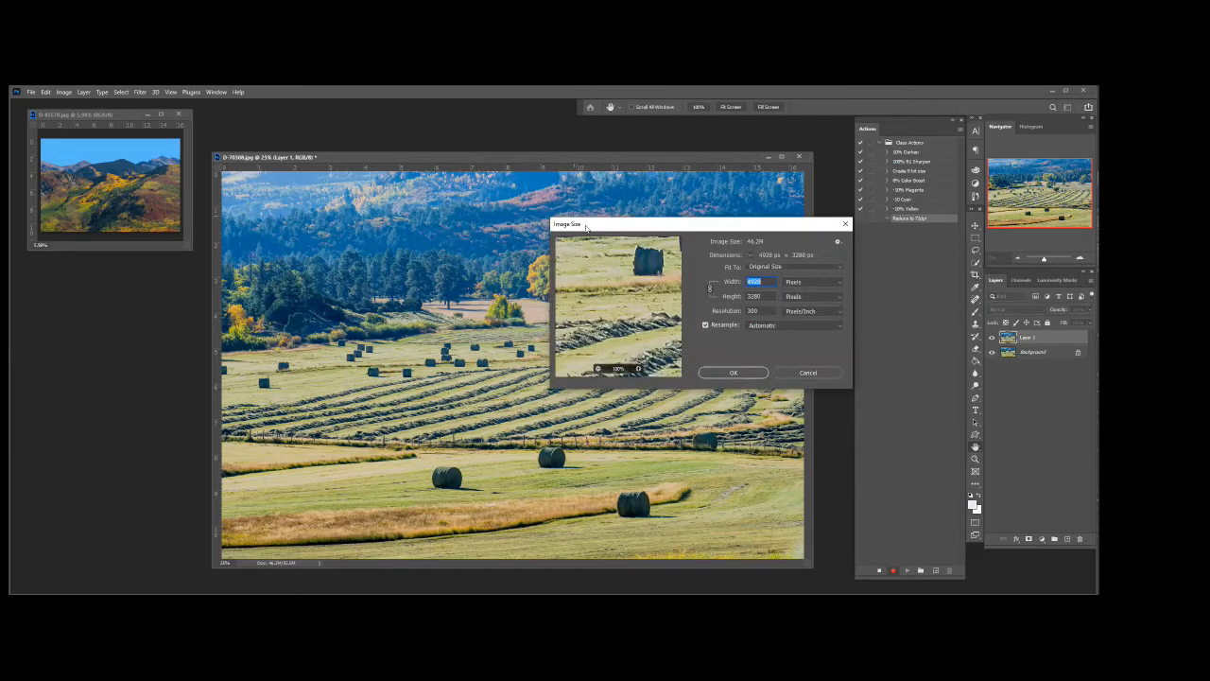
drag(761, 312, 745, 311)
text(72)
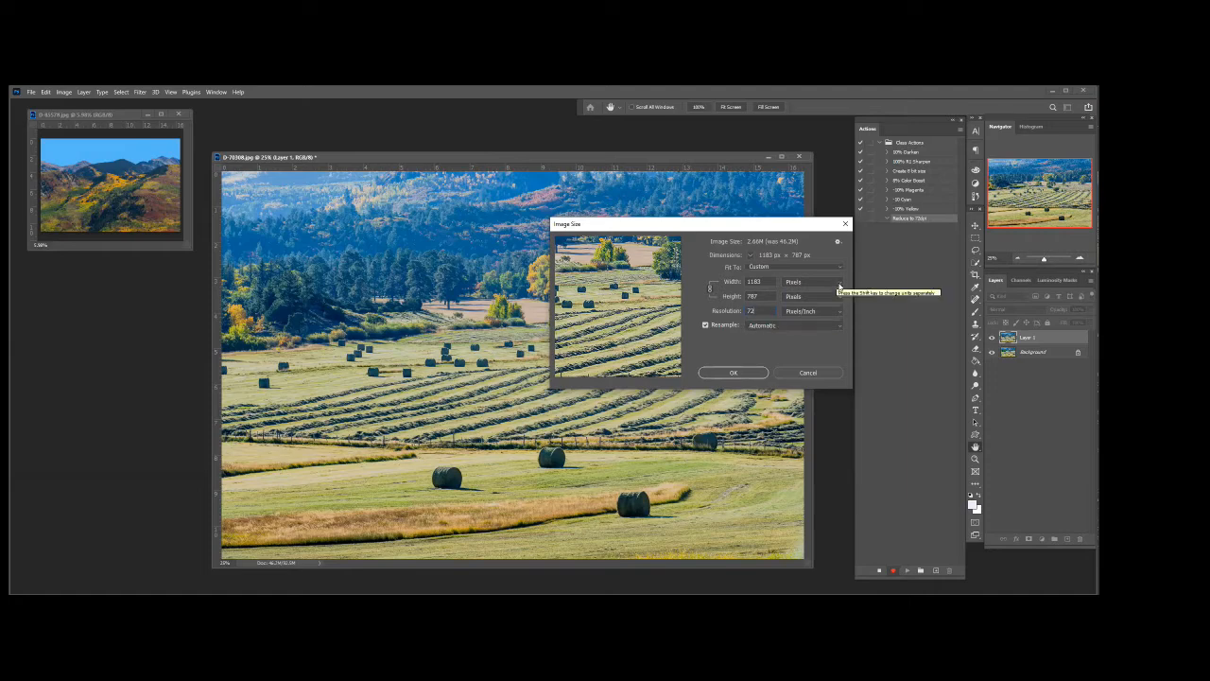
click(839, 283)
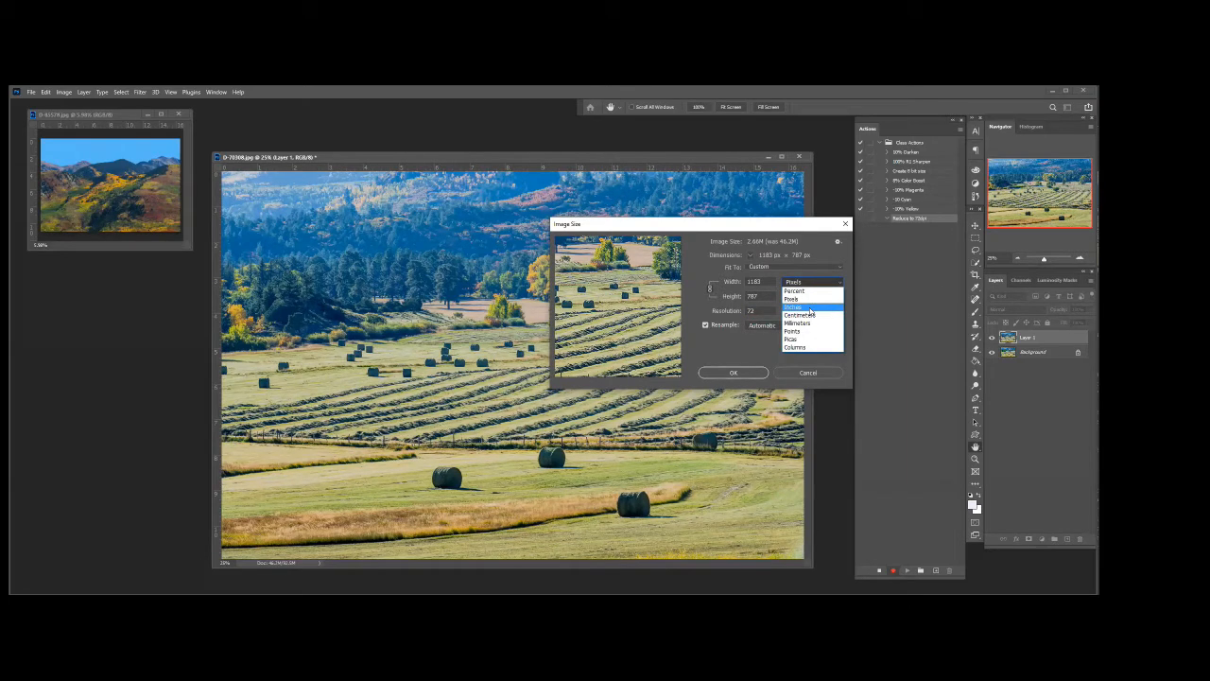
click(810, 308)
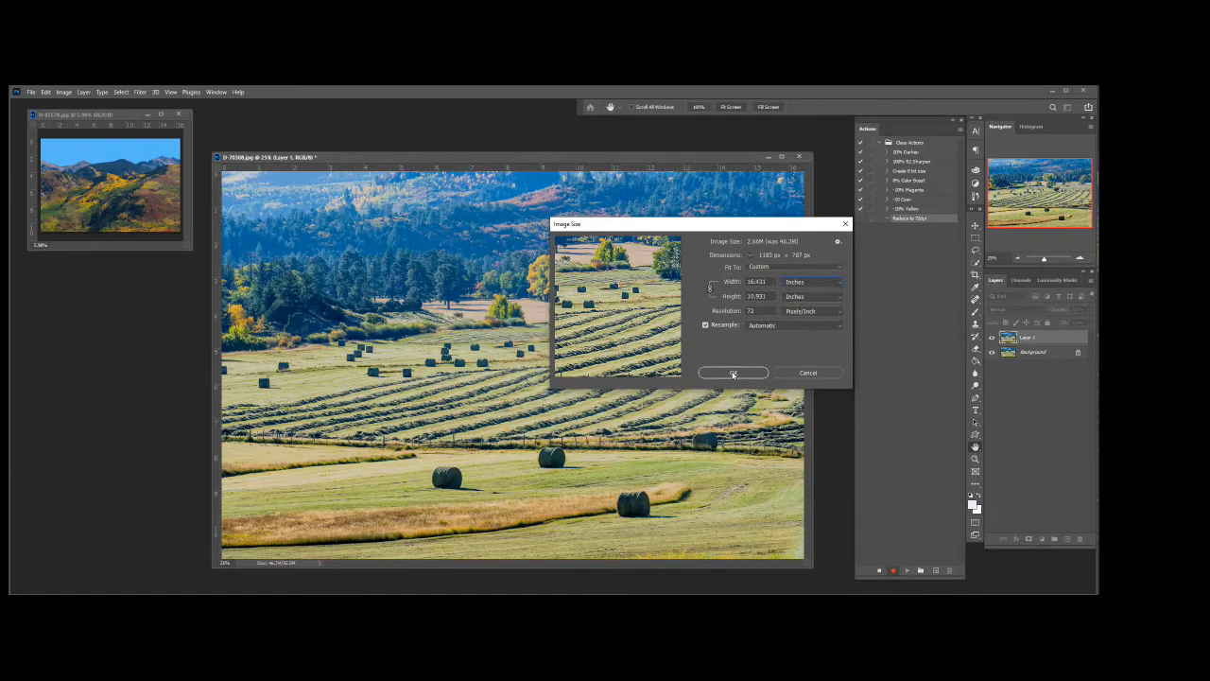
click(733, 373)
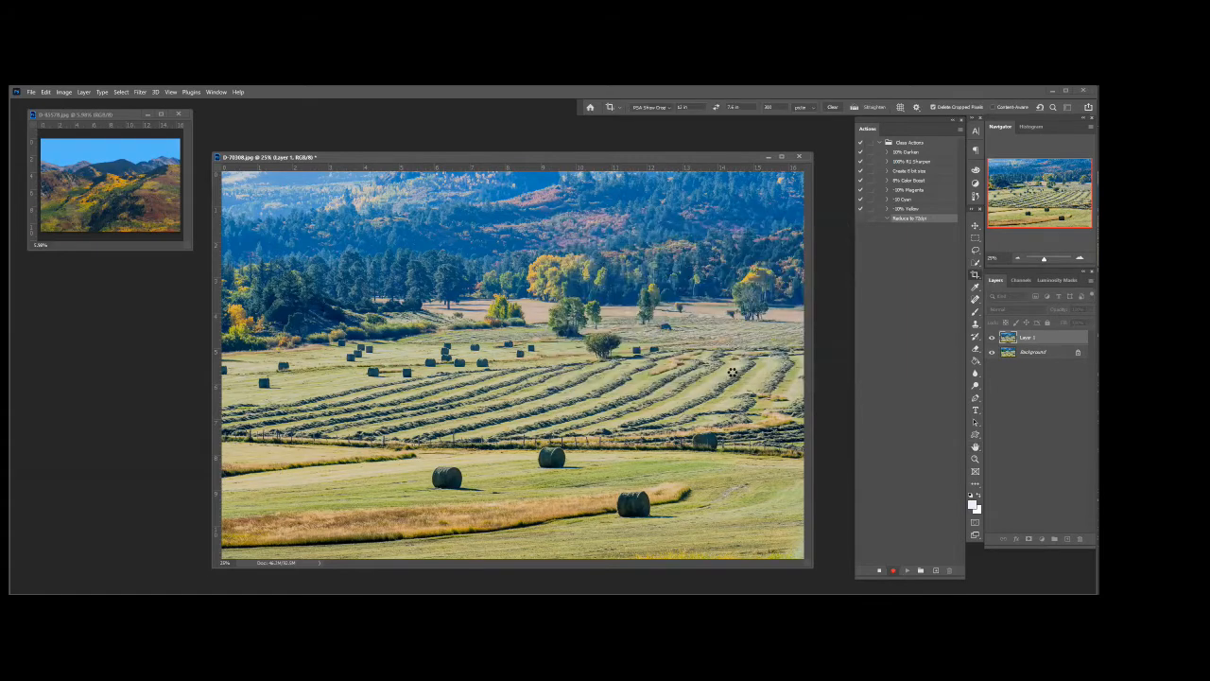
Enlarge the document window and magnify the downsized image for inspection
drag(369, 273, 842, 558)
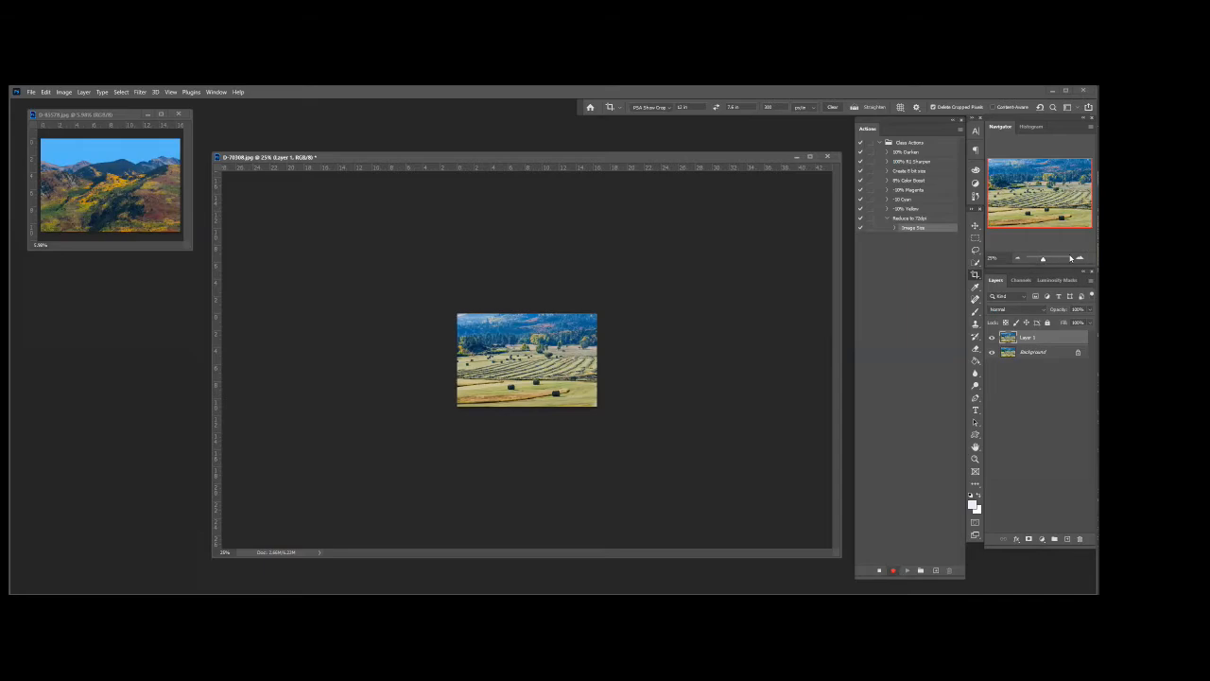
click(1079, 257)
click(1080, 259)
click(1079, 258)
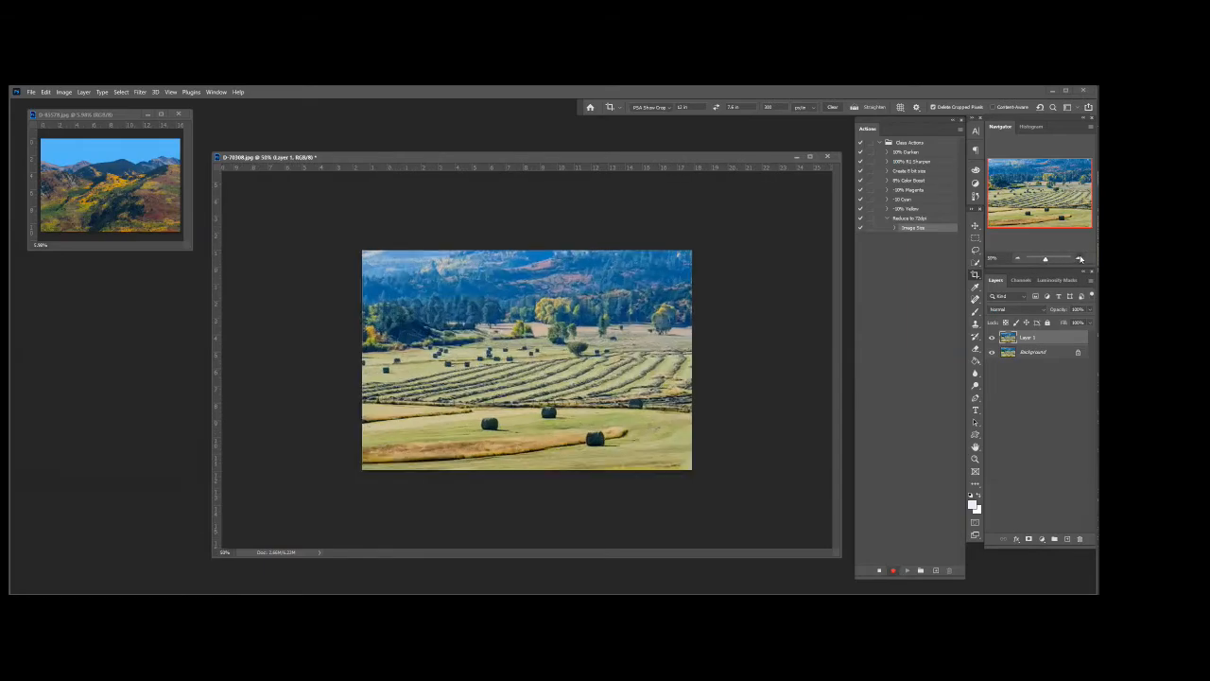
Stop recording the Reduce to 72dpi action and collapse its recorded steps
click(1080, 258)
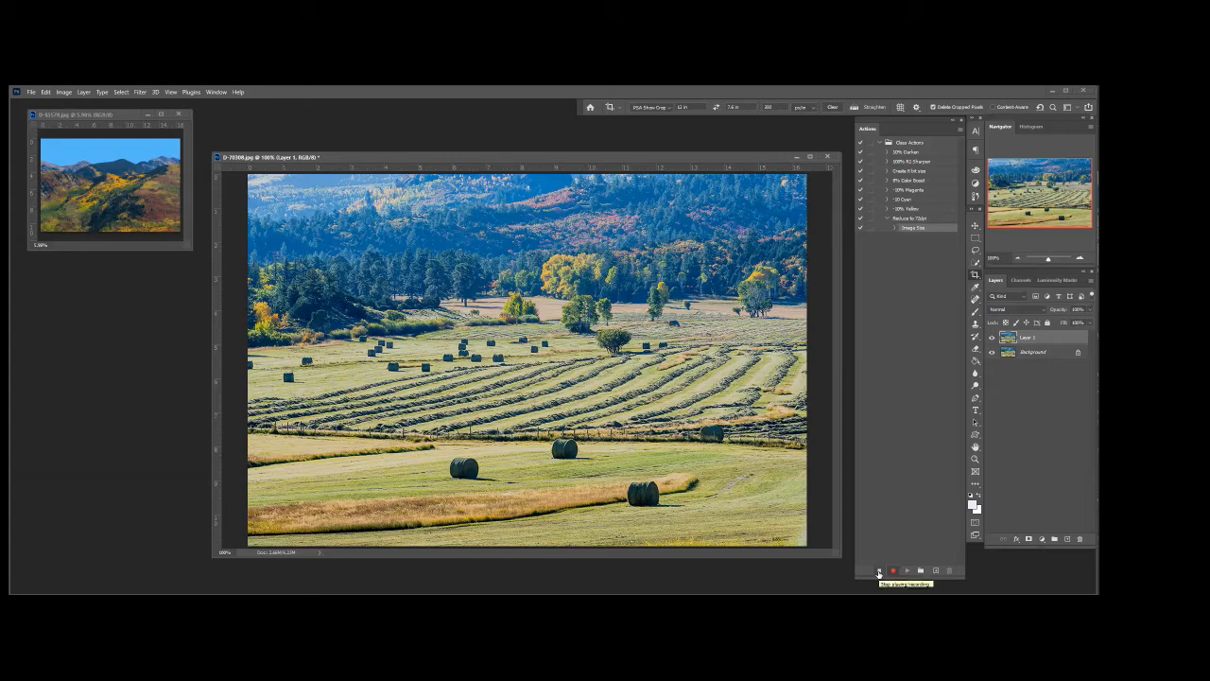
click(878, 572)
click(887, 219)
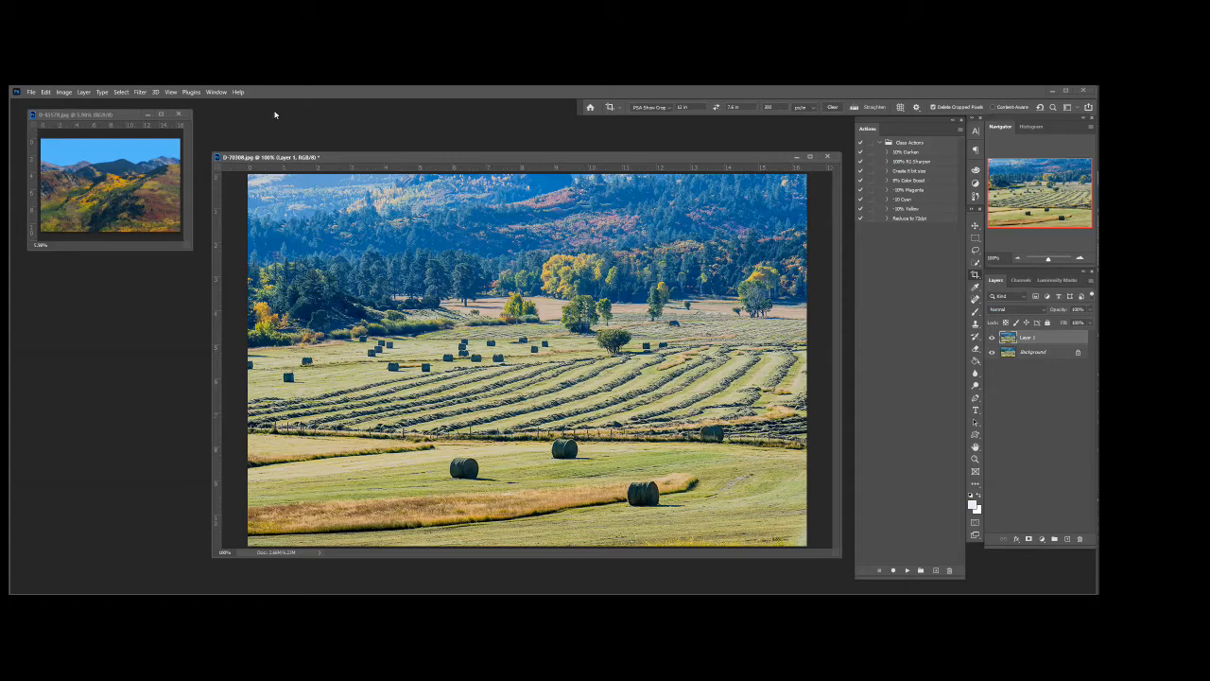
Save the downsized image as a High-quality JPEG named D-70308-web in the Double RL Ranch folder
click(32, 92)
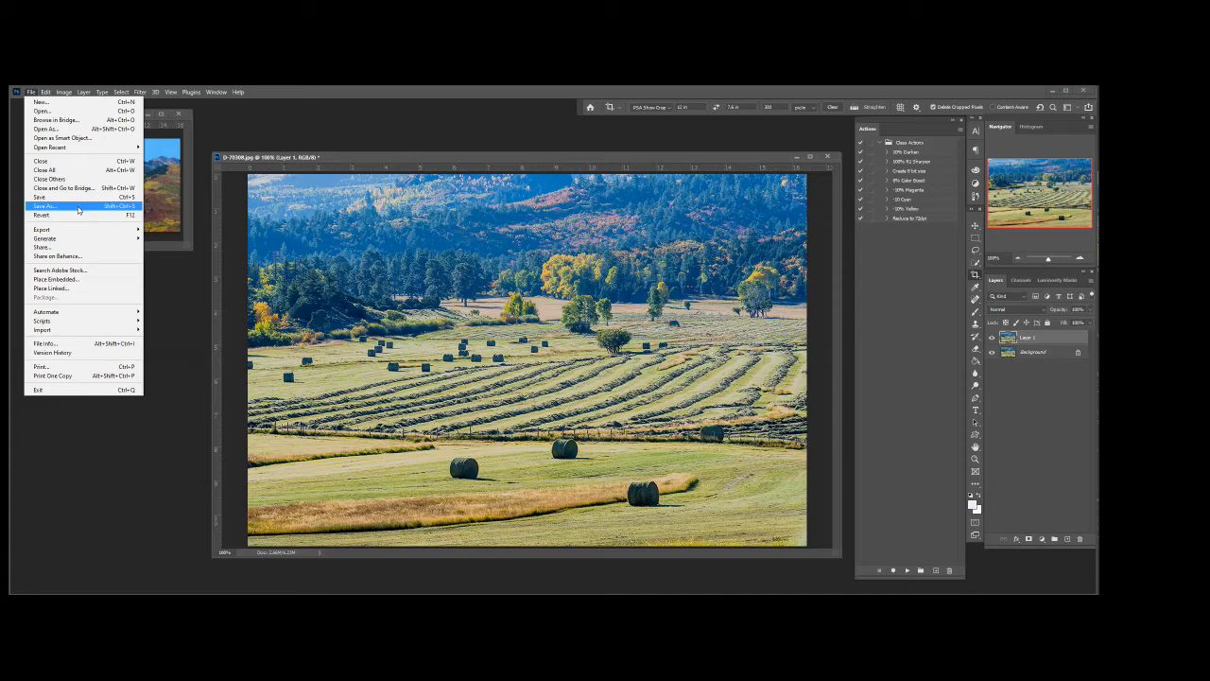
click(78, 207)
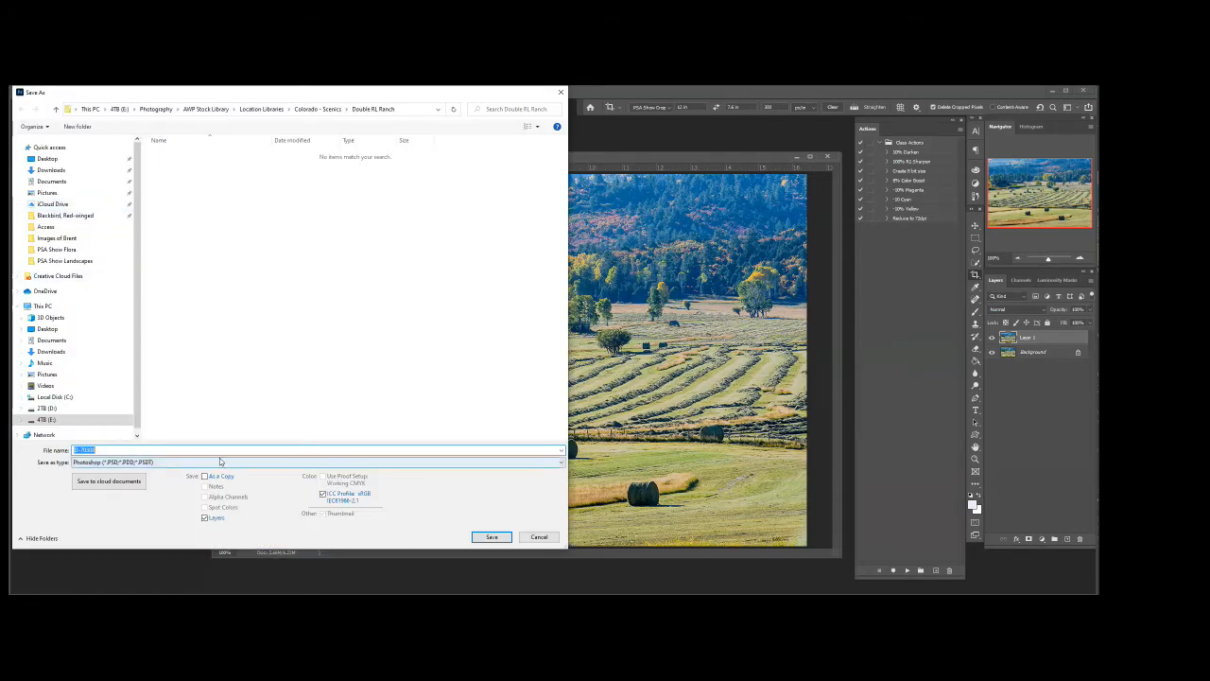
click(198, 461)
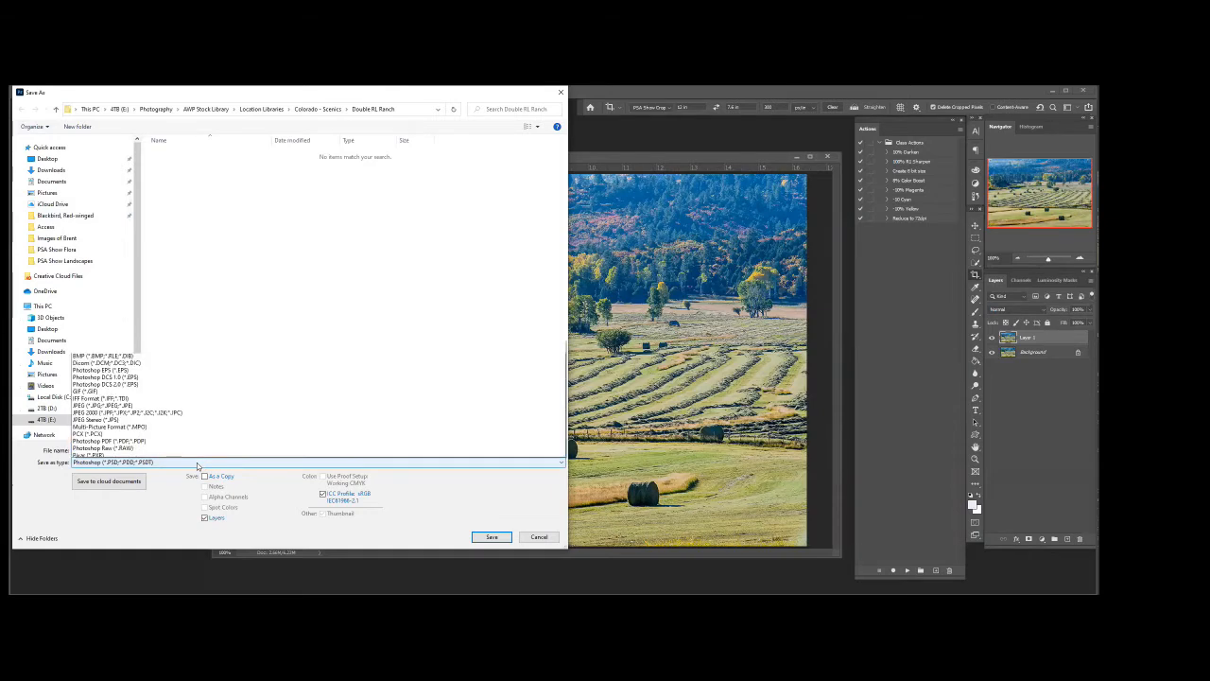
click(148, 368)
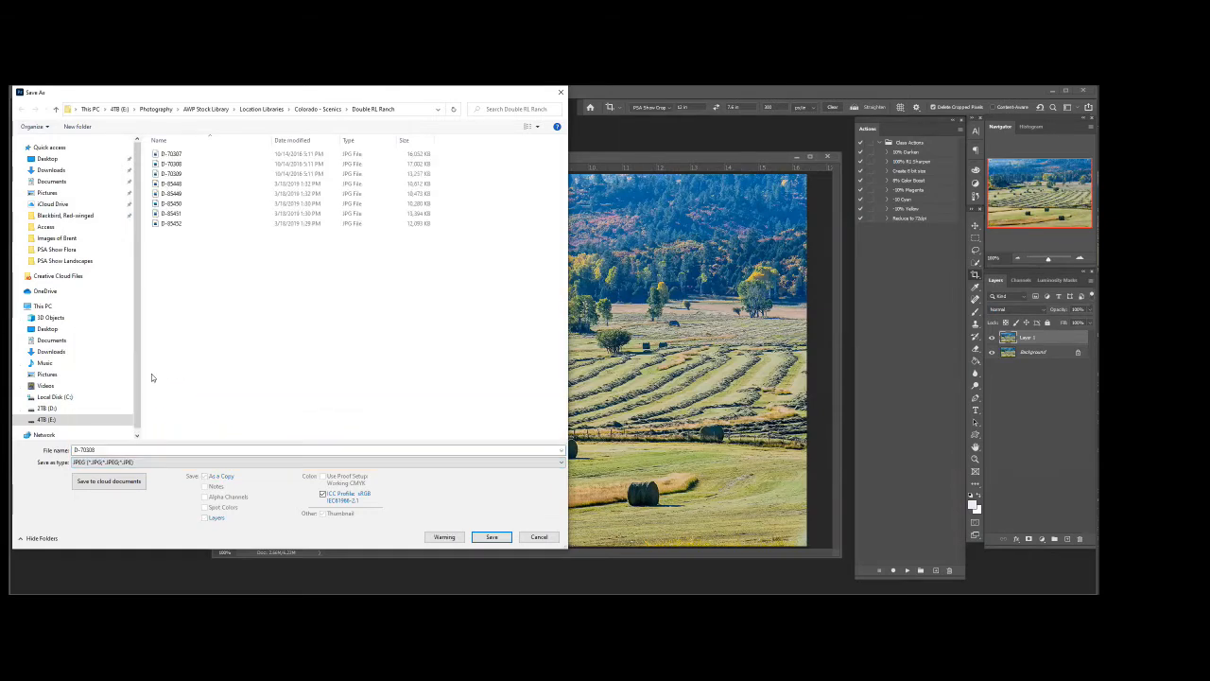
click(105, 449)
click(97, 449)
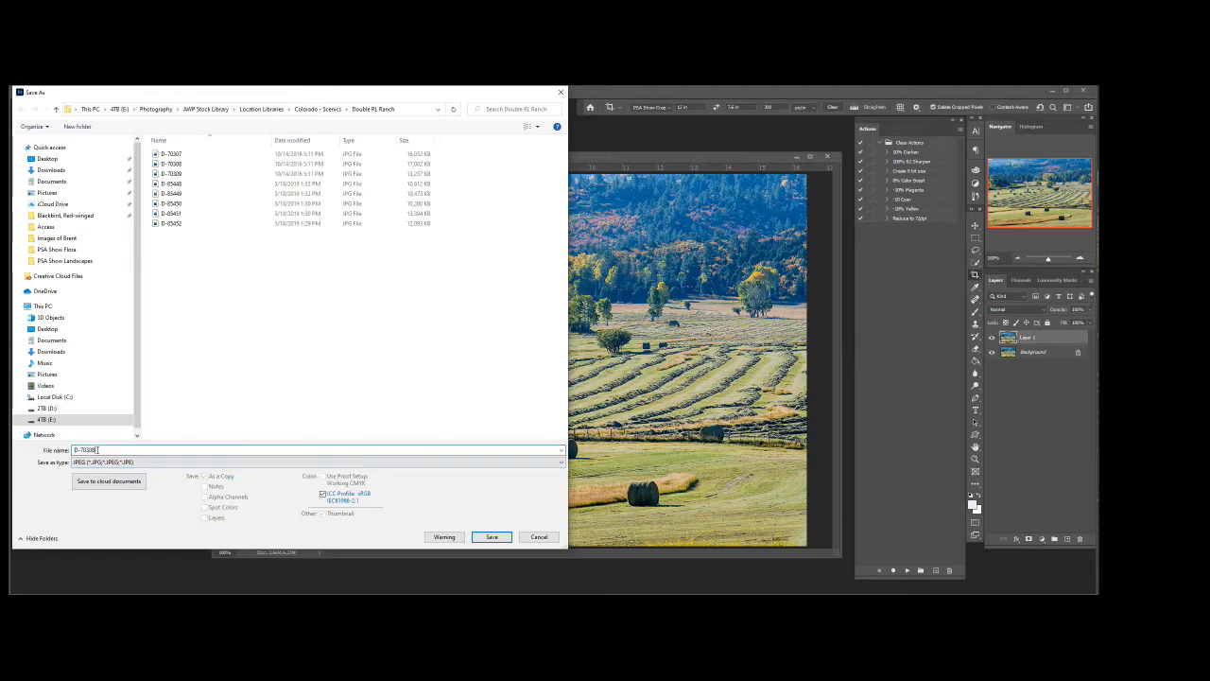
text(-web)
click(491, 537)
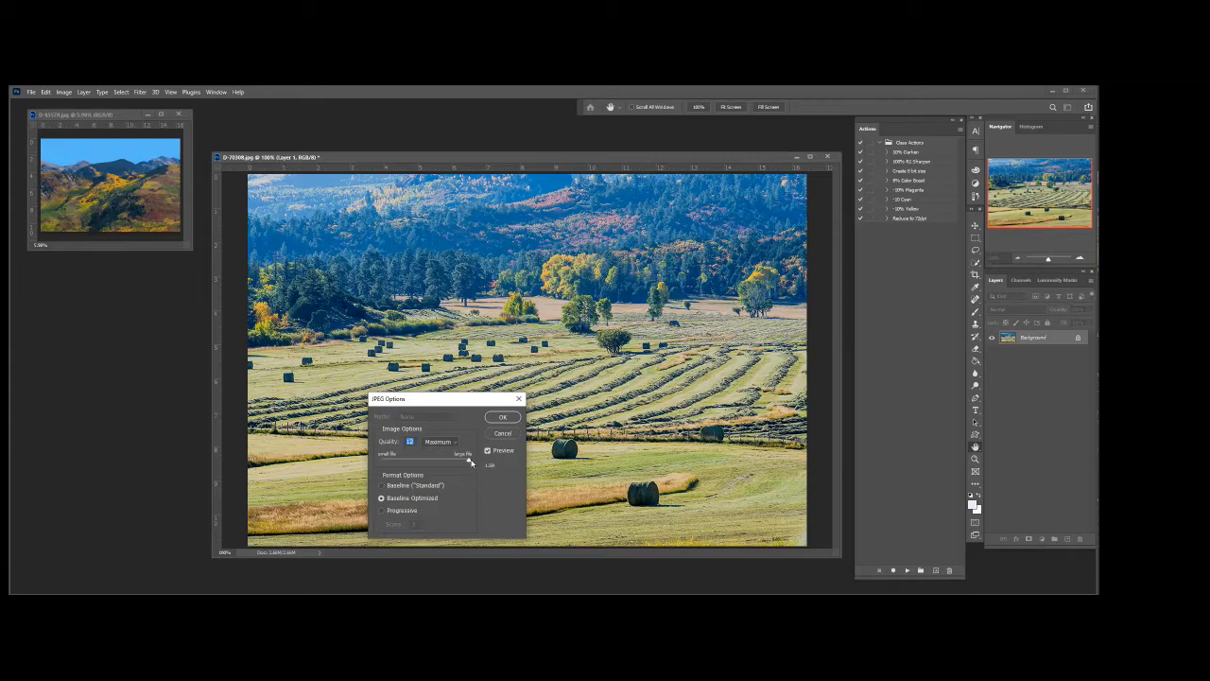
drag(470, 460, 440, 461)
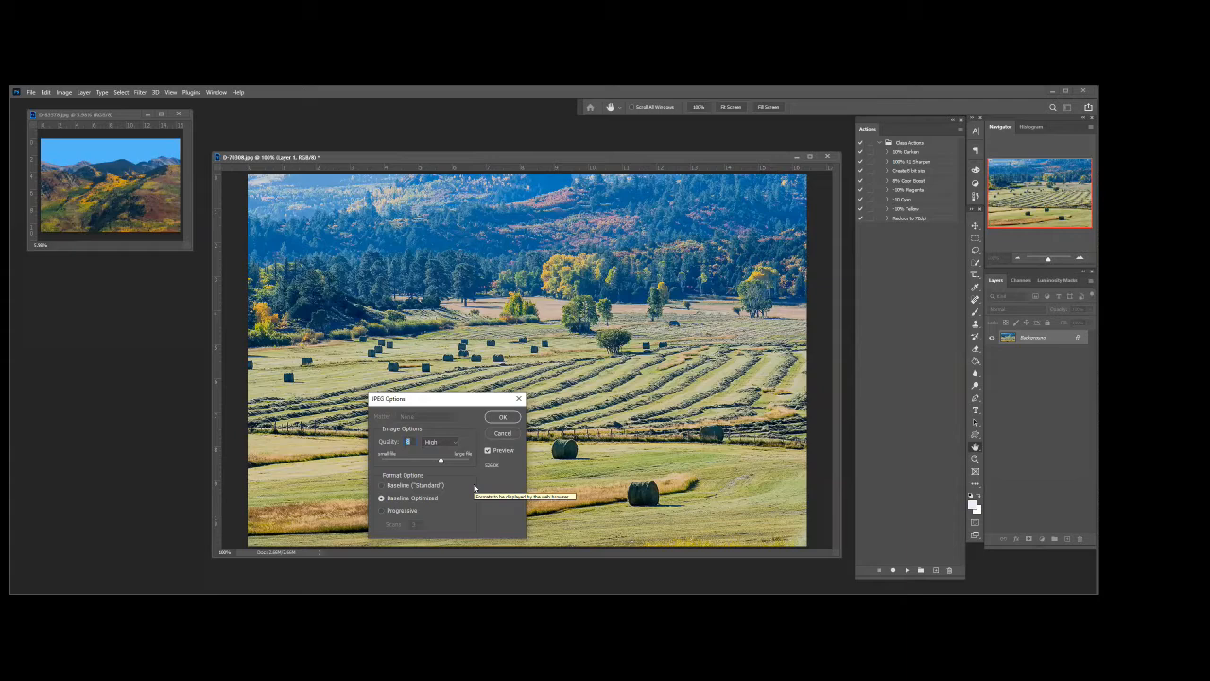
click(511, 419)
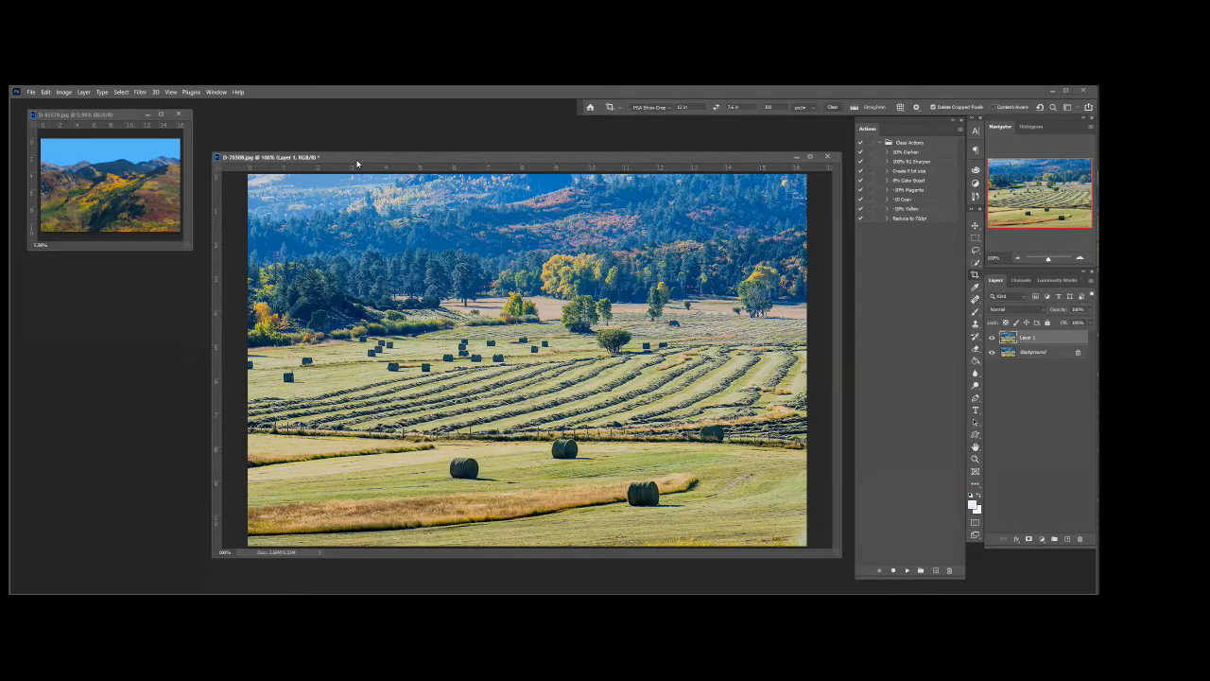
Compare the file size of D-70308-web with the other JPEGs in the Double RL Ranch folder, without saving again
click(29, 93)
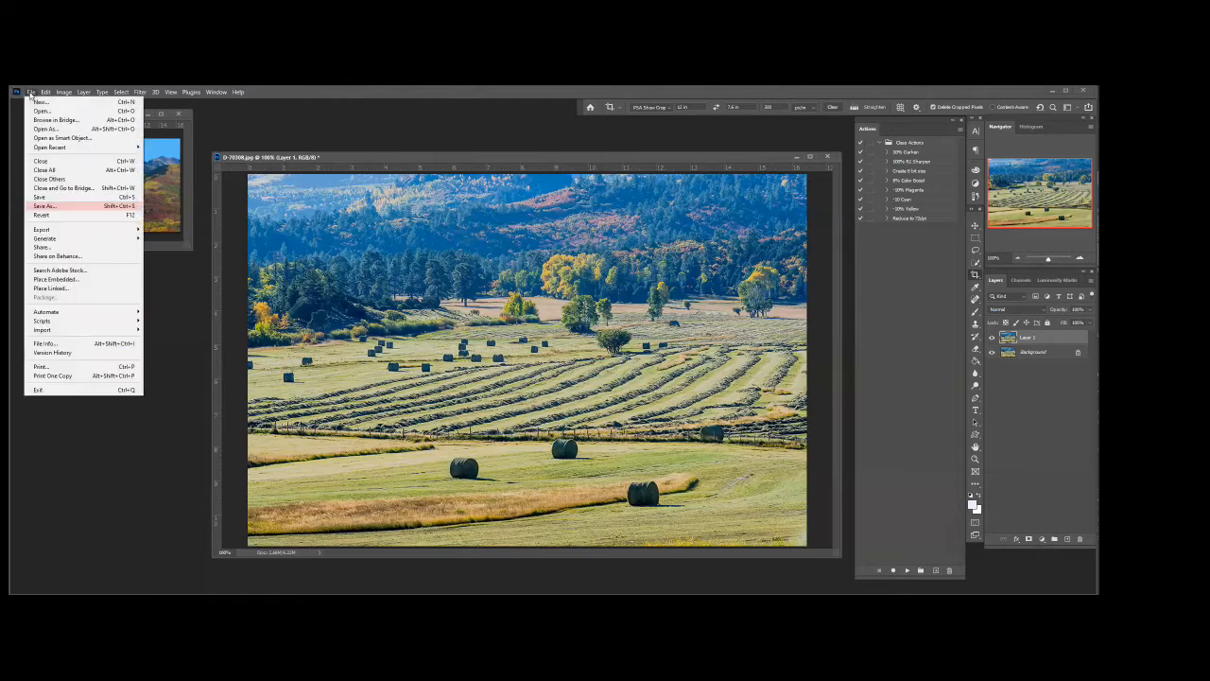
click(56, 206)
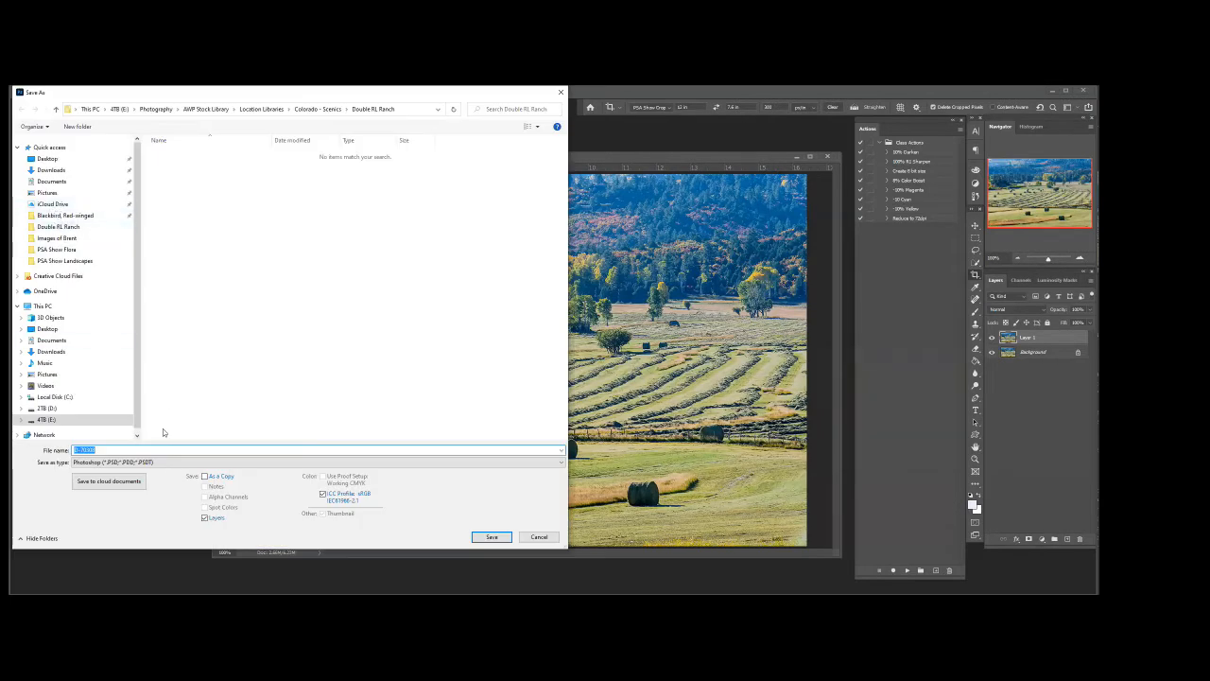
click(172, 459)
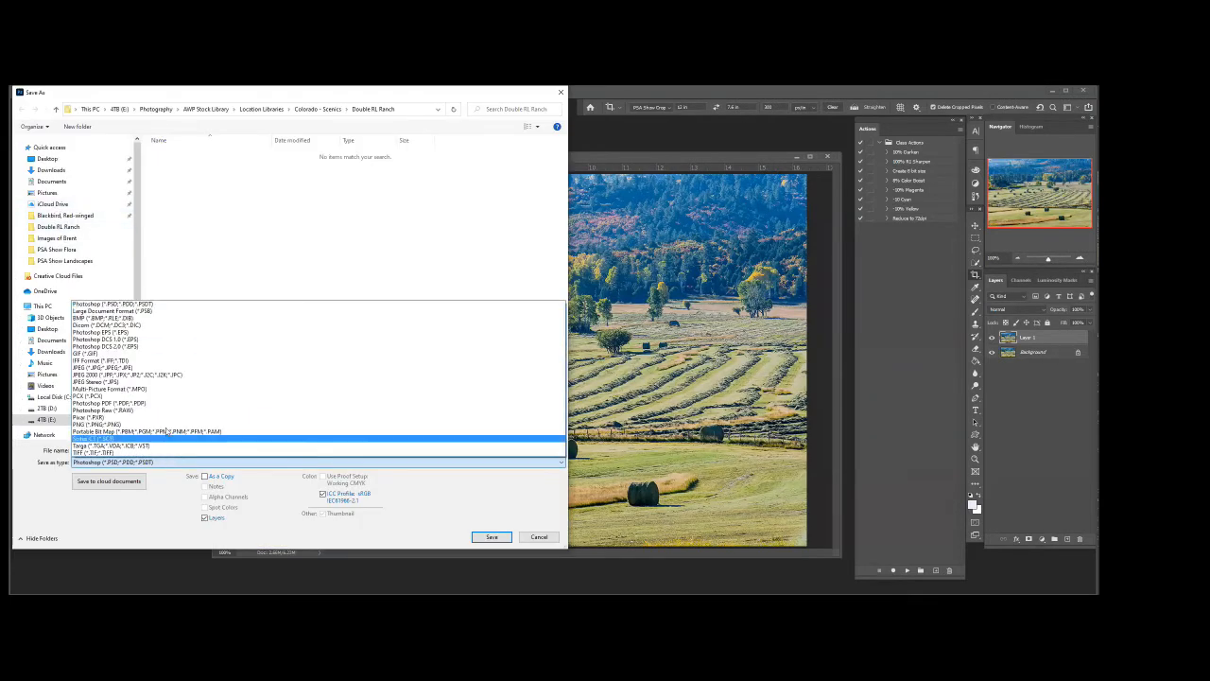
click(155, 368)
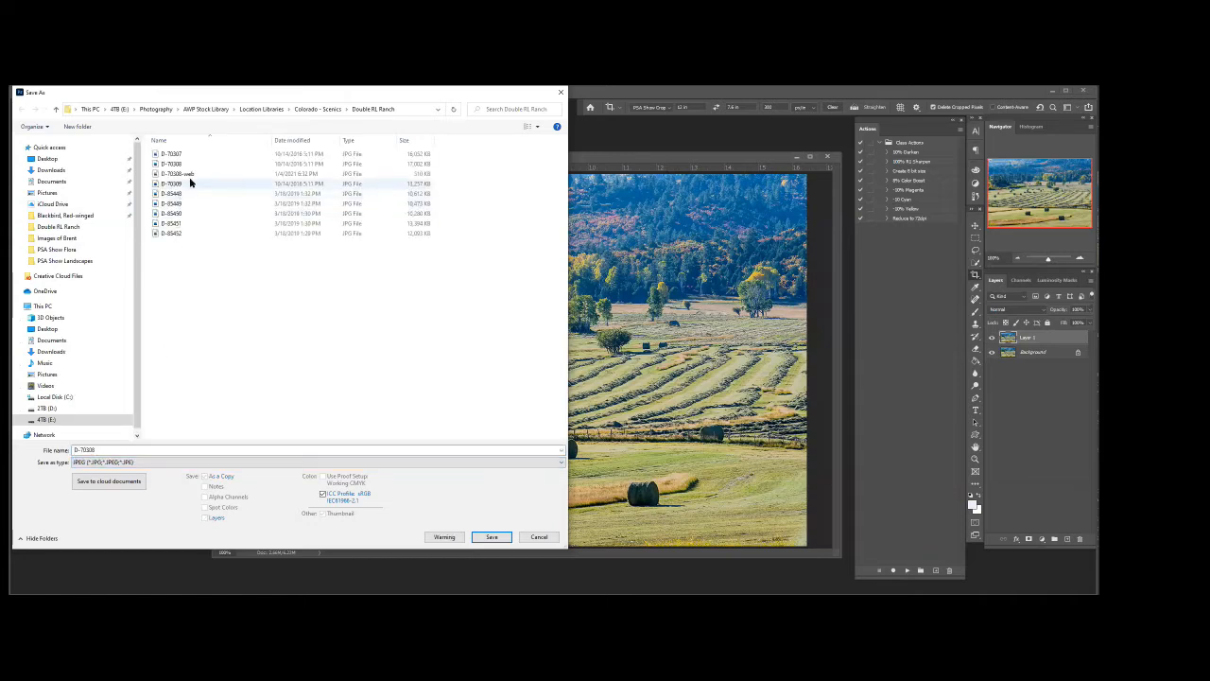
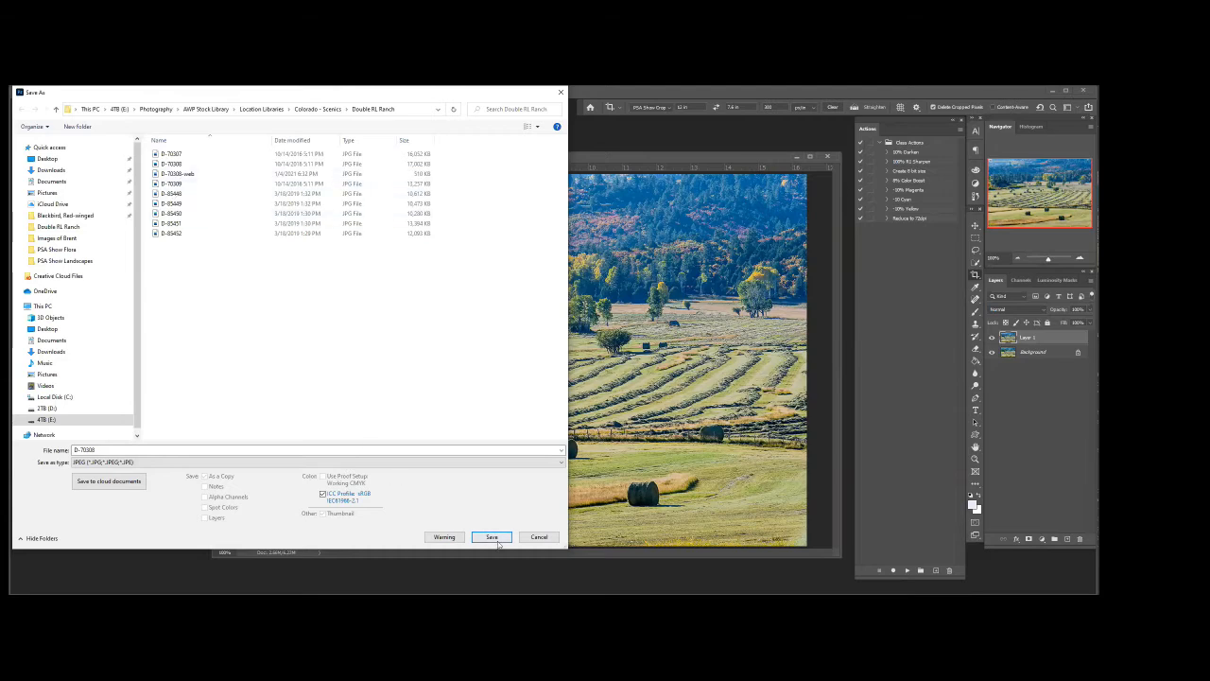
click(536, 538)
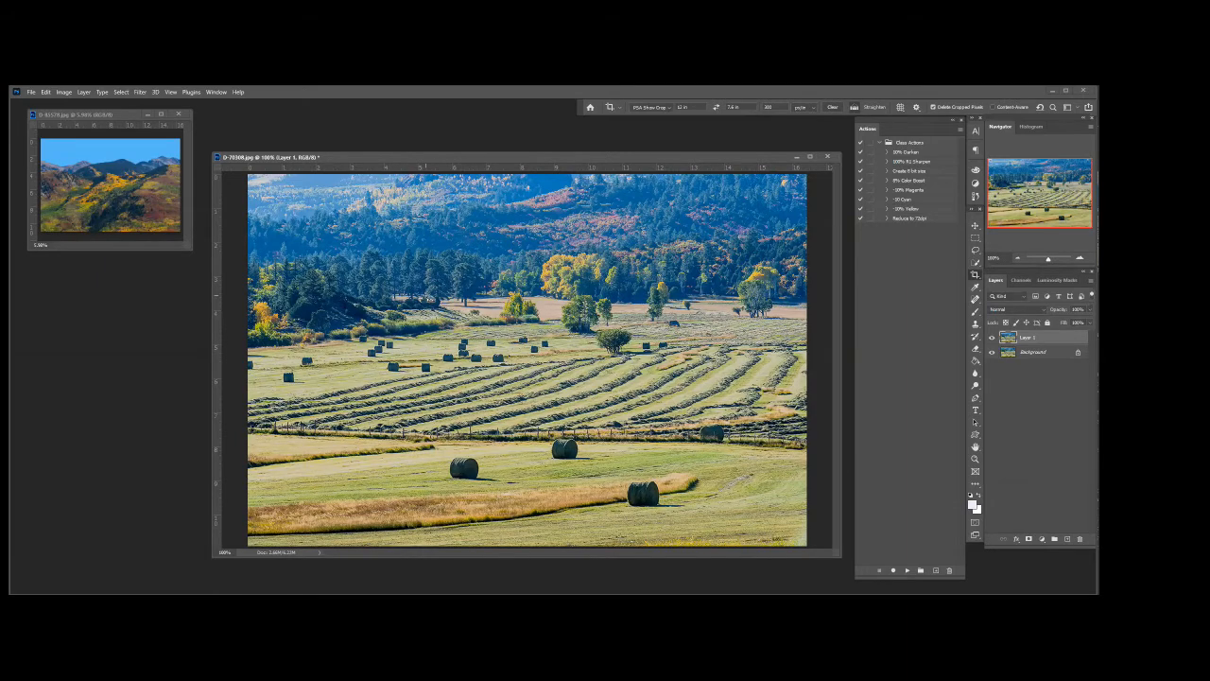
Undo the last image resize on the hay field photo
key(ctrl+z)
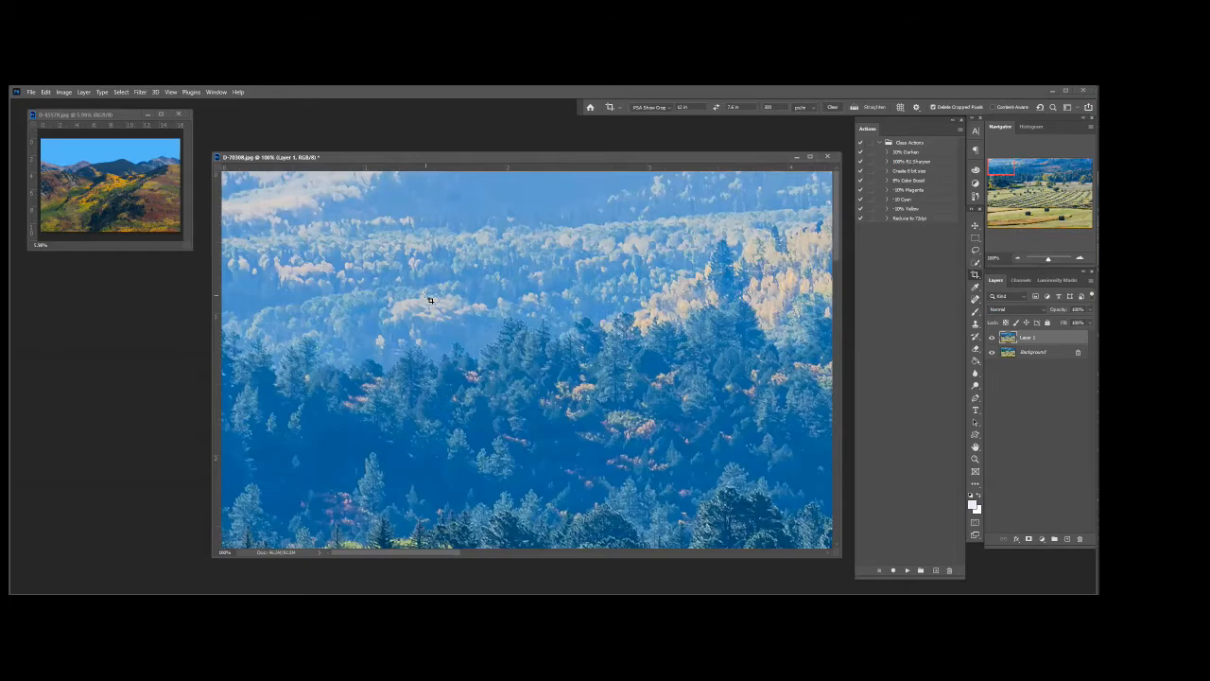
scroll(380, 309, down, 11)
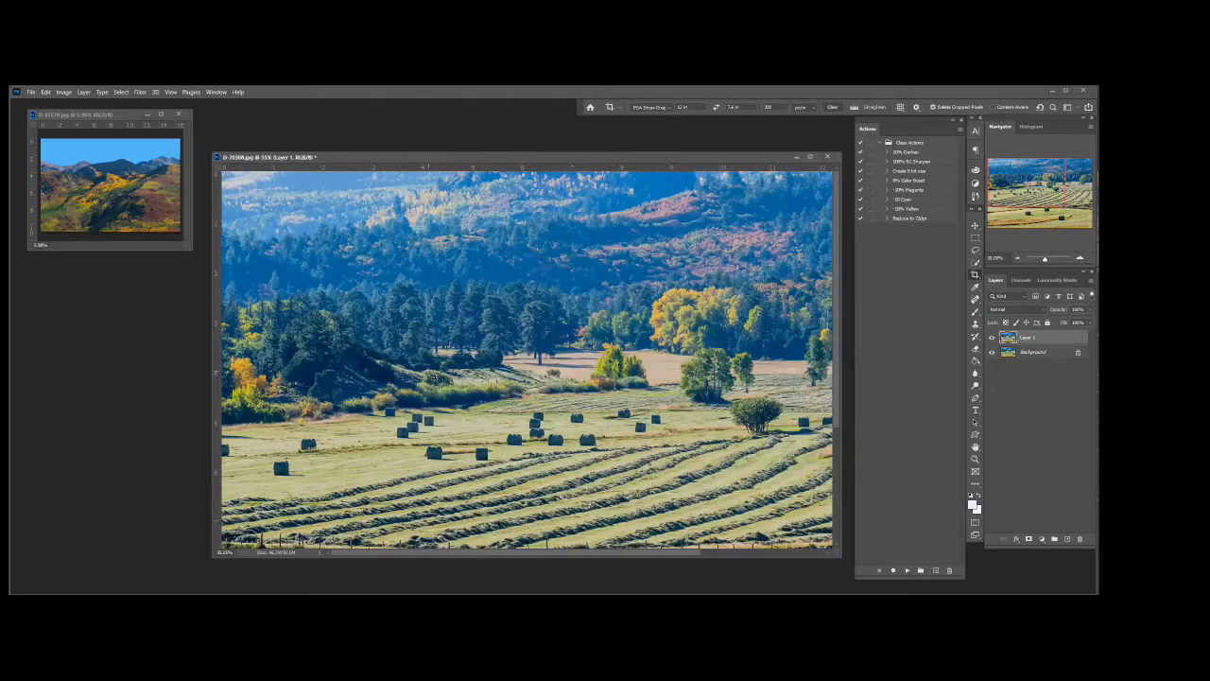
scroll(432, 376, down, 3)
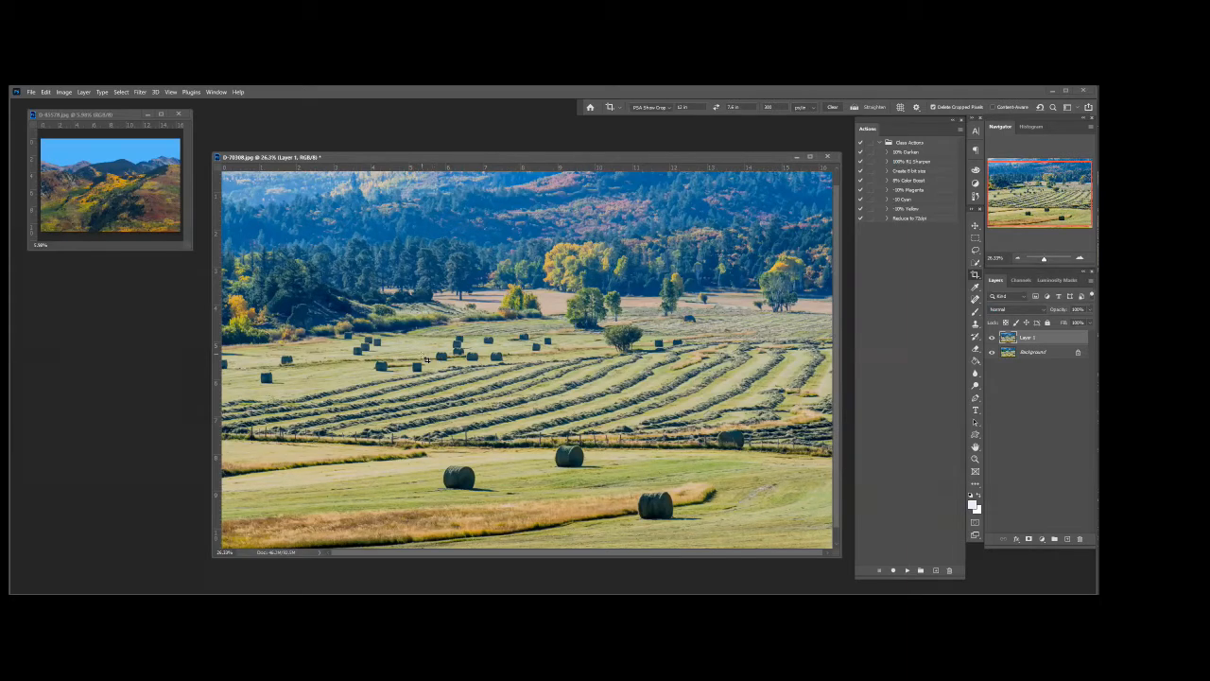
Review the visibility and colour settings of the File menu commands, including the Save As entry, in the menu customization
click(45, 92)
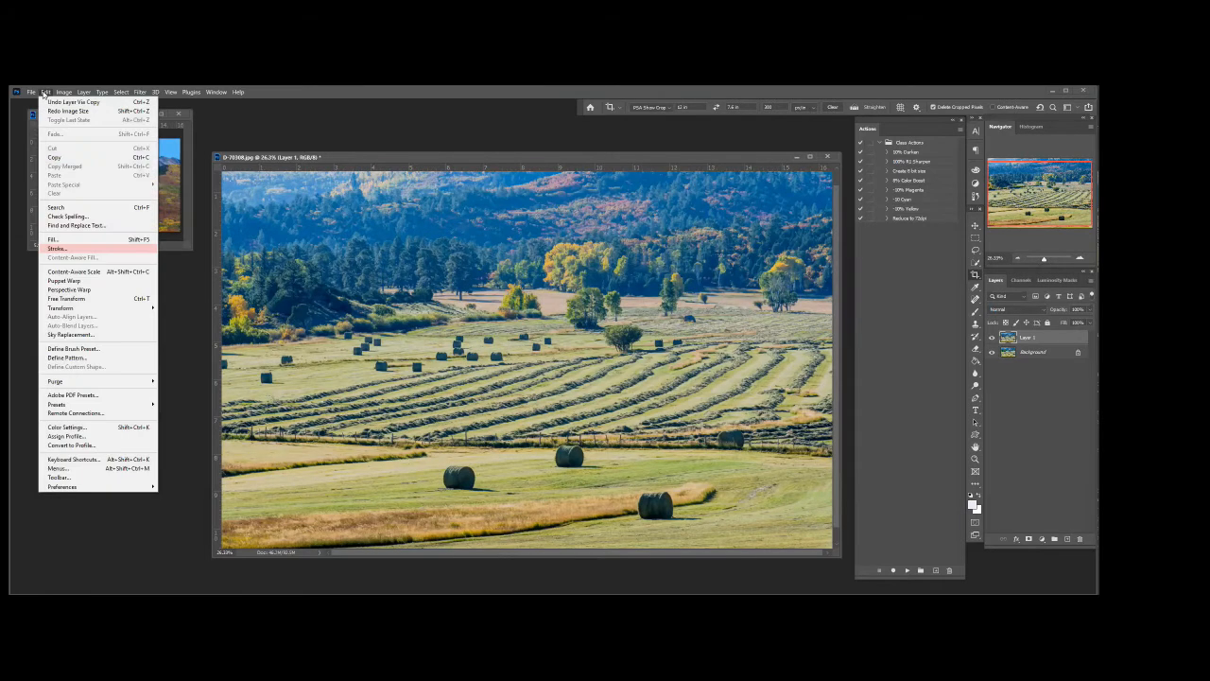
click(74, 469)
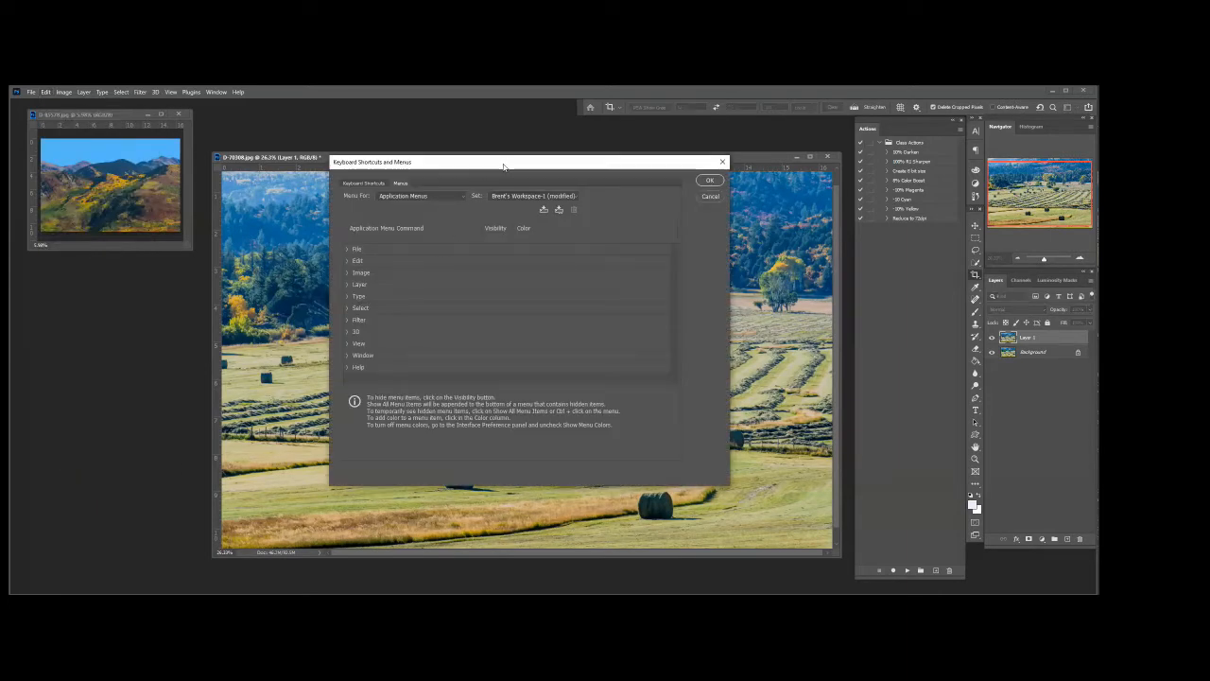
drag(504, 166, 371, 250)
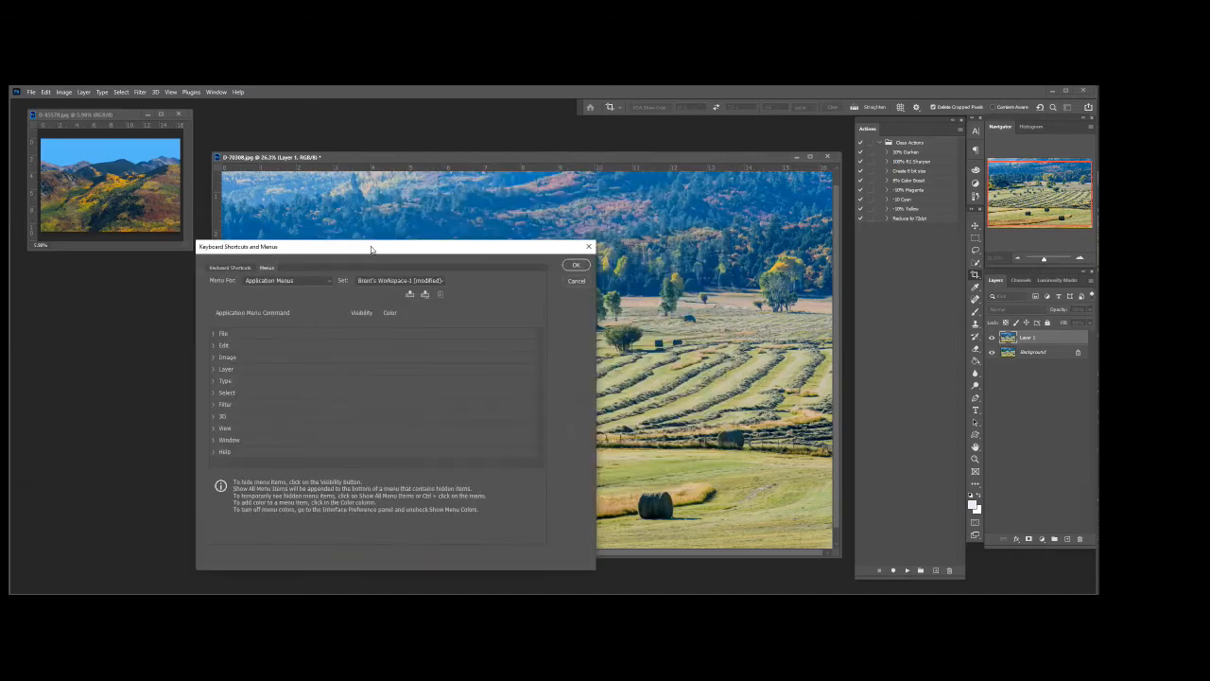
click(213, 333)
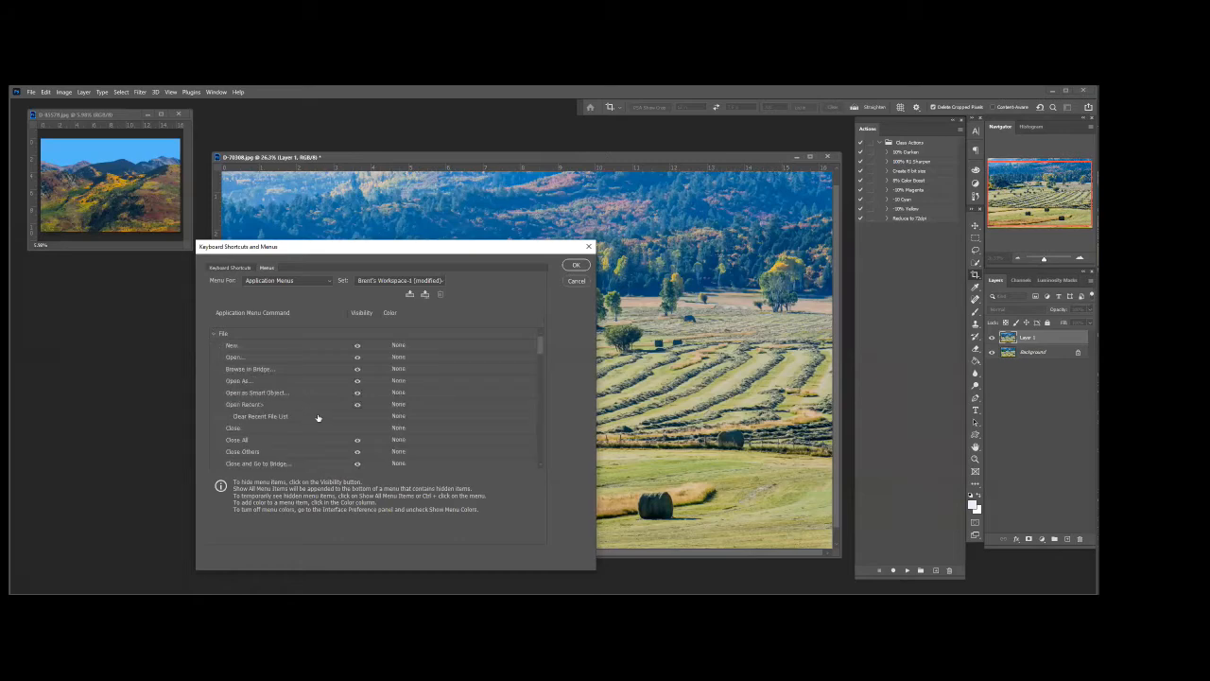
scroll(319, 425, down, 1)
scroll(319, 425, down, 2)
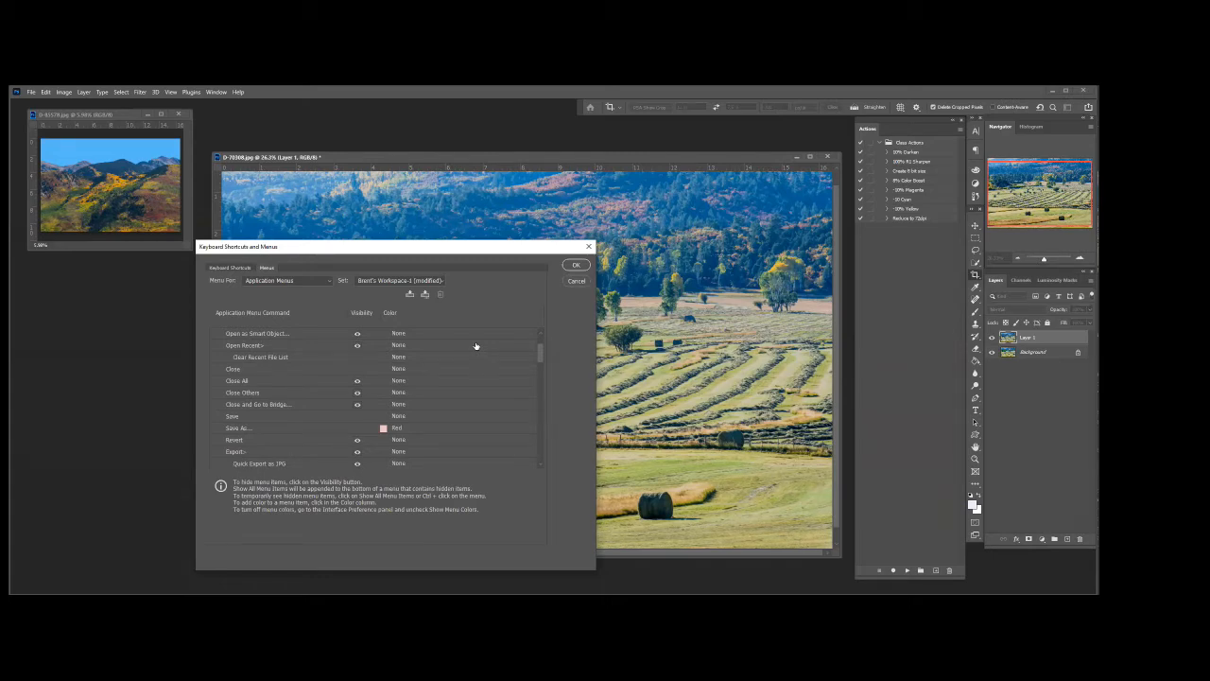
click(576, 266)
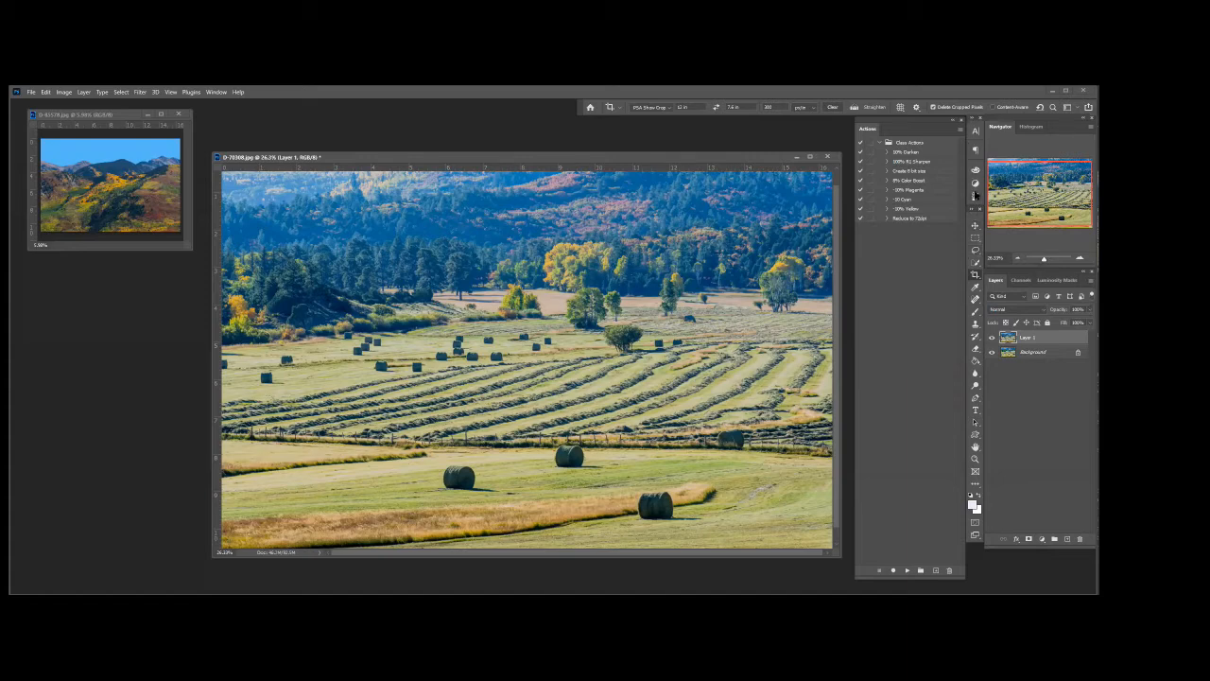
Look over the document's recorded history states and the list of available panels
click(975, 196)
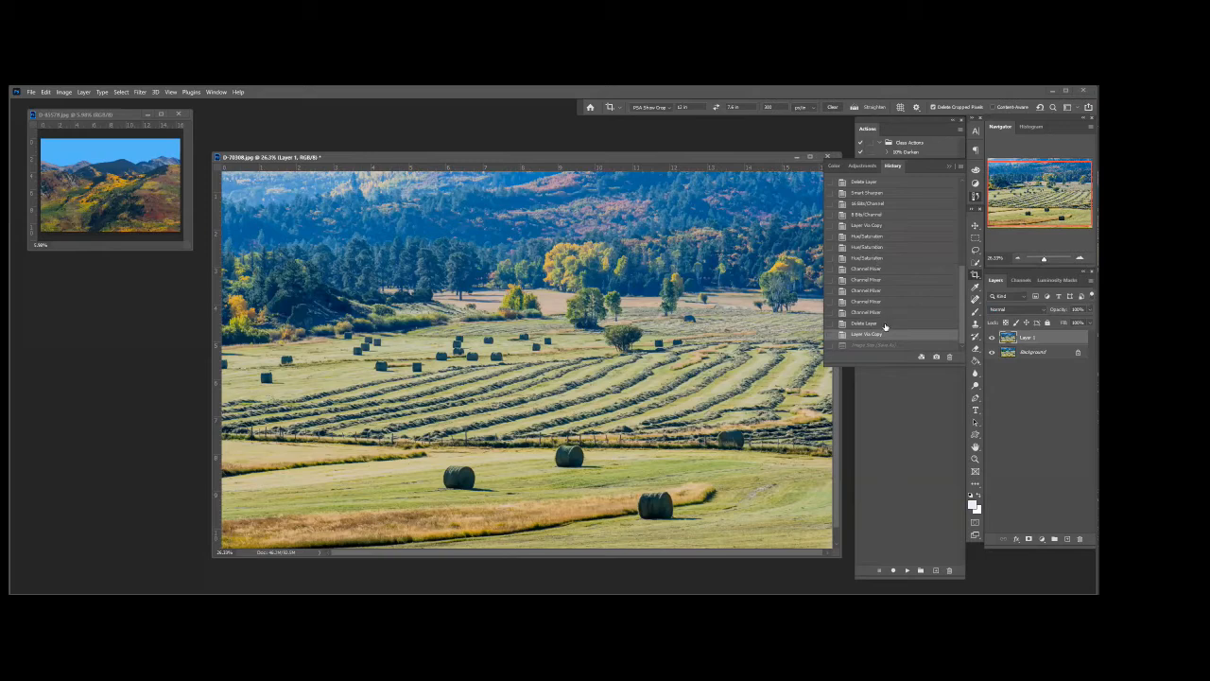
click(974, 197)
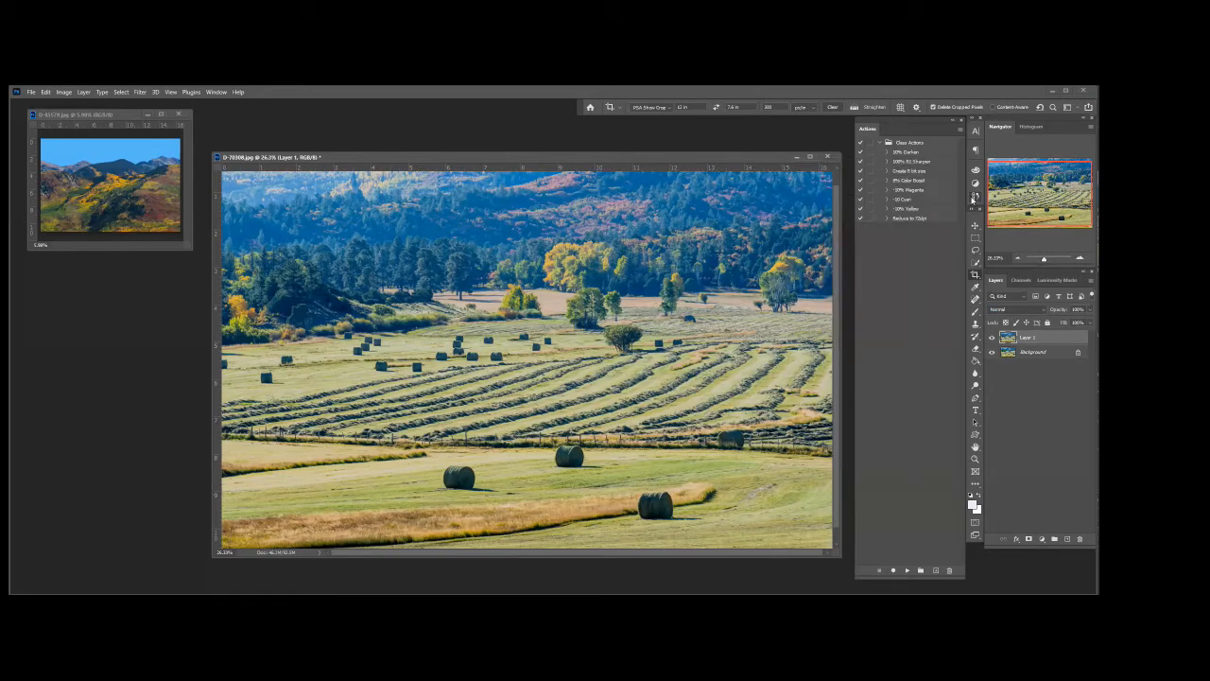
click(212, 94)
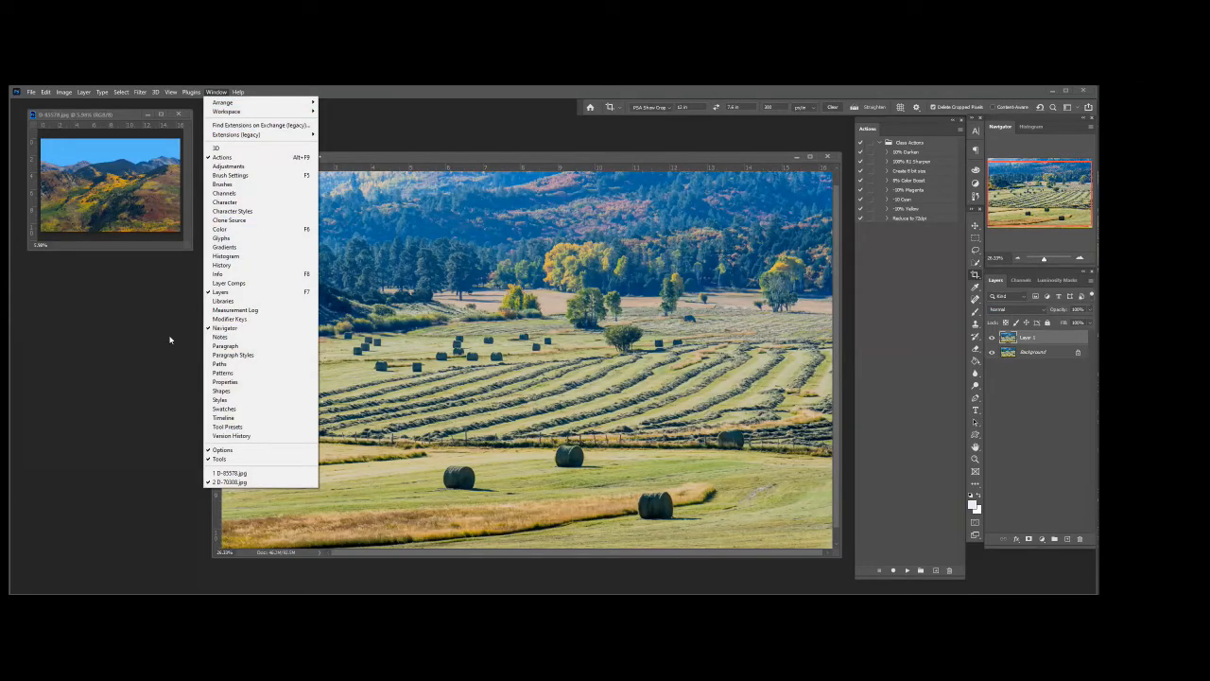
click(141, 334)
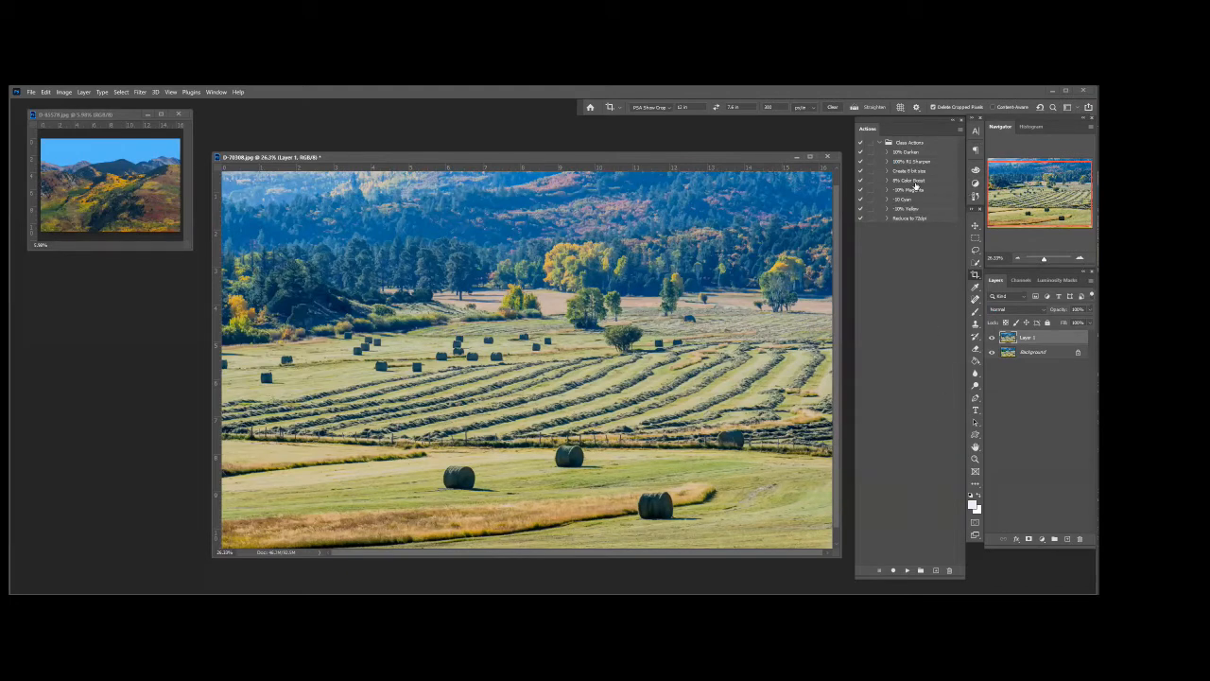
Switch the Class Actions list to Button Mode
click(960, 129)
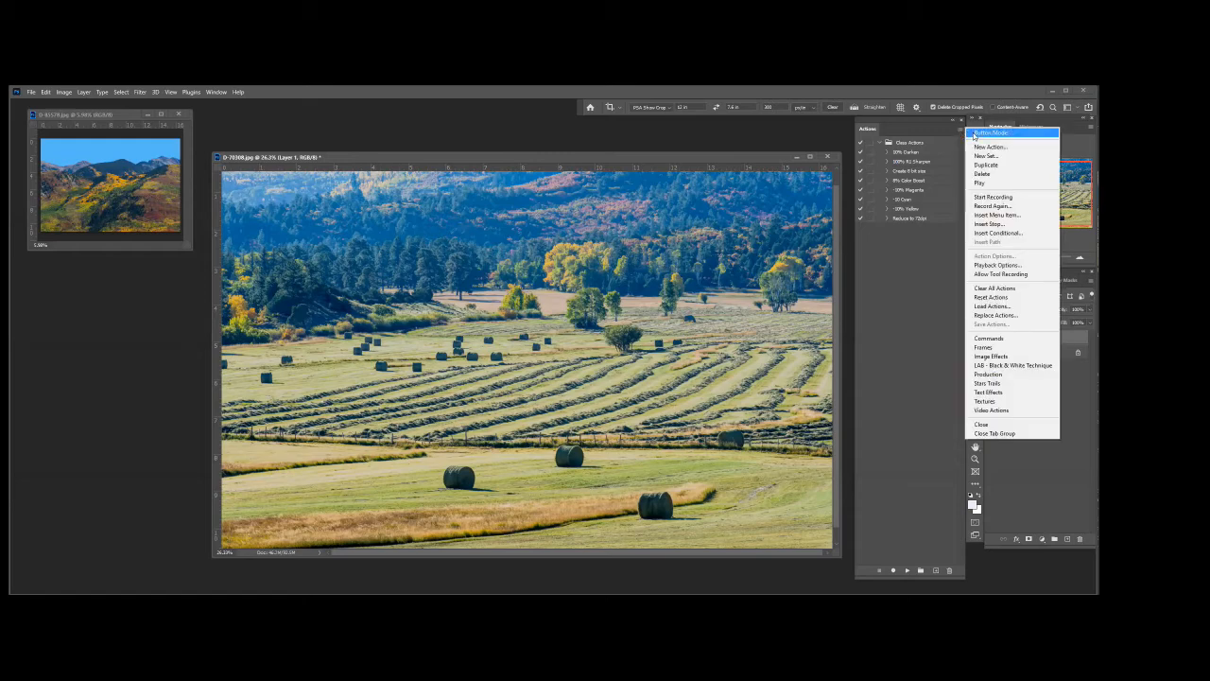
click(974, 134)
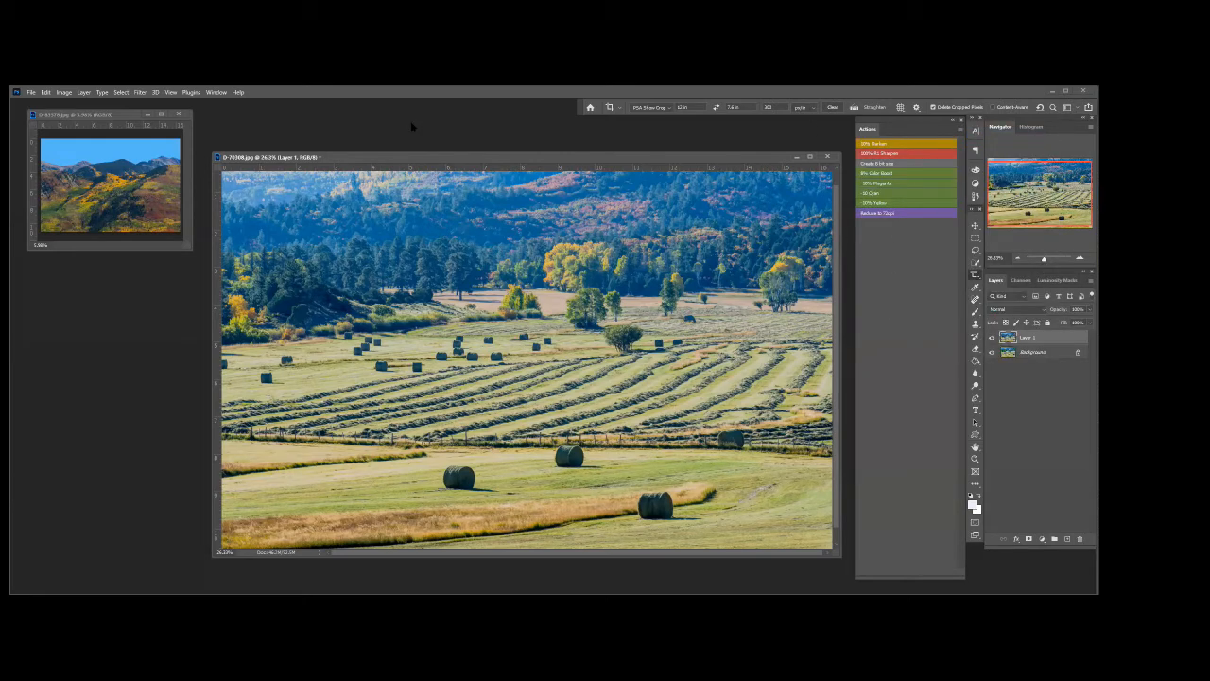
Save the current layout as a new workspace named Class Workspace, capturing its menus and toolbar
click(215, 91)
mouse_move(226, 113)
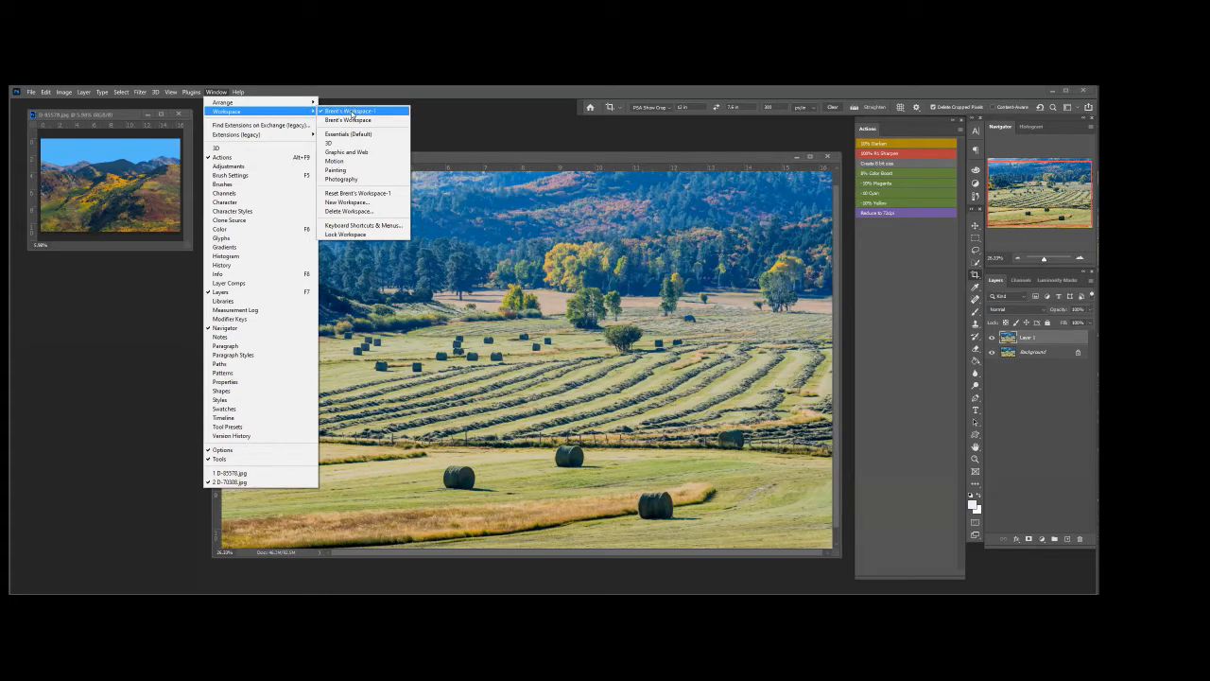
click(349, 204)
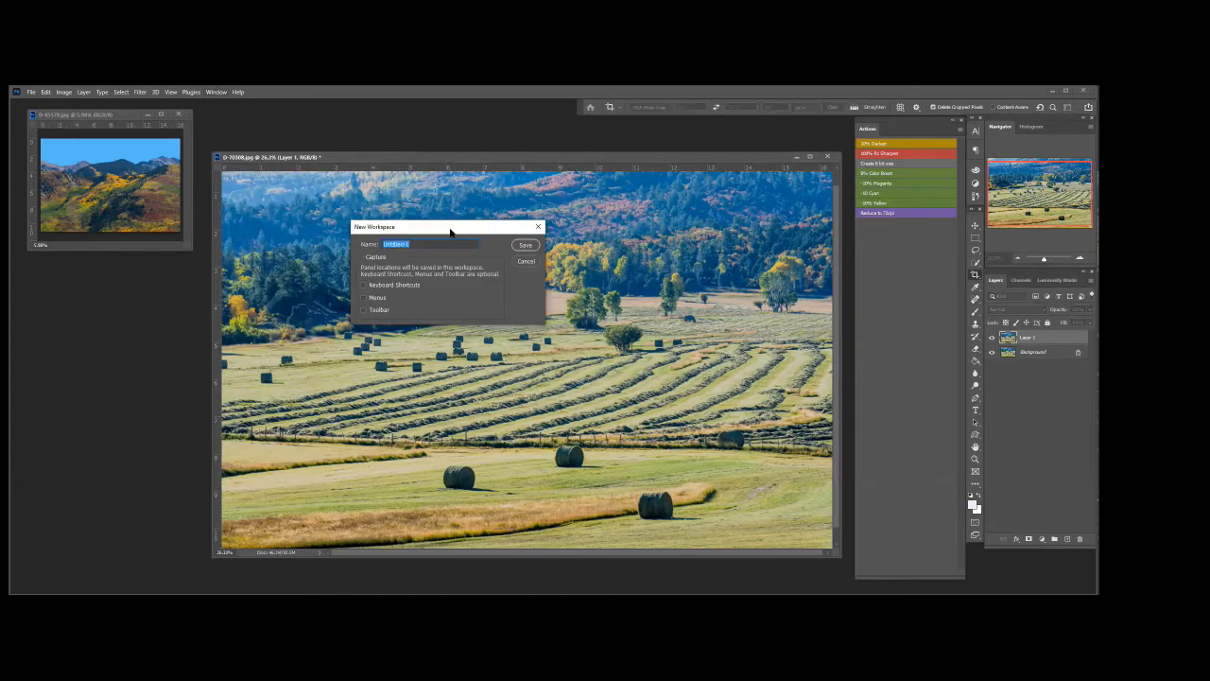
drag(452, 231, 692, 279)
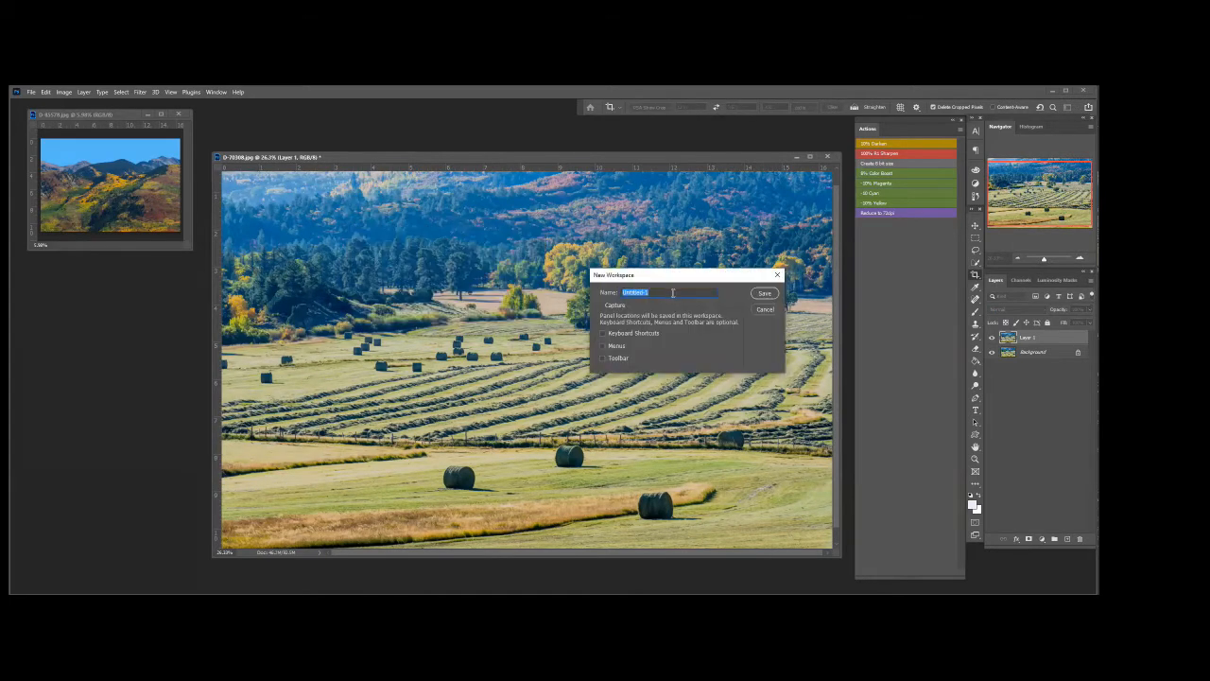
text(Class Workspace)
click(602, 347)
click(602, 358)
click(766, 294)
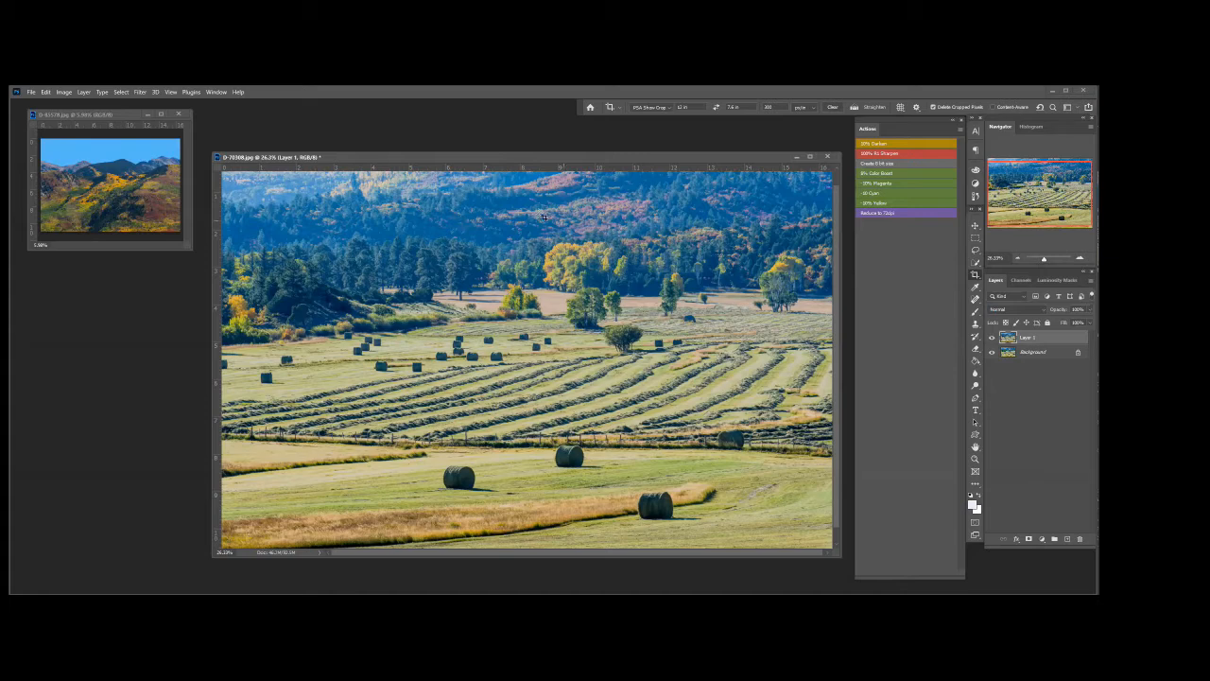
Try out the Graphic and Web workspace and return to the custom layout with the coloured action buttons
click(216, 92)
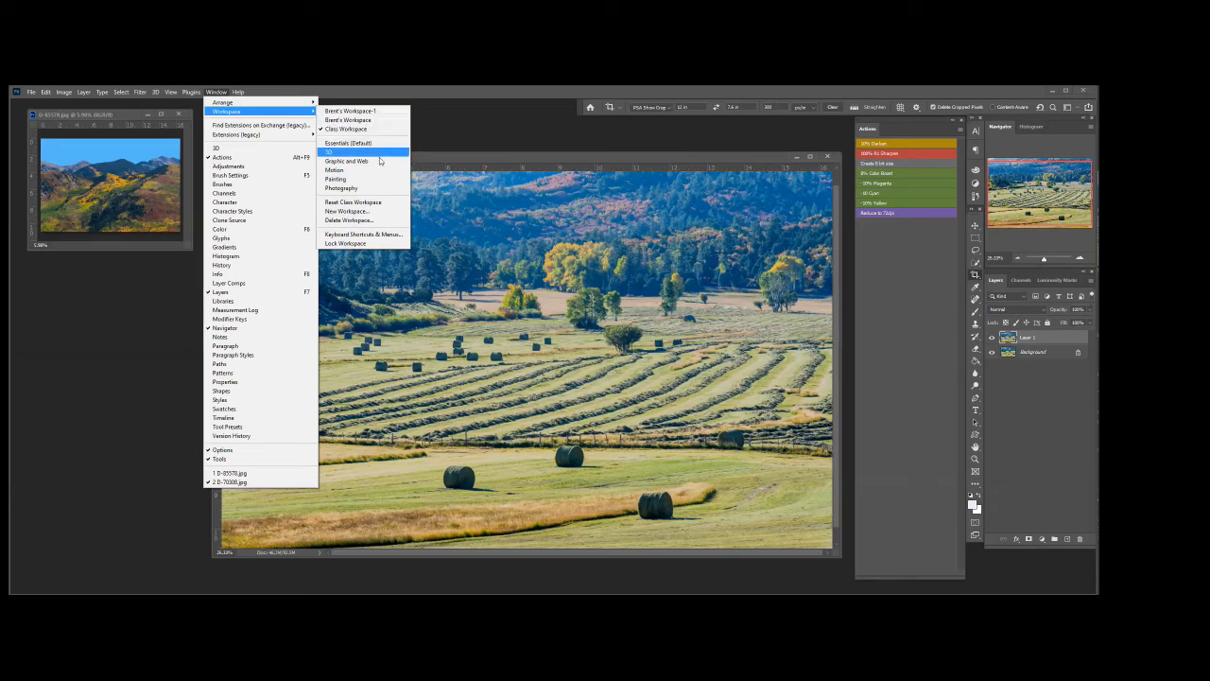
click(372, 169)
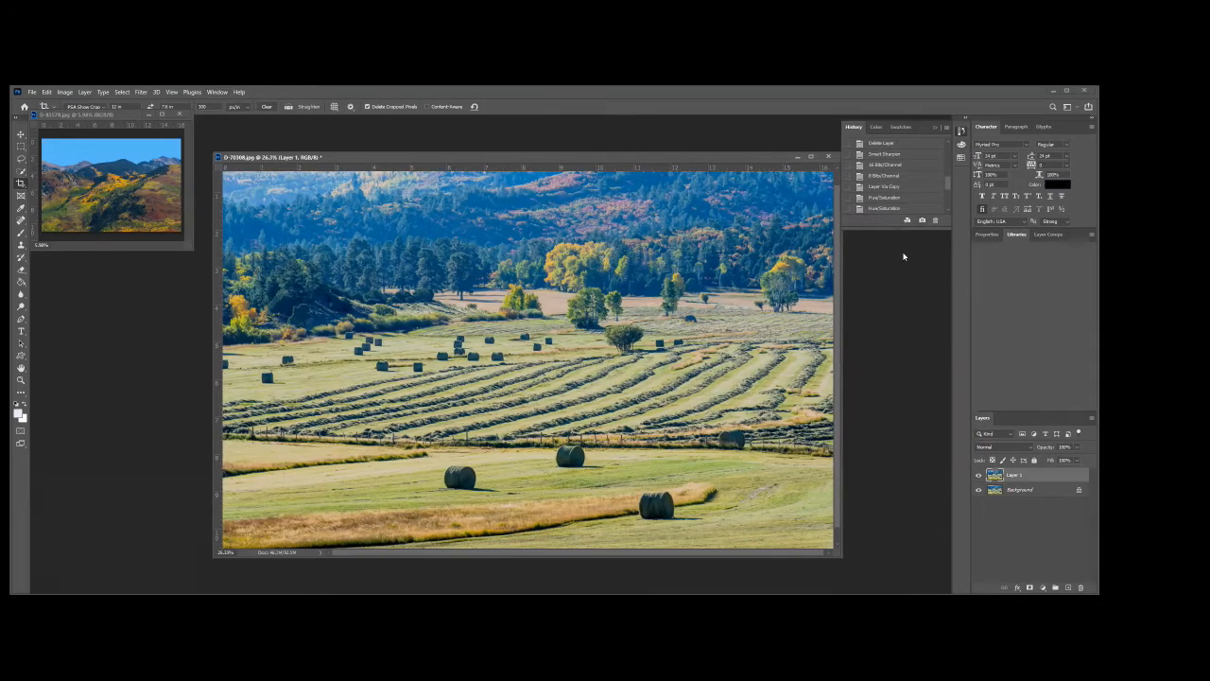
click(216, 92)
mouse_move(288, 115)
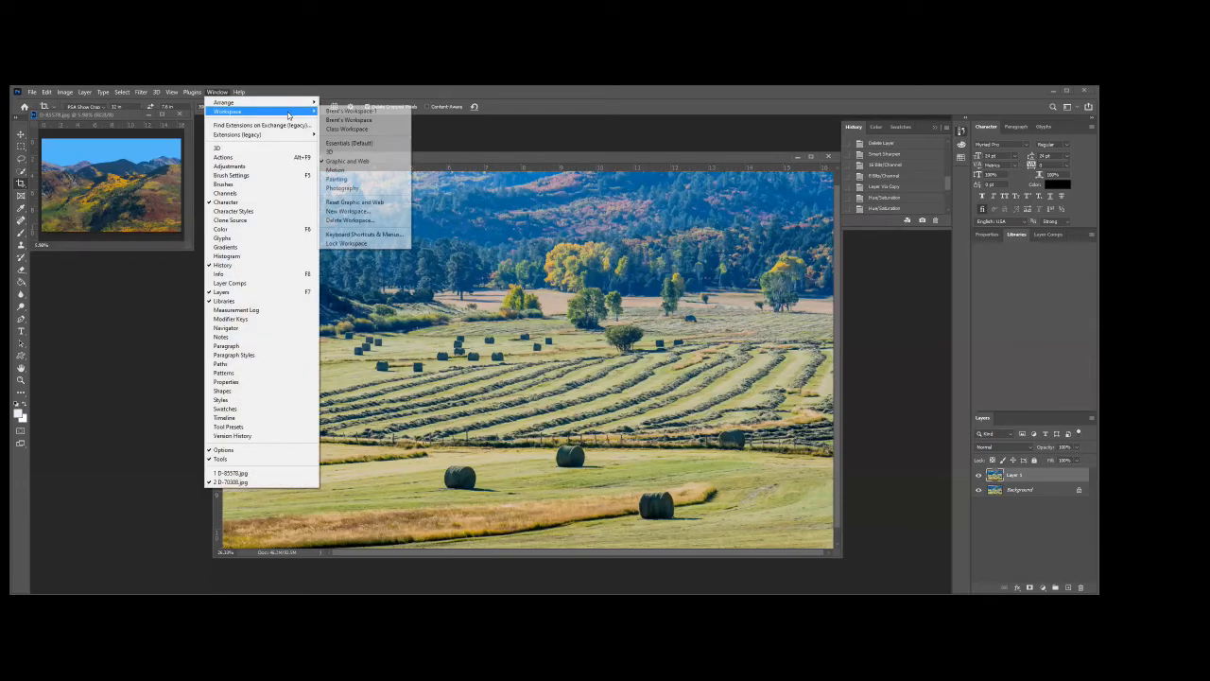
click(364, 112)
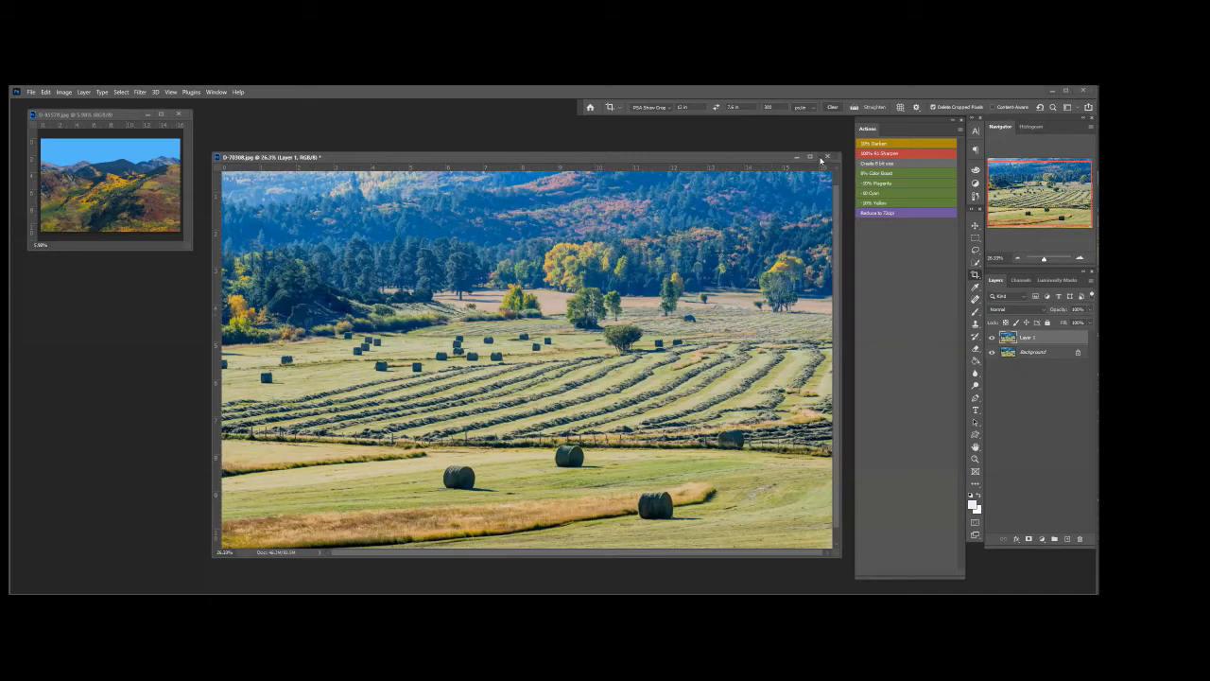
Shift the hay field image window slightly and convert the image to 16 Bits/Channel
drag(709, 157, 707, 146)
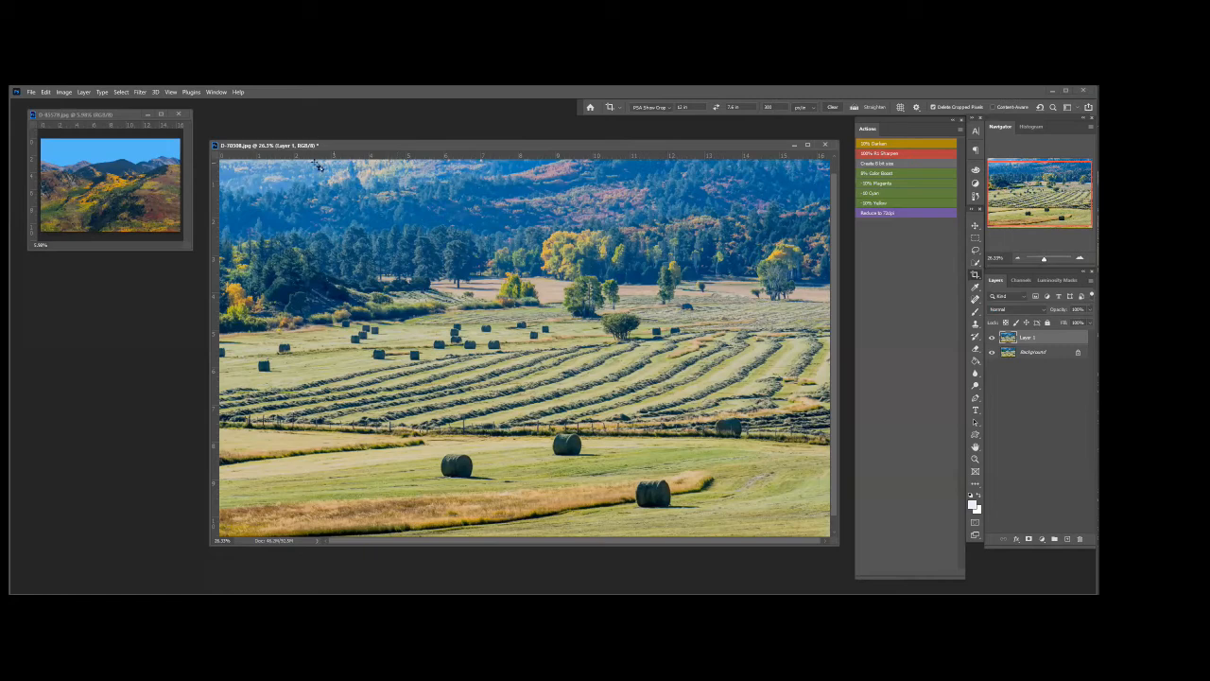
drag(339, 146, 336, 152)
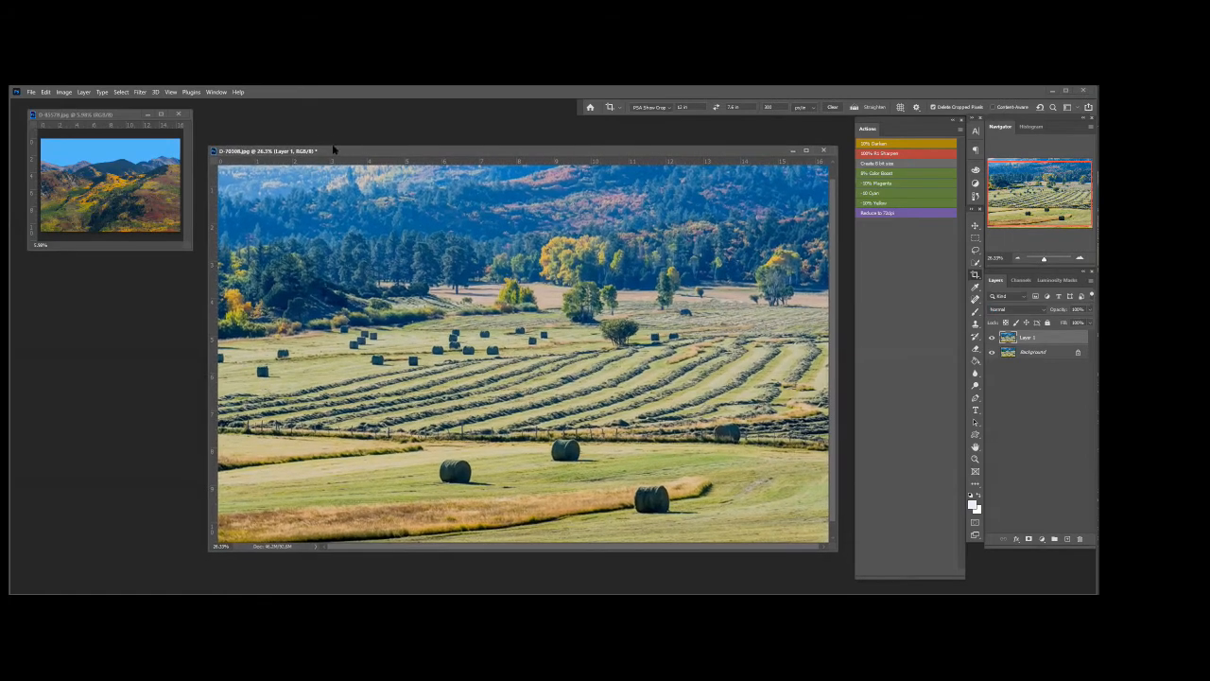
click(63, 92)
mouse_move(66, 101)
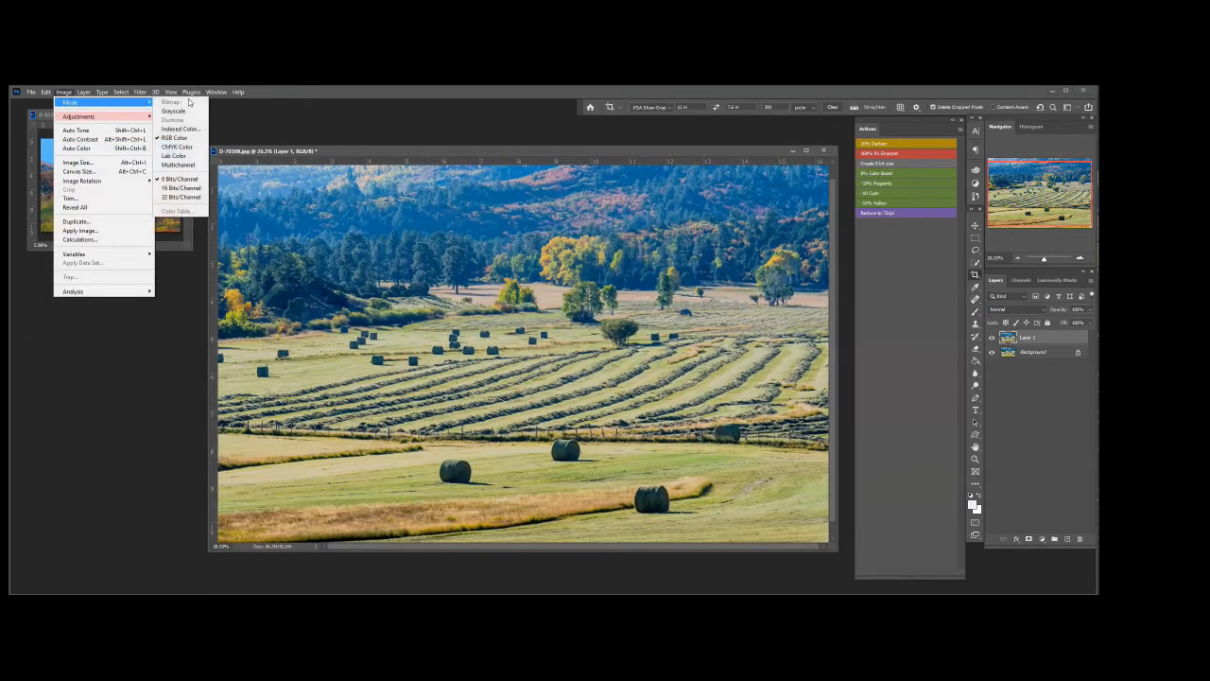
click(179, 188)
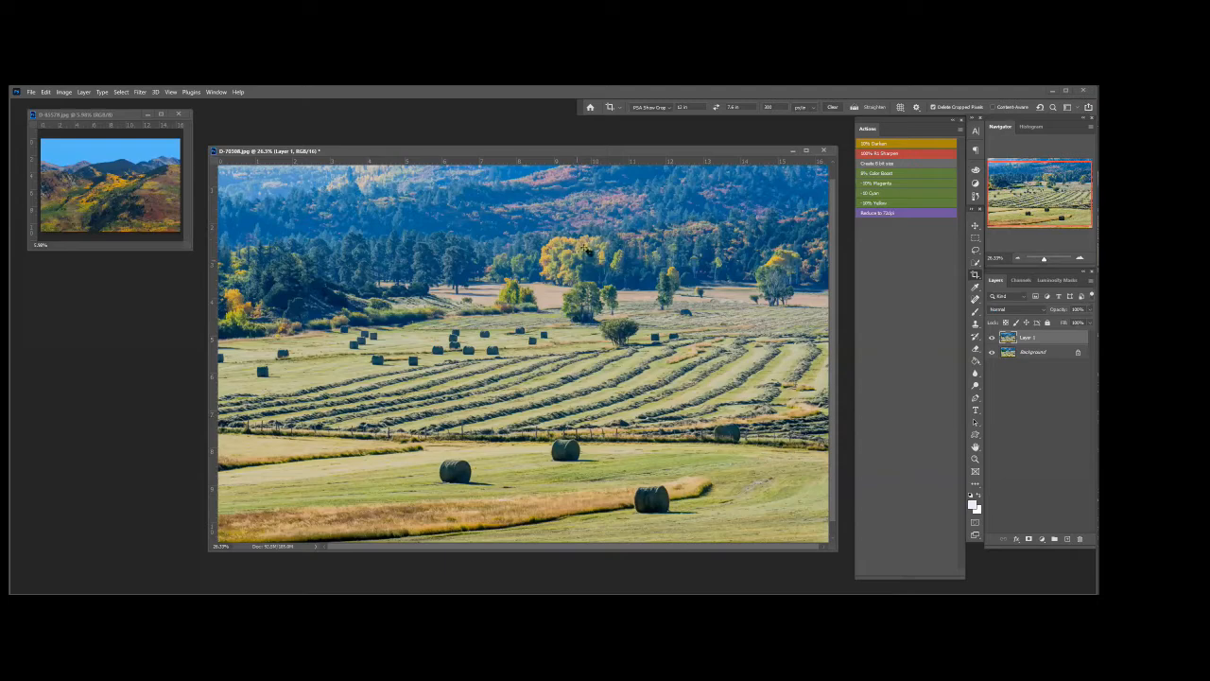
Turn off Button Mode and start recording a red action named "100% R1 Sharpen-8 bits" in the Class Actions set
click(957, 134)
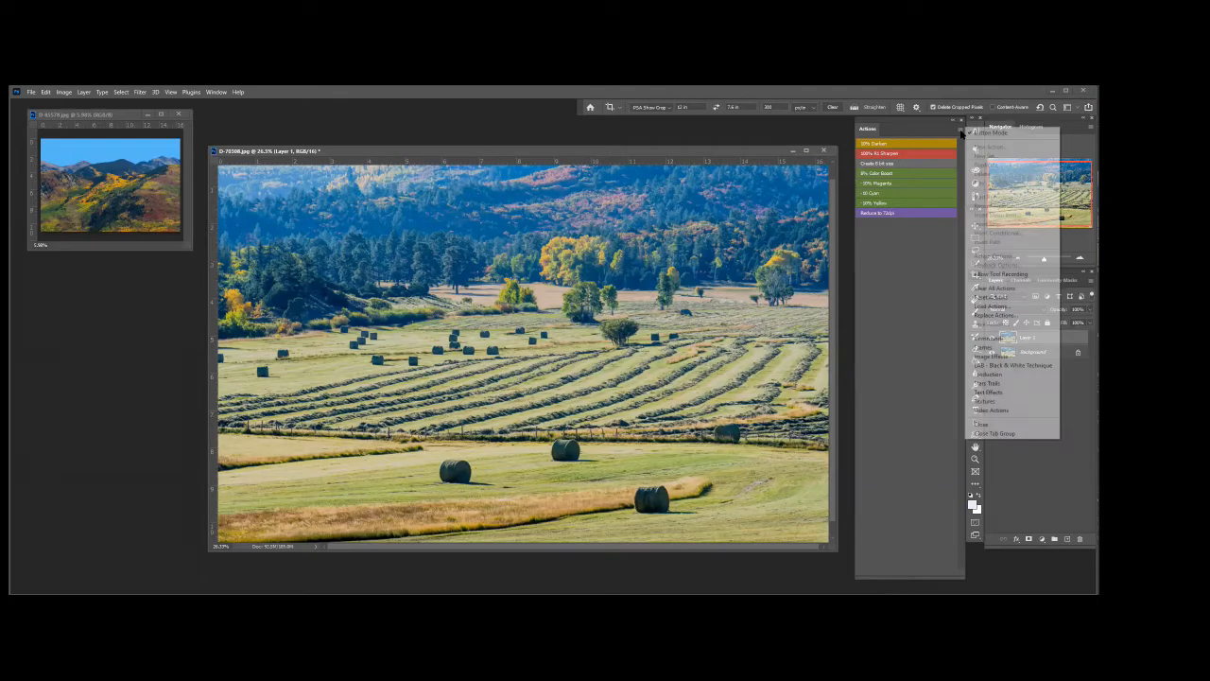
click(986, 132)
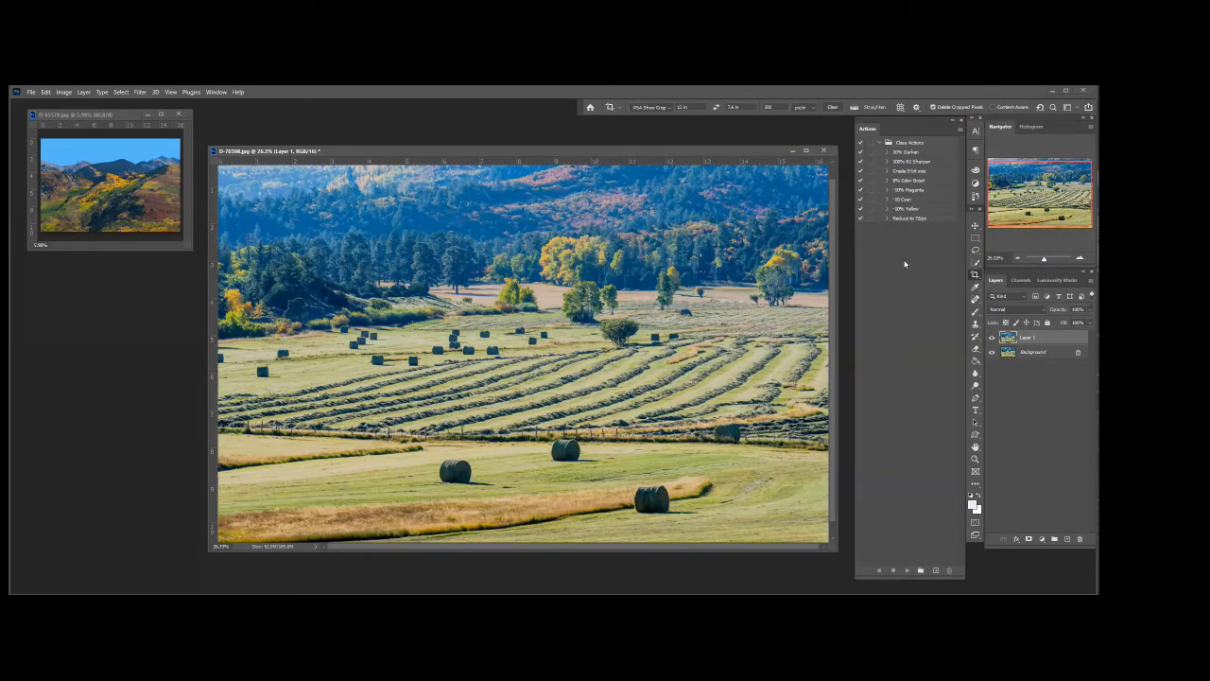
click(937, 571)
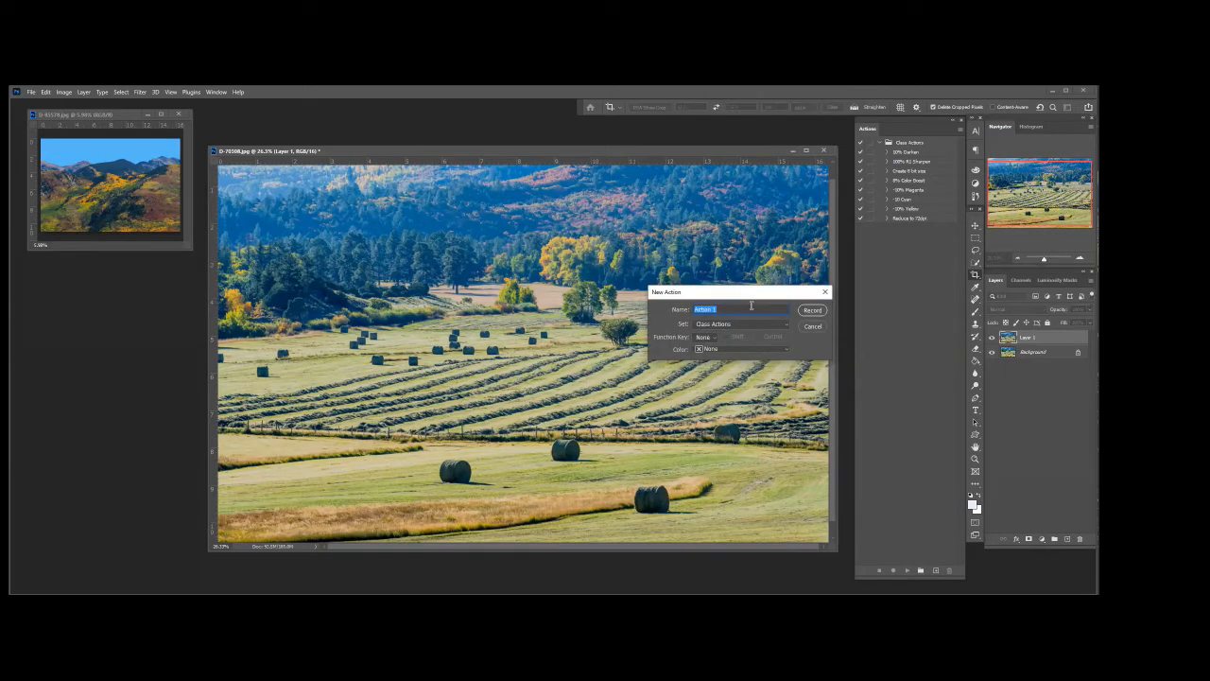
text(100% R1 Sharpen-8 bits)
click(788, 350)
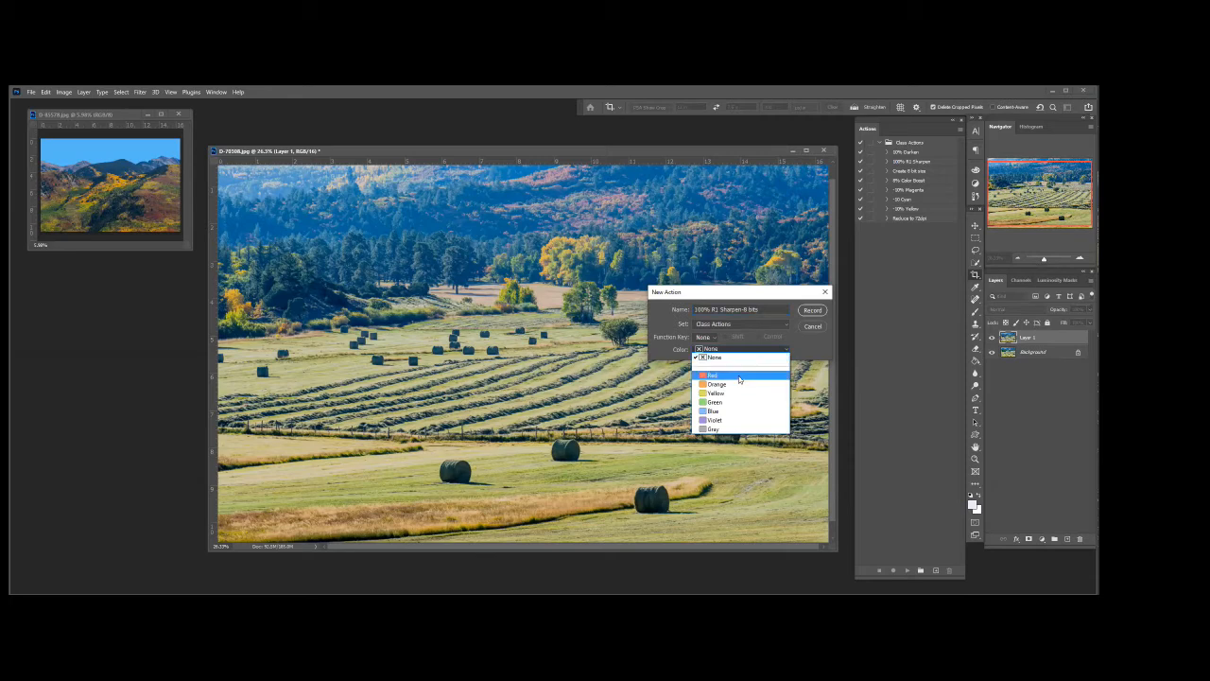
click(740, 375)
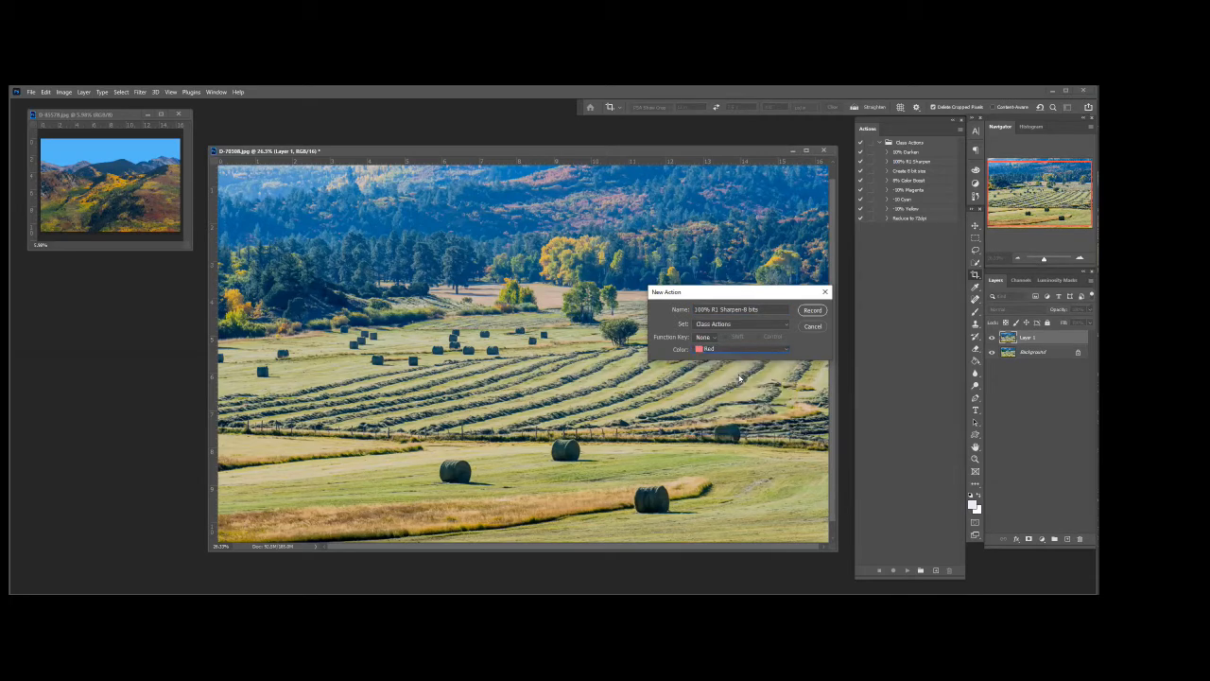
click(813, 311)
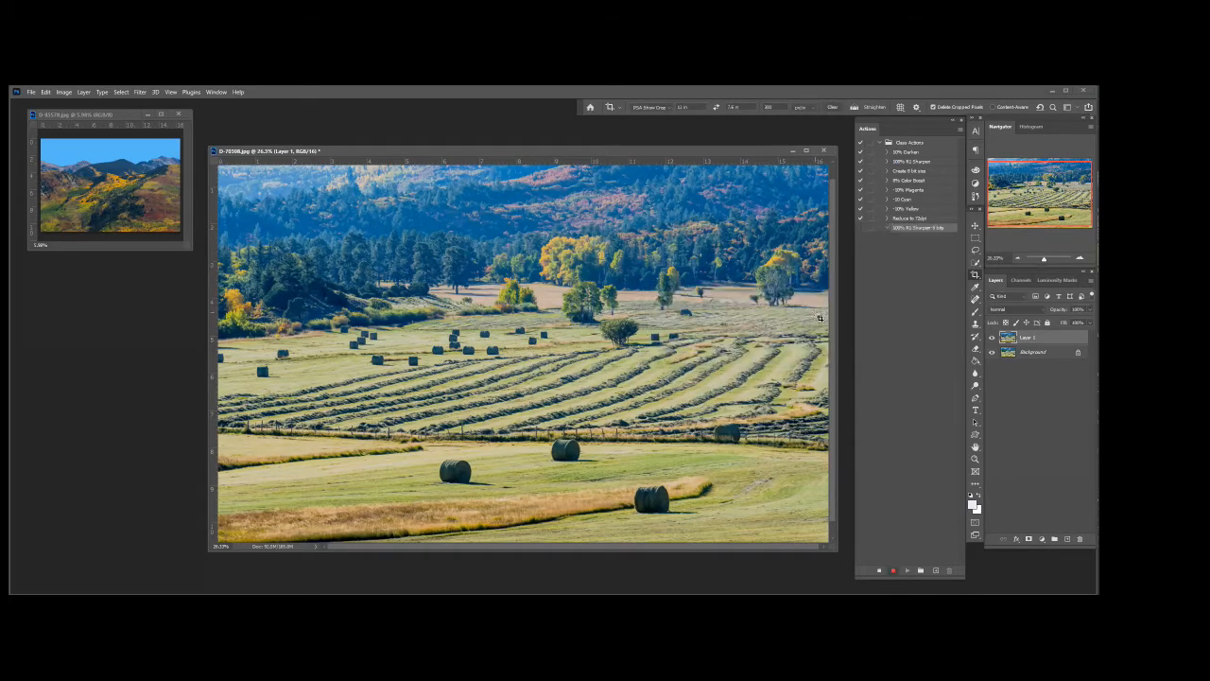
Record a Smart Sharpen with amount 100%, radius 1.0 px and Lens Blur removal, followed by a conversion to 8 Bits/Channel
click(141, 92)
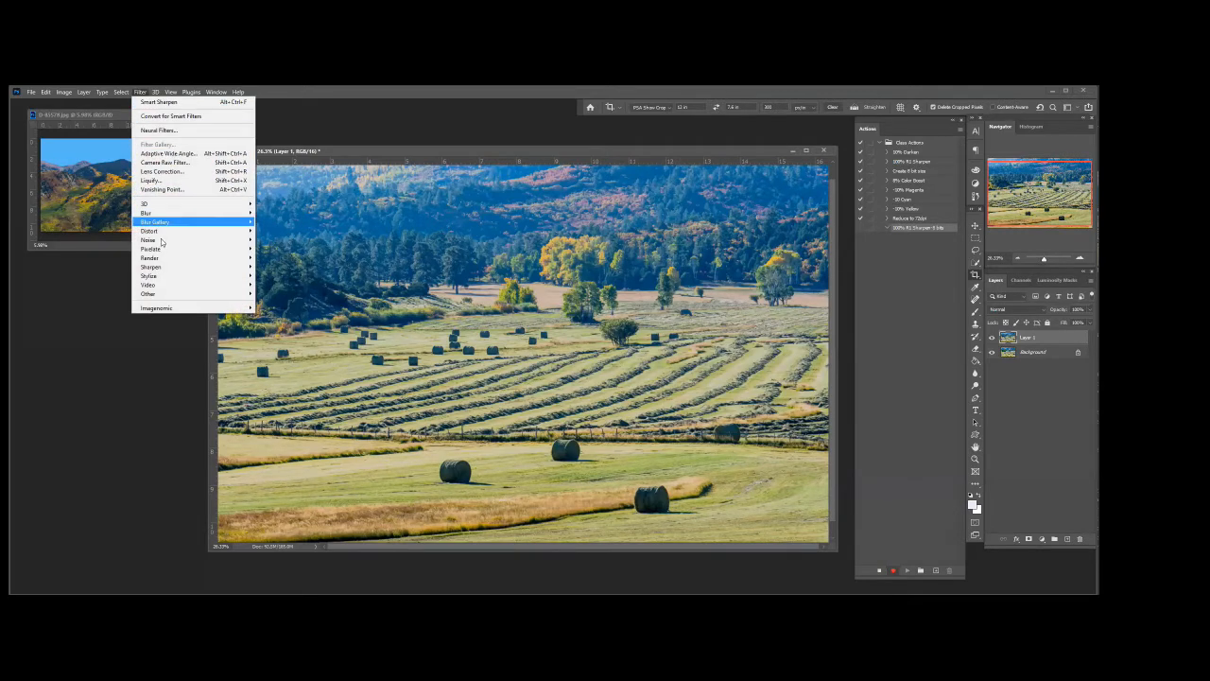
mouse_move(188, 268)
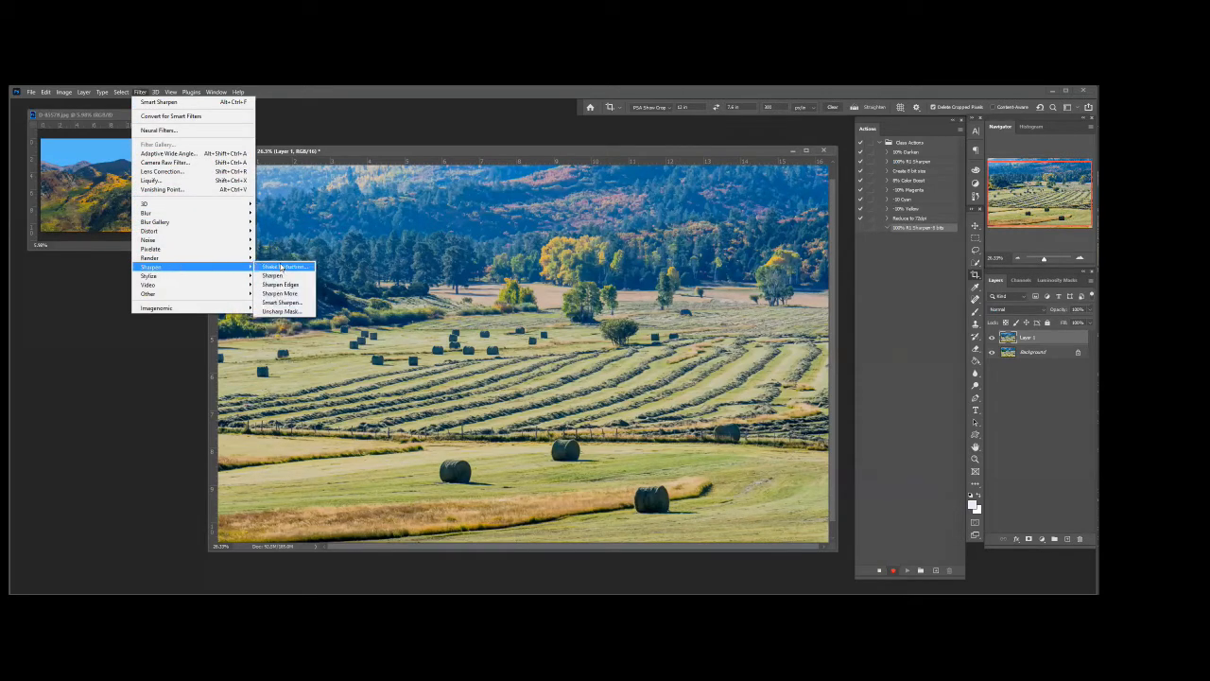
click(285, 304)
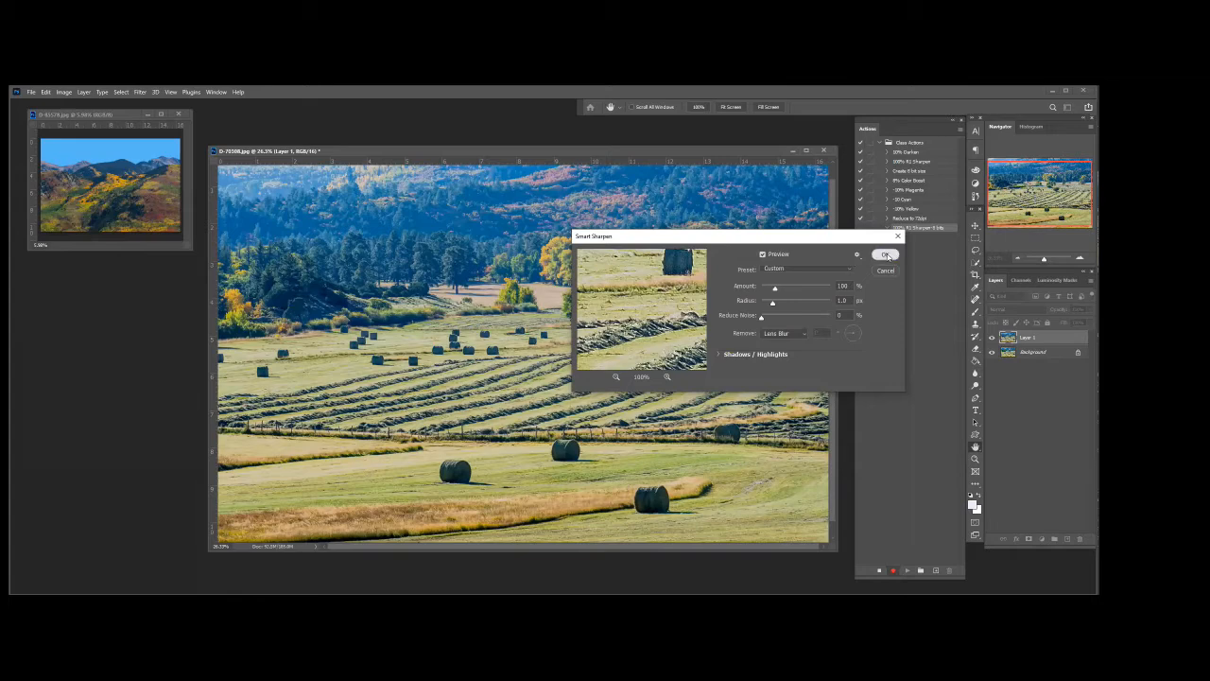
click(885, 255)
key(c)
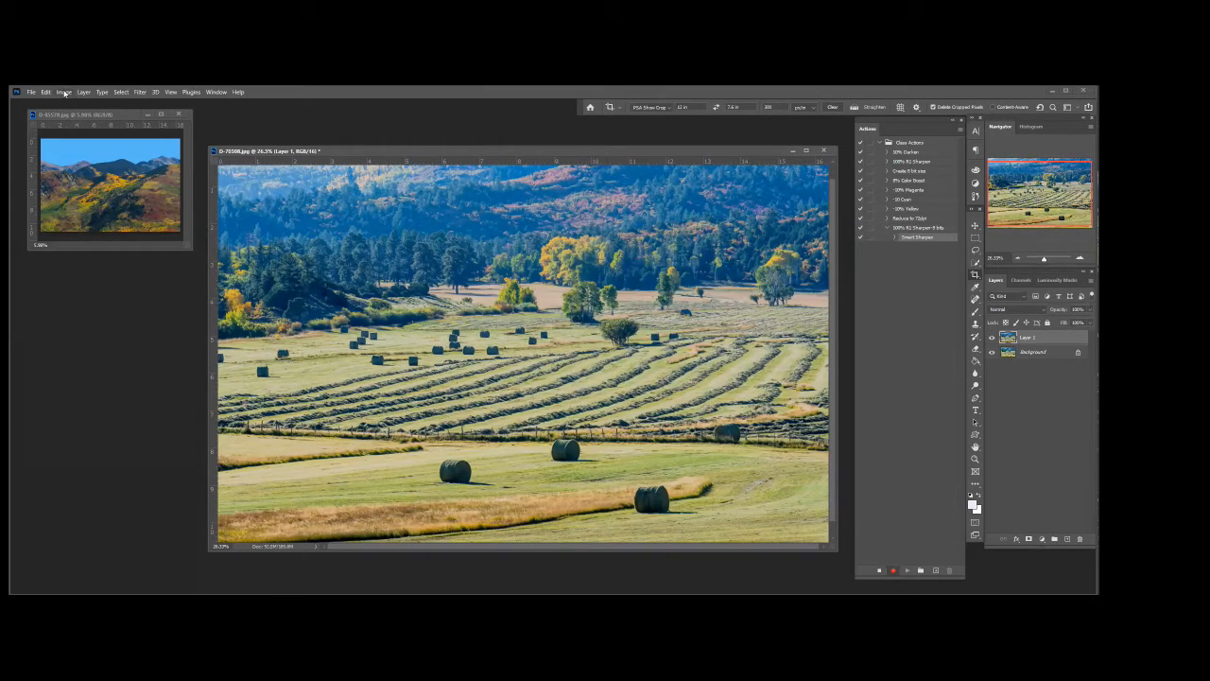
click(64, 92)
mouse_move(71, 101)
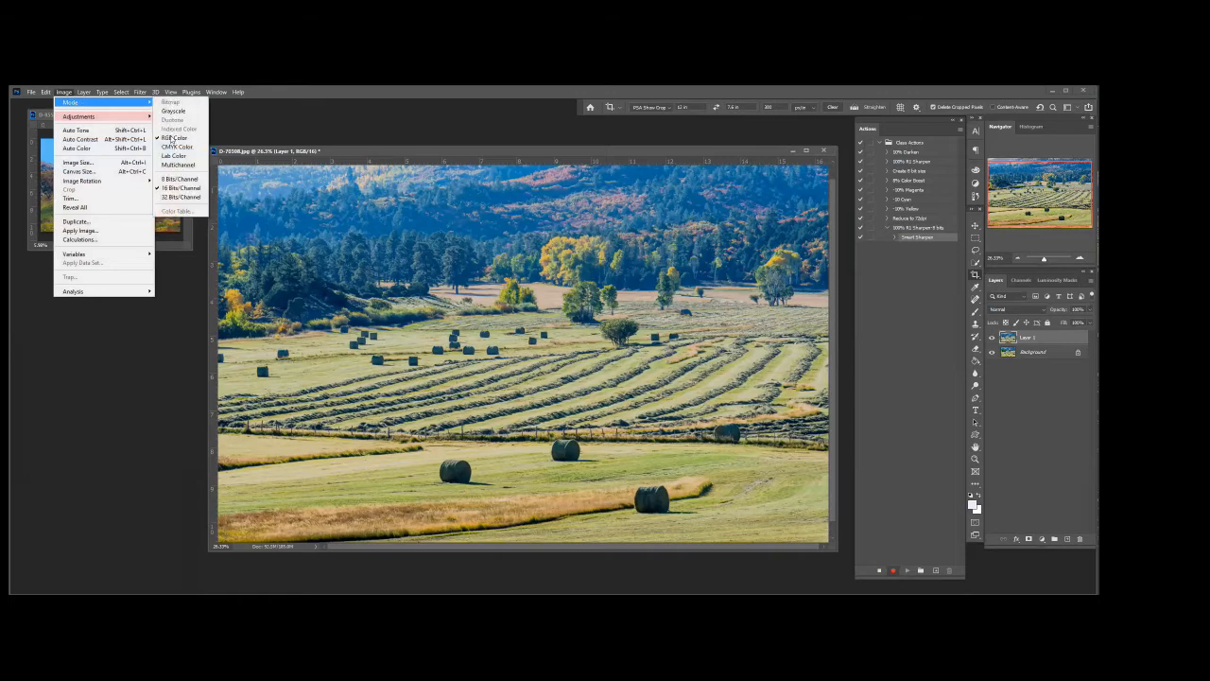
click(172, 179)
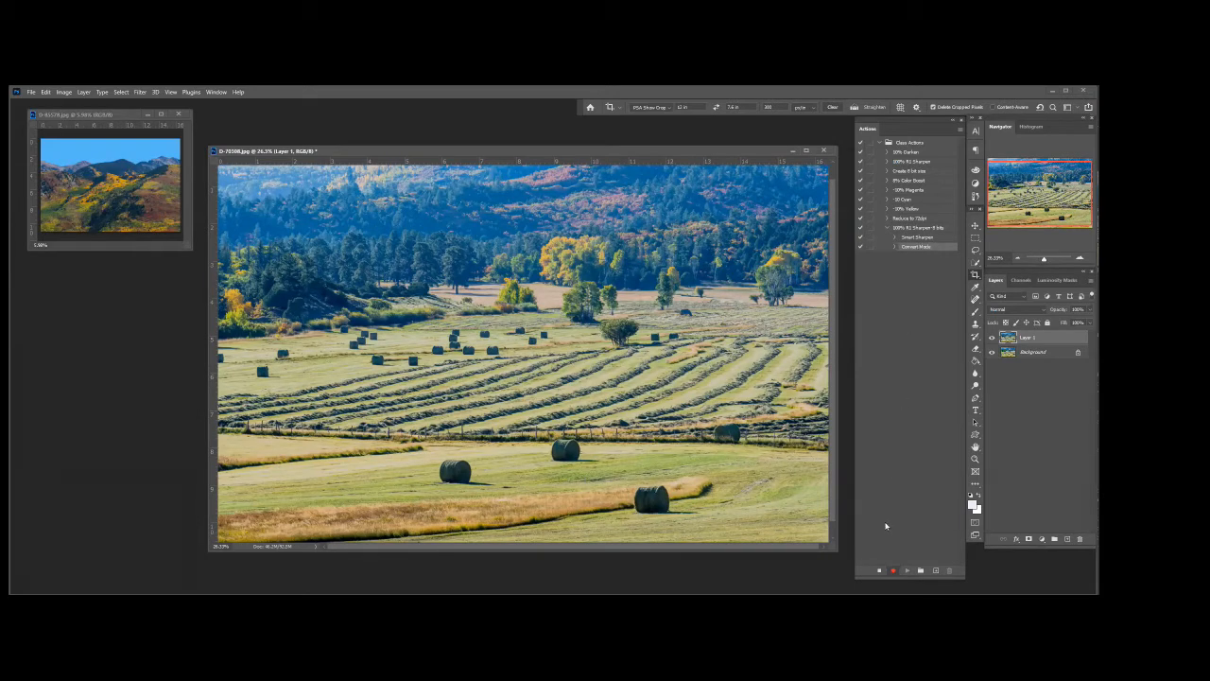
Stop recording the 100% R1 Sharpen-8 bits action and show the action list in Button Mode again
click(878, 570)
click(886, 228)
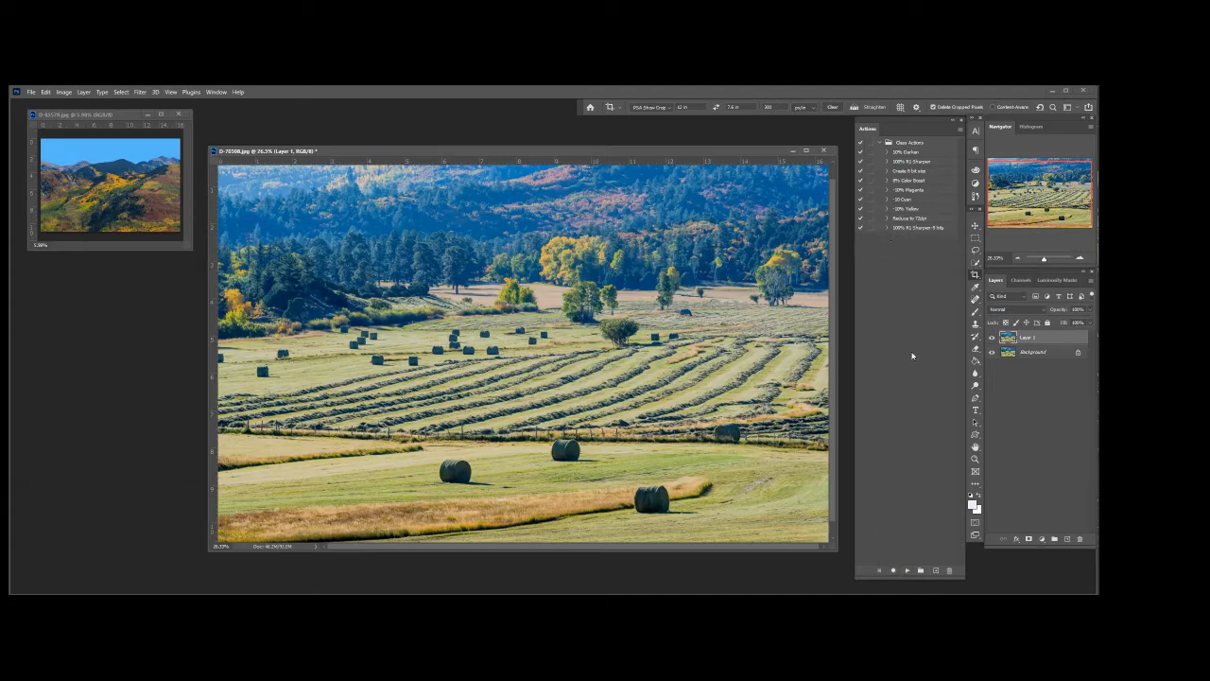
click(959, 133)
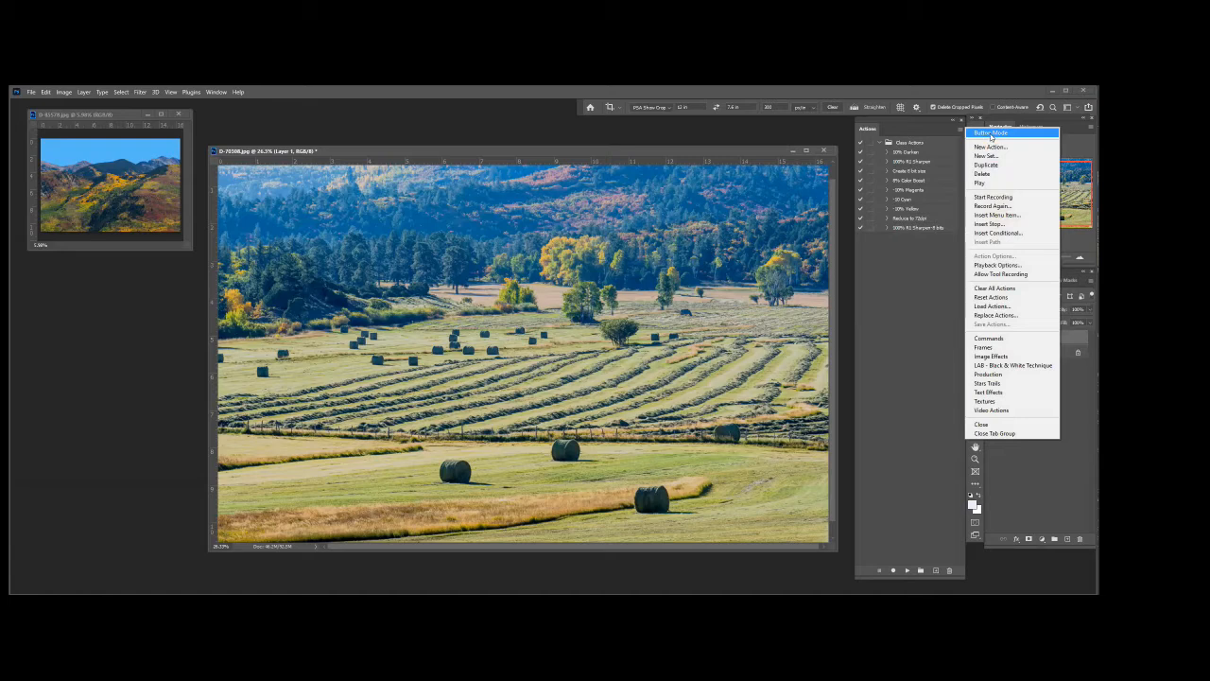
click(991, 133)
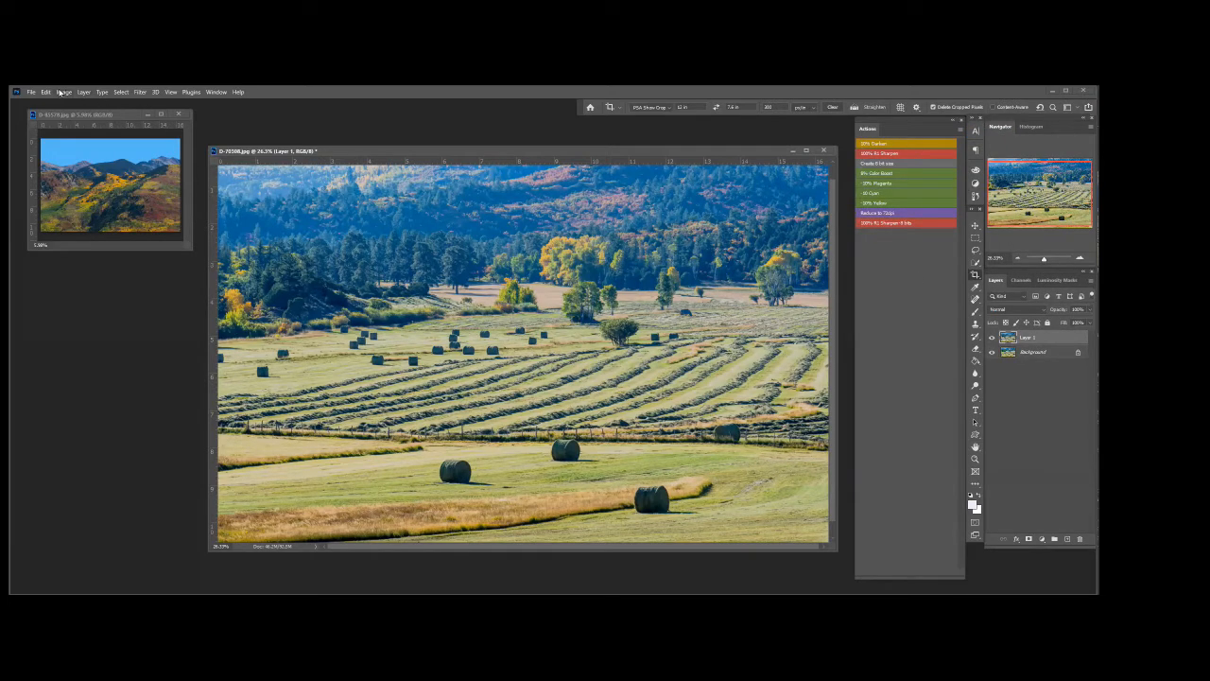
Convert the image back to 16 Bits/Channel and run the 100% R1 Sharpen-8 bits action on it
click(63, 92)
mouse_move(72, 102)
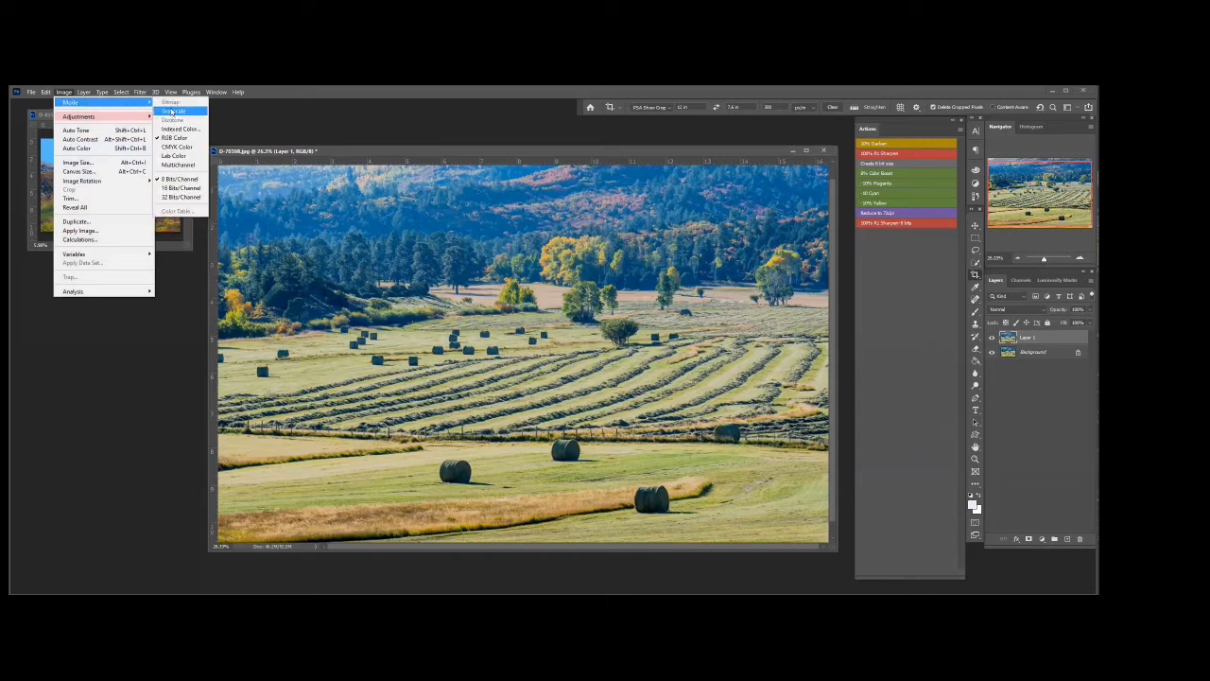
click(179, 187)
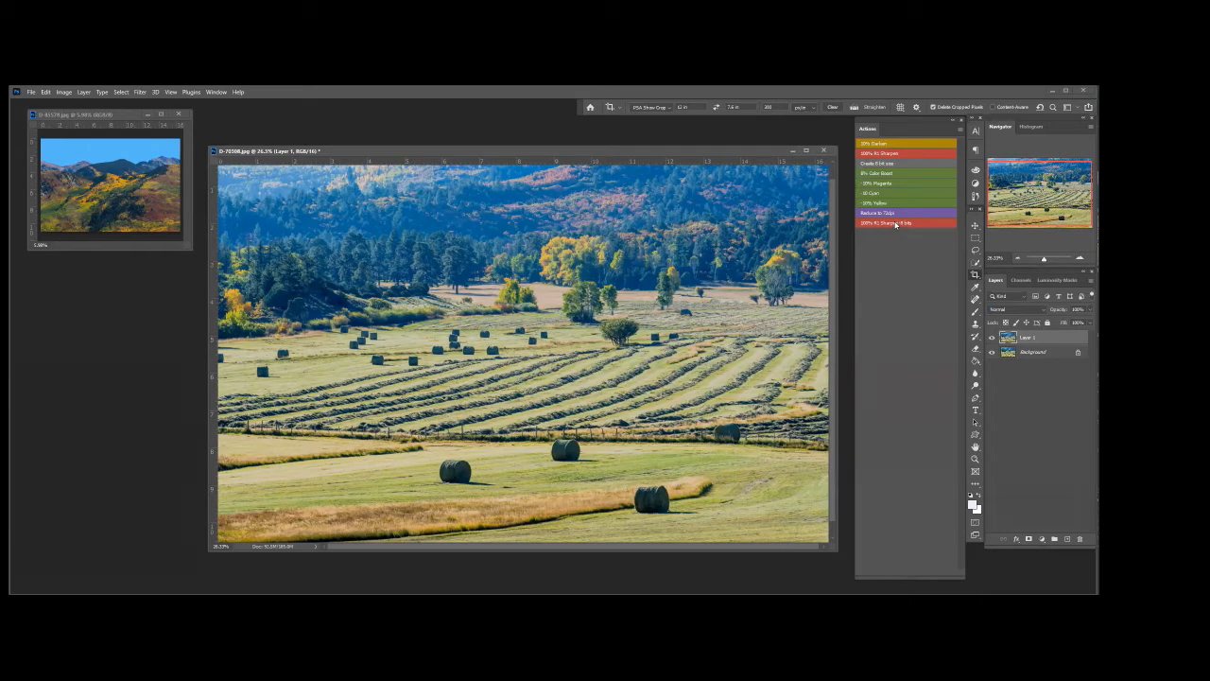
click(895, 224)
Leave Button Mode and delete the original 100% R1 Sharpen action from the Class Actions set
click(959, 131)
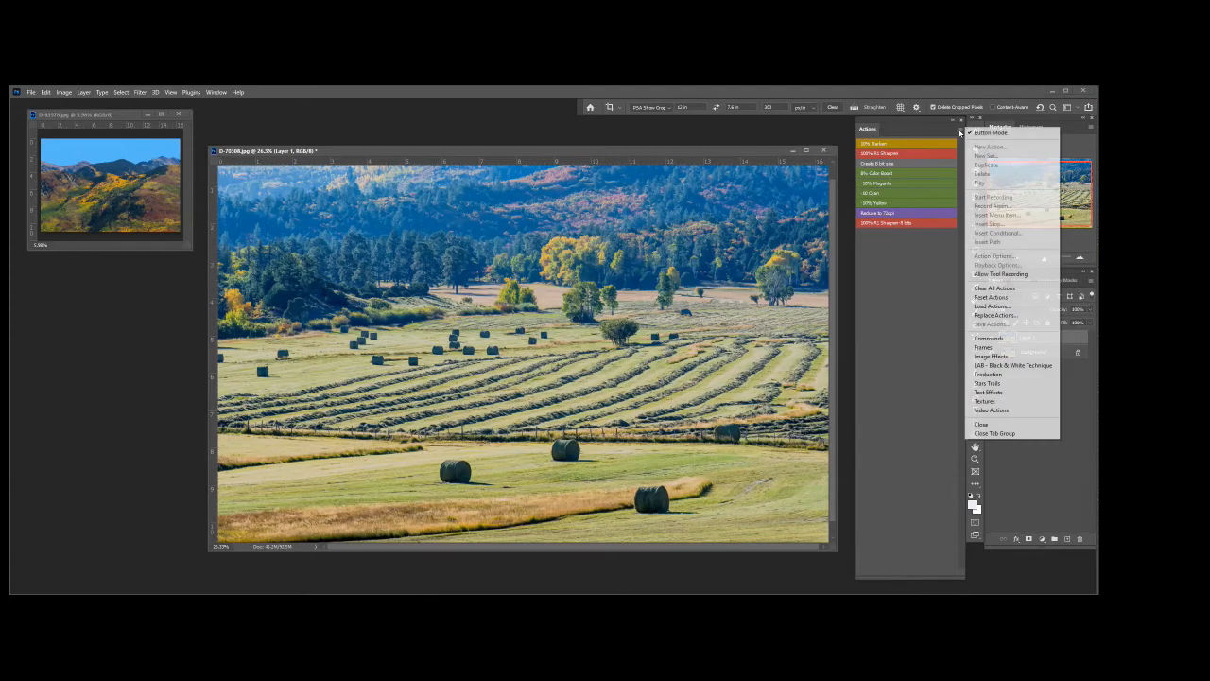
click(997, 133)
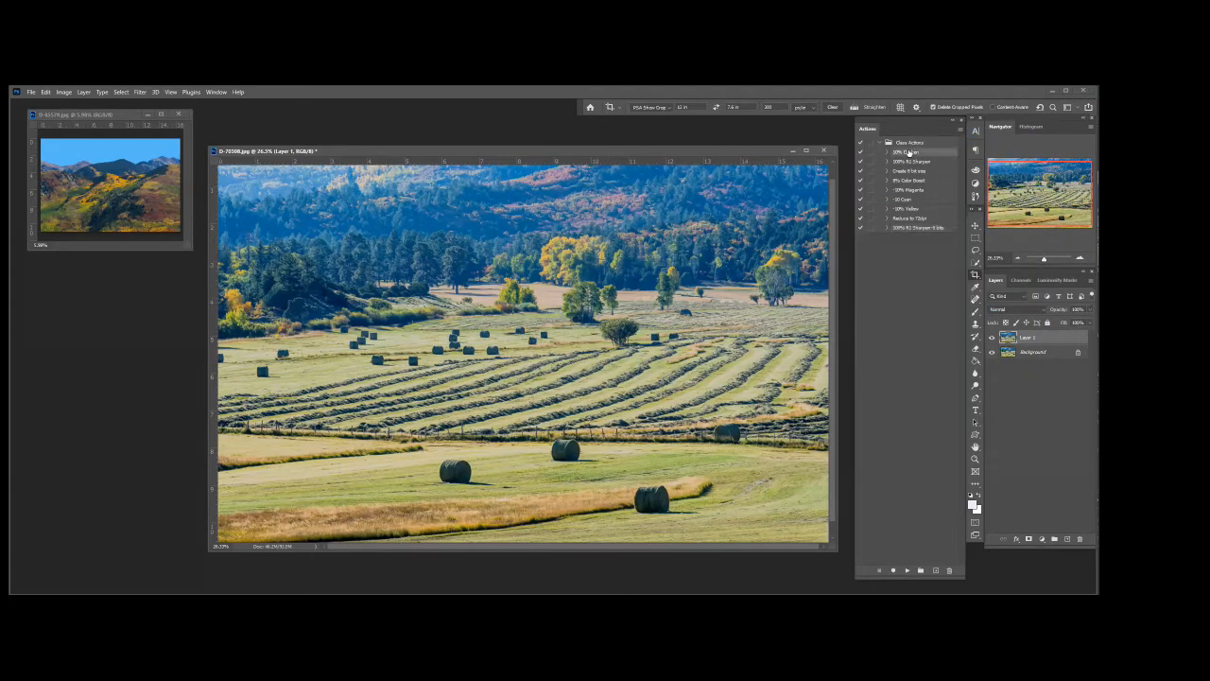
click(934, 163)
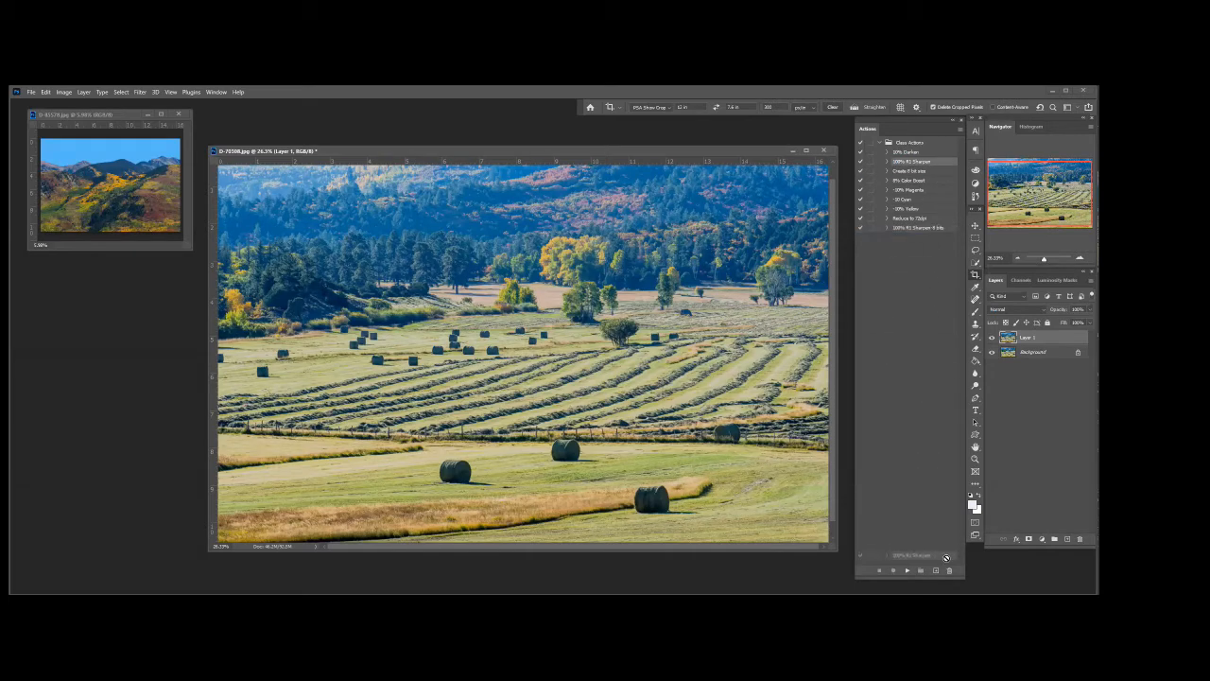
click(947, 572)
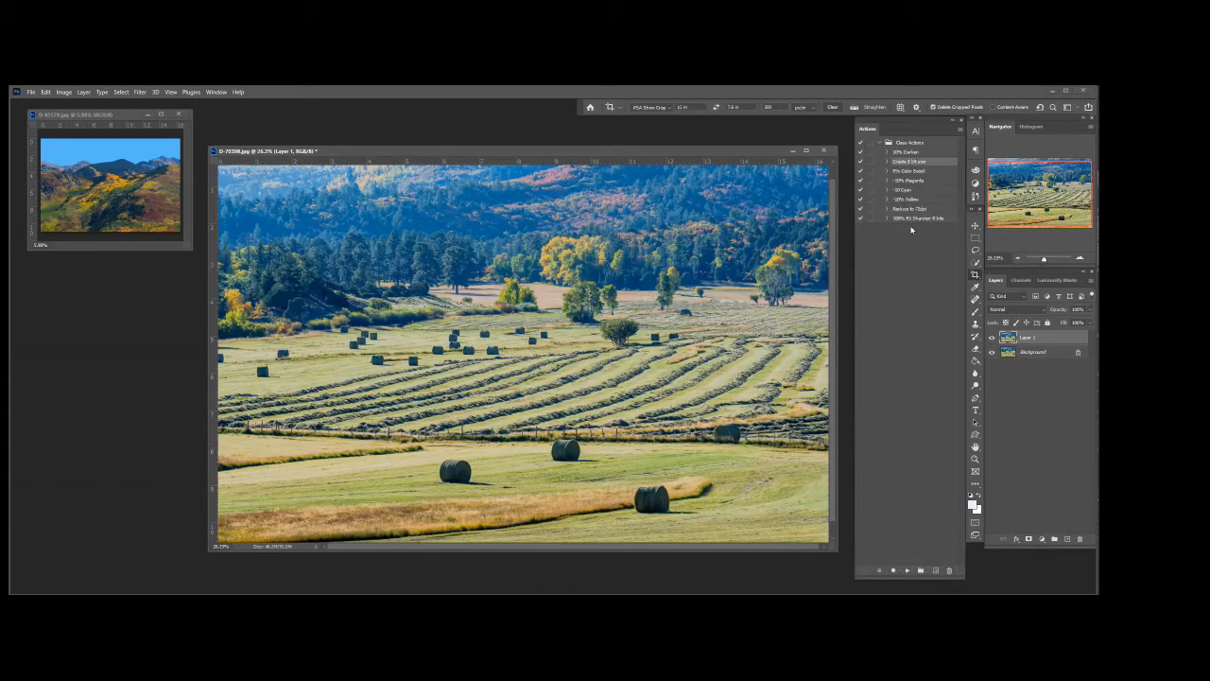
Move the 100% R1 Sharpen-8 bits action to second place in the Class Actions set and turn Button Mode back on
drag(909, 183, 910, 158)
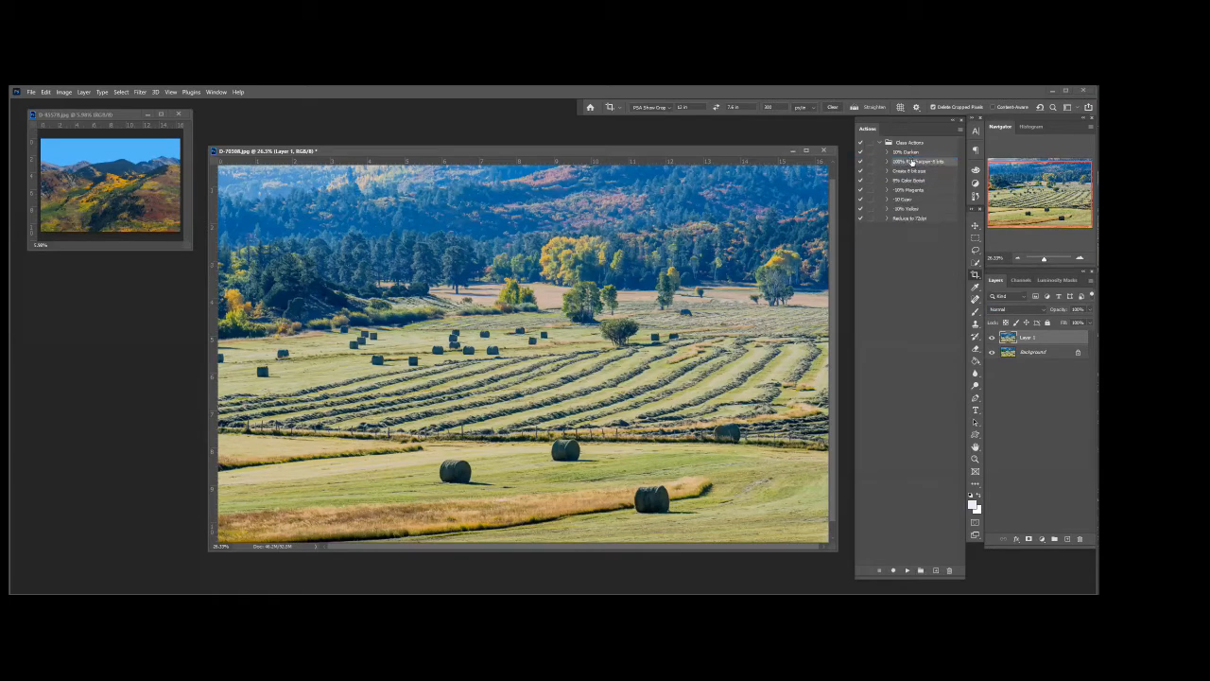
click(960, 129)
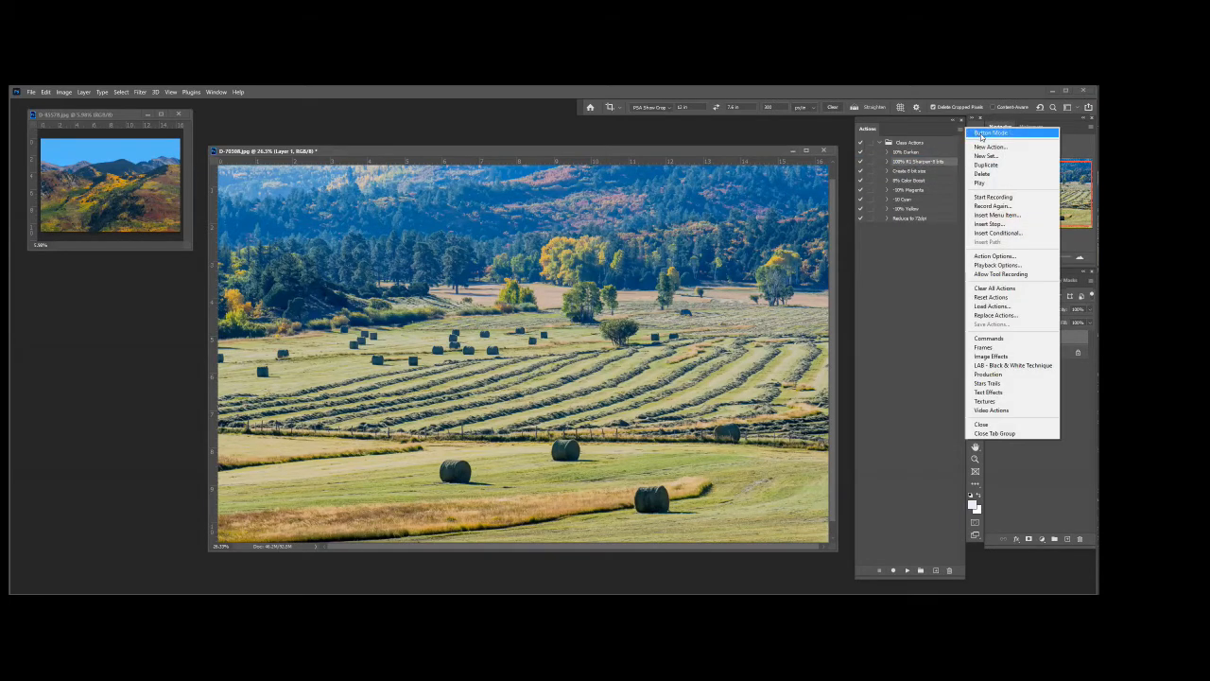
click(983, 132)
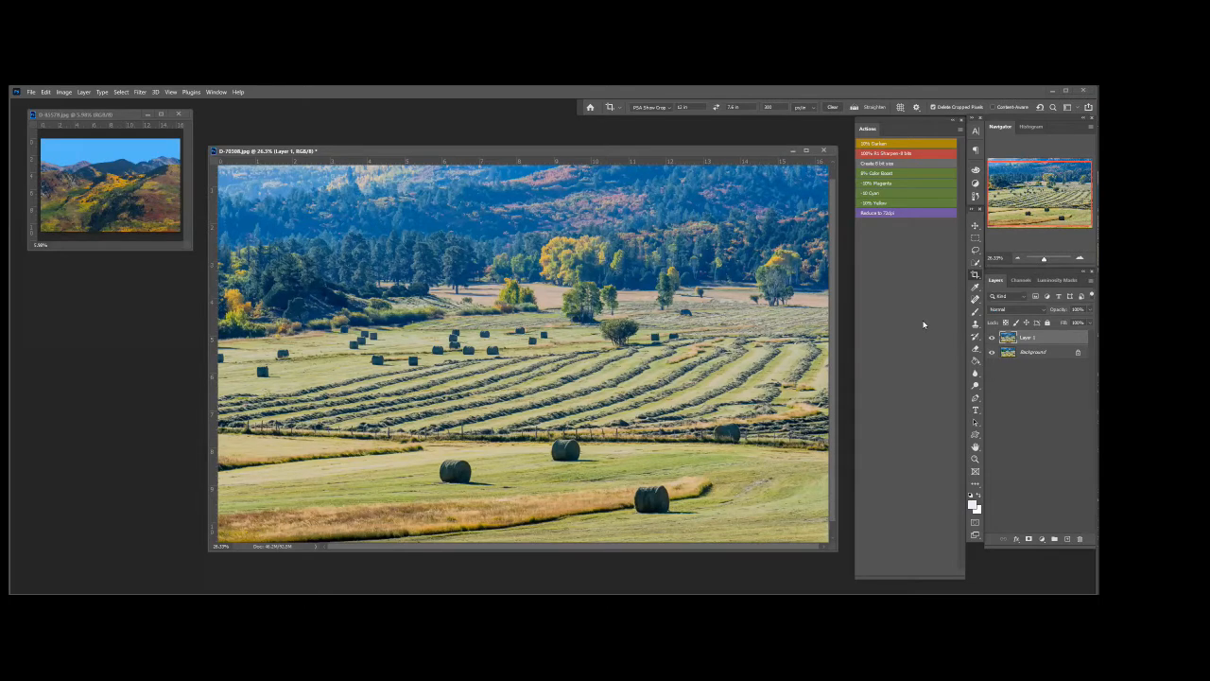
Fit the hay field image in its window and close it without saving the changes
key(ctrl+0)
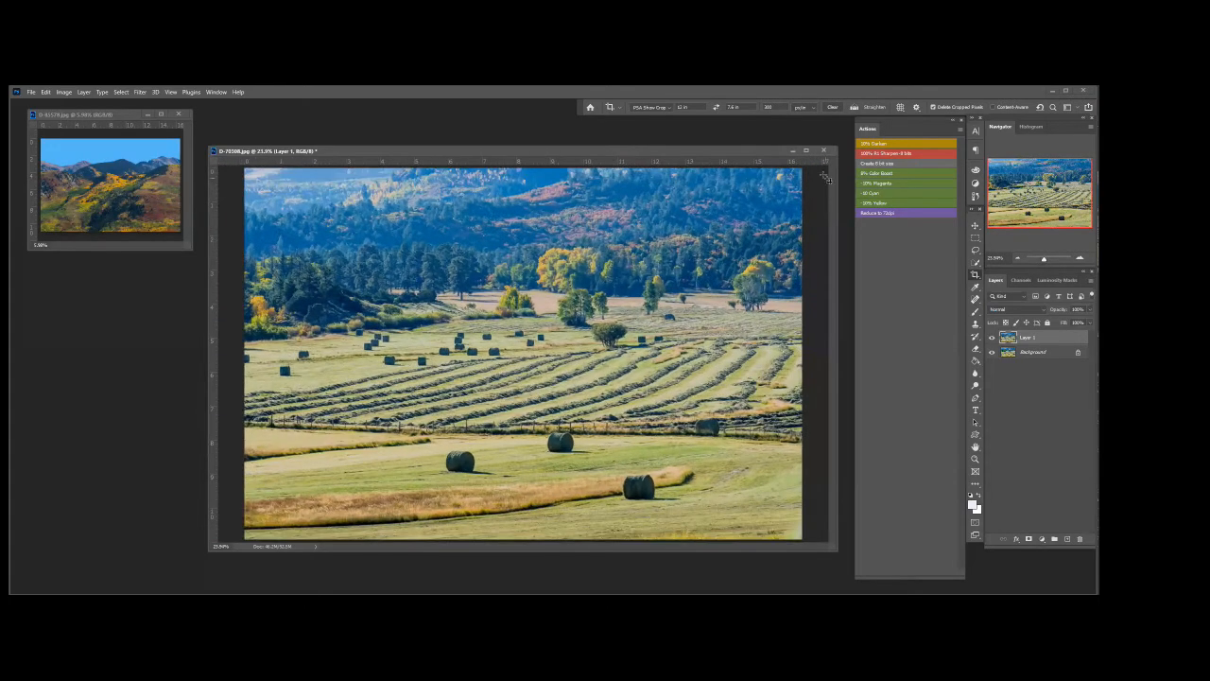
click(823, 150)
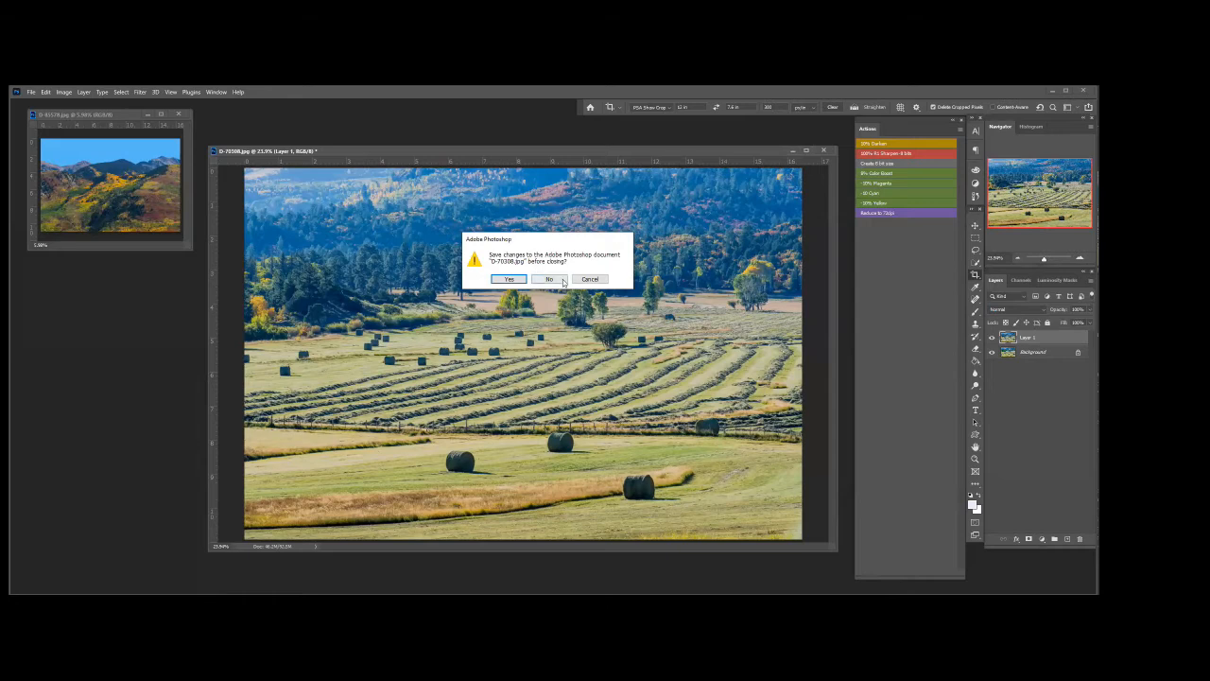
click(556, 284)
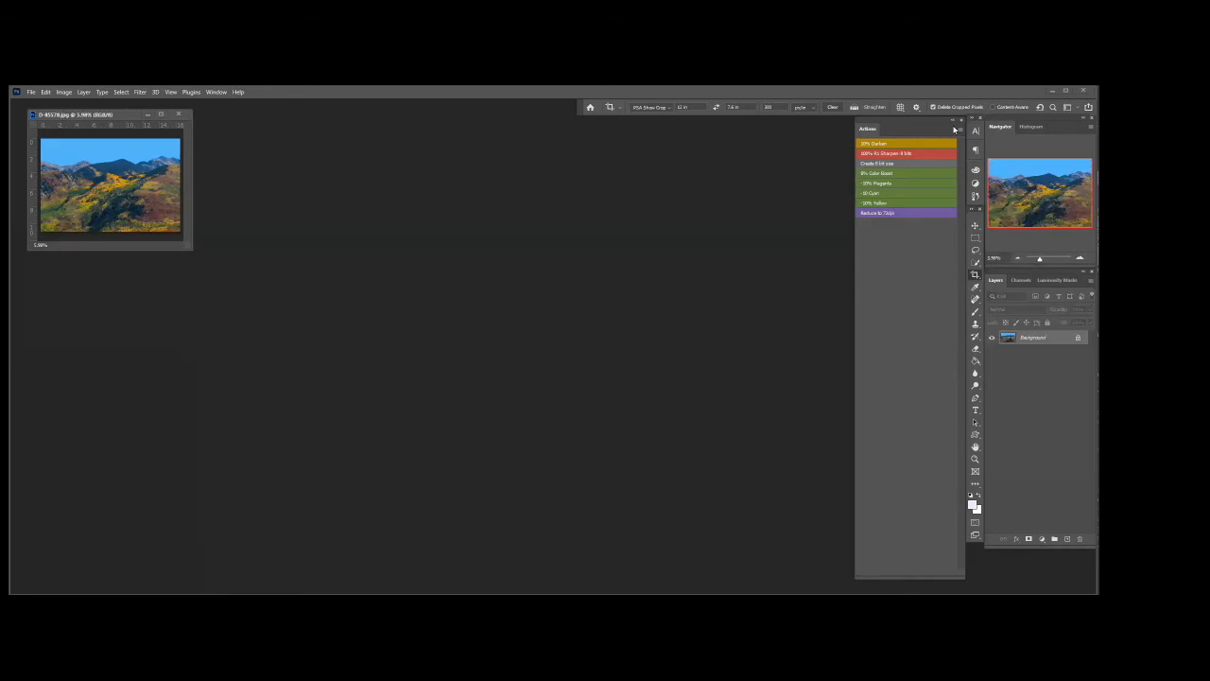
Clear all actions, confirming the deletion of the whole list
click(961, 129)
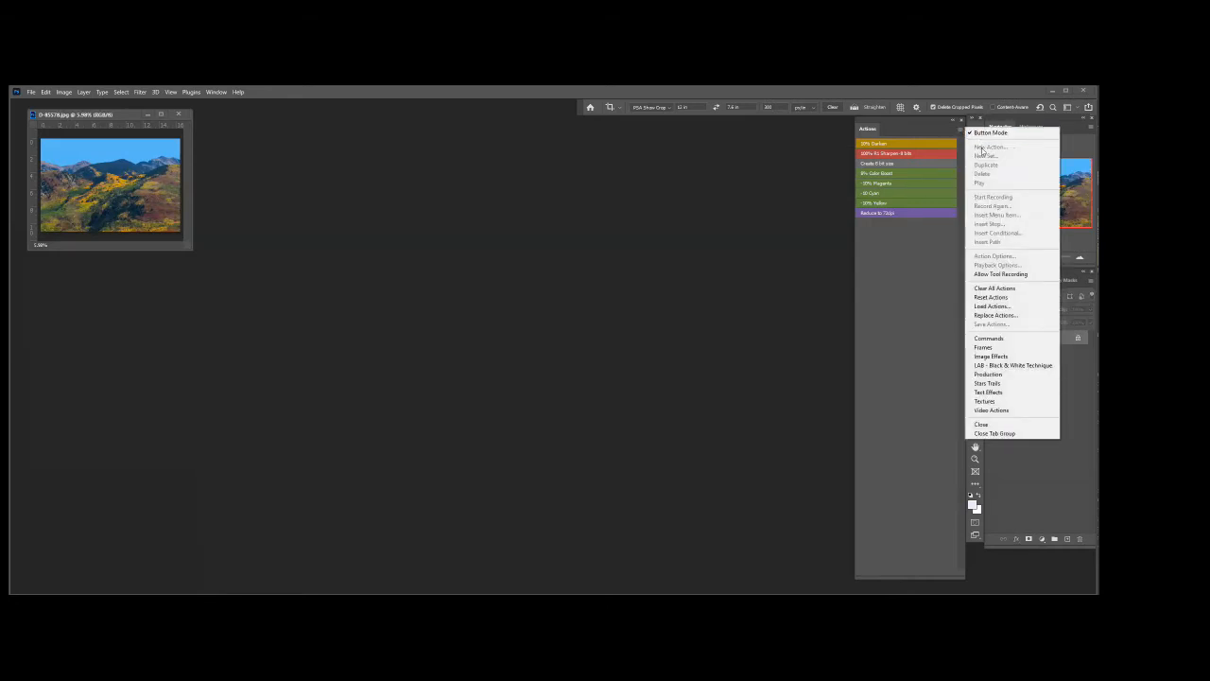
click(1005, 289)
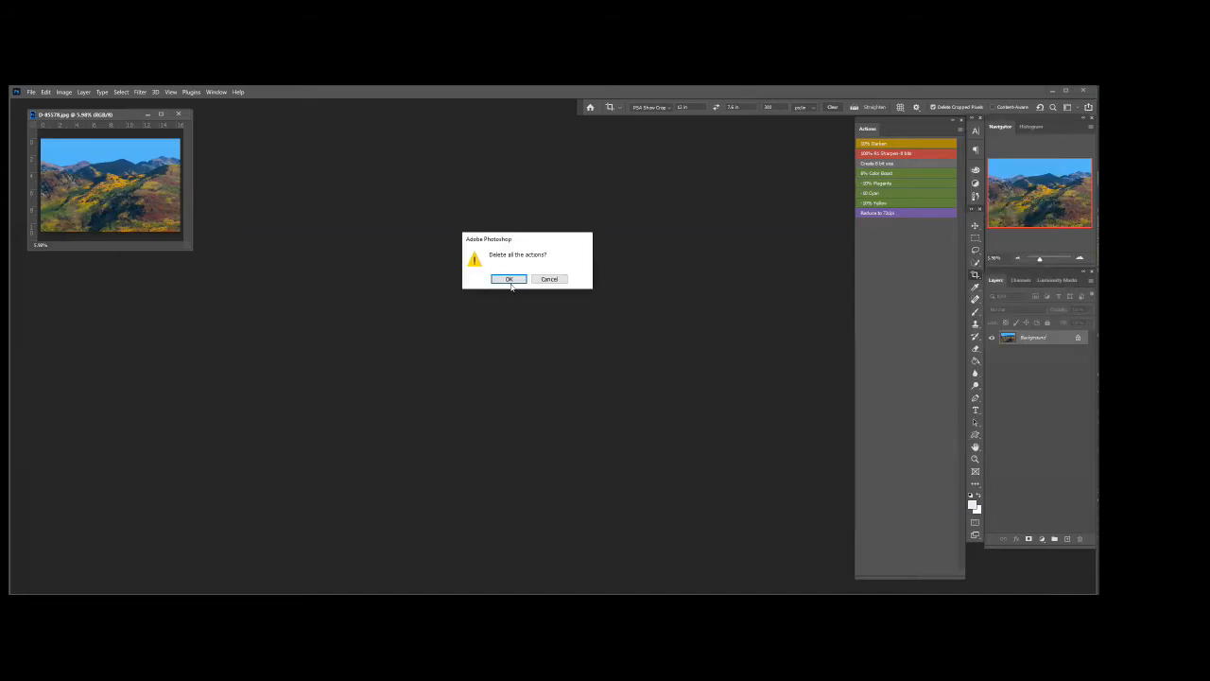
key(Return)
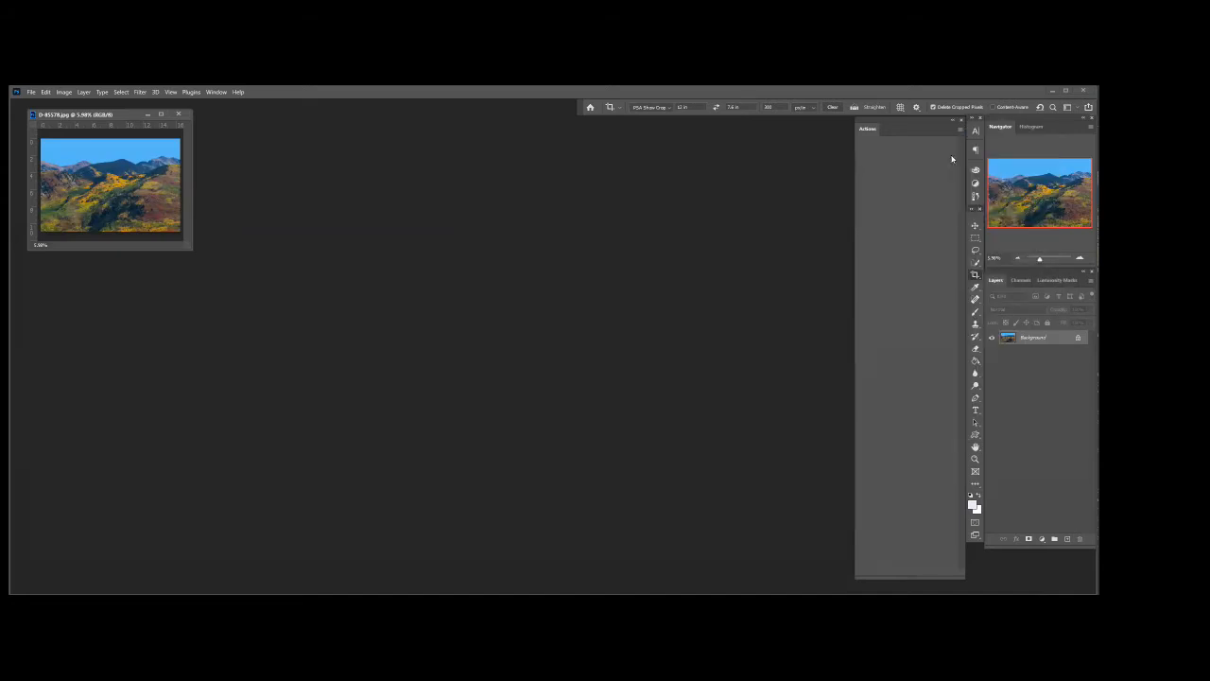
Load the photographer's own personally named actions file from the 4TB (E:) drive
click(962, 130)
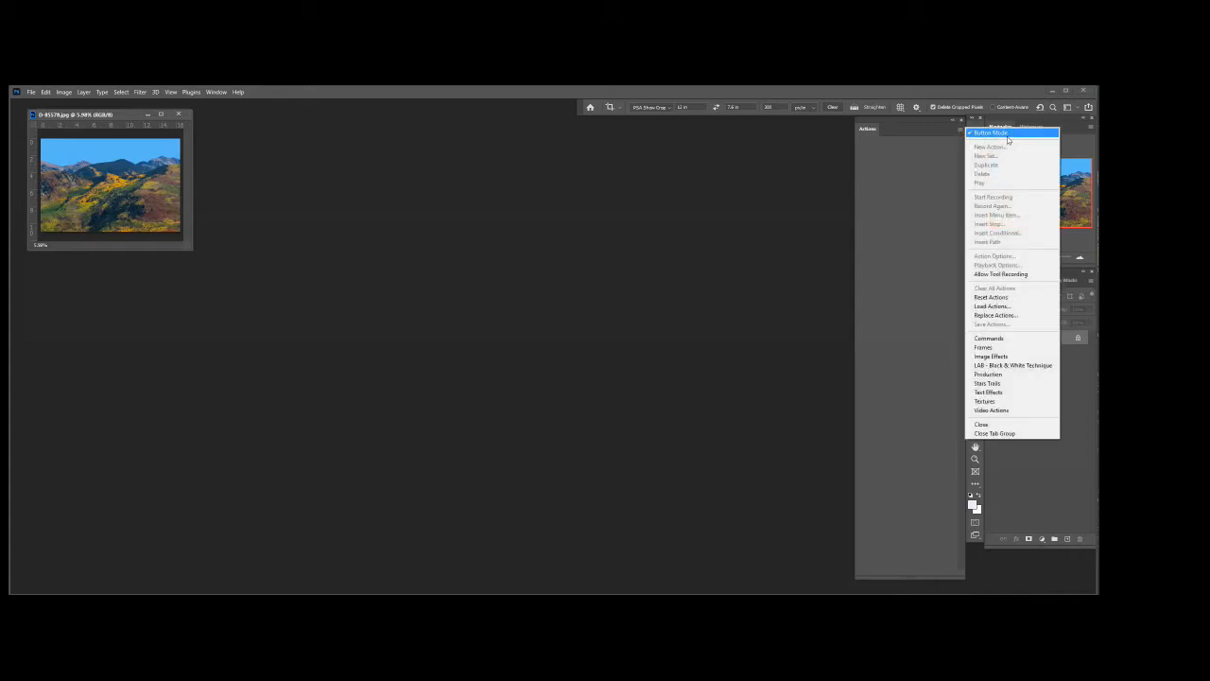
click(994, 307)
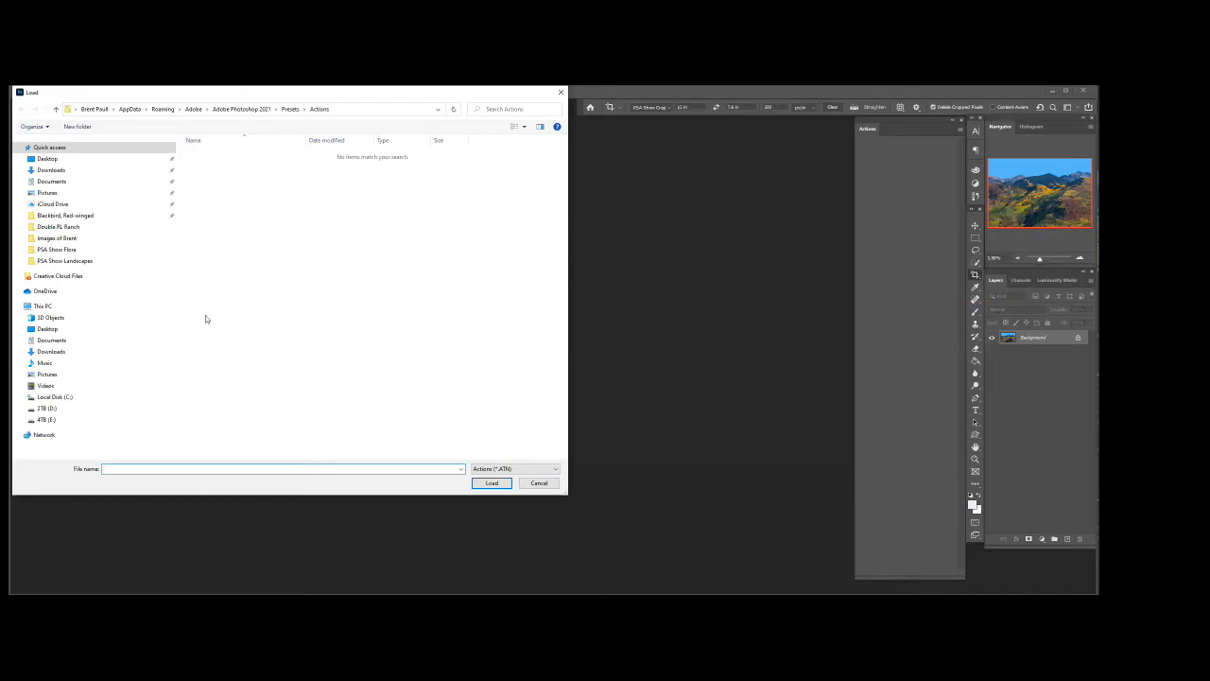
click(45, 418)
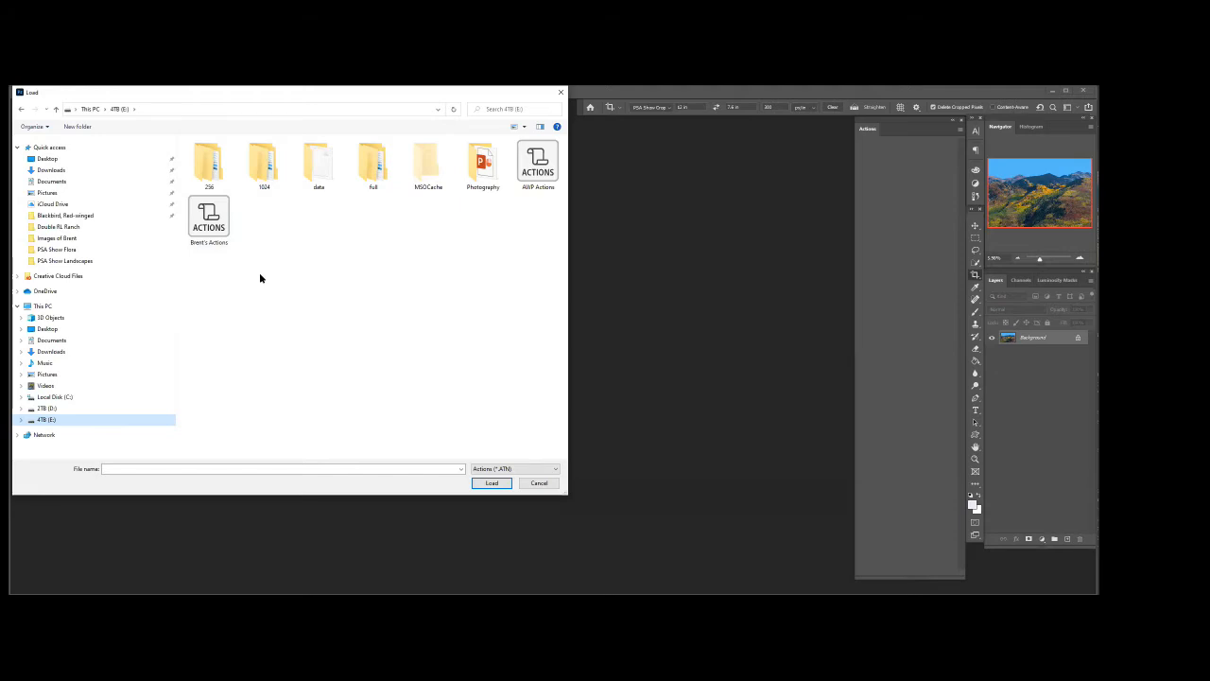
click(210, 223)
click(493, 483)
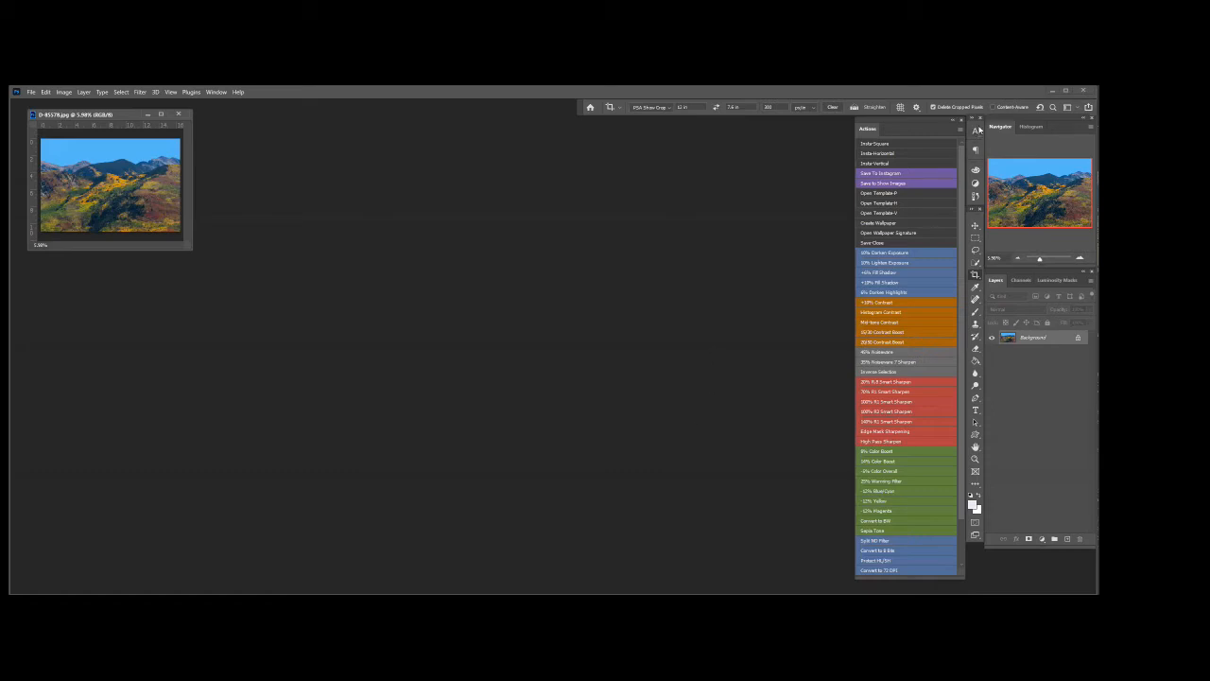
click(961, 130)
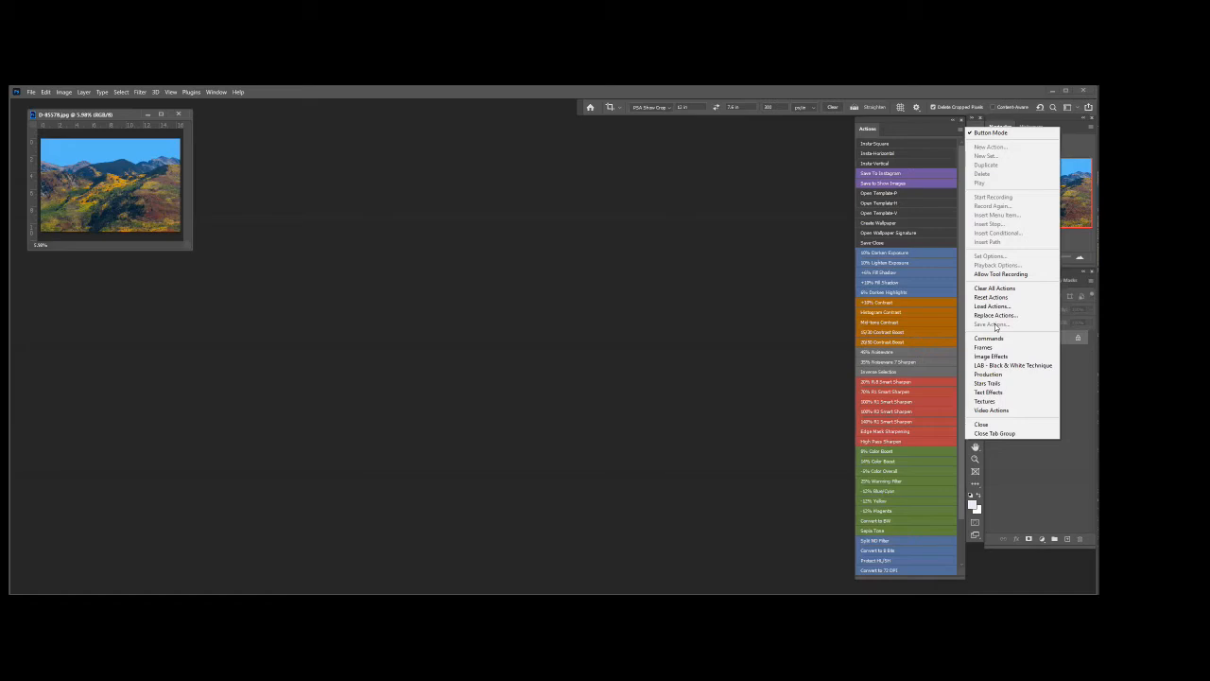
click(766, 315)
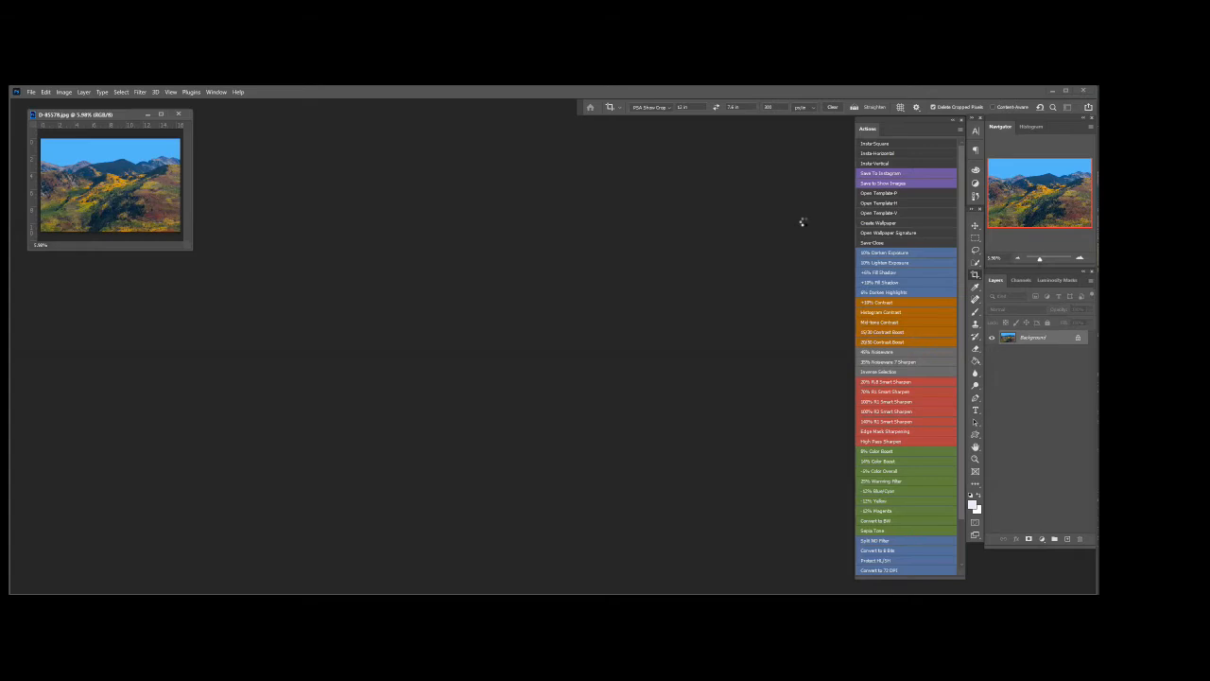
Open the Layout-H.psd template with the Open Template-H action and arrange its enlarged window beside the mountain landscape image
drag(399, 125, 669, 161)
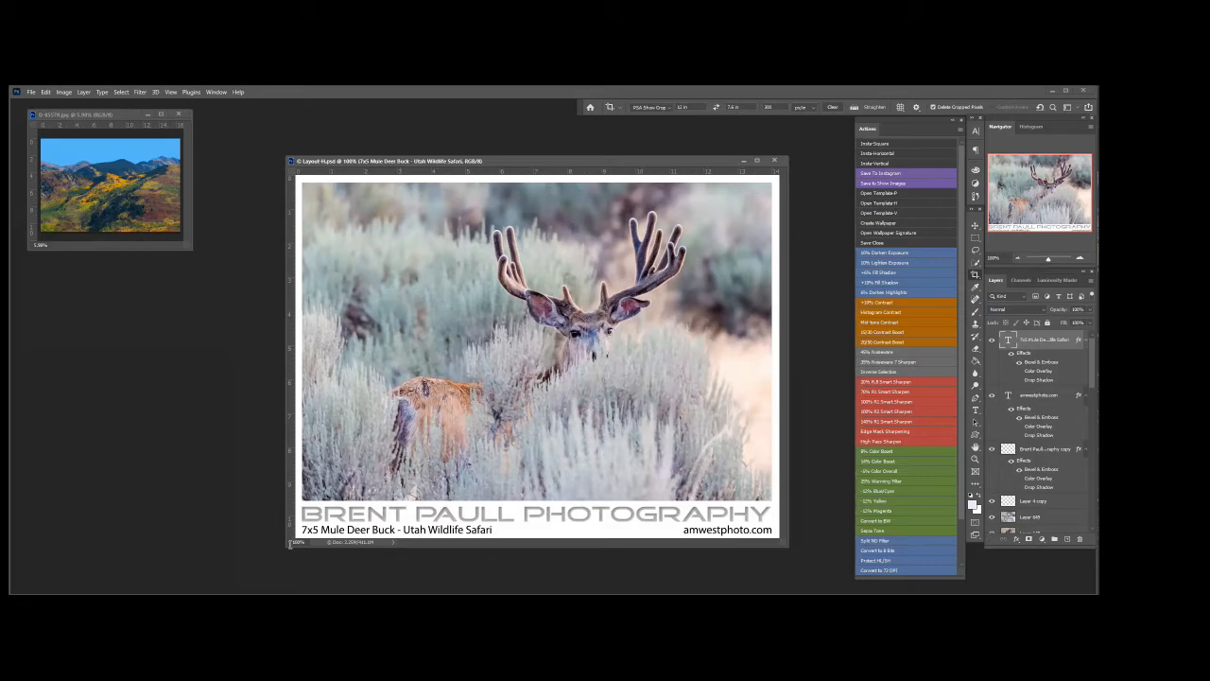
drag(285, 547, 216, 579)
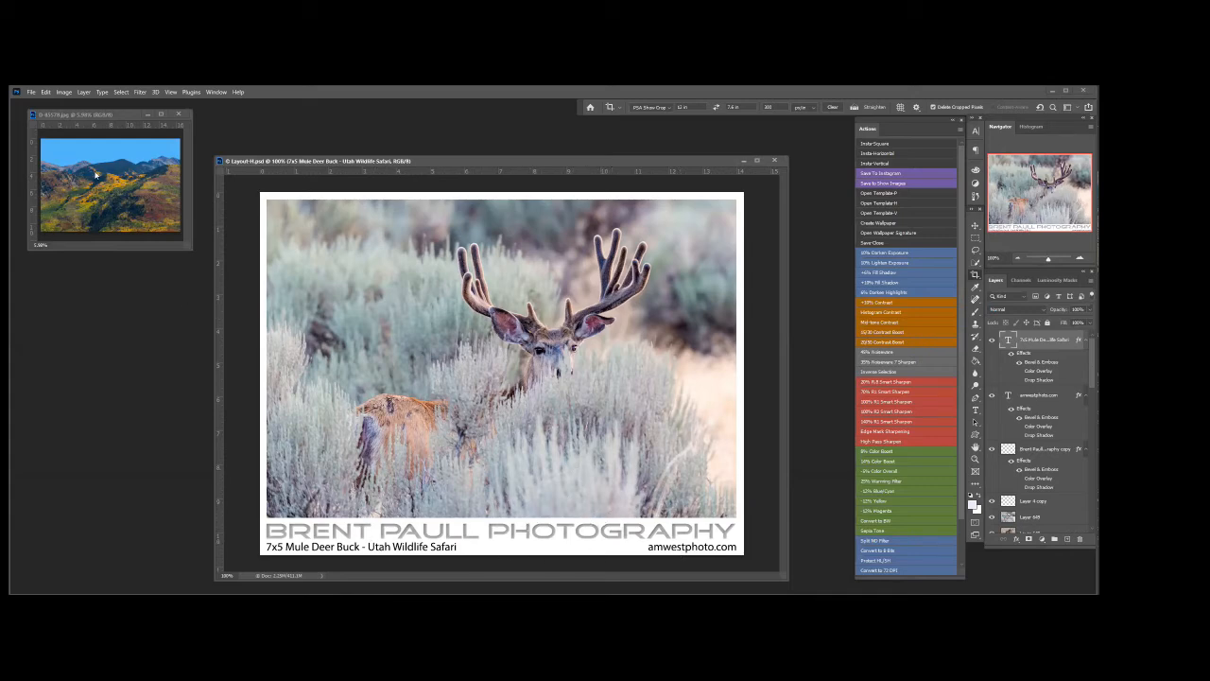
click(113, 118)
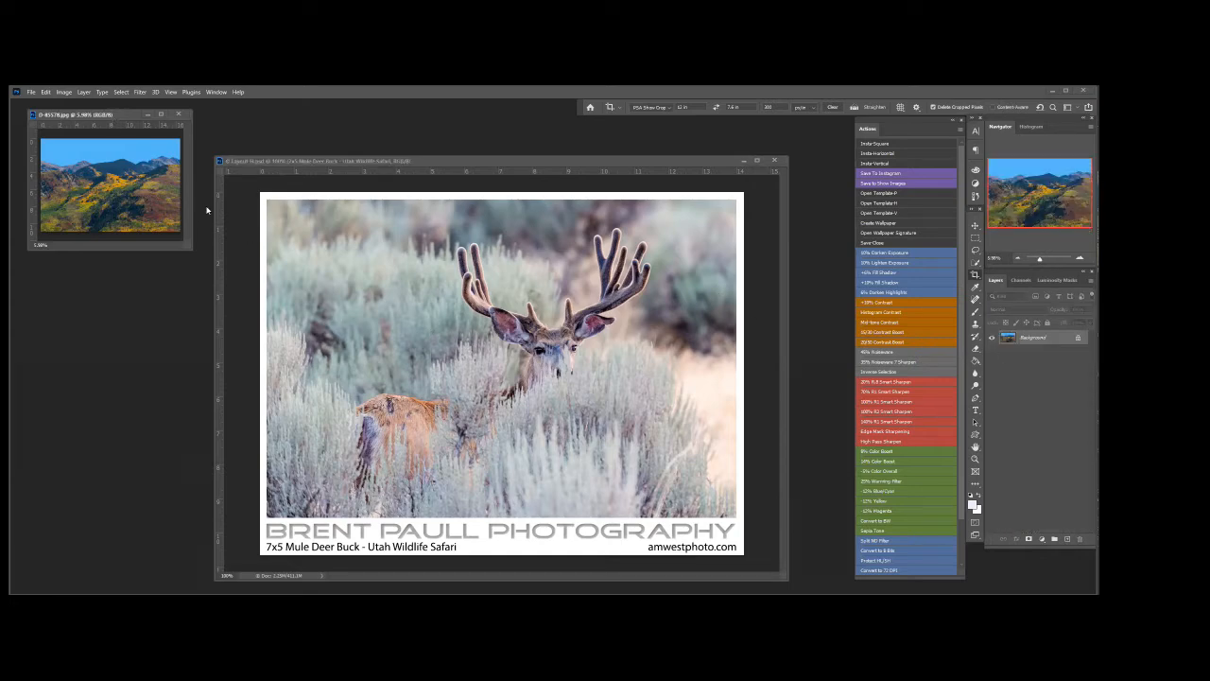
drag(125, 115, 127, 263)
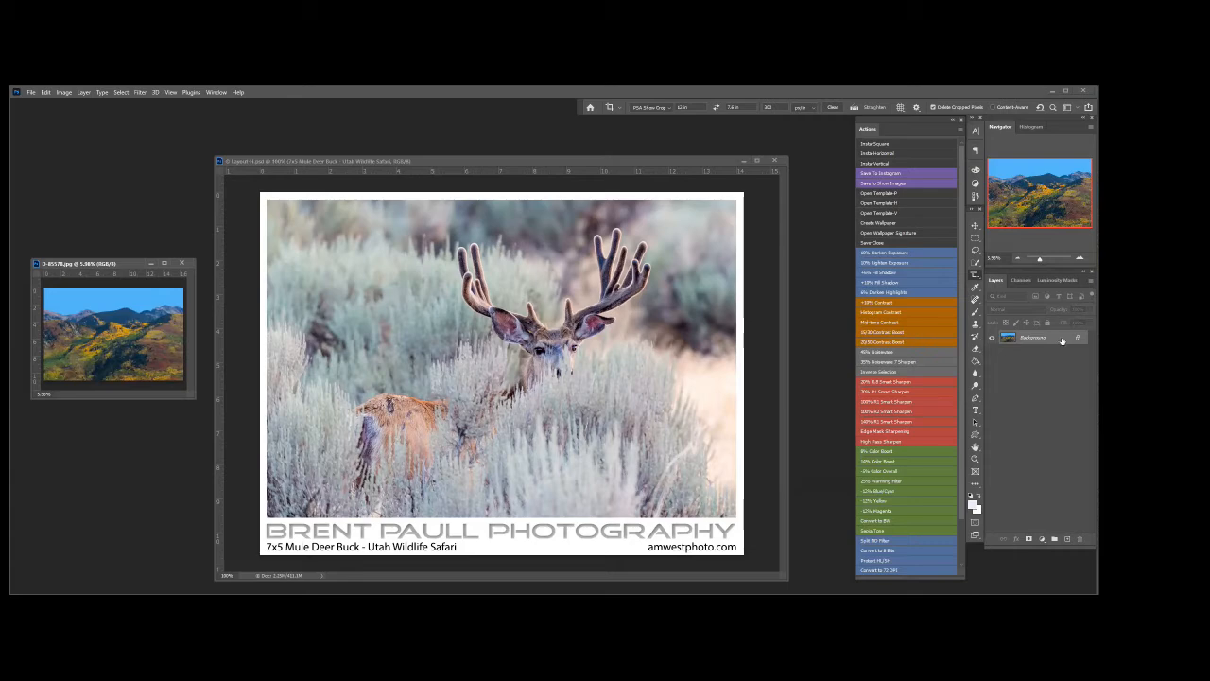
Copy the landscape's Background layer into Layout-H.psd and place it directly below Layer 4 copy
drag(1061, 340, 536, 325)
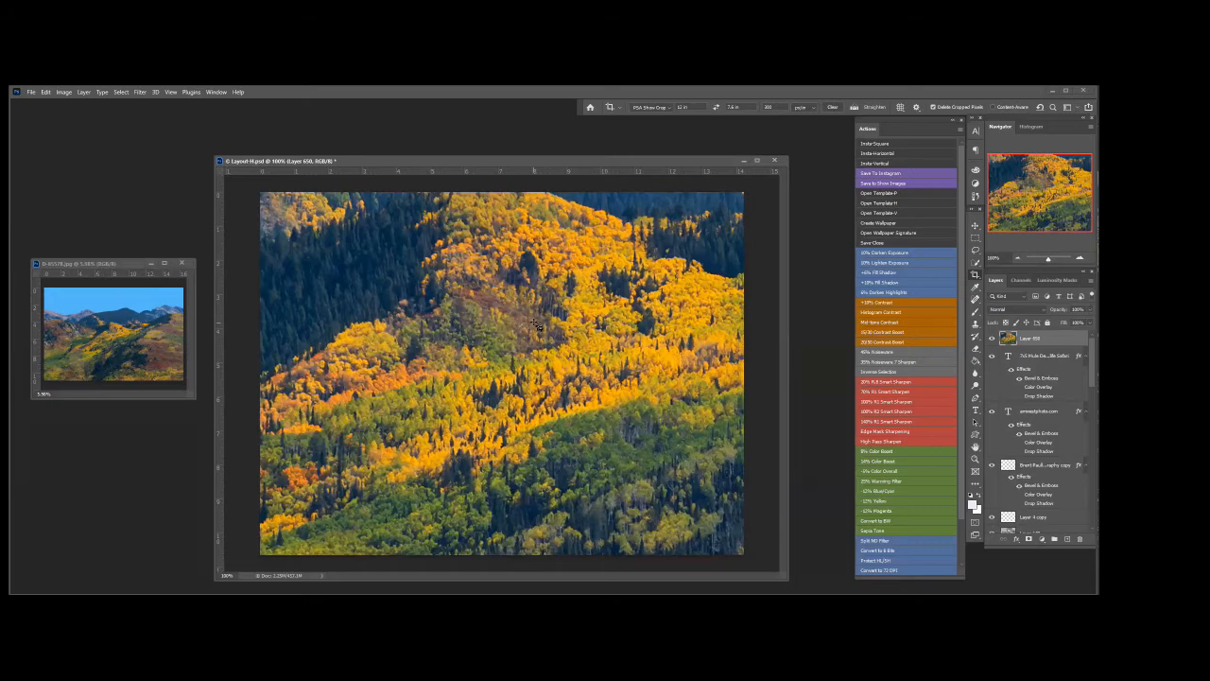
scroll(598, 305, down, 3)
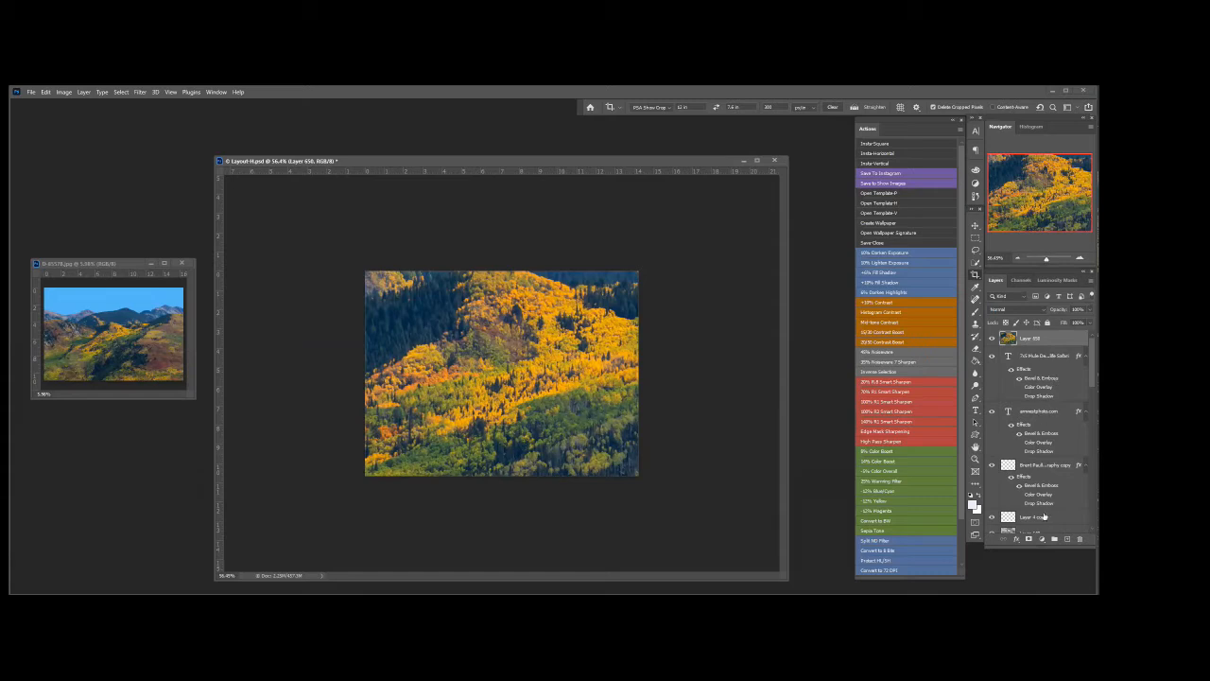
drag(1051, 338, 1047, 518)
scroll(567, 400, up, 3)
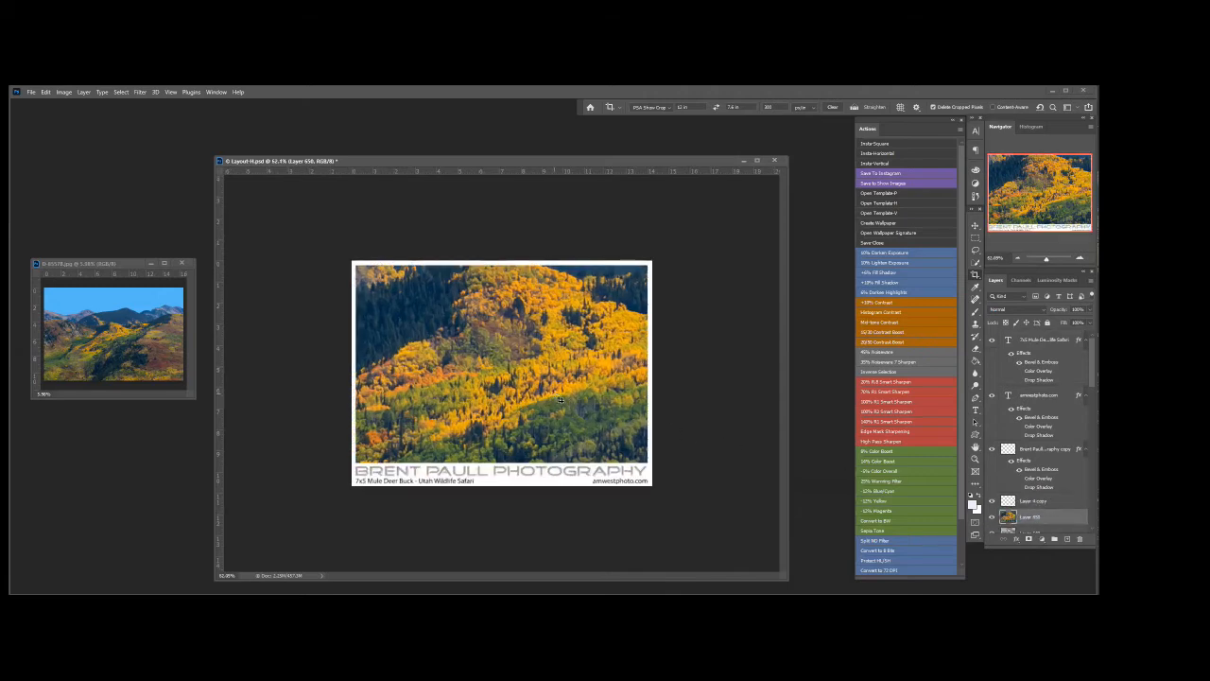
scroll(561, 401, up, 1)
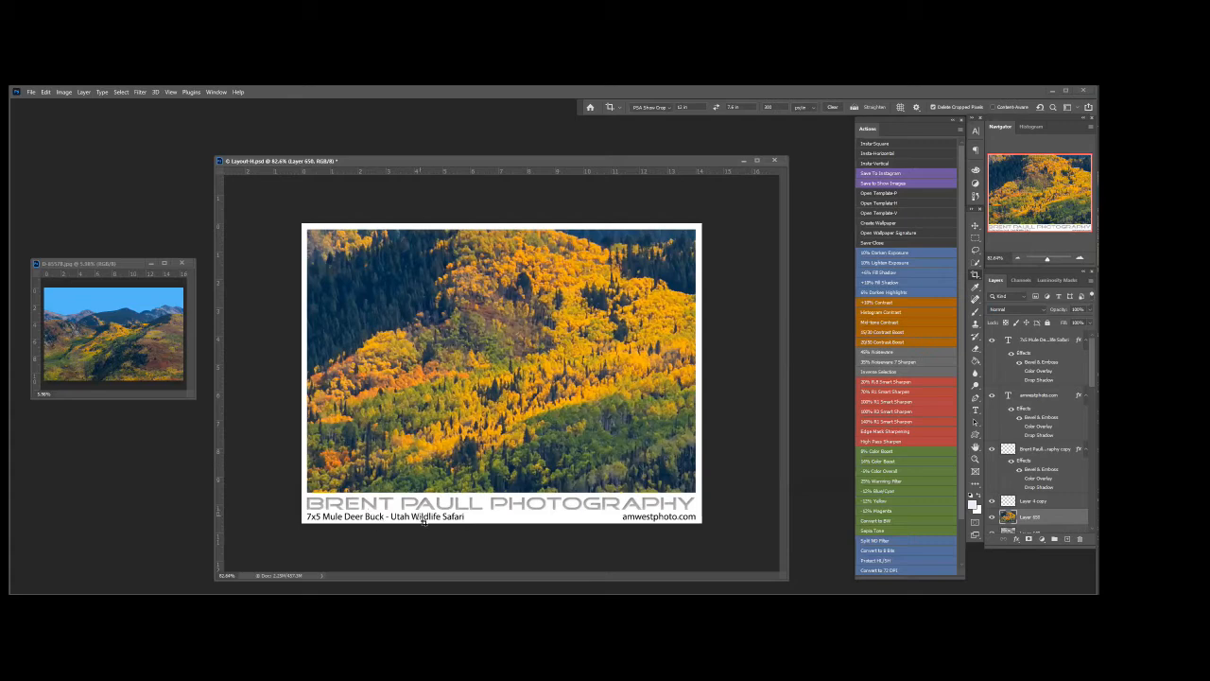
Change the template's caption to "McLane Pas - Colordo Fall Safari" with the Type tool
key(t)
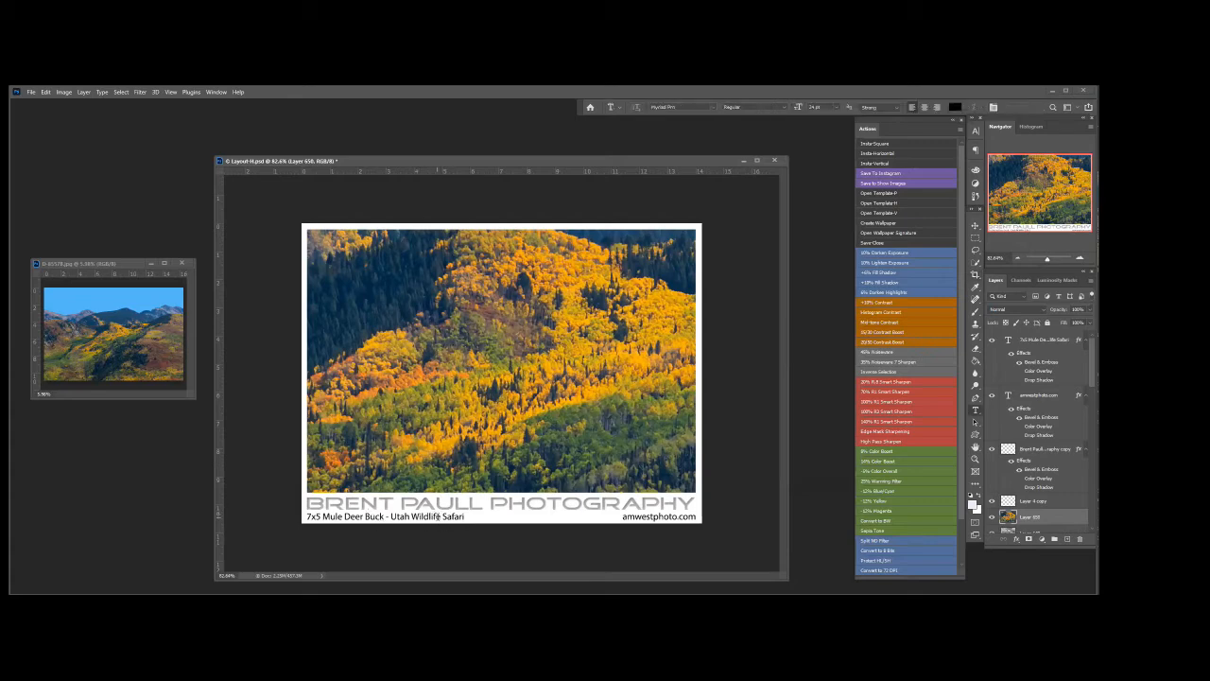
drag(441, 516, 387, 516)
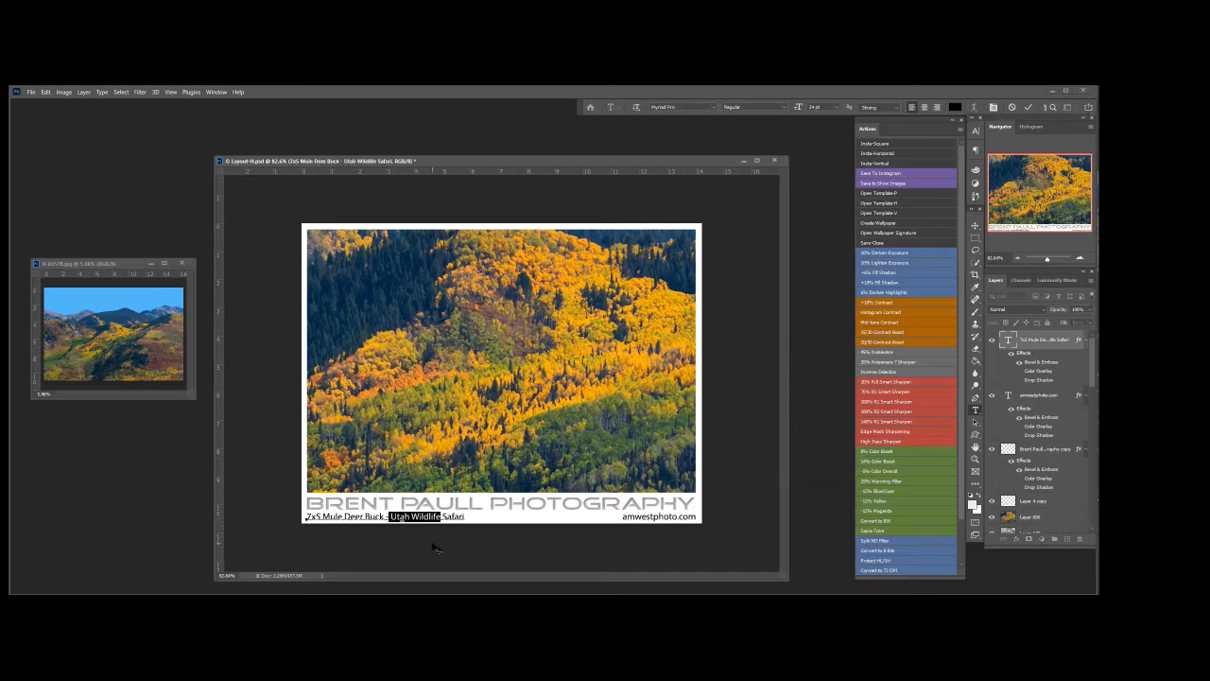
key(BackSpace)
text(Colordo Fall)
drag(382, 516, 268, 515)
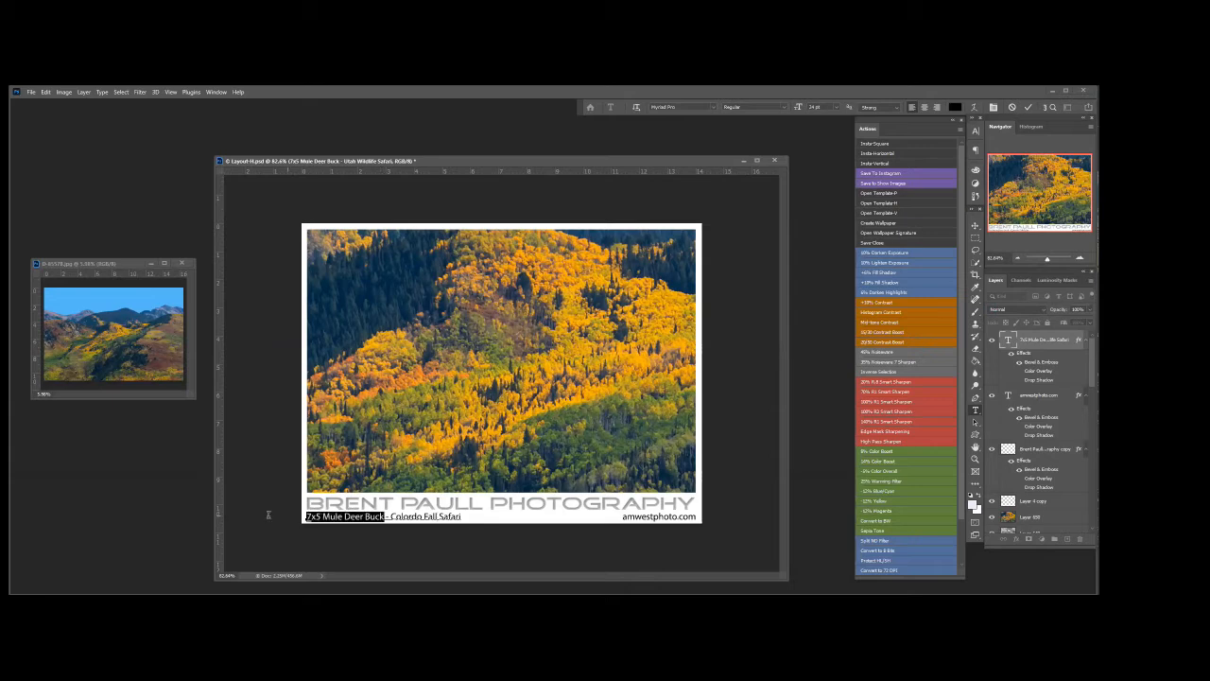
text(MMcLa)
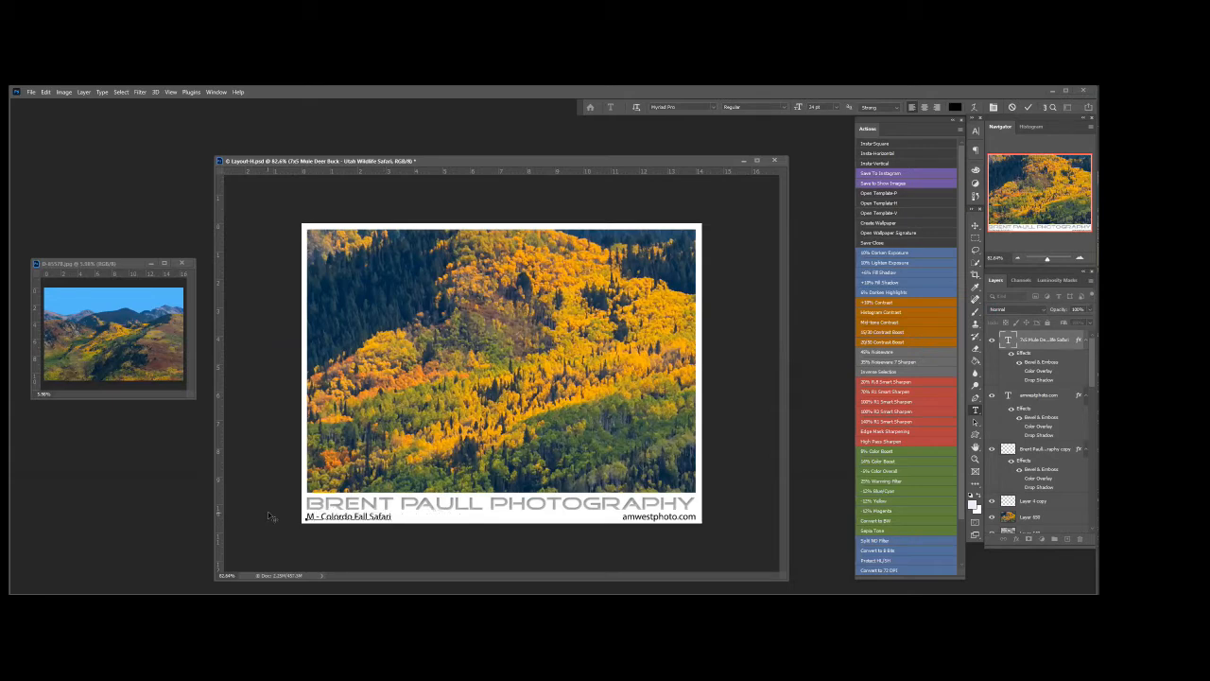
text(ne Pas)
Free-transform the landscape layer in Layout-H.psd to about 30% and move it over the template's picture frame
scroll(409, 390, down, 13)
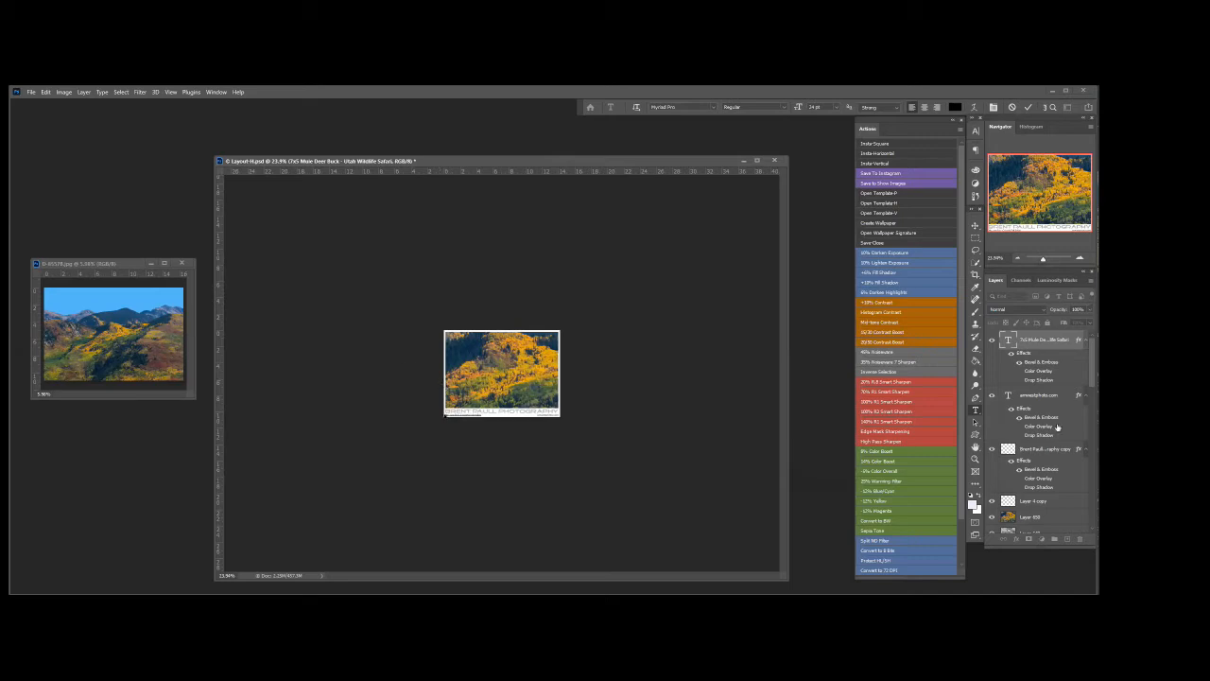
scroll(1092, 378, down, 3)
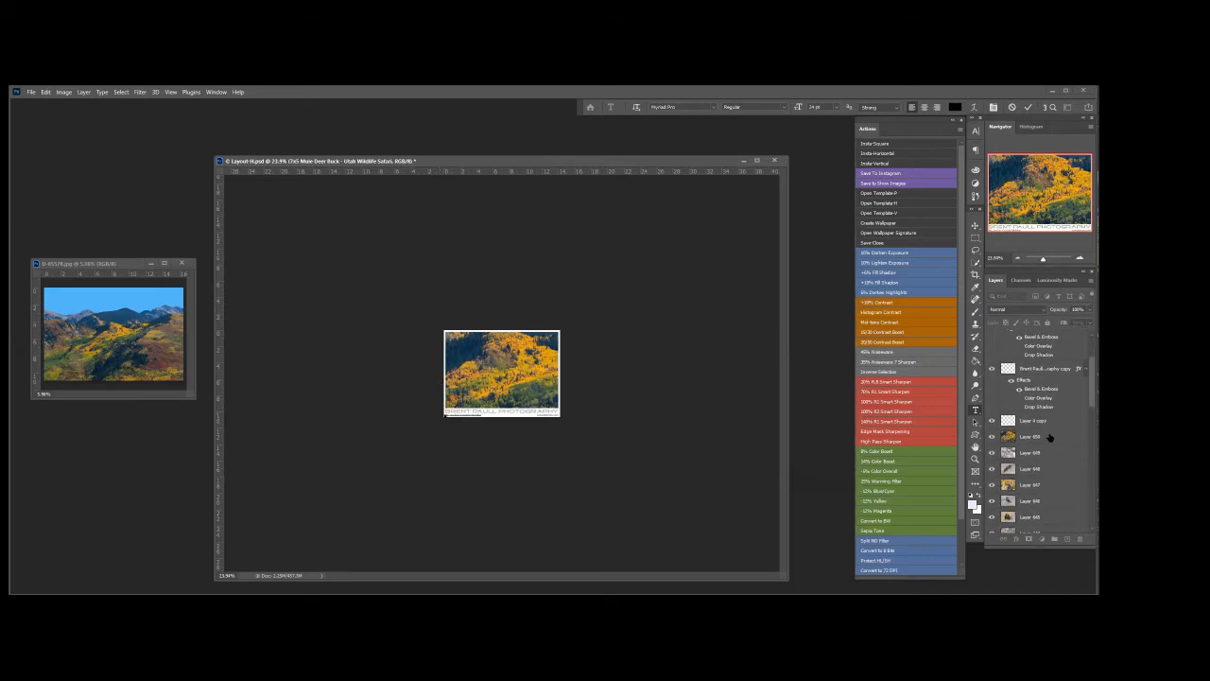
click(1049, 437)
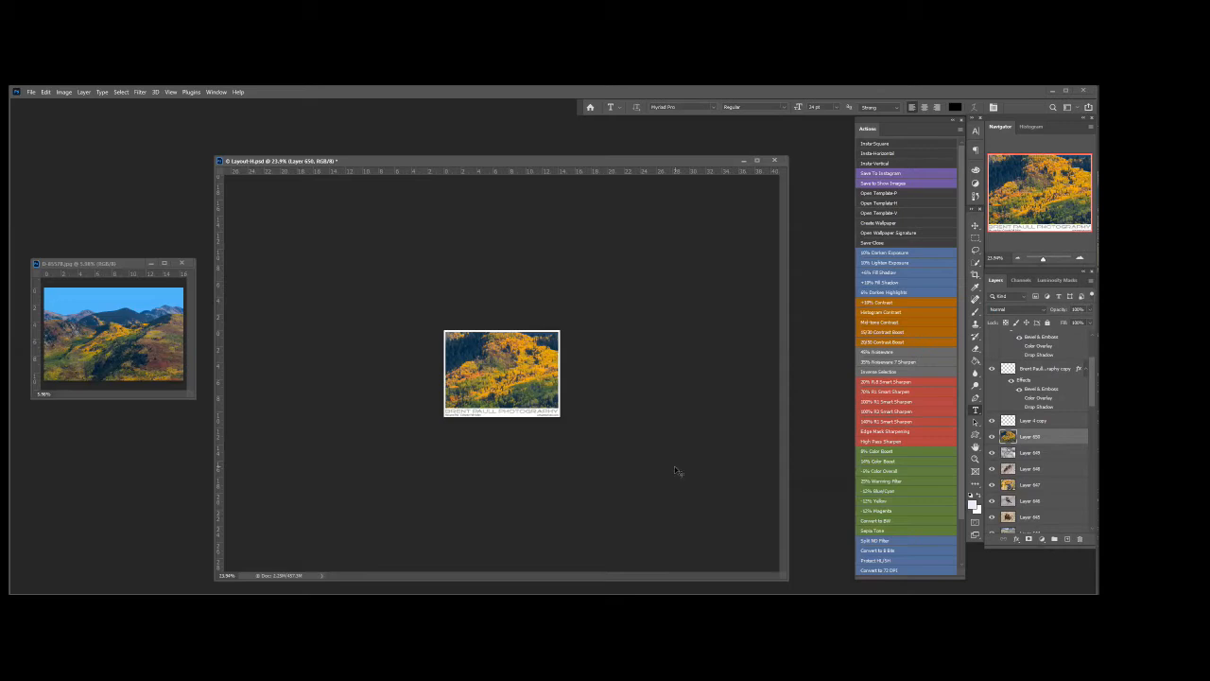
key(ctrl+t)
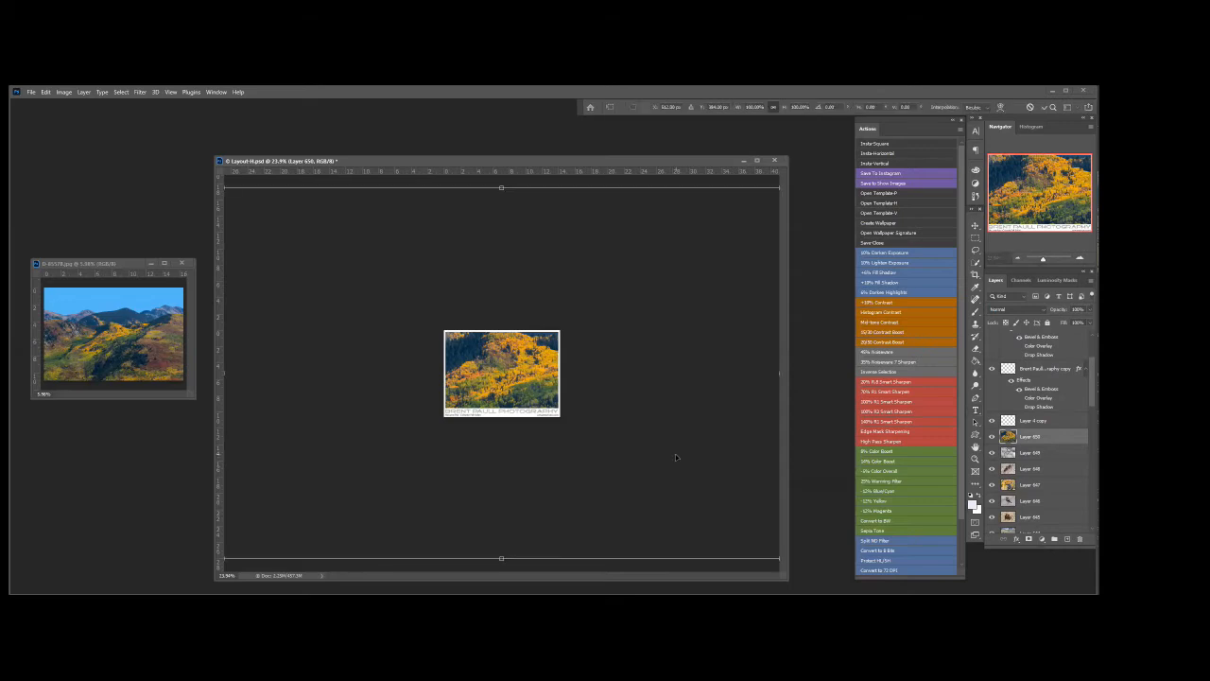
key(ctrl+0)
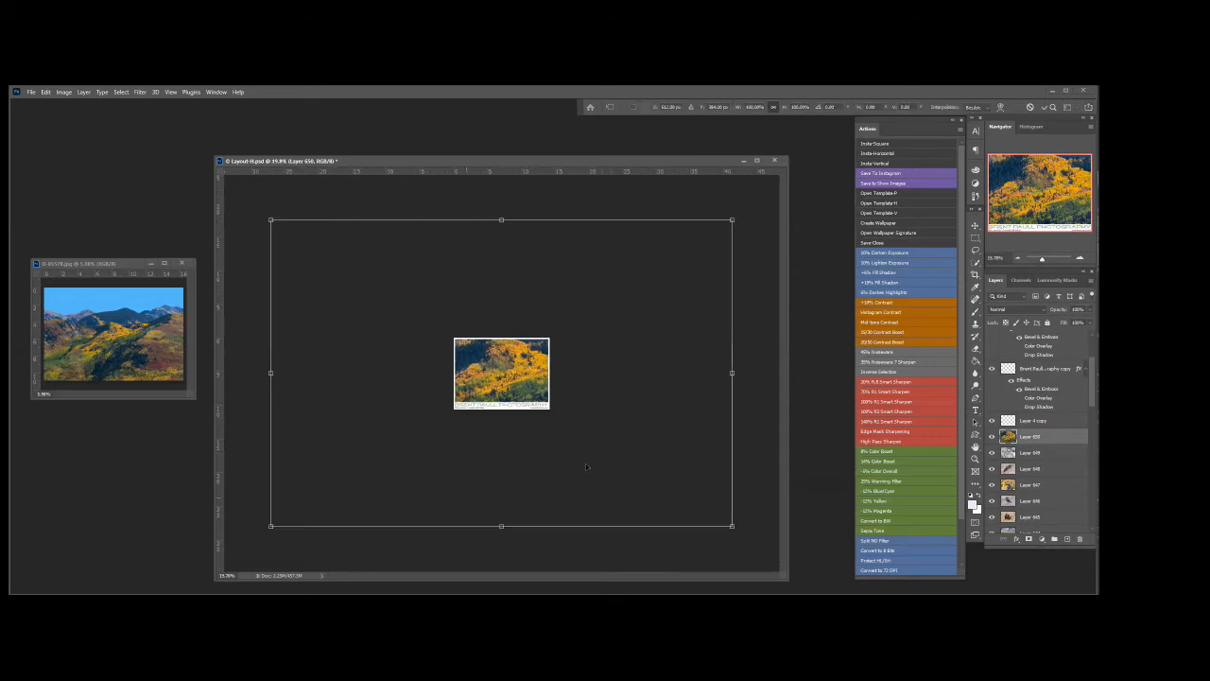
drag(270, 219, 594, 432)
drag(655, 475, 506, 362)
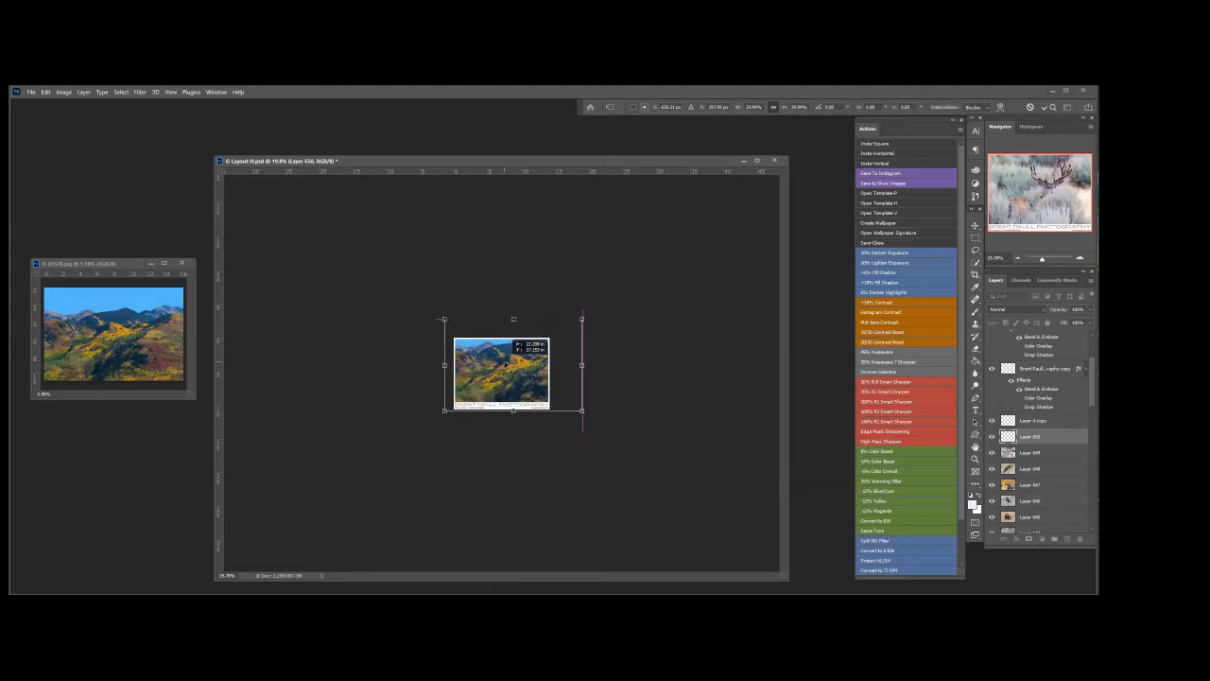
Reduce the landscape layer further to about 24%, position it to fill the frame and apply the transformation
scroll(505, 362, up, 4)
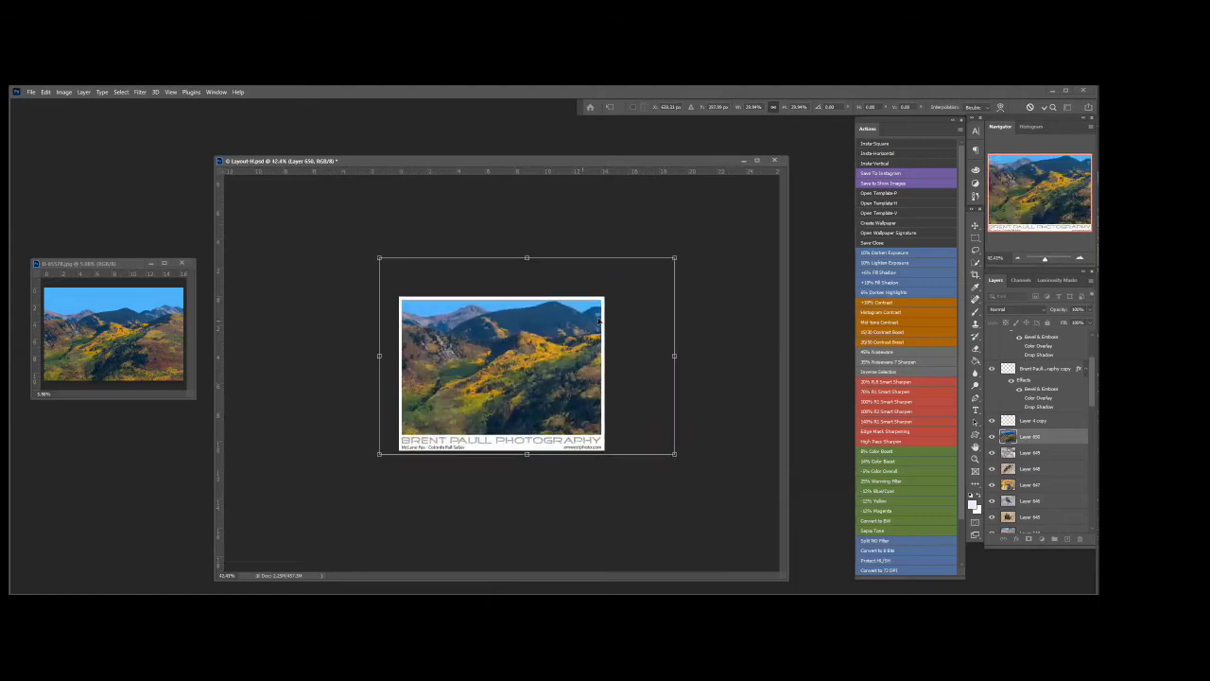
drag(674, 257, 611, 288)
drag(485, 412, 490, 401)
key(Return)
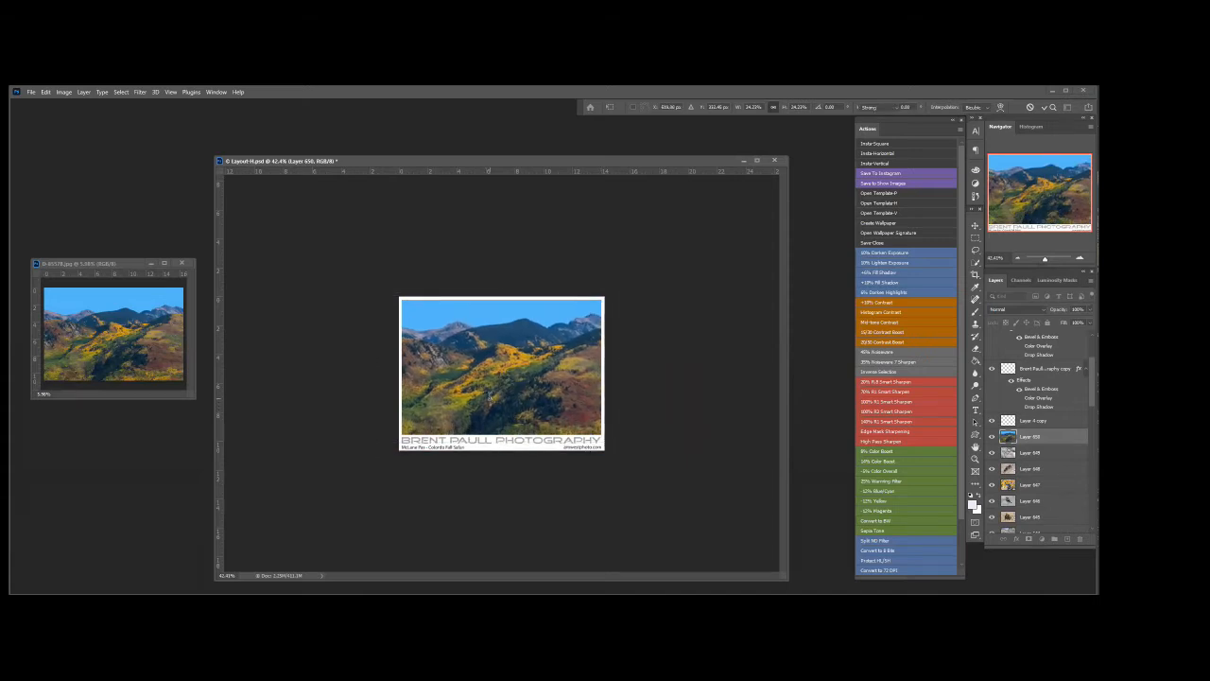
scroll(491, 397, up, 6)
scroll(490, 398, up, 2)
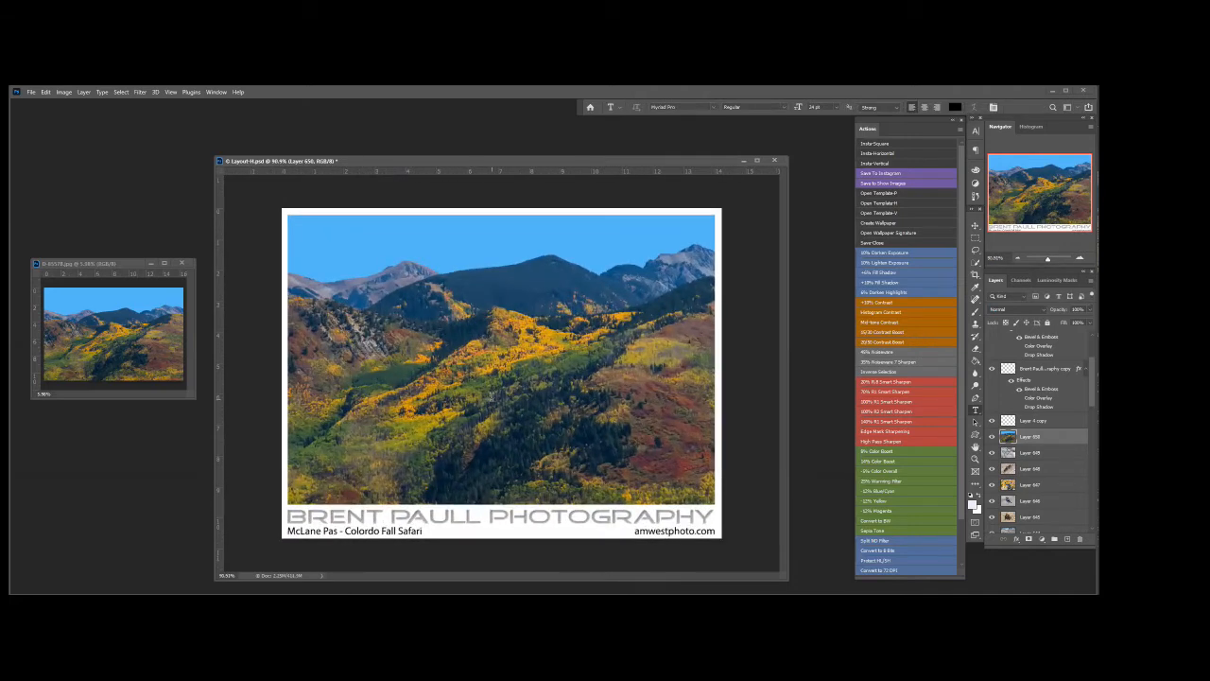
drag(1091, 388, 1091, 358)
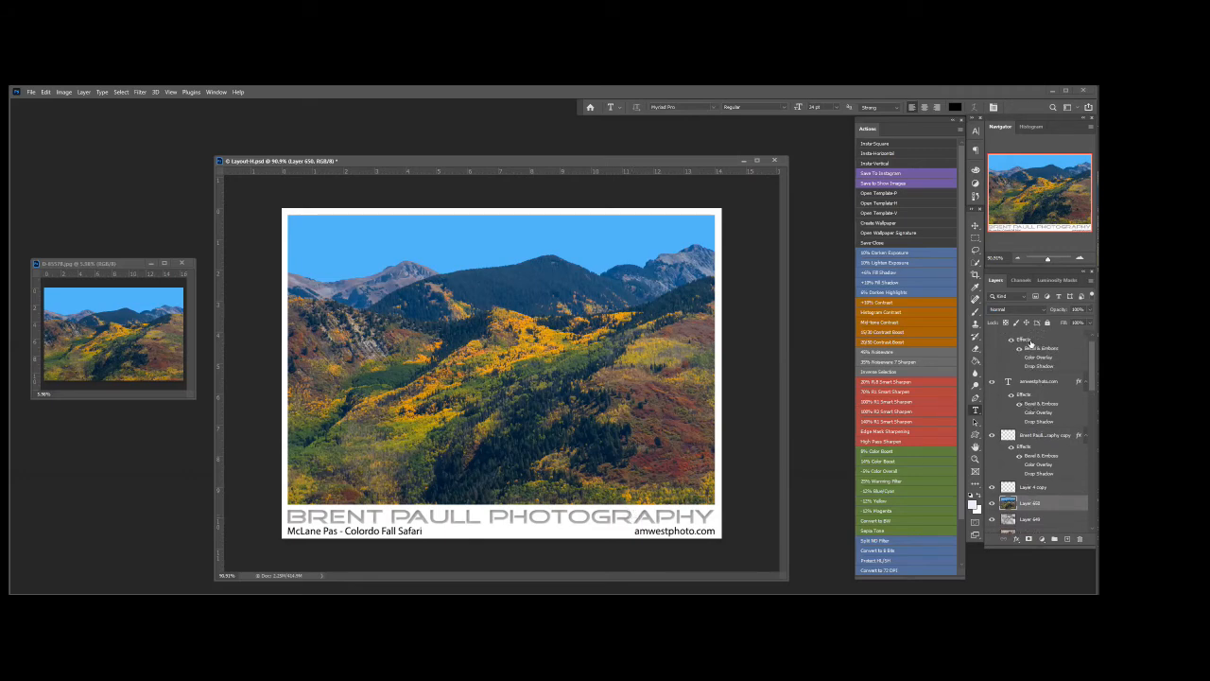
scroll(1084, 363, up, 1)
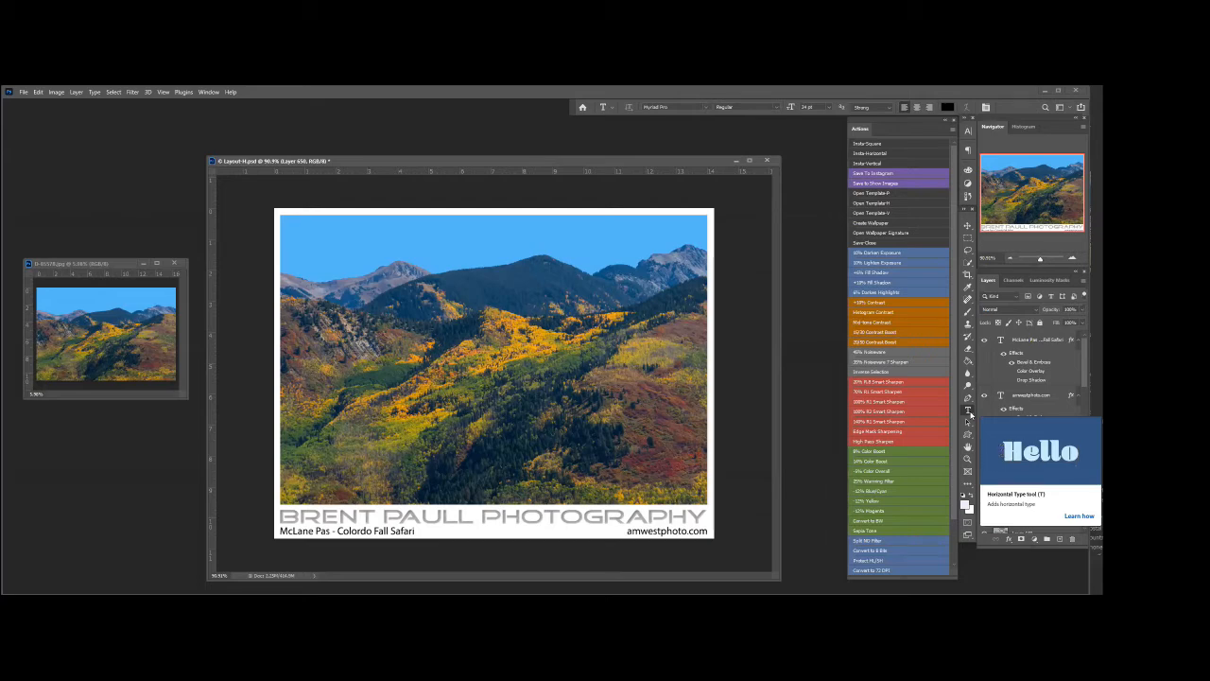
Close Layout-H.psd without saving, then enlarge and reposition the landscape image's window with the picture magnified to fill it
click(773, 161)
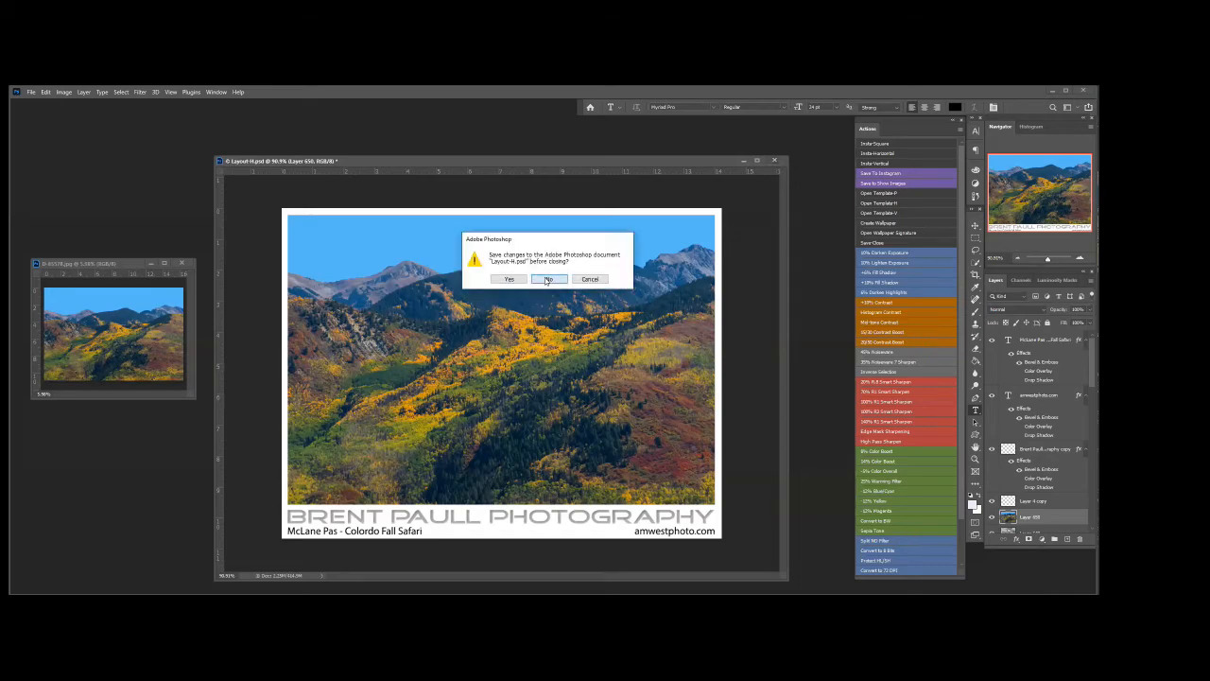
click(547, 280)
drag(194, 398, 792, 540)
drag(573, 258, 605, 124)
drag(498, 132, 552, 159)
key(ctrl+plus)
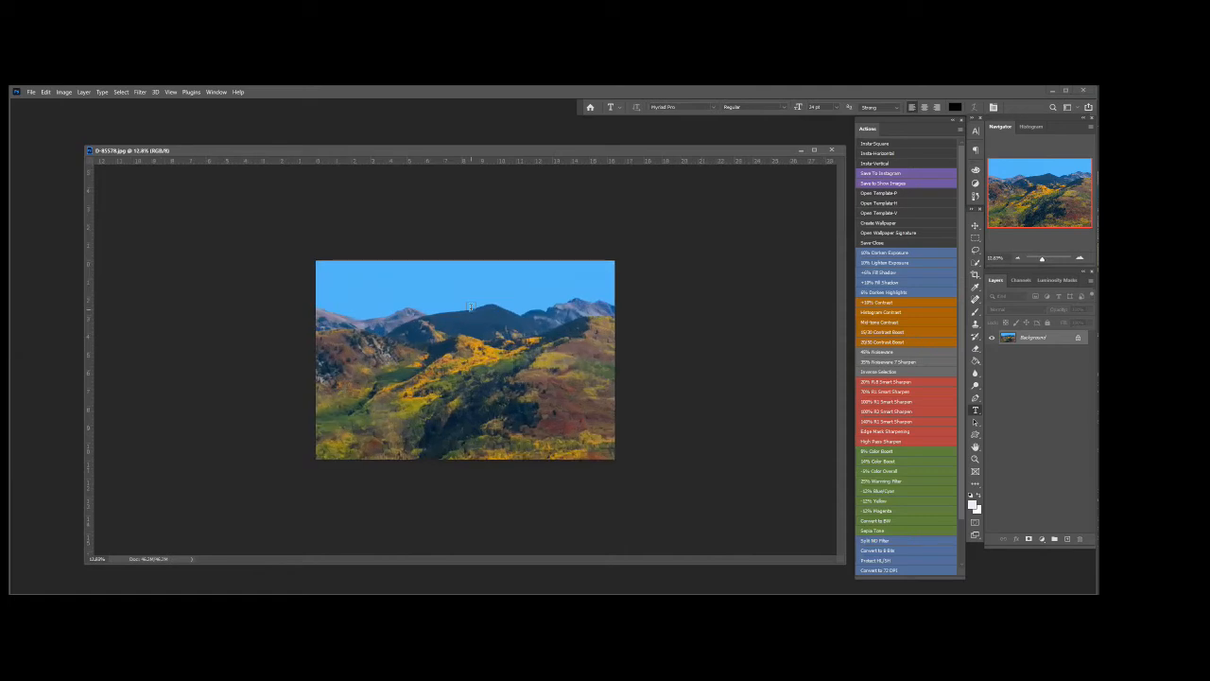
scroll(470, 308, up, 5)
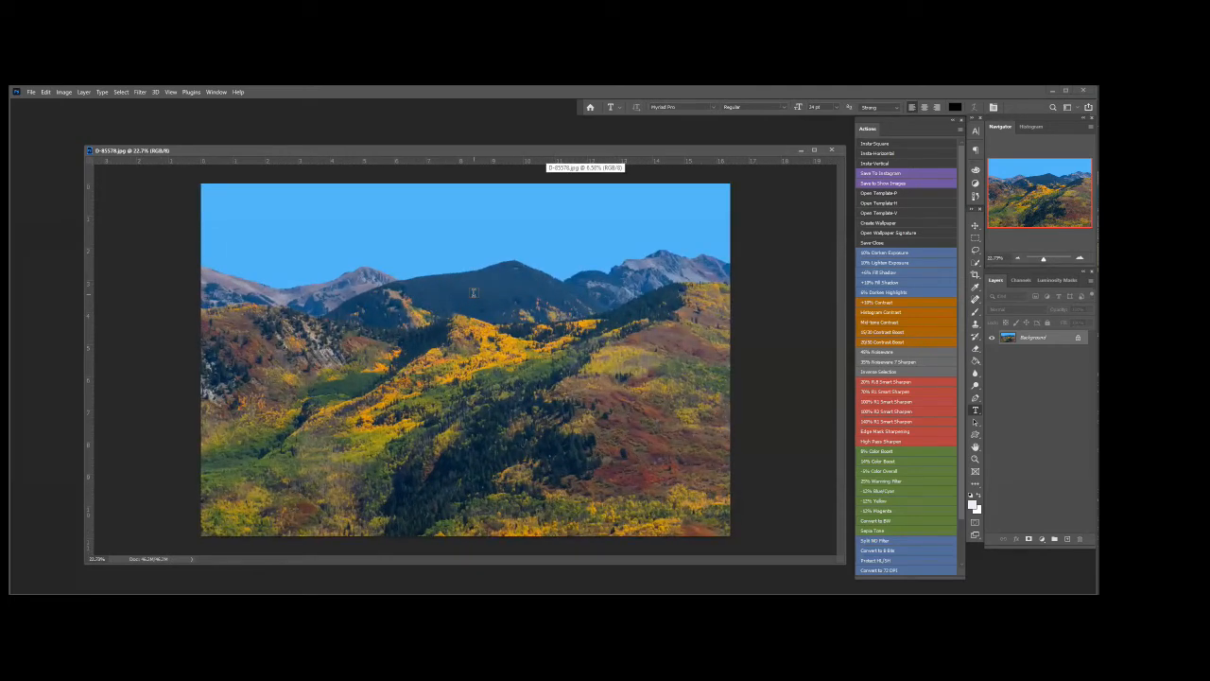
scroll(473, 293, down, 3)
scroll(473, 293, up, 5)
scroll(474, 293, down, 2)
scroll(473, 293, down, 2)
scroll(472, 293, up, 2)
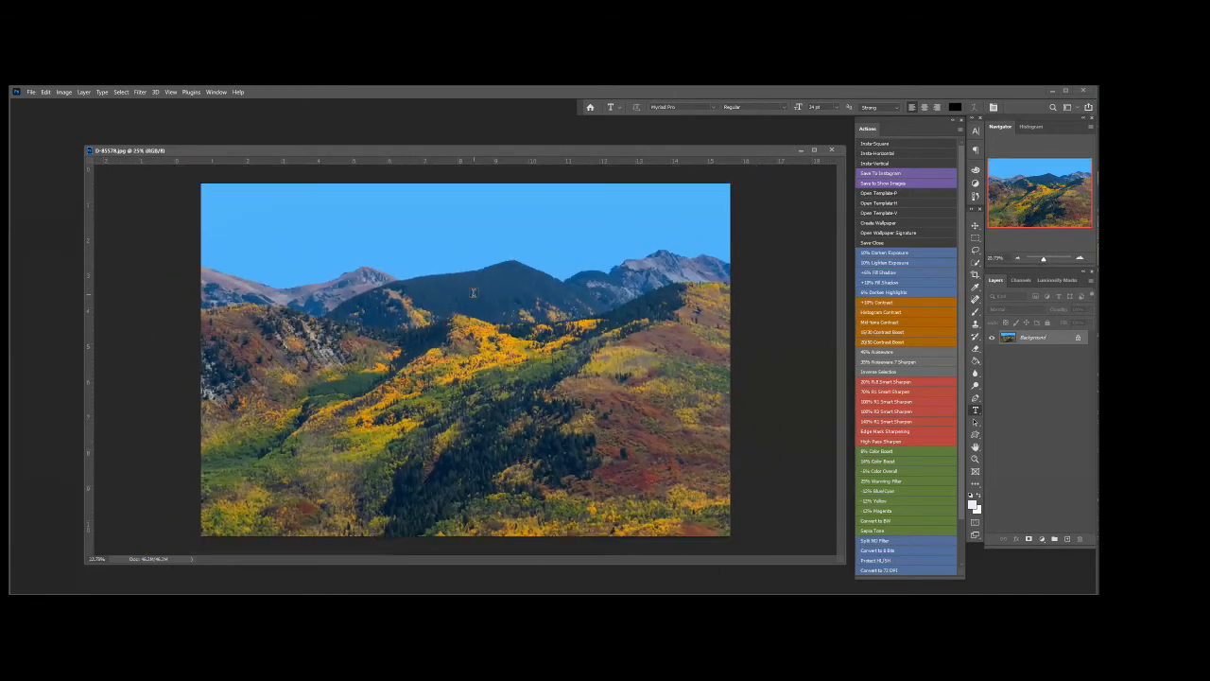
scroll(473, 293, down, 3)
scroll(473, 293, up, 1)
scroll(473, 293, up, 1)
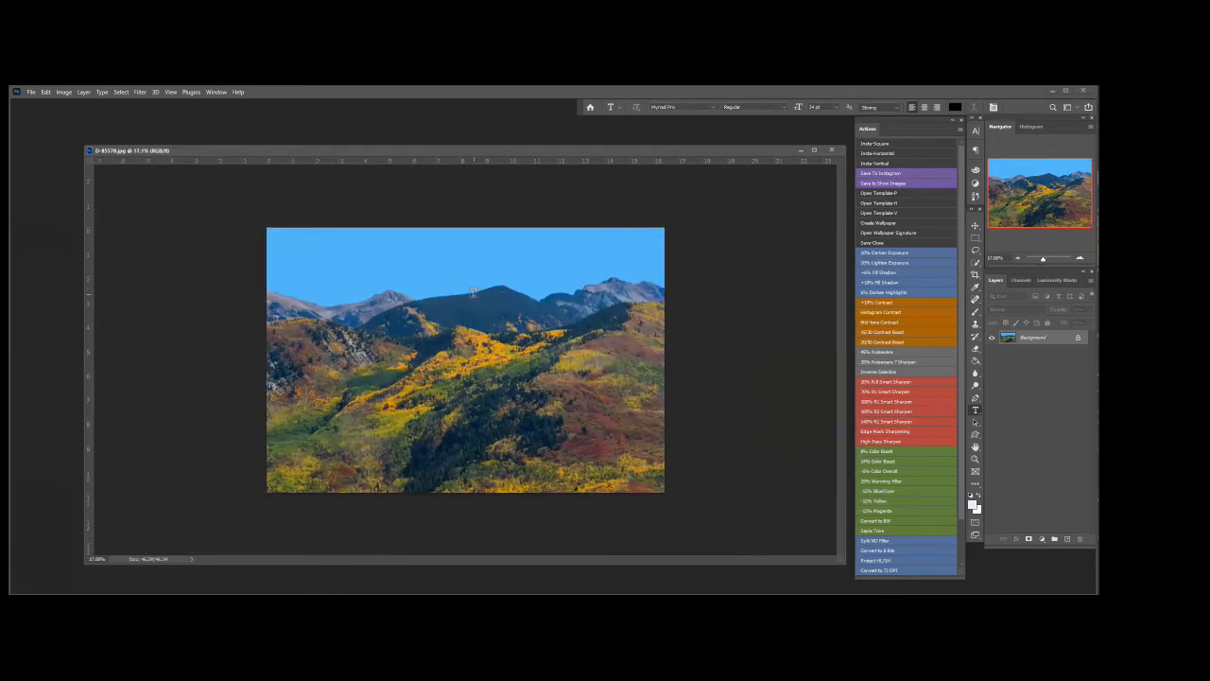
scroll(472, 293, down, 1)
scroll(473, 293, down, 1)
scroll(472, 293, up, 1)
scroll(473, 293, down, 1)
scroll(473, 293, up, 2)
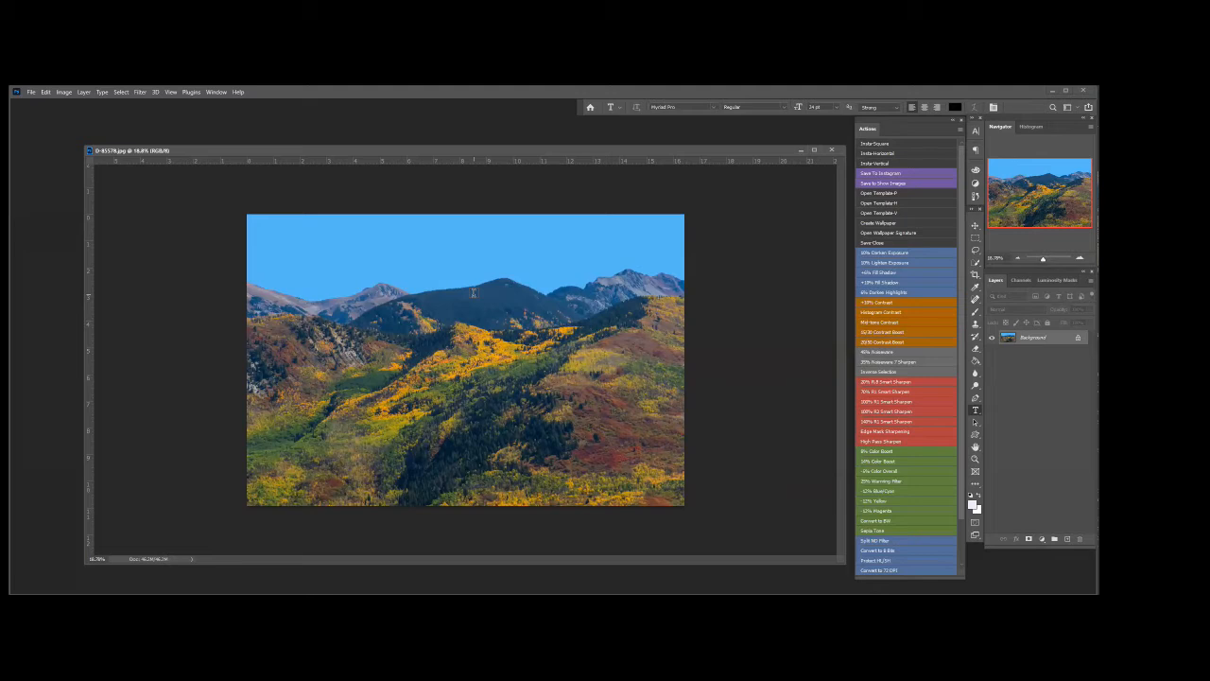
scroll(473, 293, down, 1)
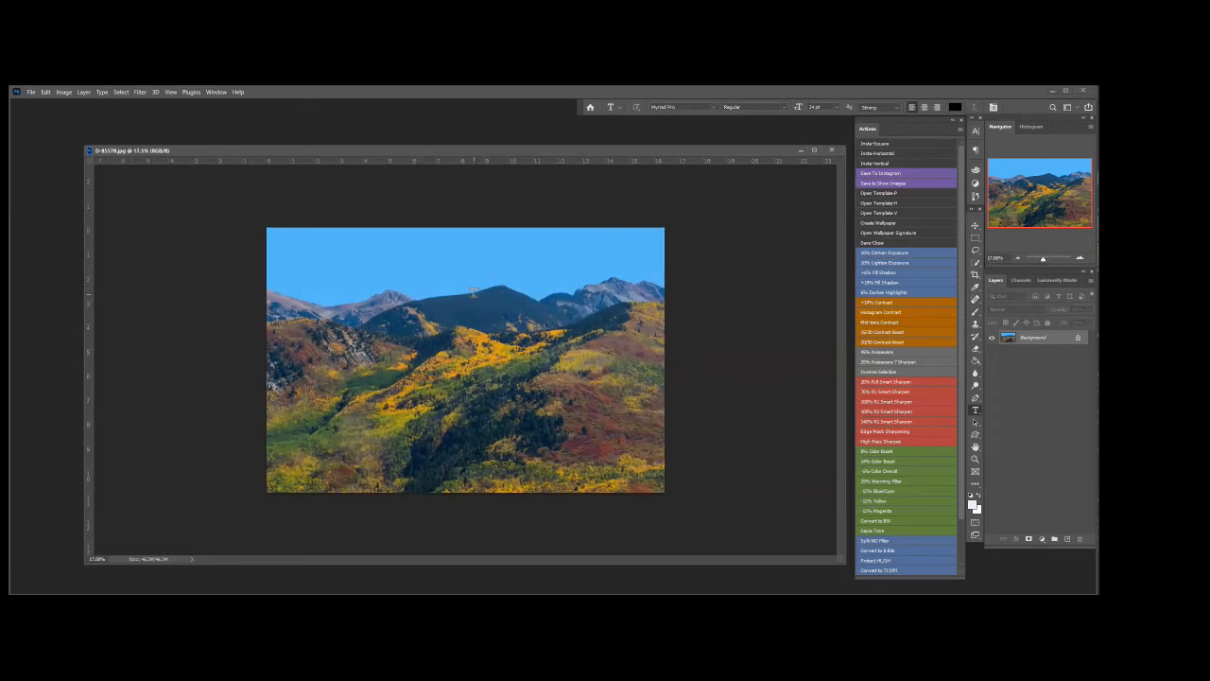
click(44, 93)
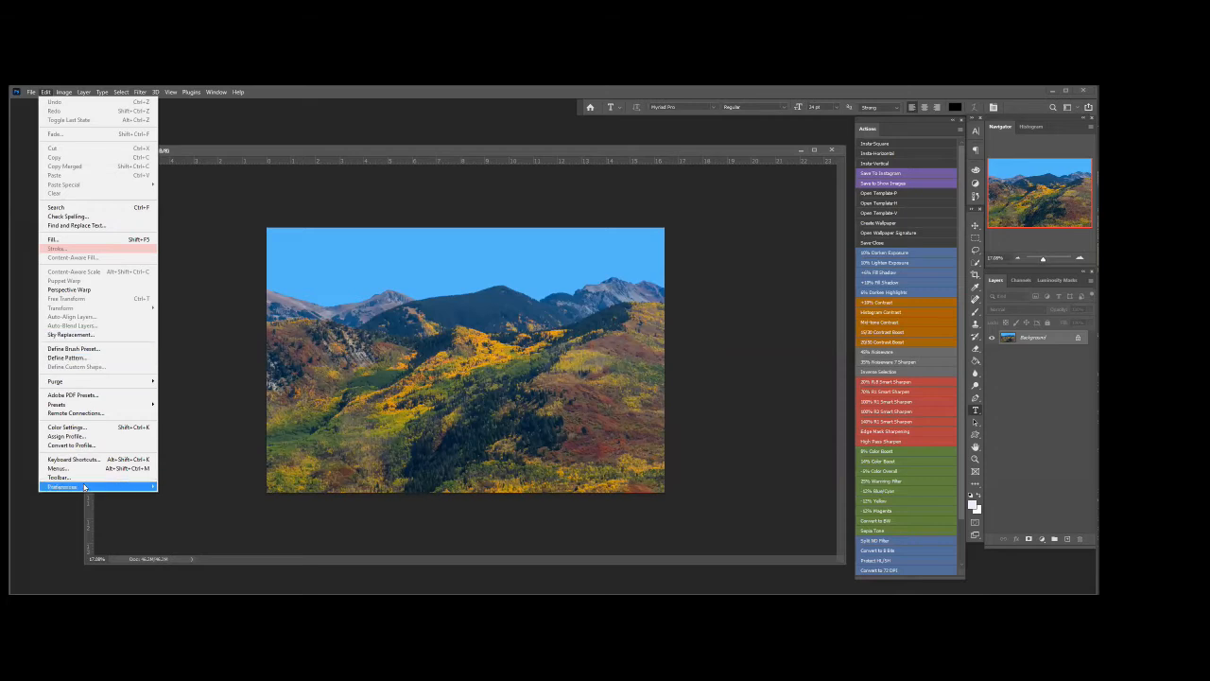
mouse_move(84, 487)
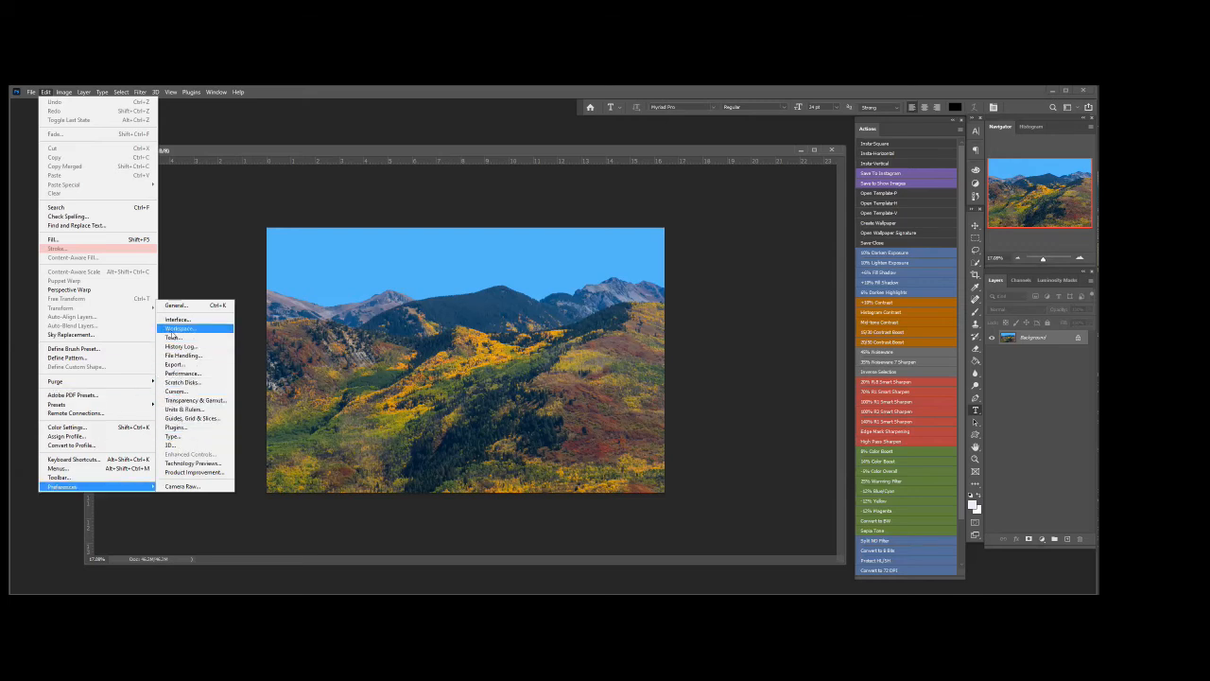
click(48, 513)
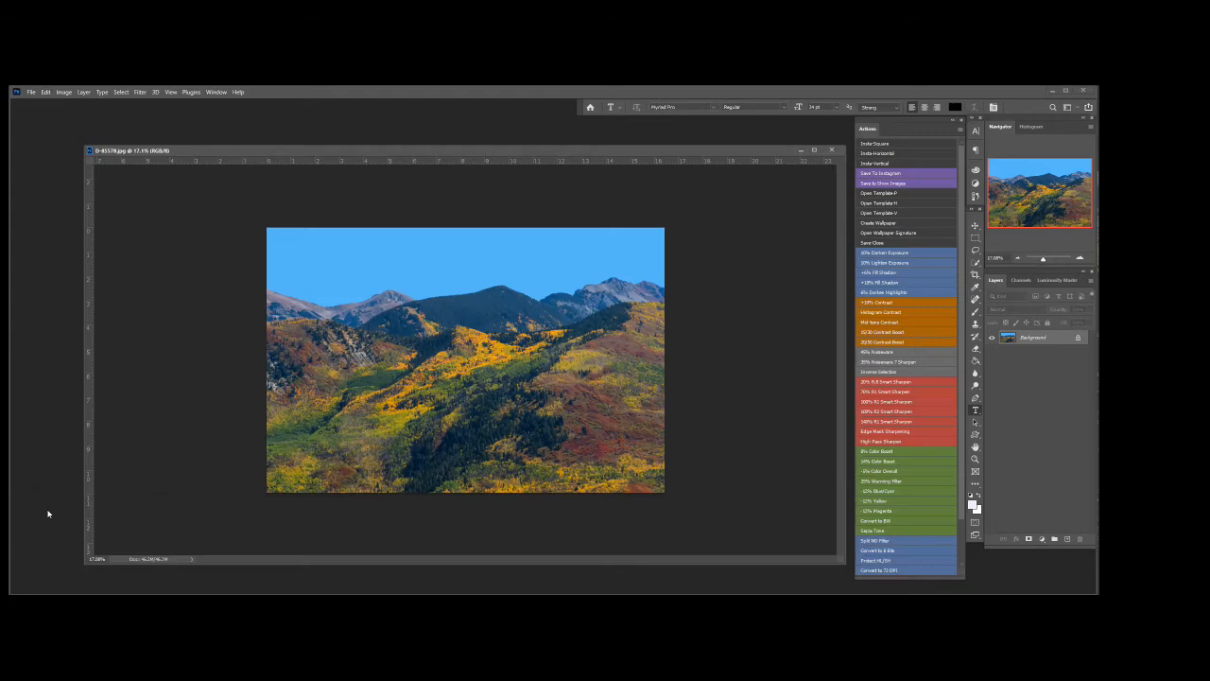
scroll(367, 412, down, 2)
scroll(368, 416, up, 3)
scroll(369, 418, down, 3)
scroll(368, 417, up, 1)
scroll(369, 418, up, 1)
scroll(369, 417, down, 2)
scroll(369, 417, up, 2)
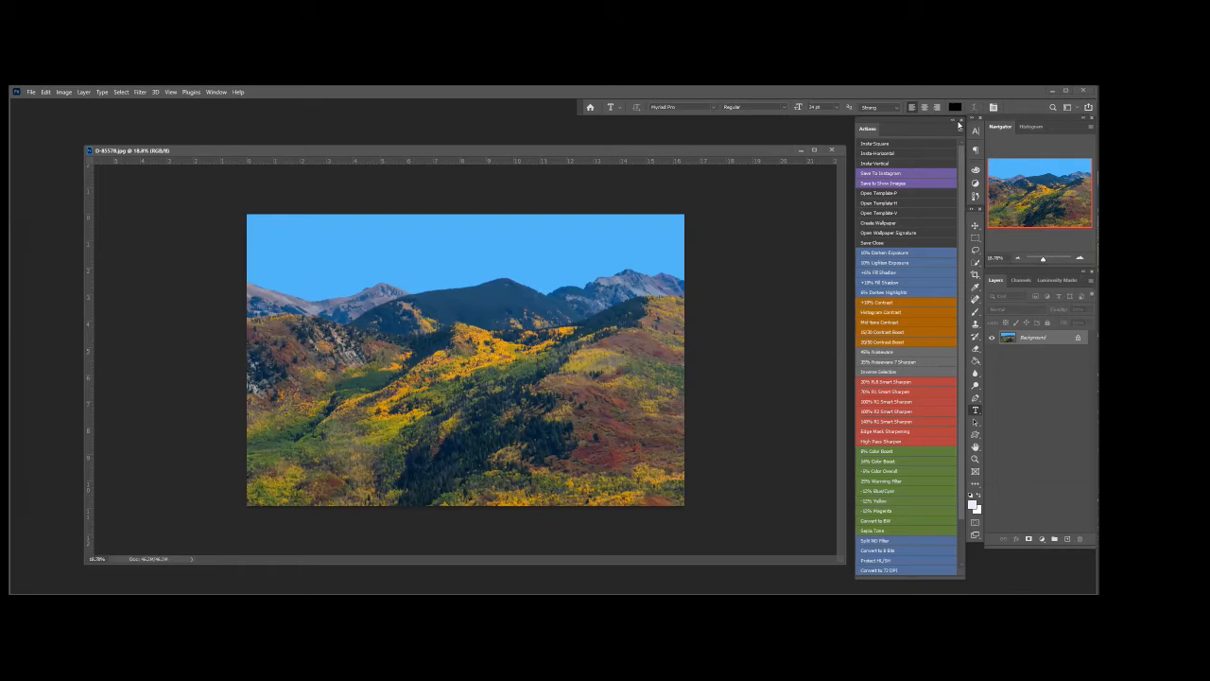
Switch the actions from Button Mode to the editable list and go to the end of the set
click(961, 129)
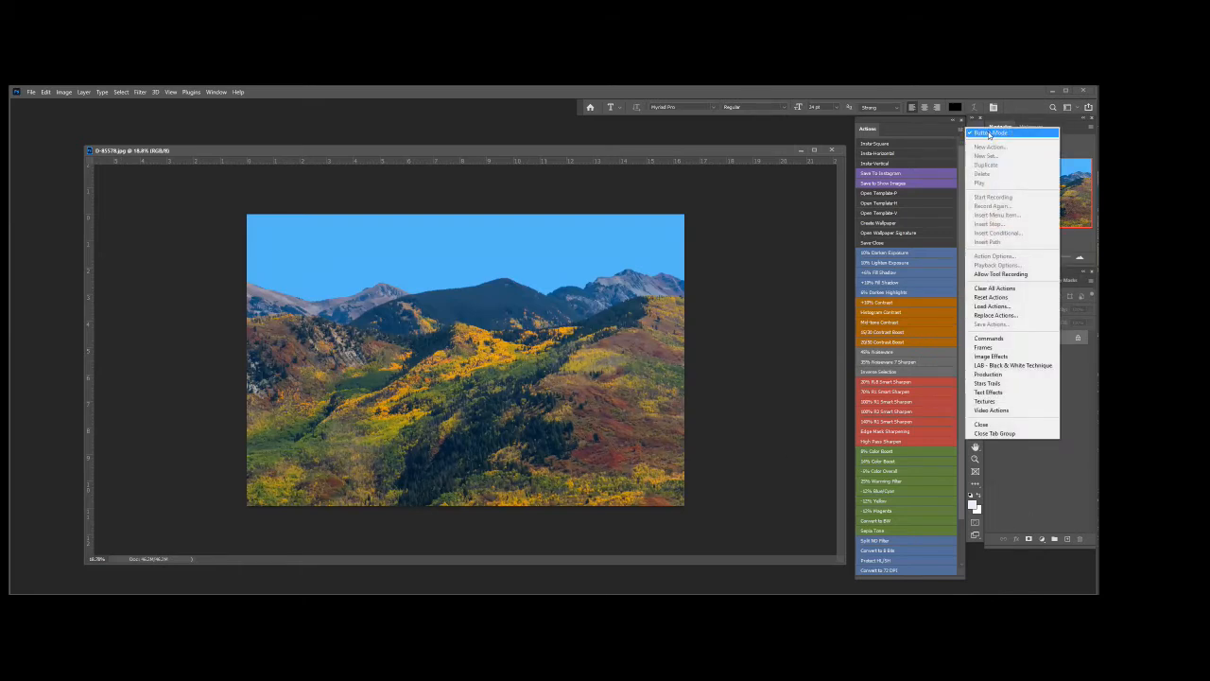
click(989, 133)
drag(964, 217, 964, 359)
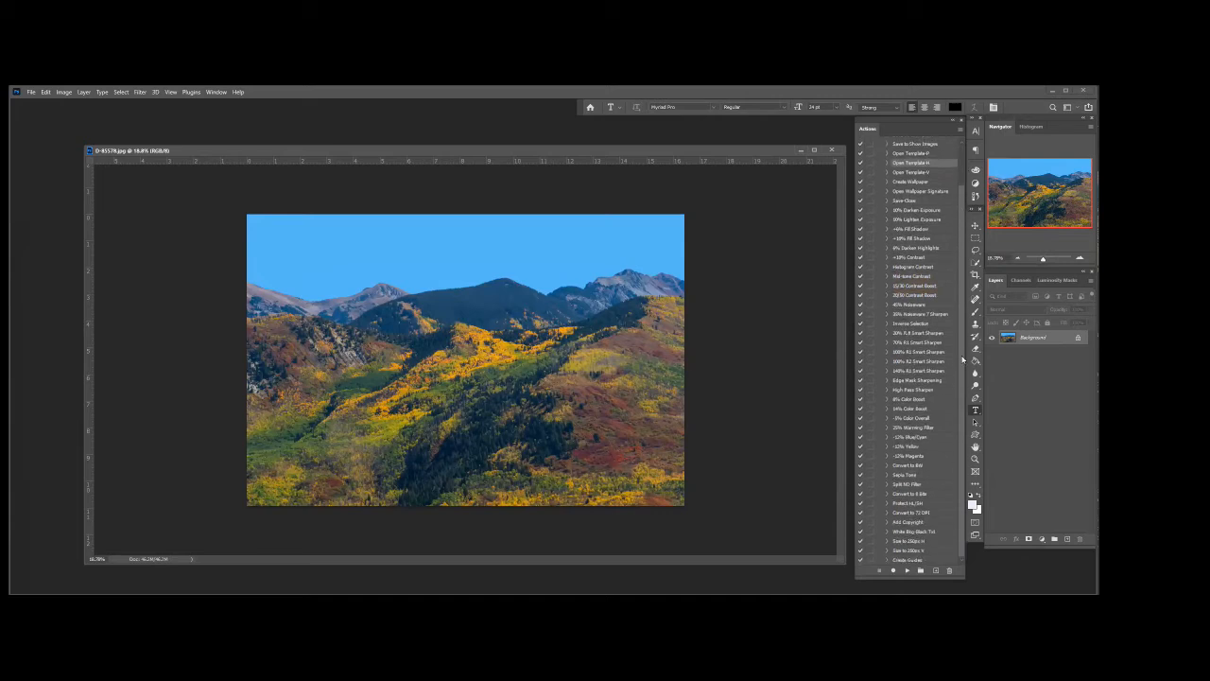
Create a gray action named "Block Out-White" in the personal action set and start recording it
click(935, 571)
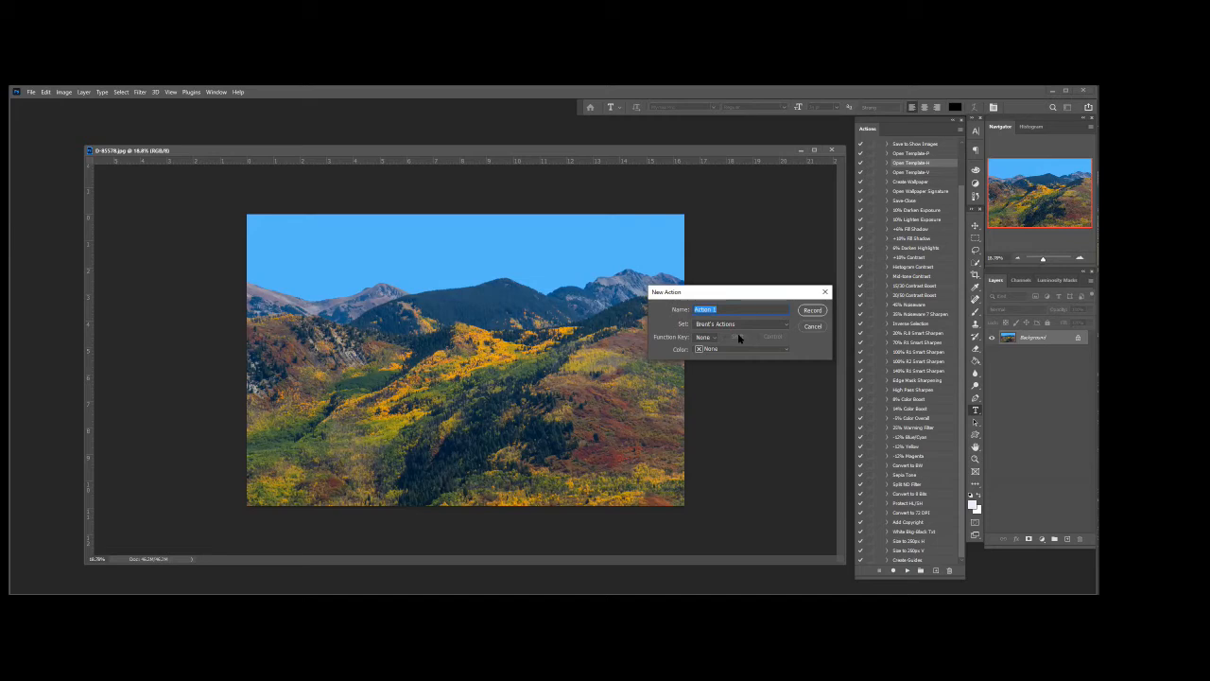
text(Block Out-White)
click(786, 350)
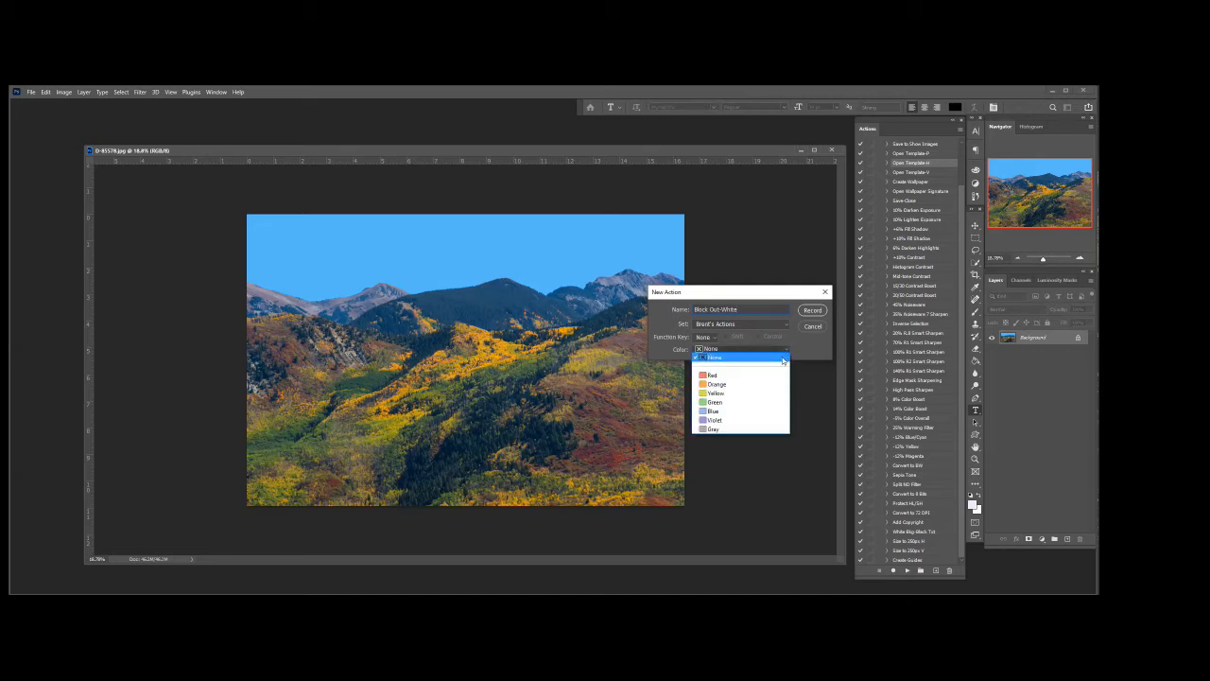
click(745, 430)
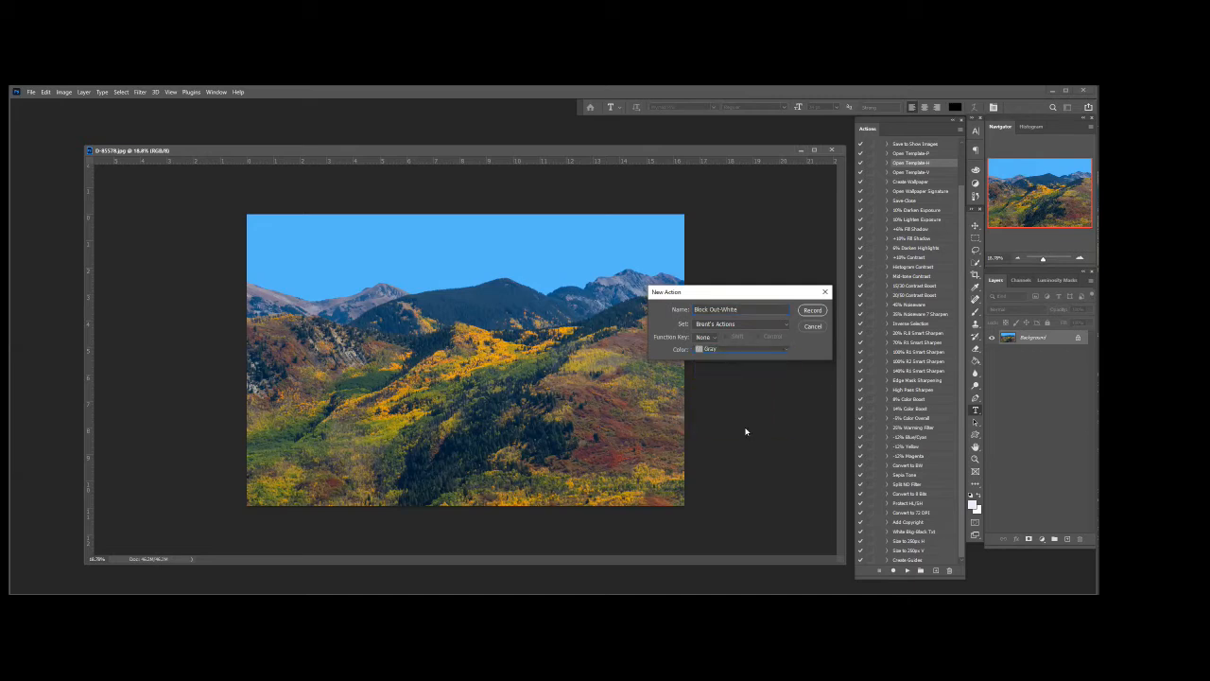
click(813, 312)
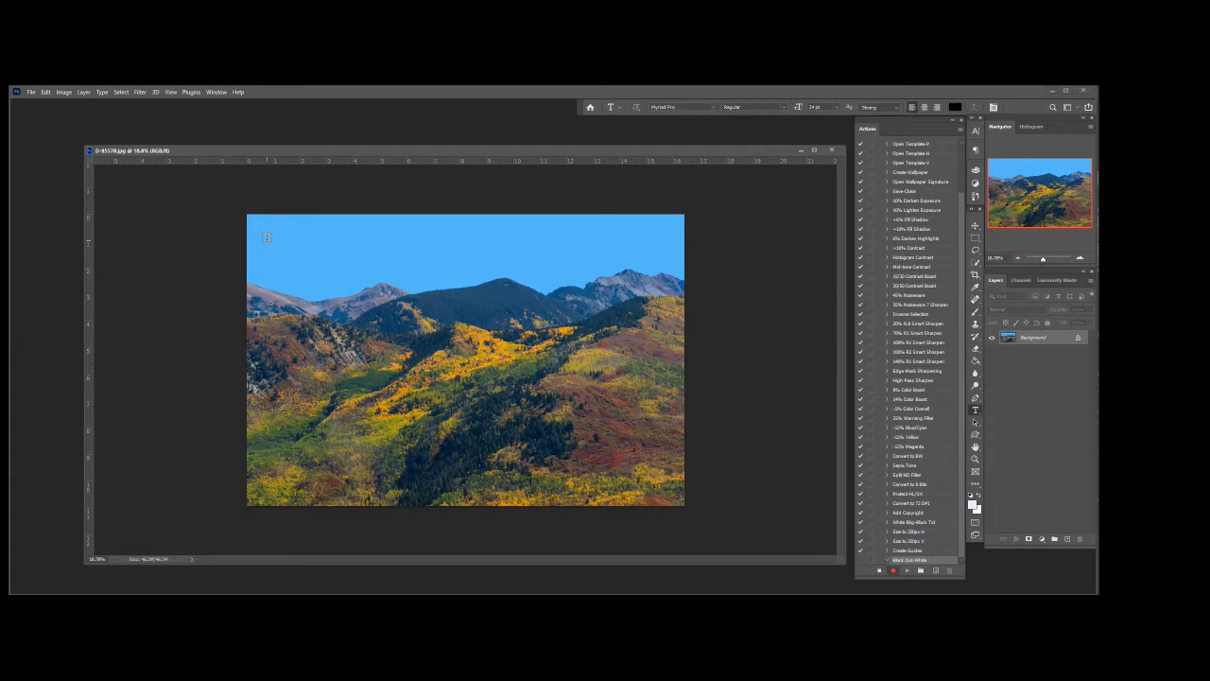
Add a new empty layer with the default settings above the Background
click(87, 94)
mouse_move(104, 103)
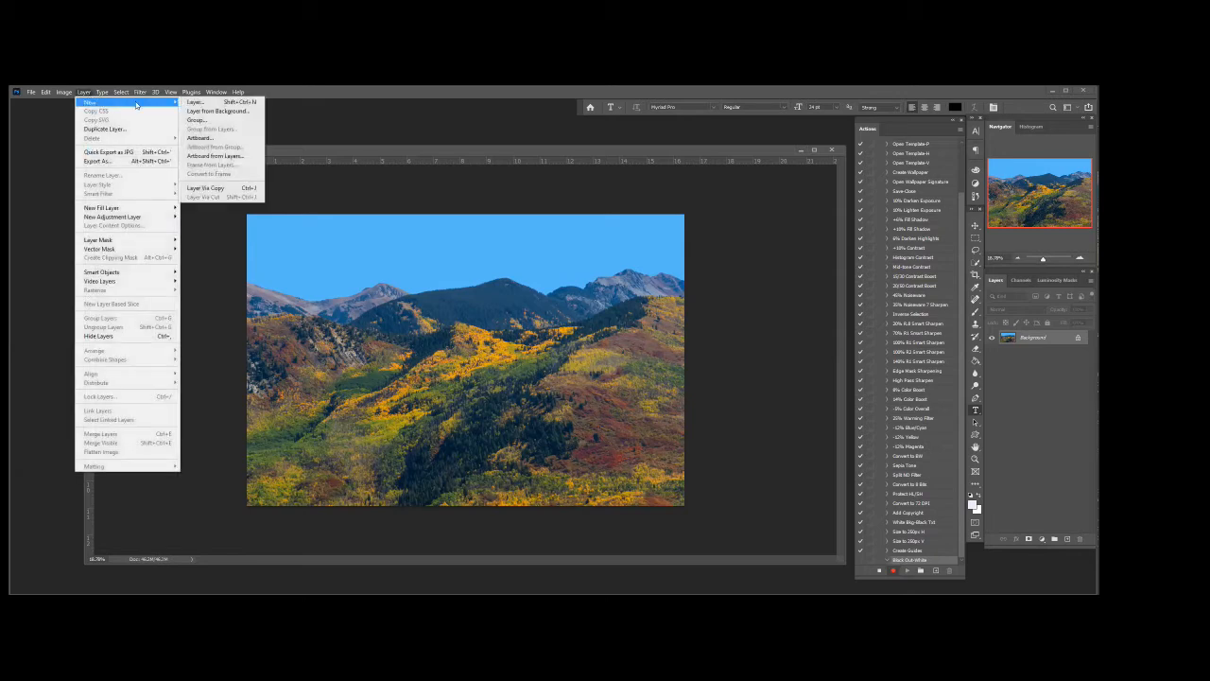
click(217, 103)
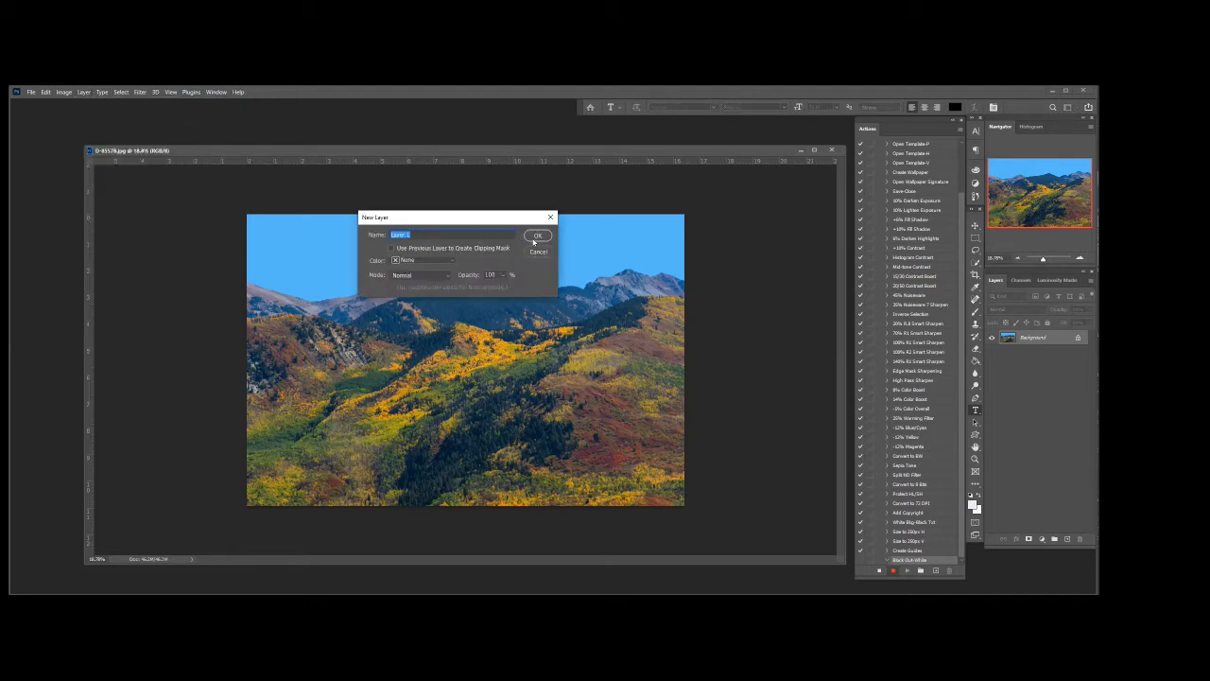
click(537, 237)
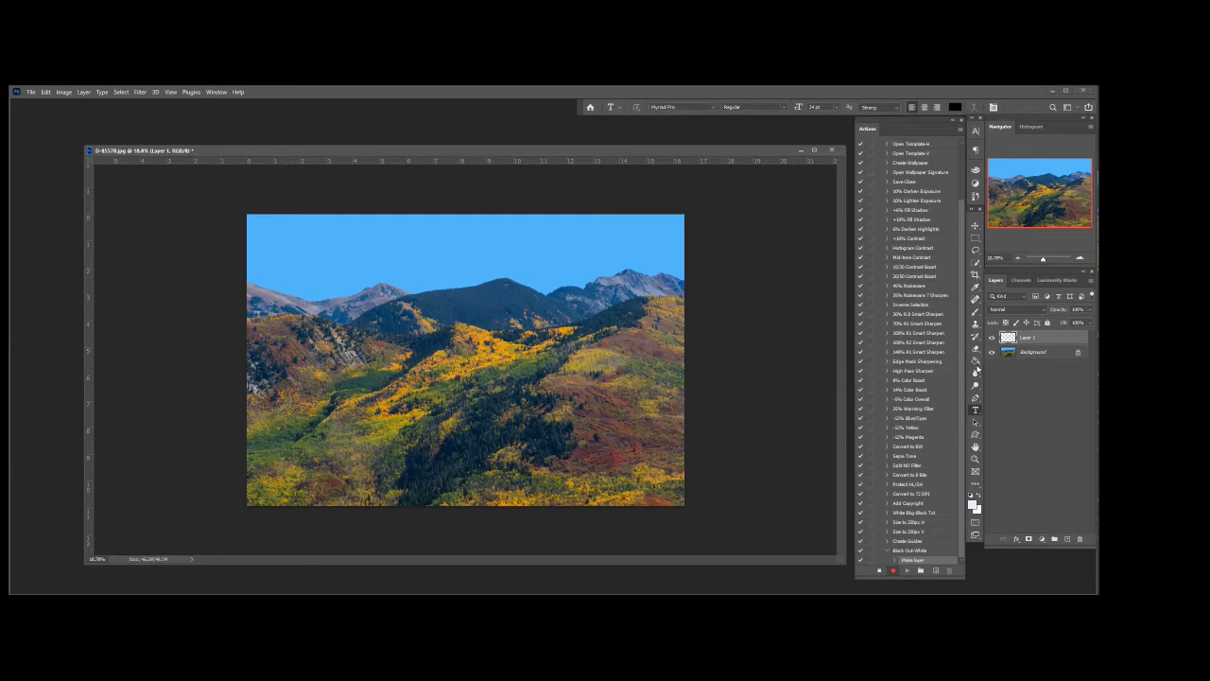
Reset and exchange the colour swatches, and fill the new layer with white using the Paint Bucket
click(977, 362)
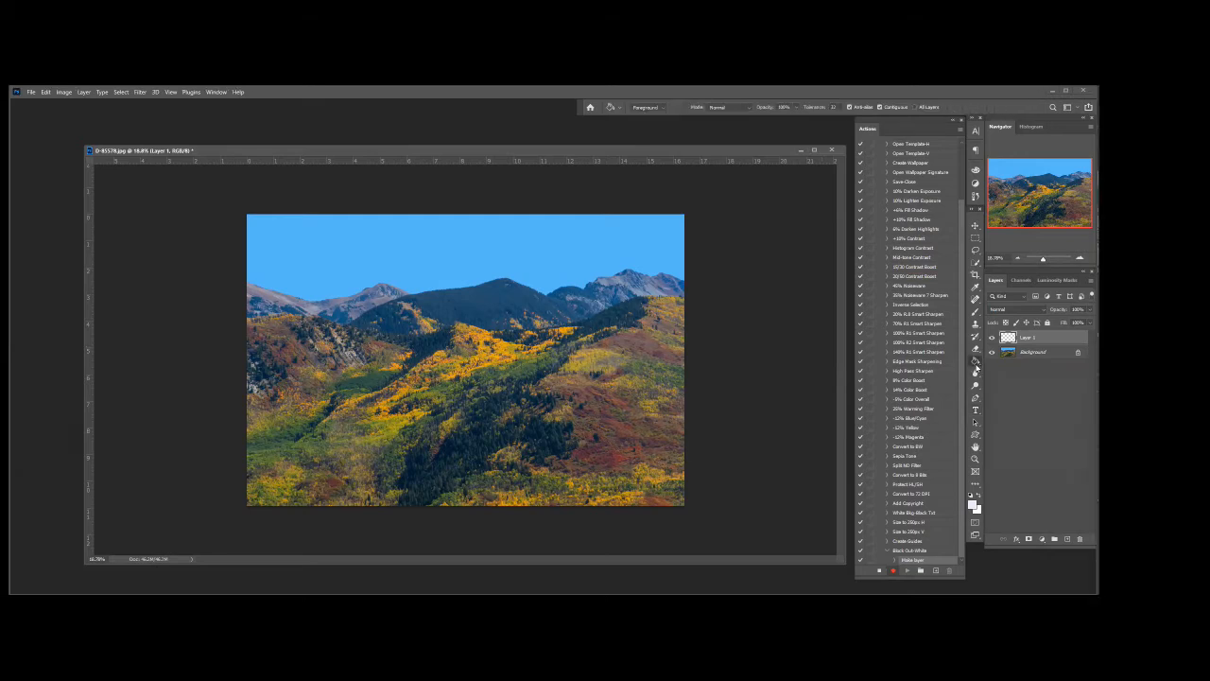
click(972, 495)
click(980, 496)
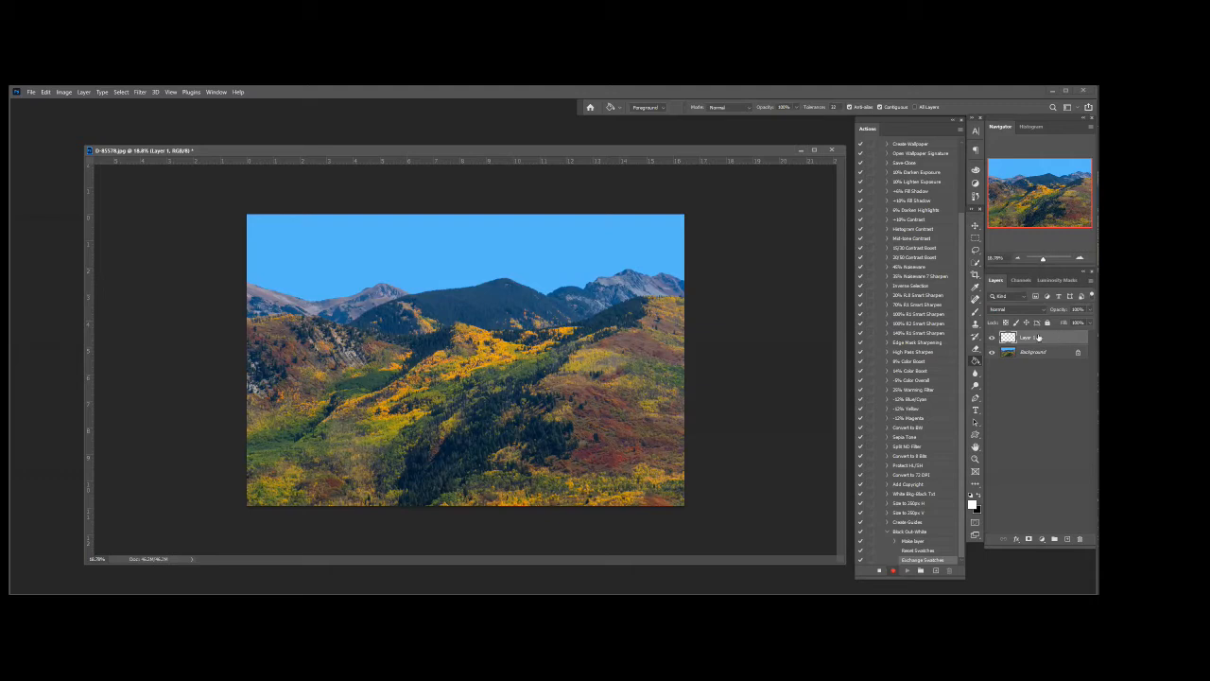
click(459, 291)
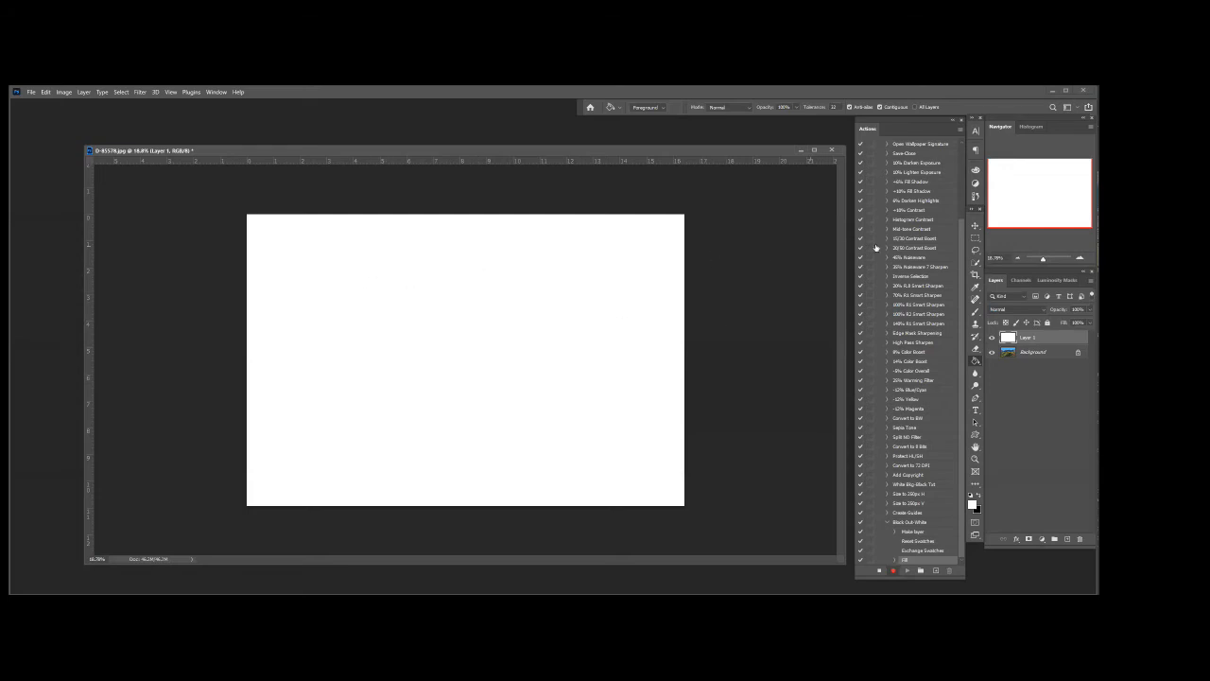
Cut a rectangular marquee window out of the white layer, leaving narrow borders and a deeper strip below, and deselect
click(975, 239)
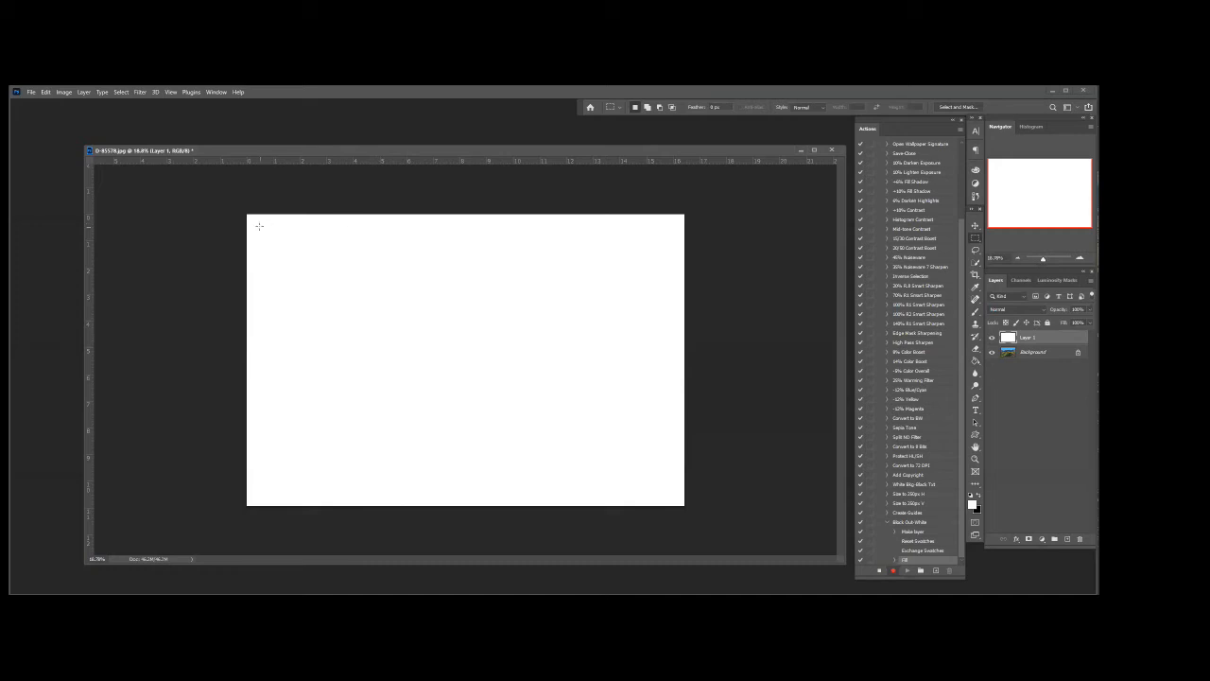
drag(258, 225, 671, 452)
drag(669, 438, 671, 440)
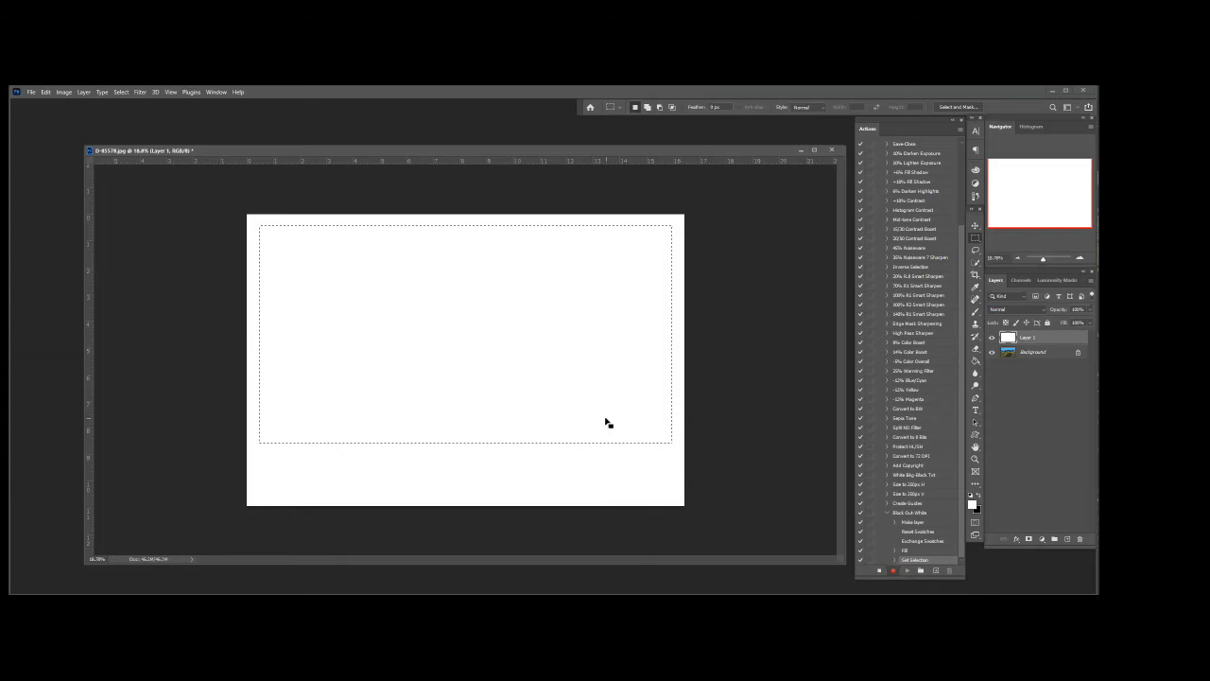
key(Delete)
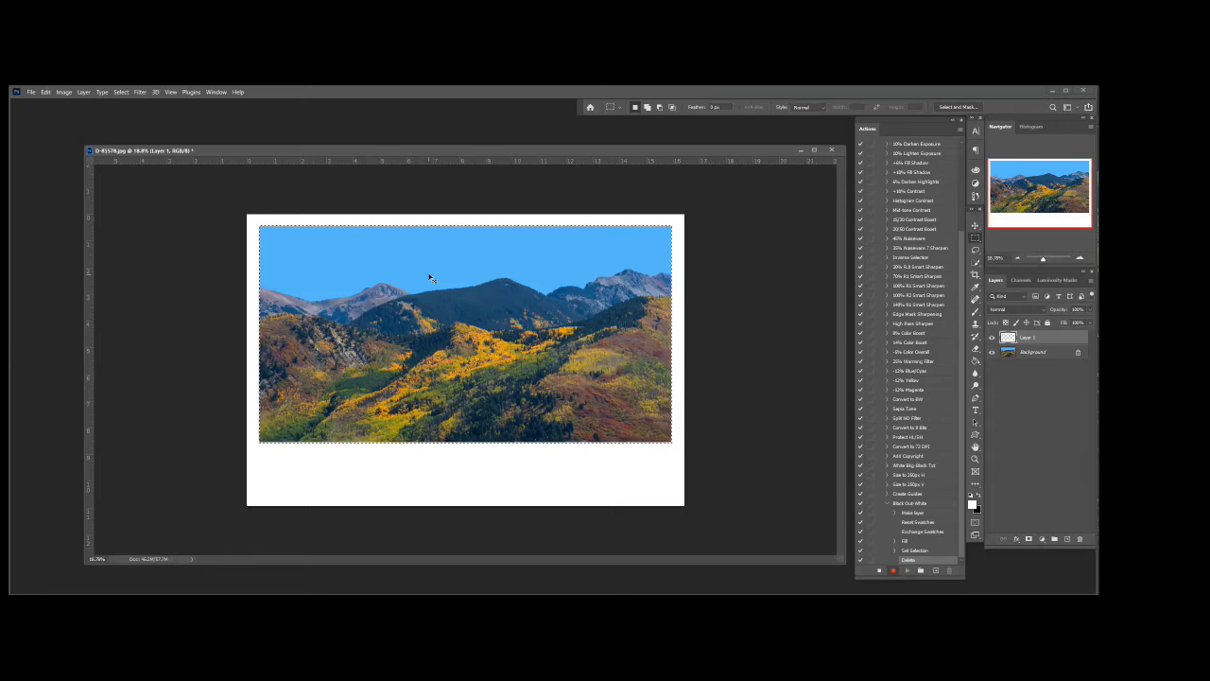
key(ctrl+d)
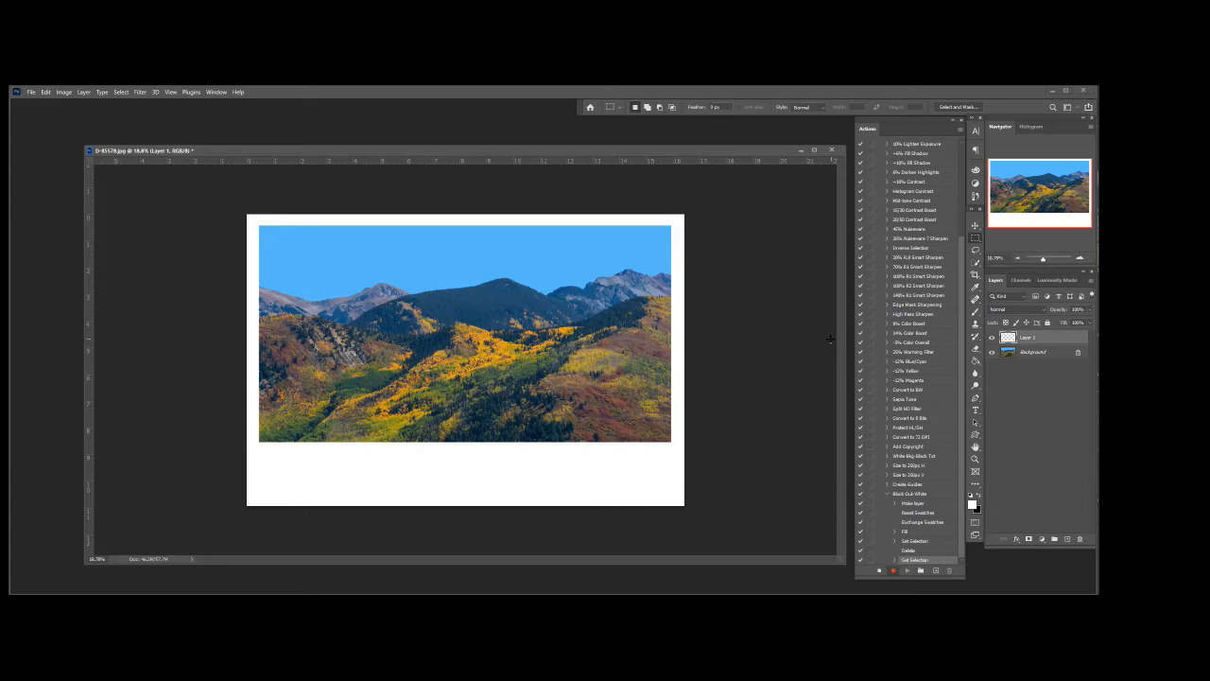
Try deleting the white frame layer
drag(1042, 342, 1079, 538)
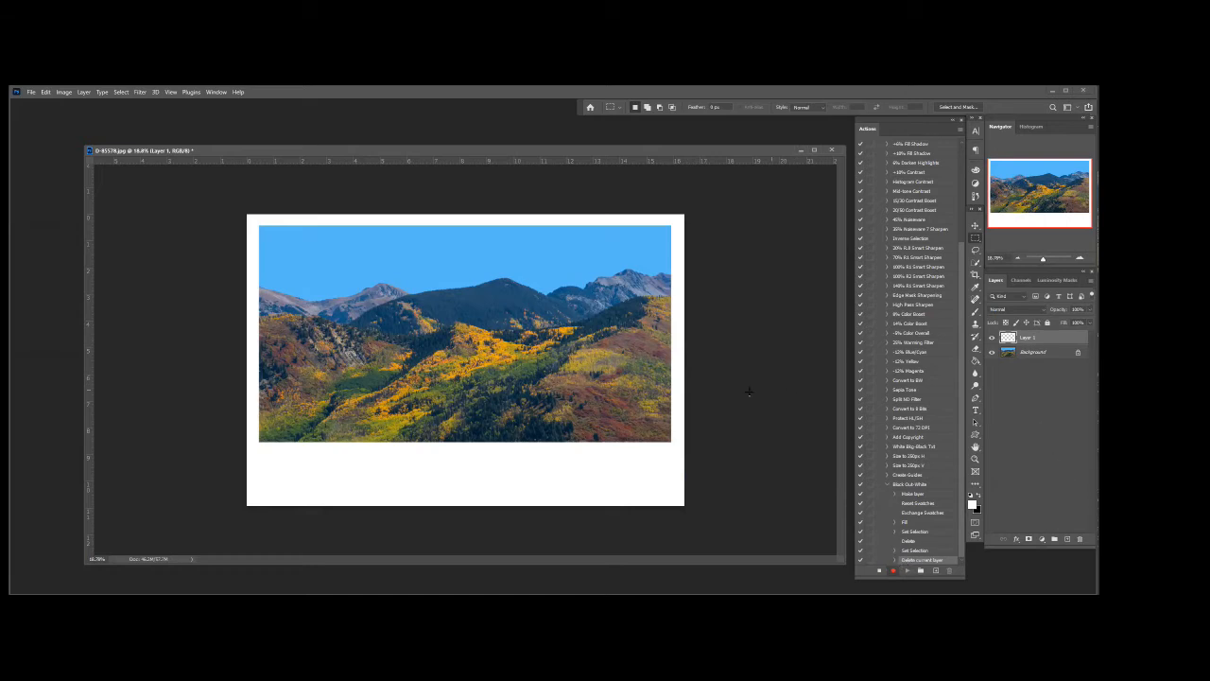
Add the text "Blp" in the white strip below the picture with the Type tool and select it
click(976, 409)
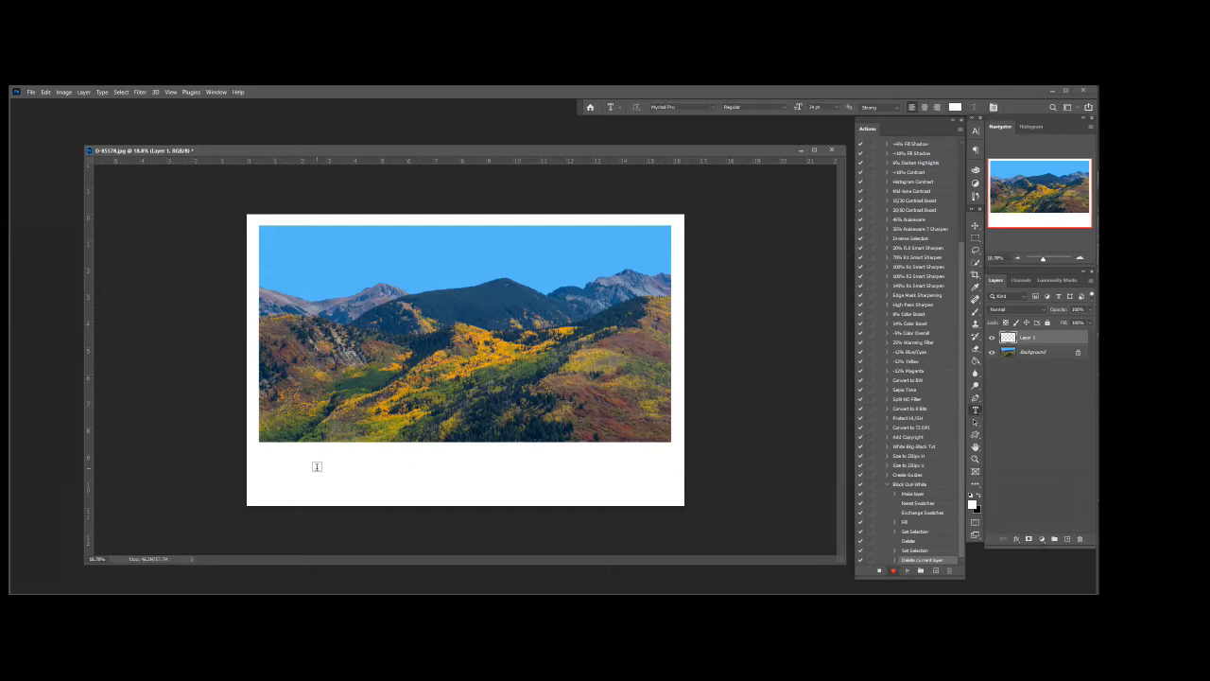
click(316, 466)
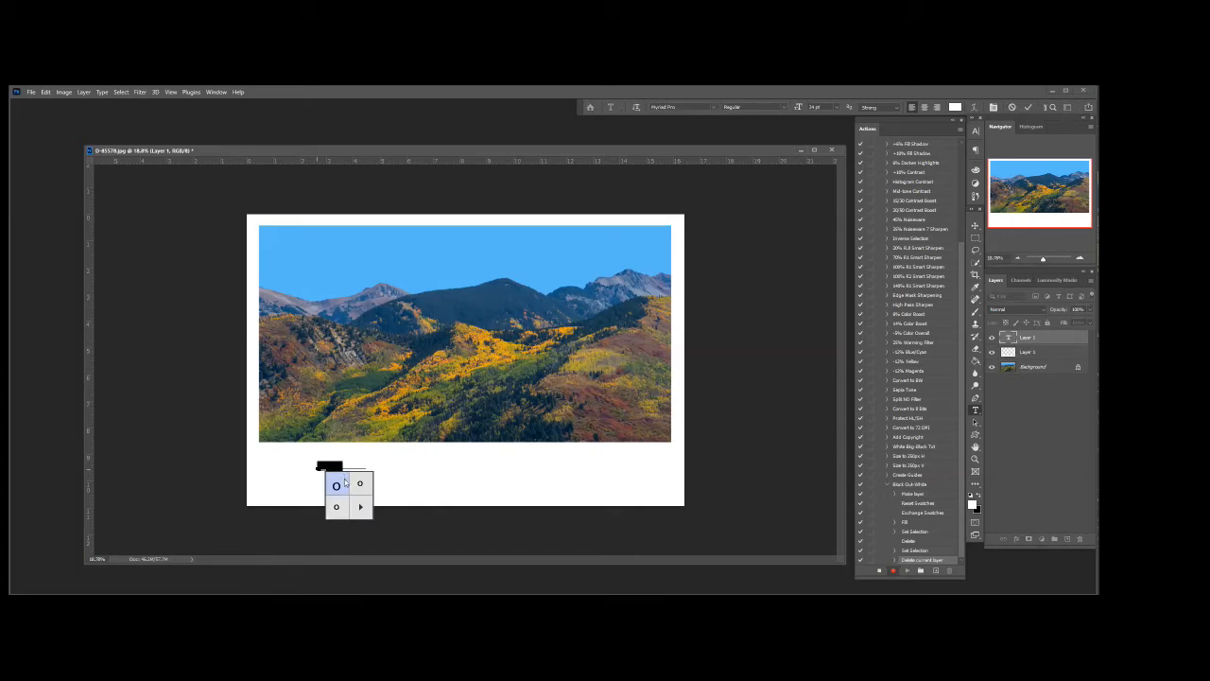
key(BackSpace)
drag(330, 464, 307, 465)
click(976, 170)
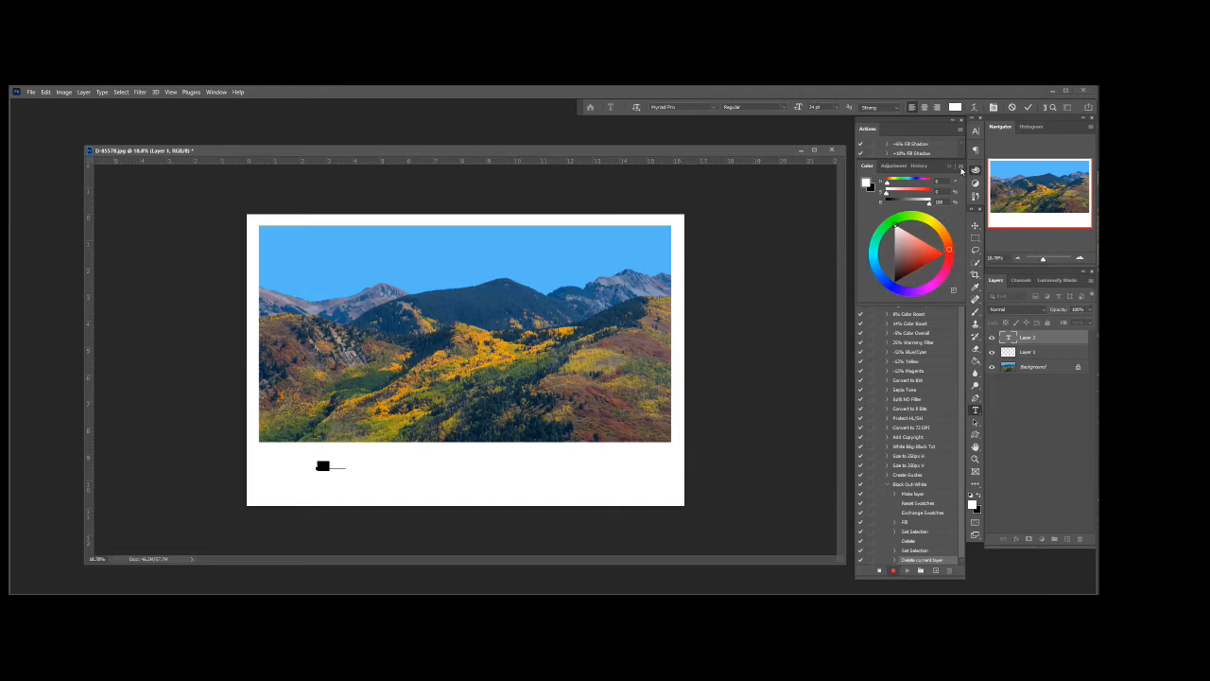
click(962, 167)
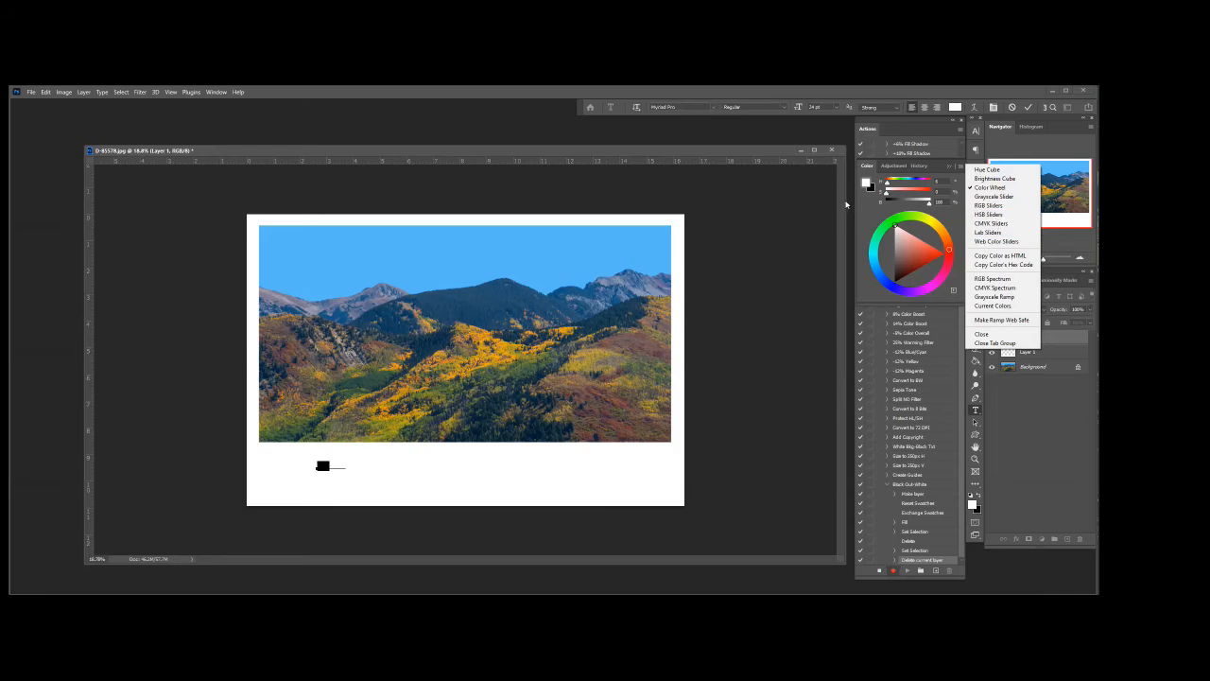
click(994, 342)
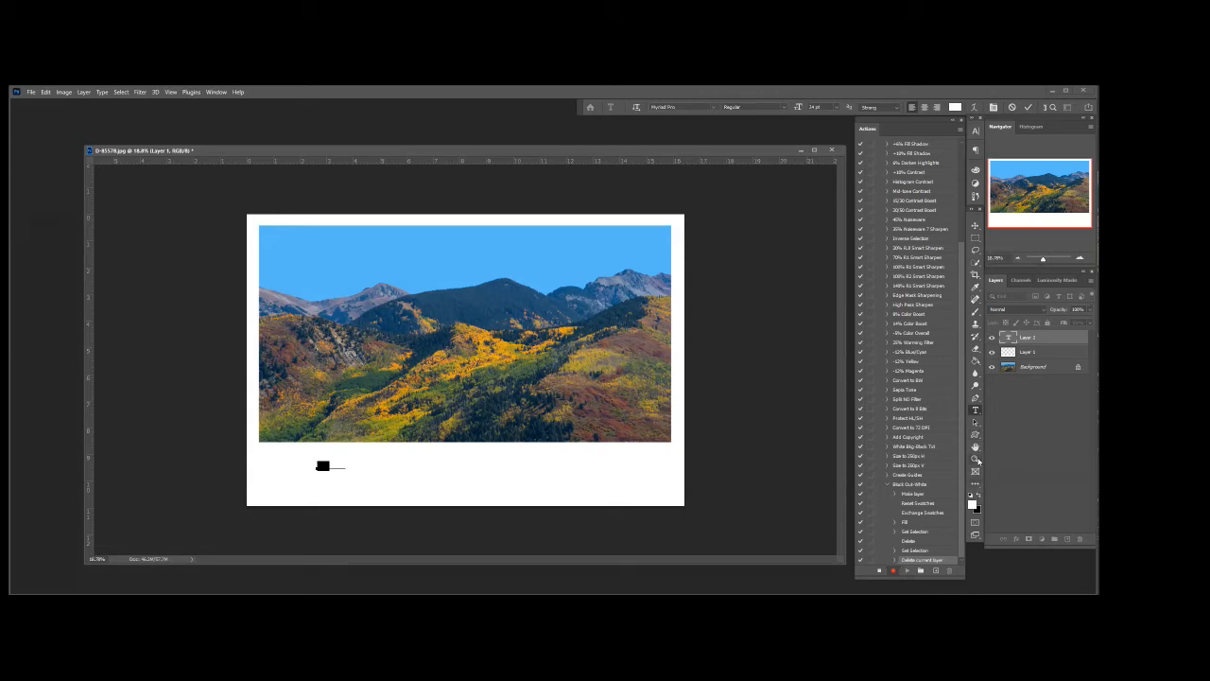
click(975, 171)
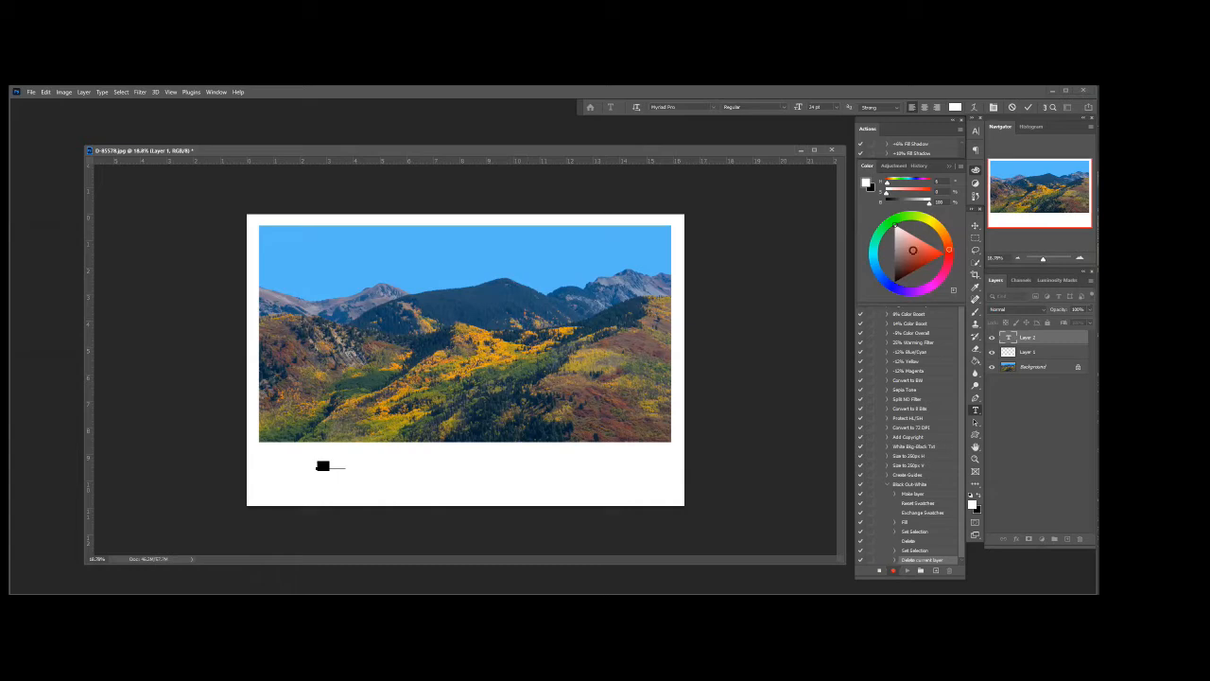
click(975, 172)
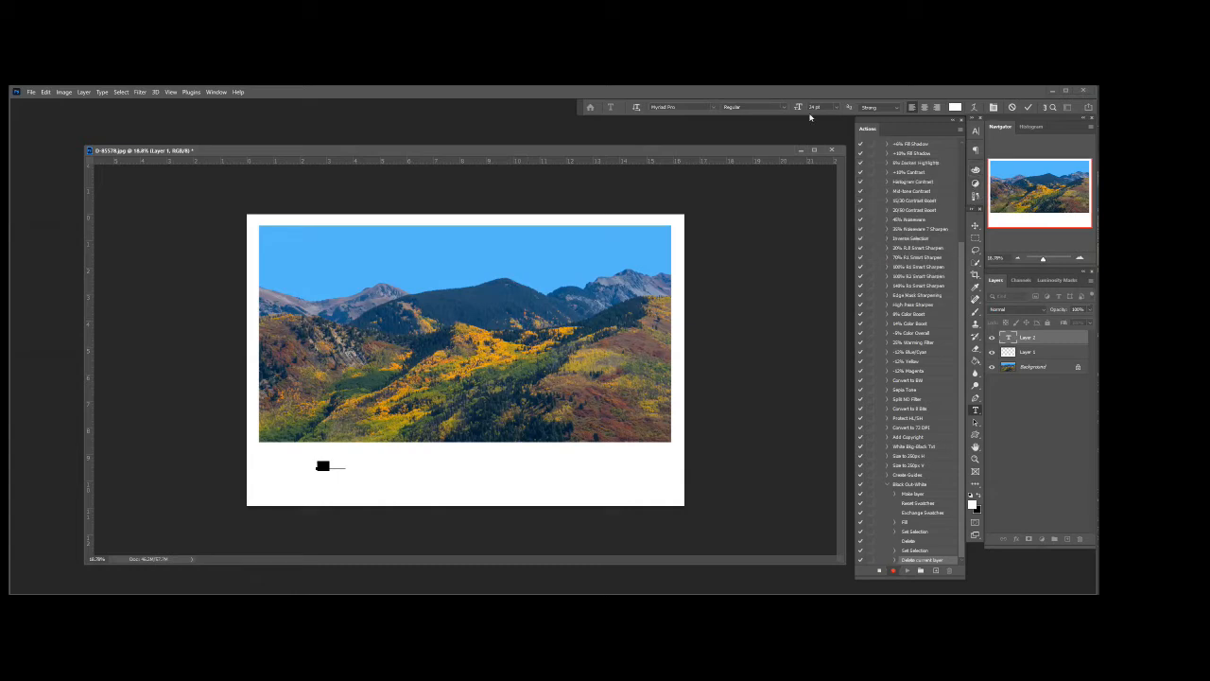
Set the selected text's colour to bright red, #f90b0b
click(955, 107)
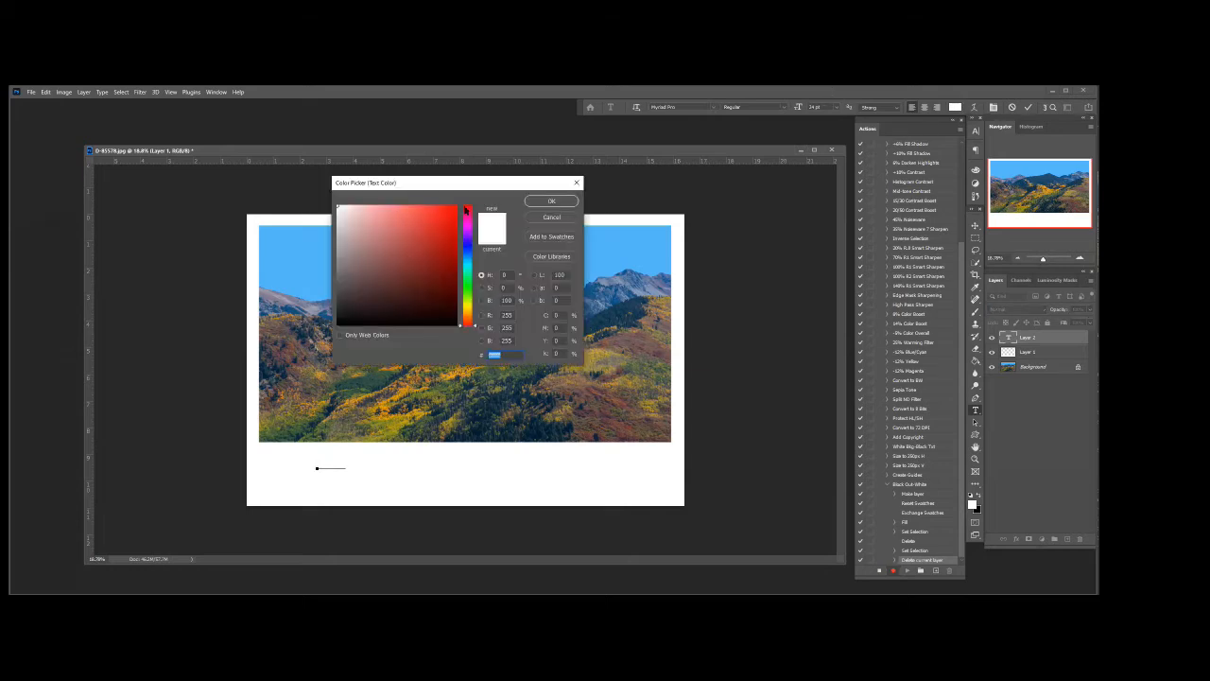
click(452, 207)
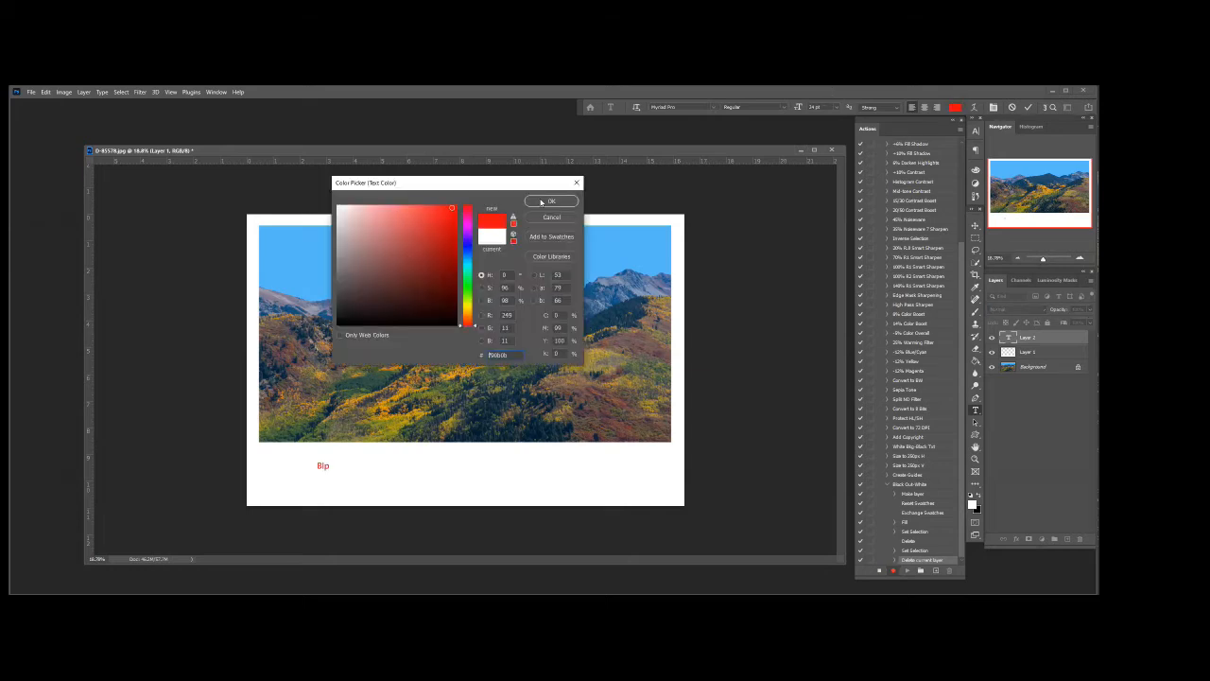
click(541, 201)
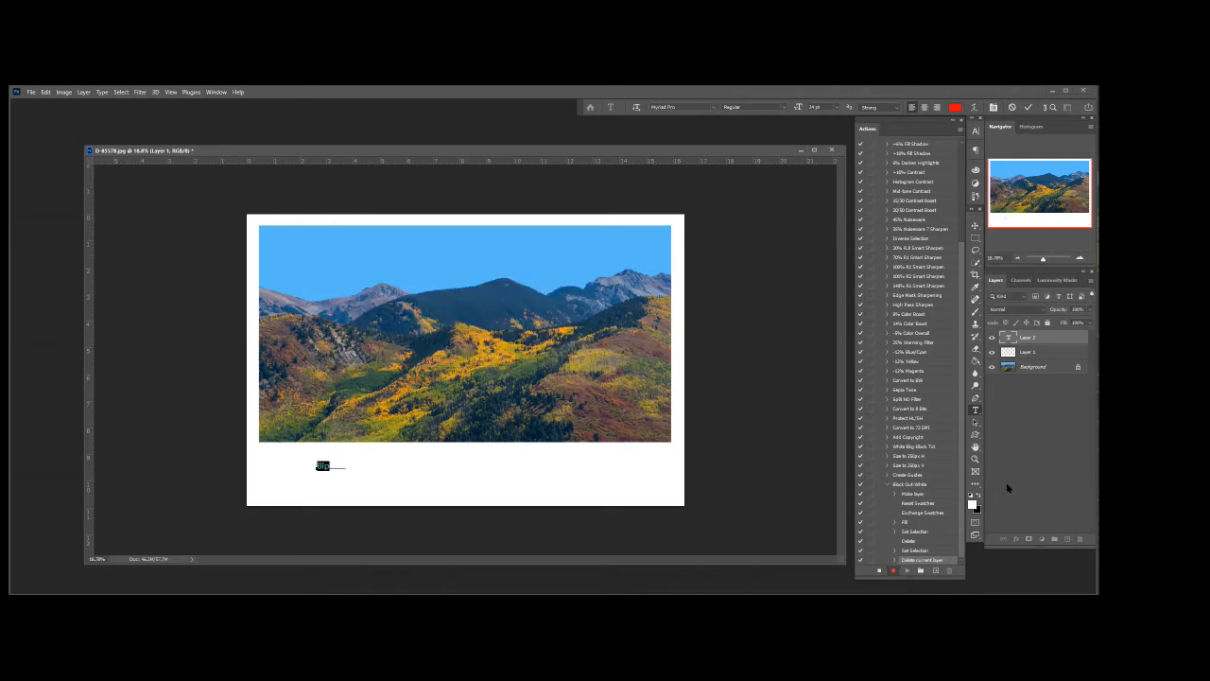
Replace the caption text with the photographer's business name and select the whole line
click(324, 466)
key(BackSpace)
key(BackSpace)
text(rent Paull Photo graph)
drag(317, 465, 409, 466)
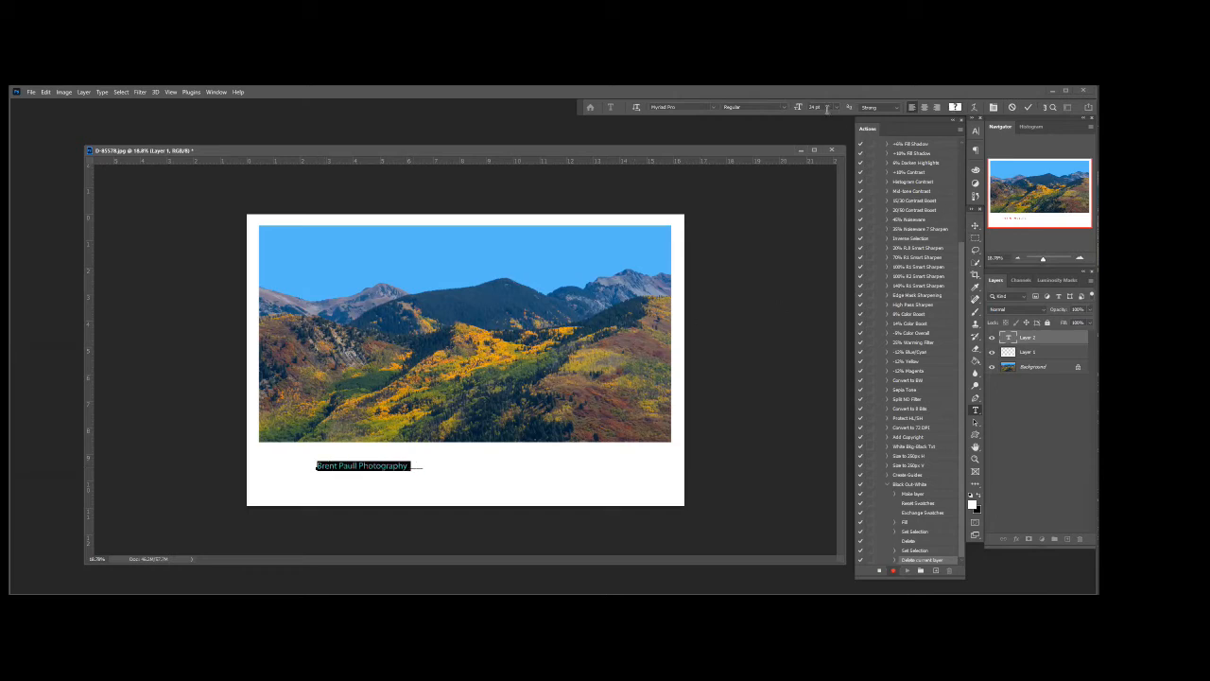
Try the selected caption text at 60 pt and 80 pt
drag(829, 108, 809, 107)
text(60)
key(Return)
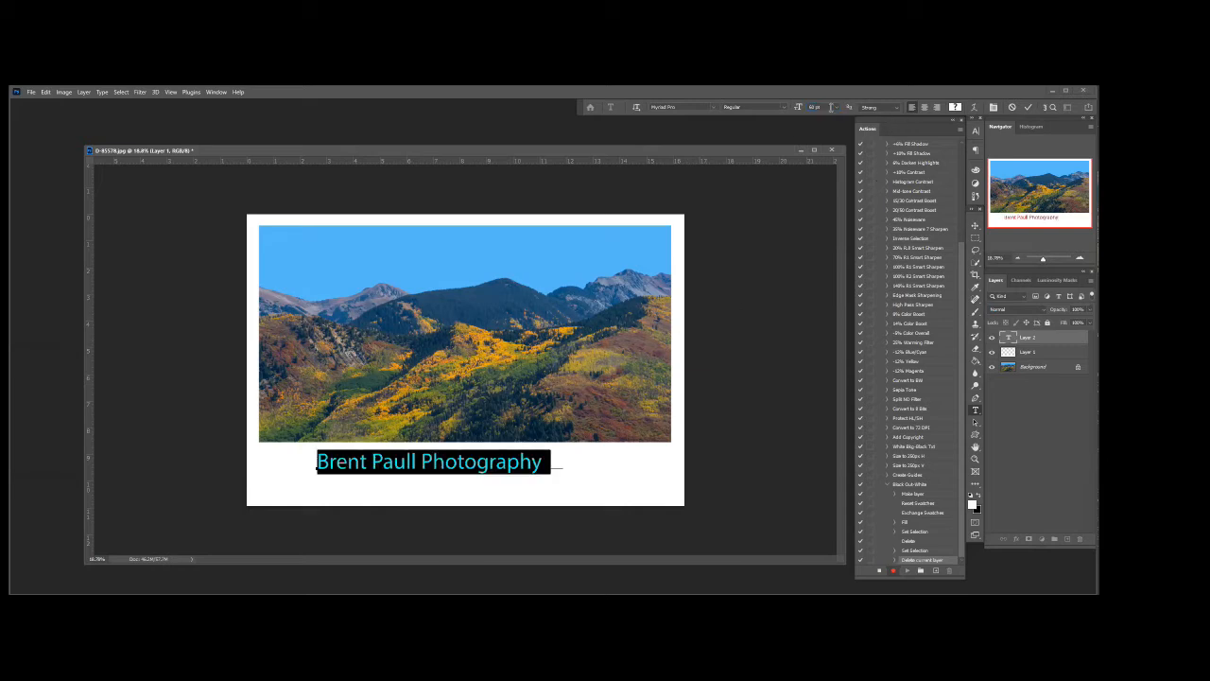
click(826, 107)
text(80)
key(Return)
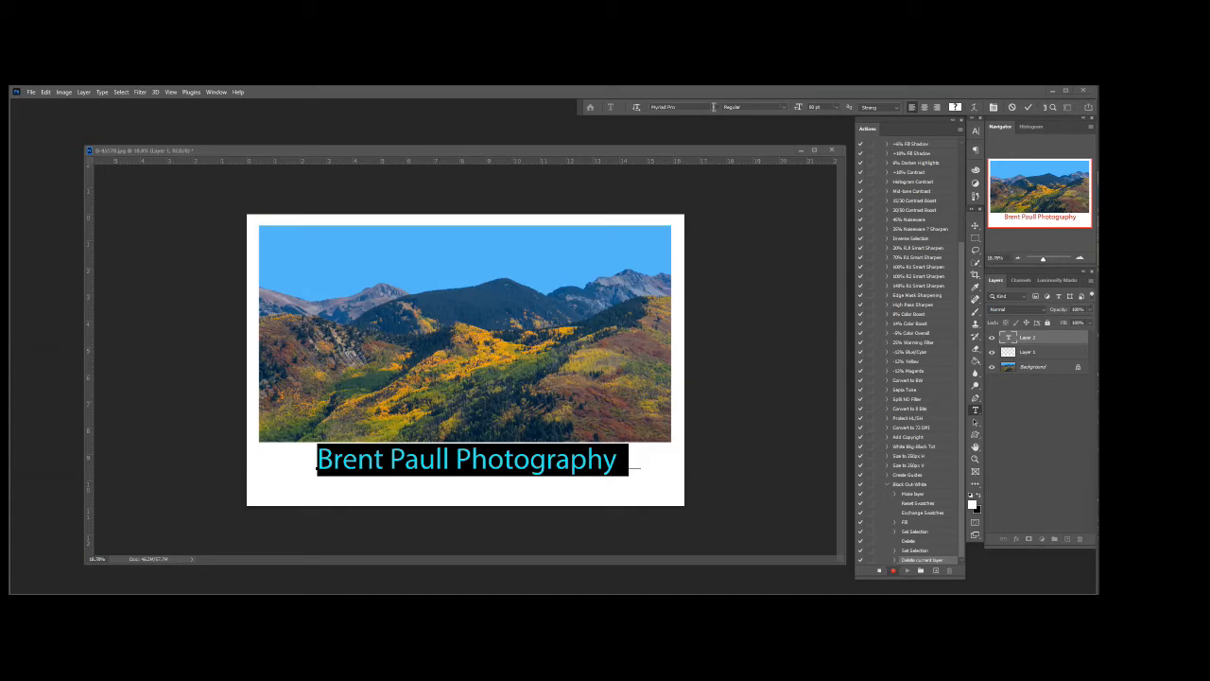
Set the caption's font to Rage Italic and its size to 120 pt
click(711, 106)
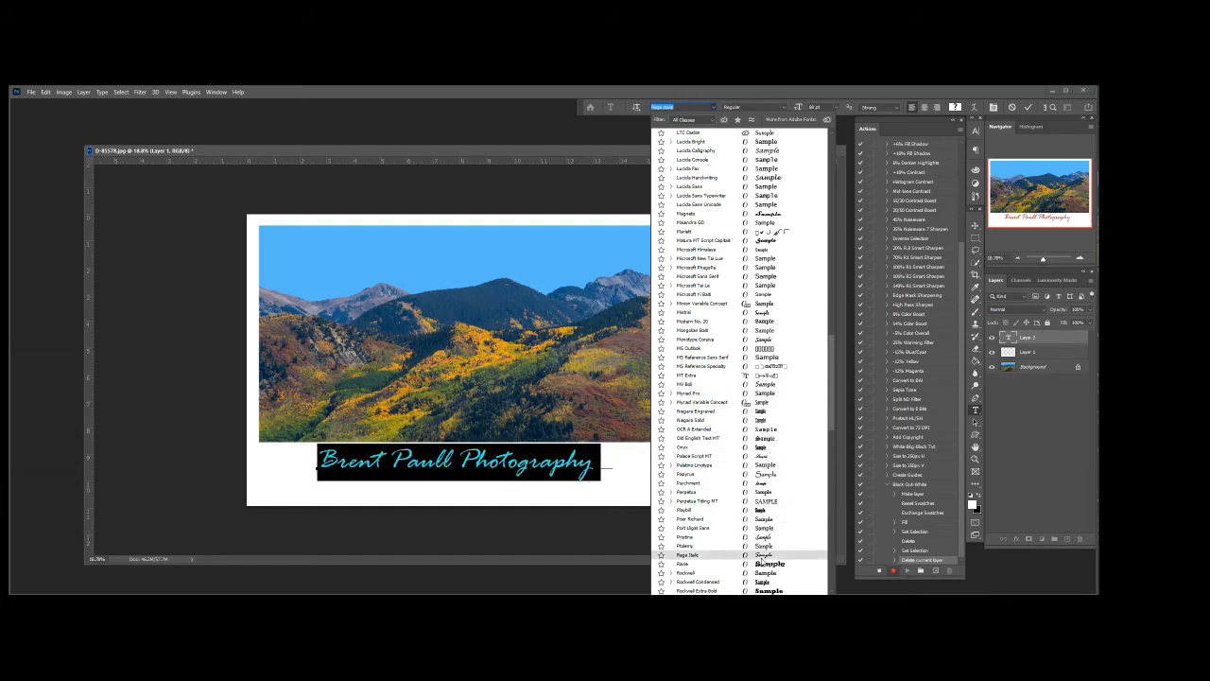
click(762, 557)
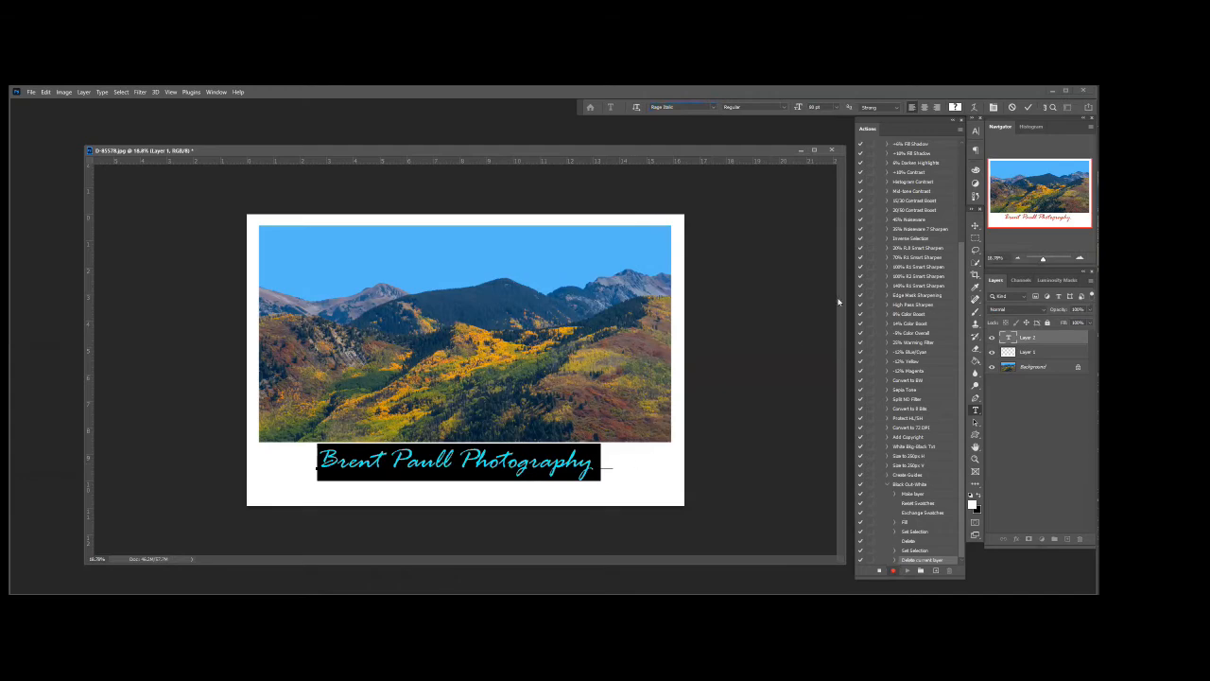
drag(827, 106, 785, 108)
text(120)
key(Return)
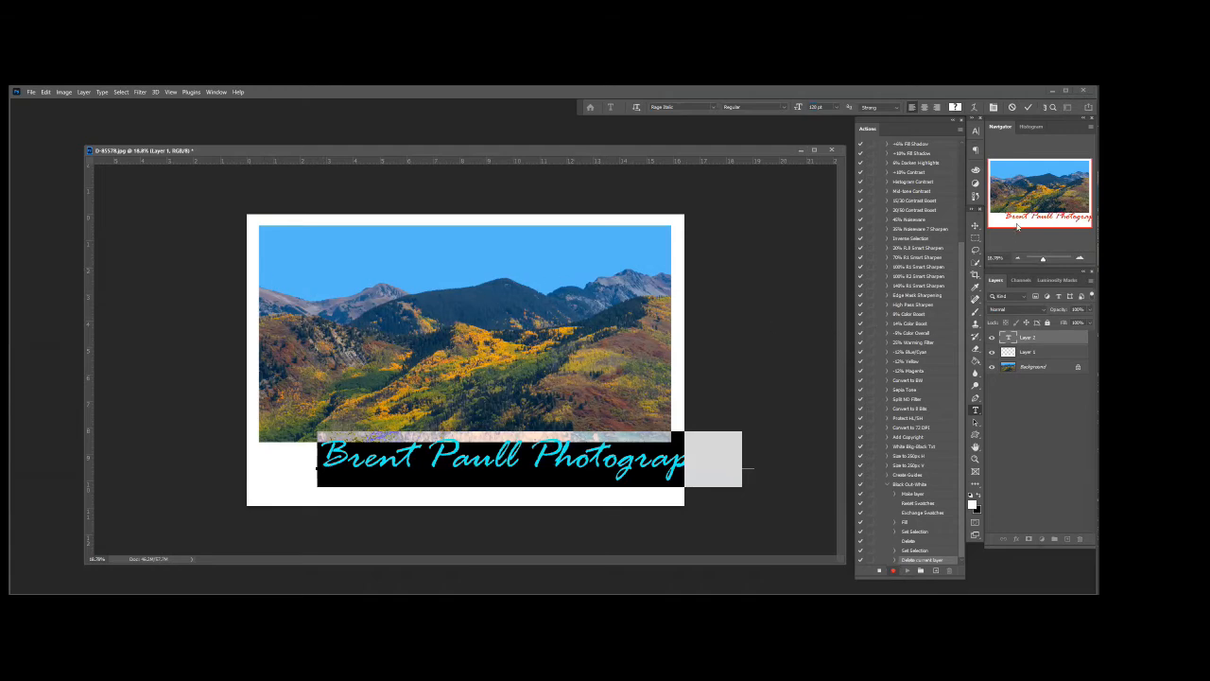
Move the caption to the middle of the white strip below the picture and stop recording the action
click(975, 226)
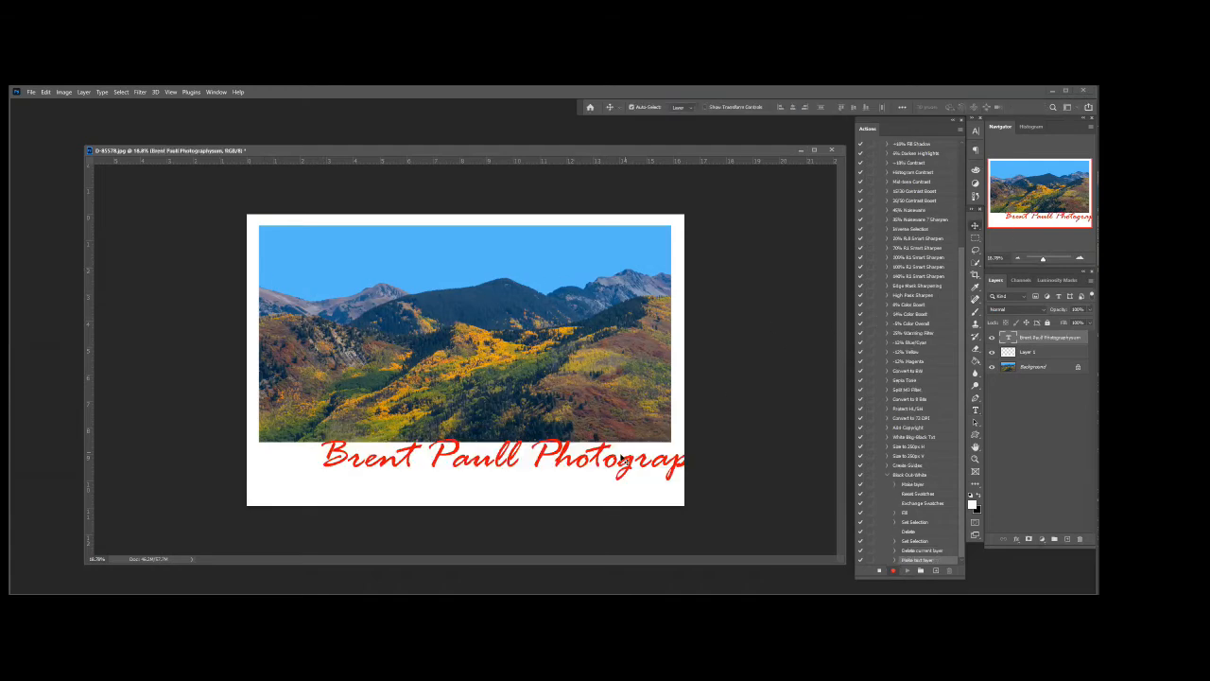
drag(610, 461, 557, 475)
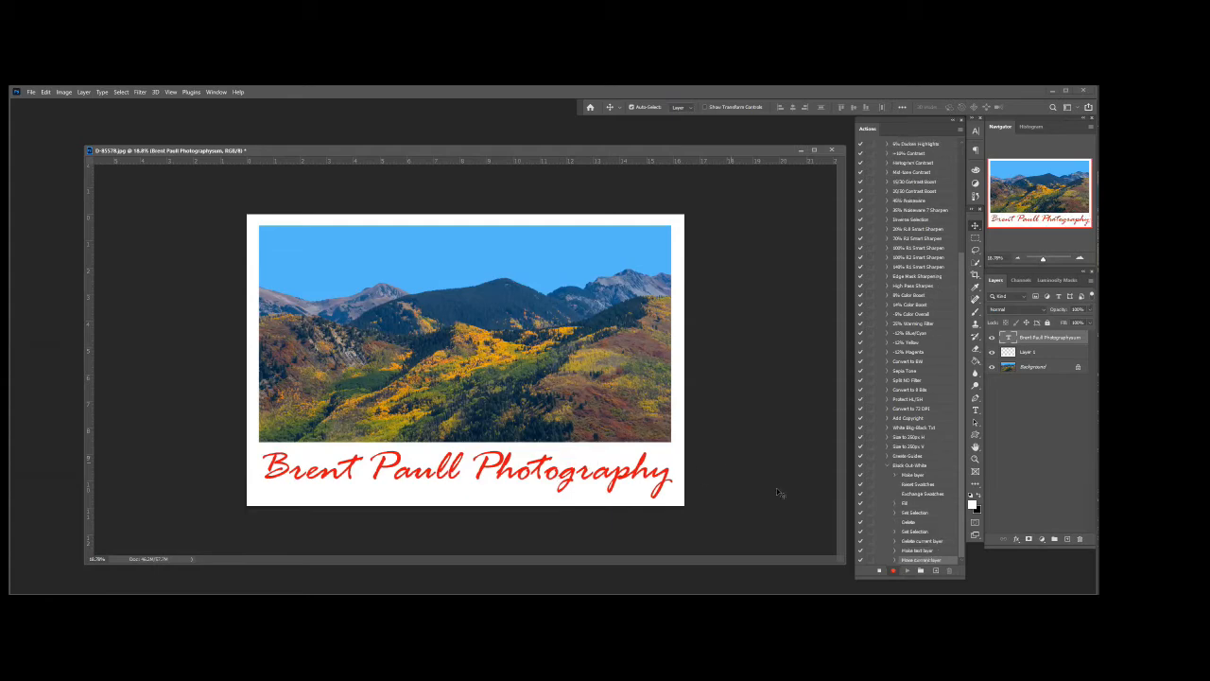
click(879, 574)
Delete the white frame layer and the caption text layer from the picture
mouse_move(1051, 369)
mouse_down()
mouse_move(1060, 472)
mouse_move(1052, 367)
mouse_up()
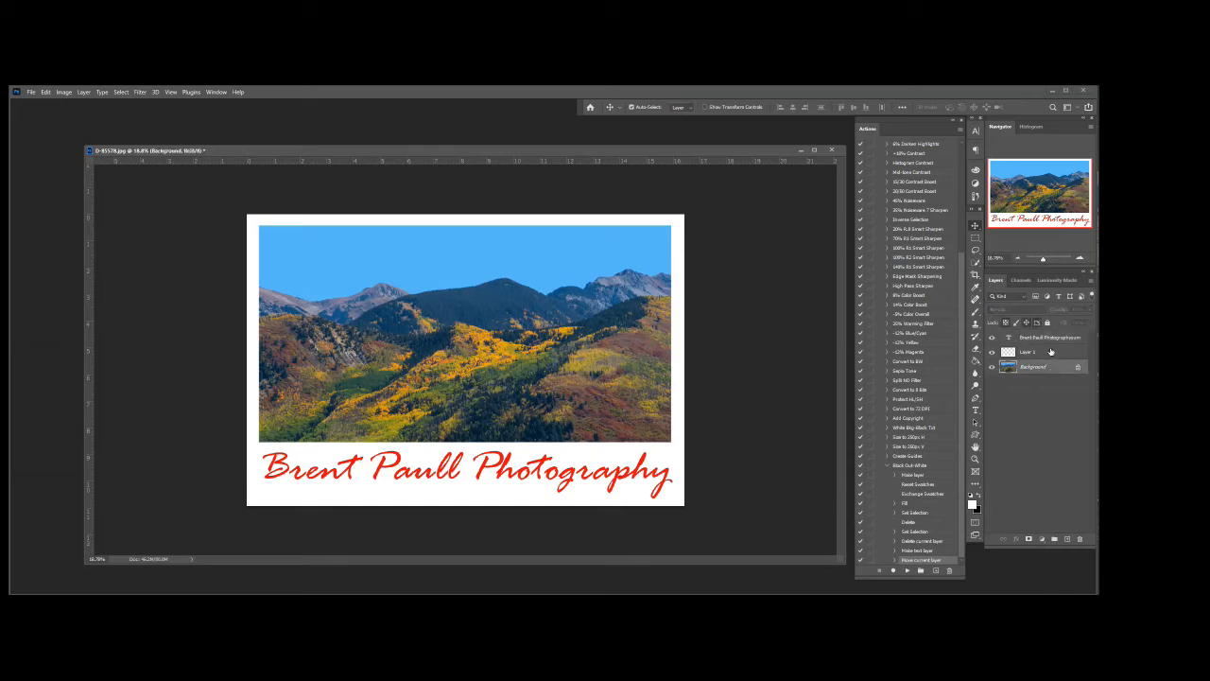
click(1051, 351)
double_click(1057, 353)
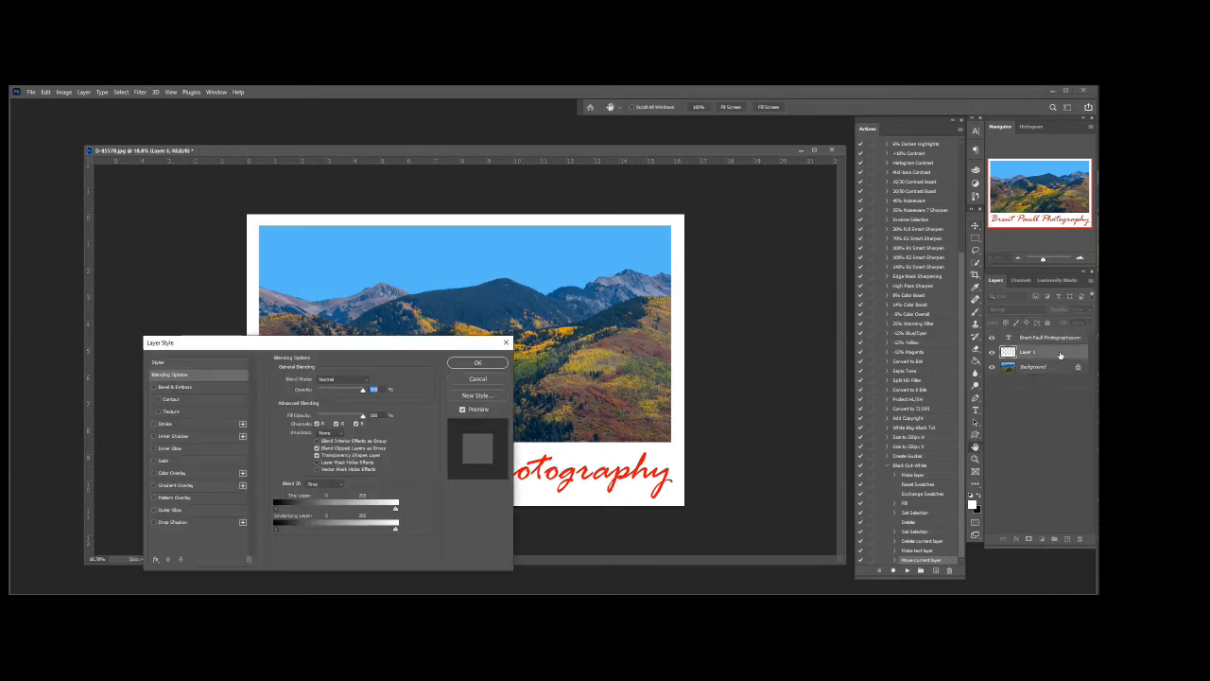
click(506, 344)
drag(1057, 354, 1079, 537)
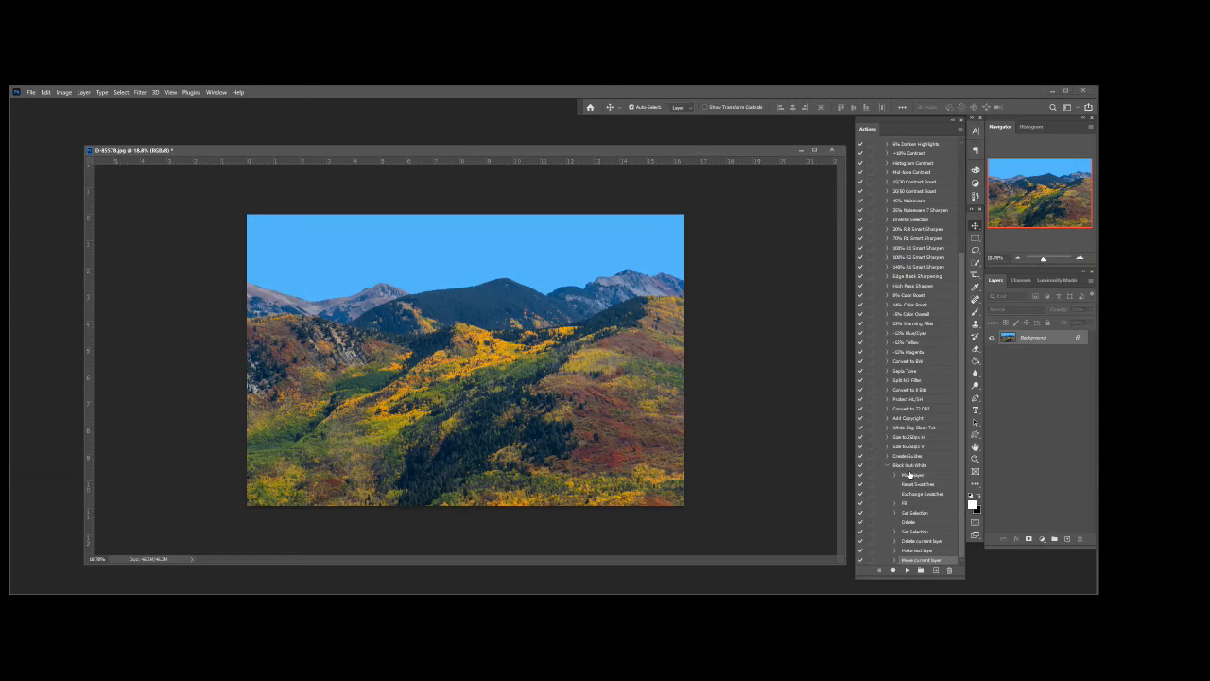
Play the Block Out-White action on the bare picture and delete the action
click(909, 466)
click(907, 571)
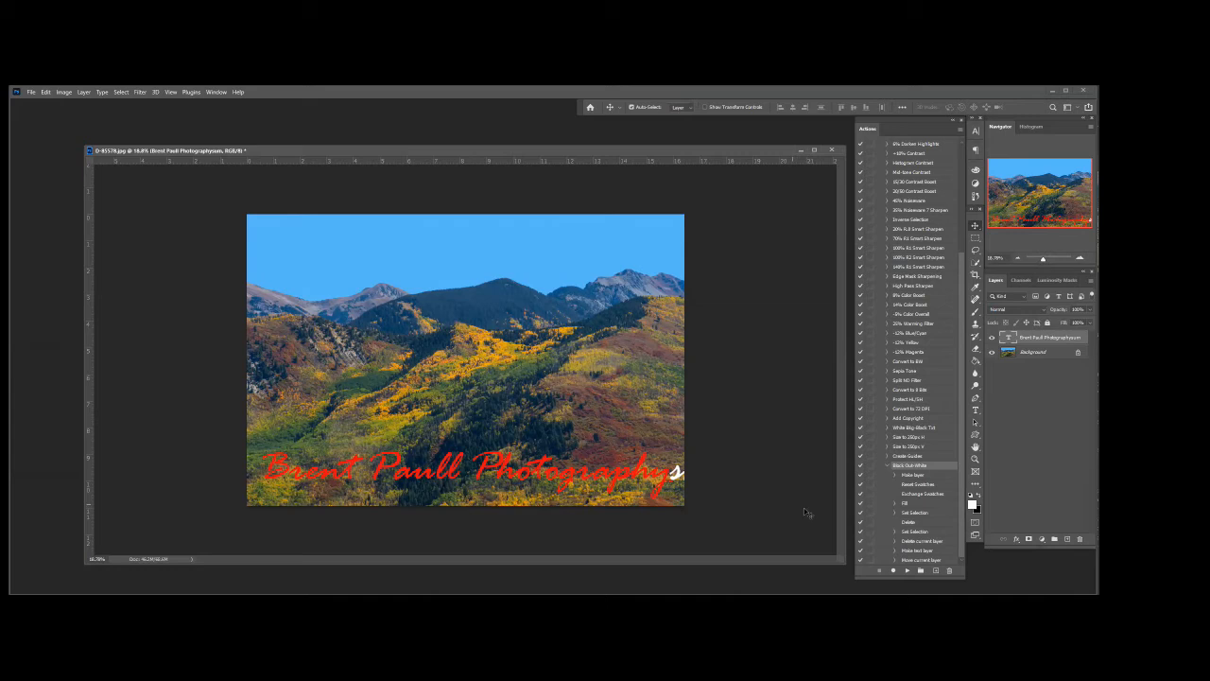
click(888, 470)
drag(941, 571, 949, 573)
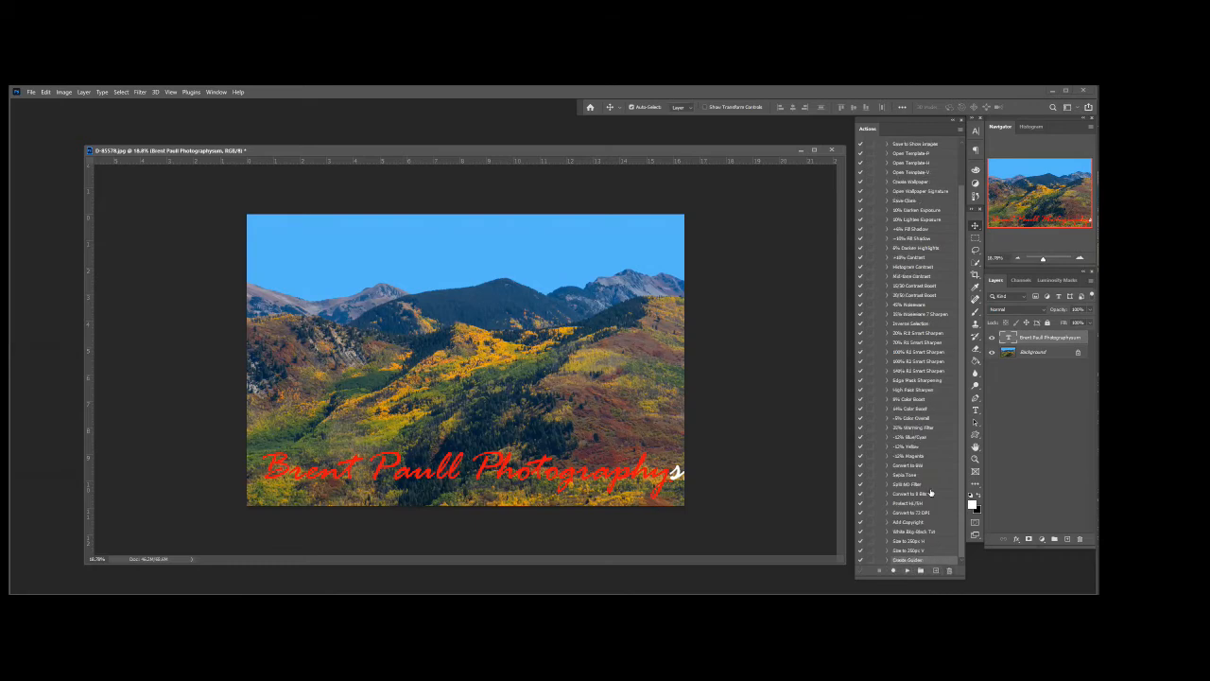
Switch the actions list to Button Mode and close the mountain picture
click(960, 129)
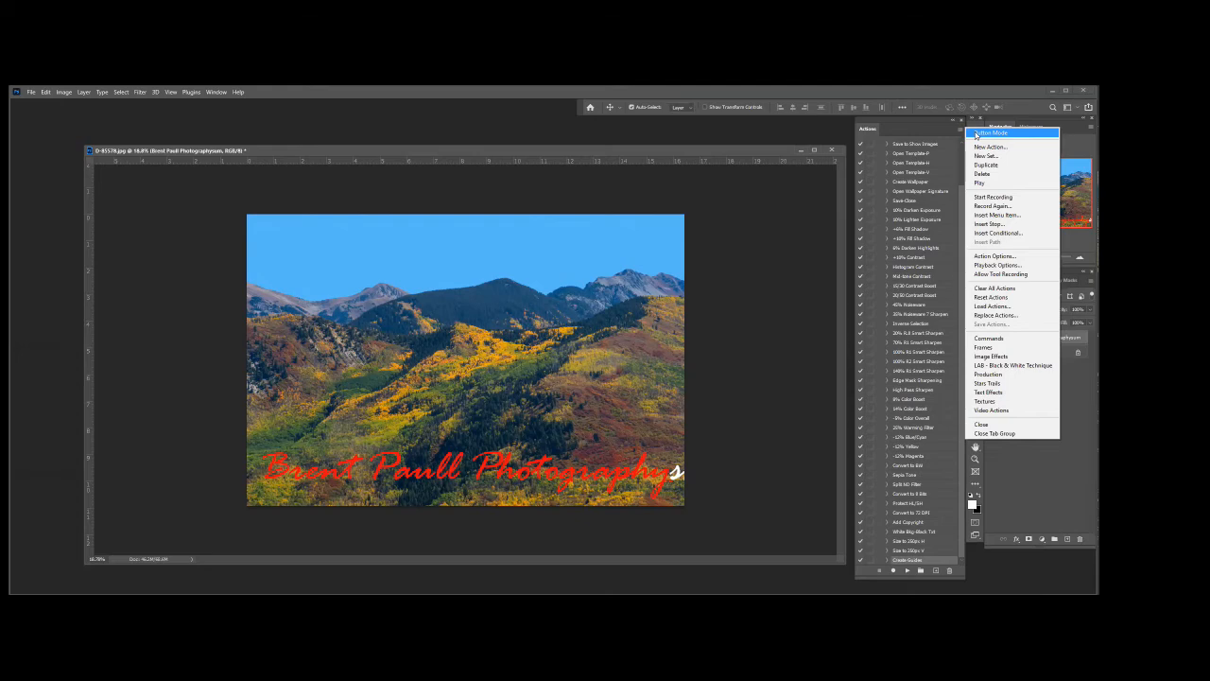
click(975, 133)
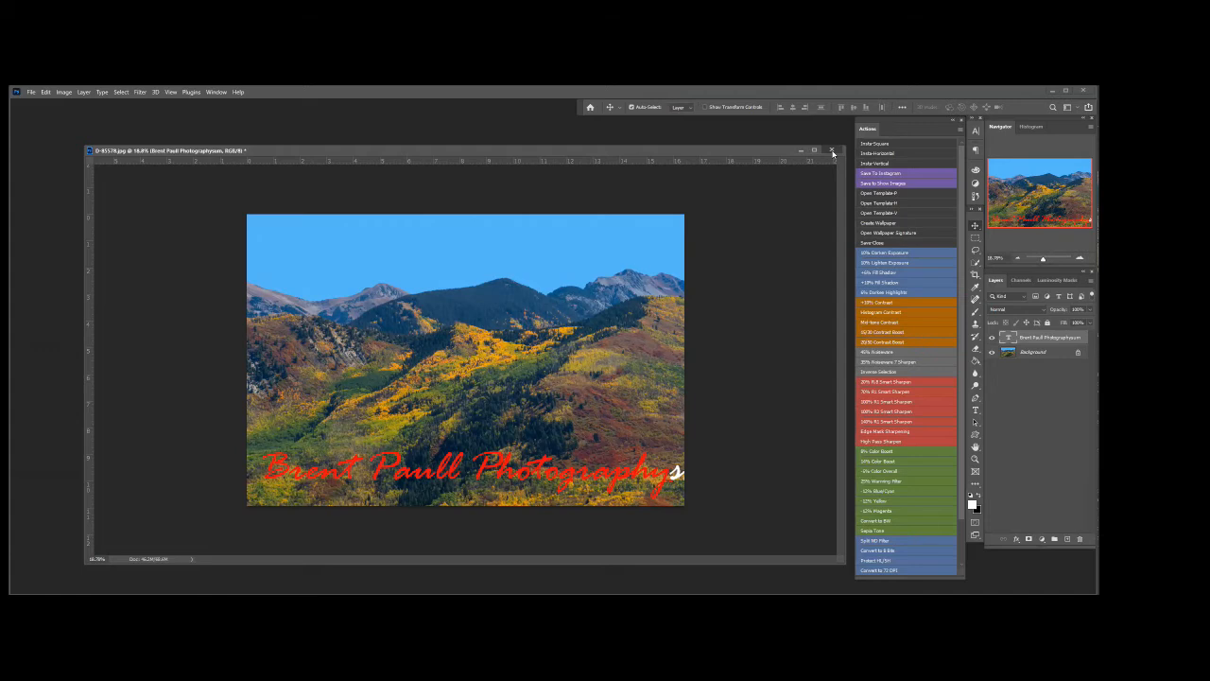
click(832, 152)
click(550, 281)
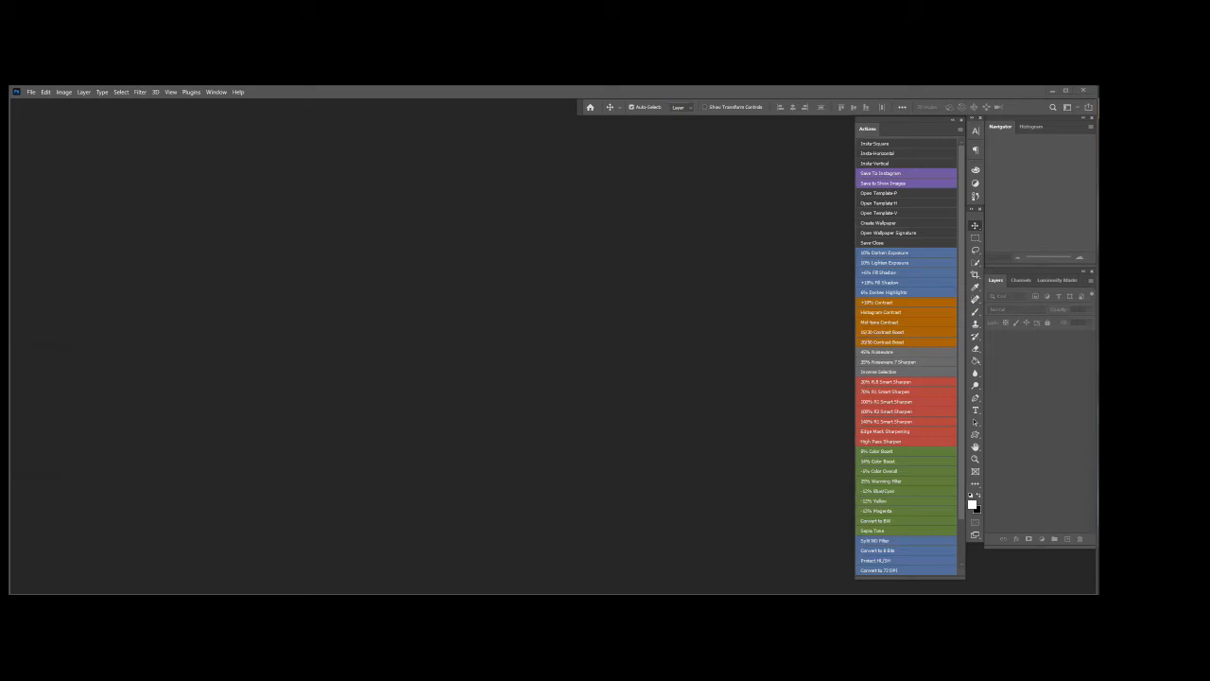
Open the raw elk photo in Camera Raw and enable Remove chromatic aberration and Use profile corrections
drag(382, 591, 386, 320)
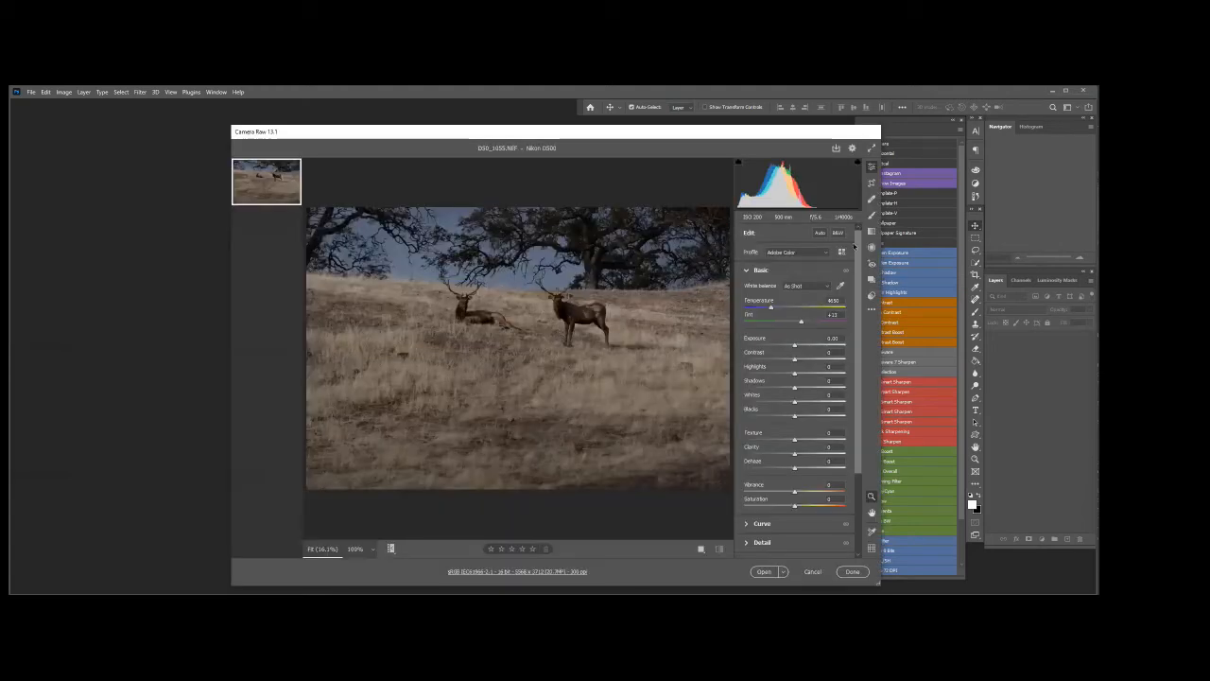
scroll(856, 458, down, 2)
scroll(854, 518, down, 1)
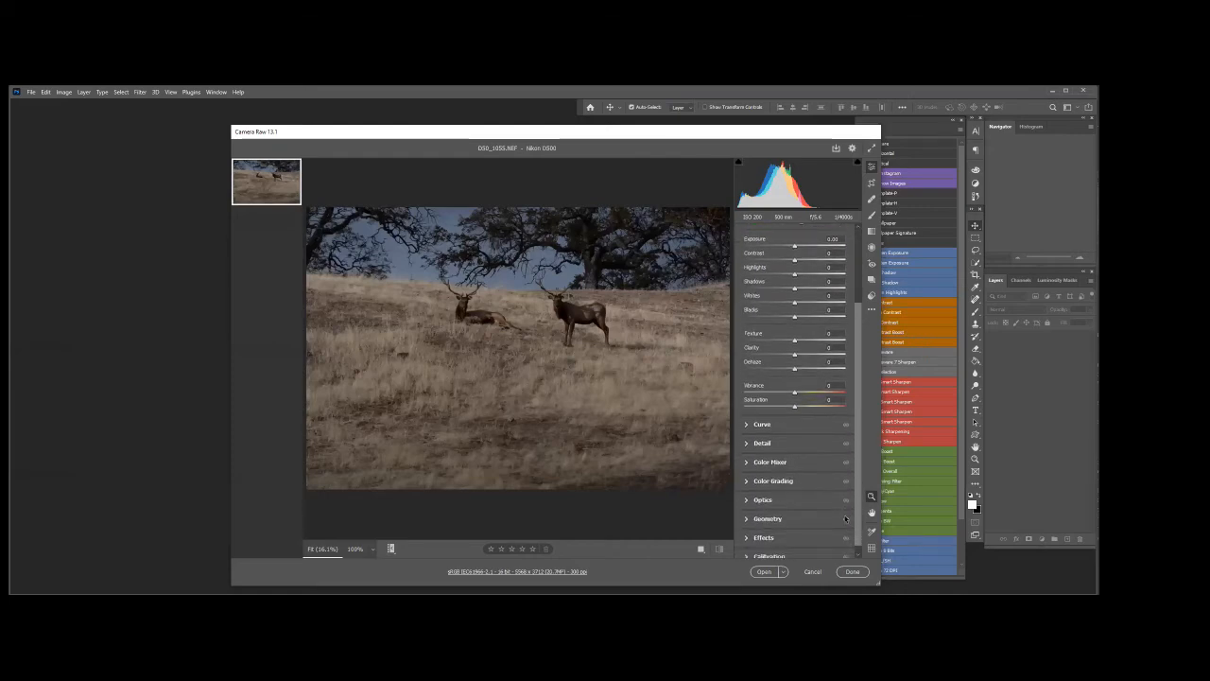
click(748, 502)
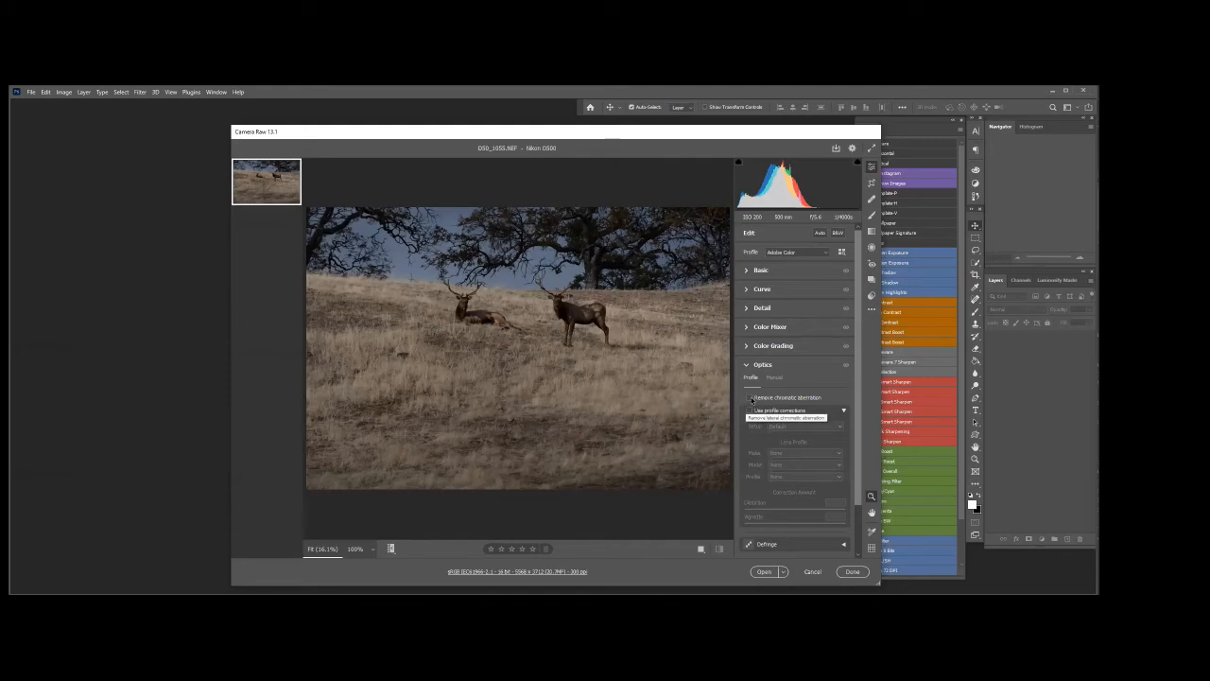
click(750, 397)
click(751, 411)
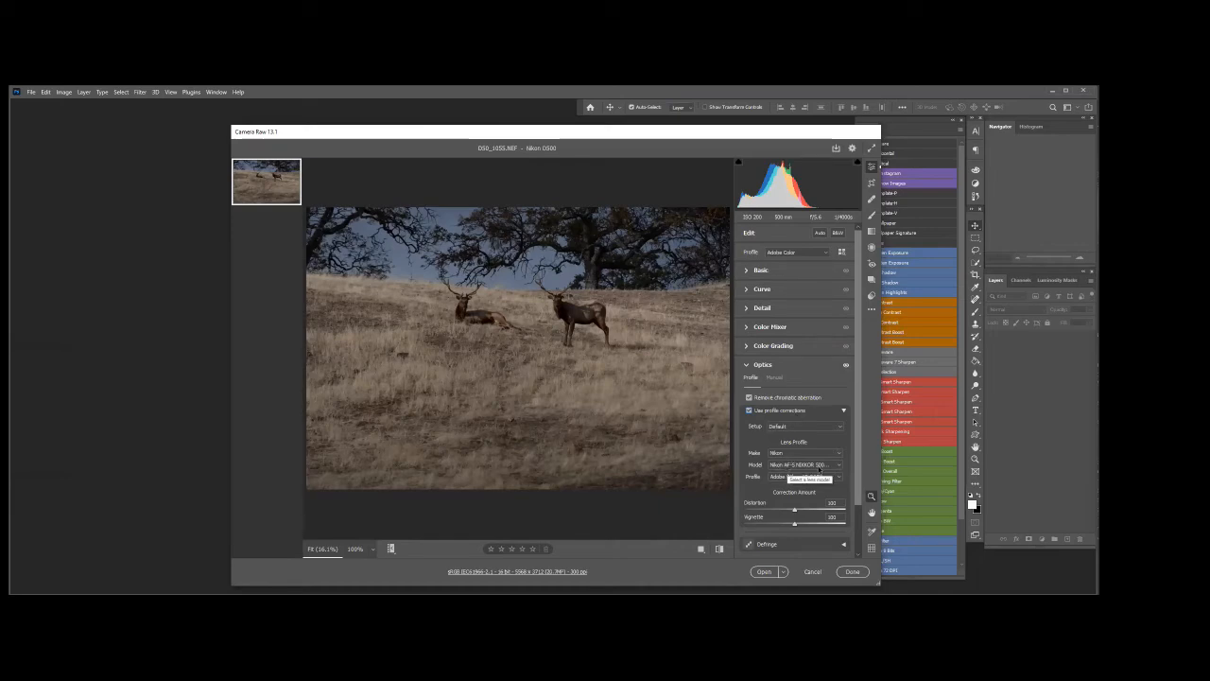
Brighten the elk photo with exposure at about +1.40, saturation at about +15 and vibrance at about +21
click(747, 273)
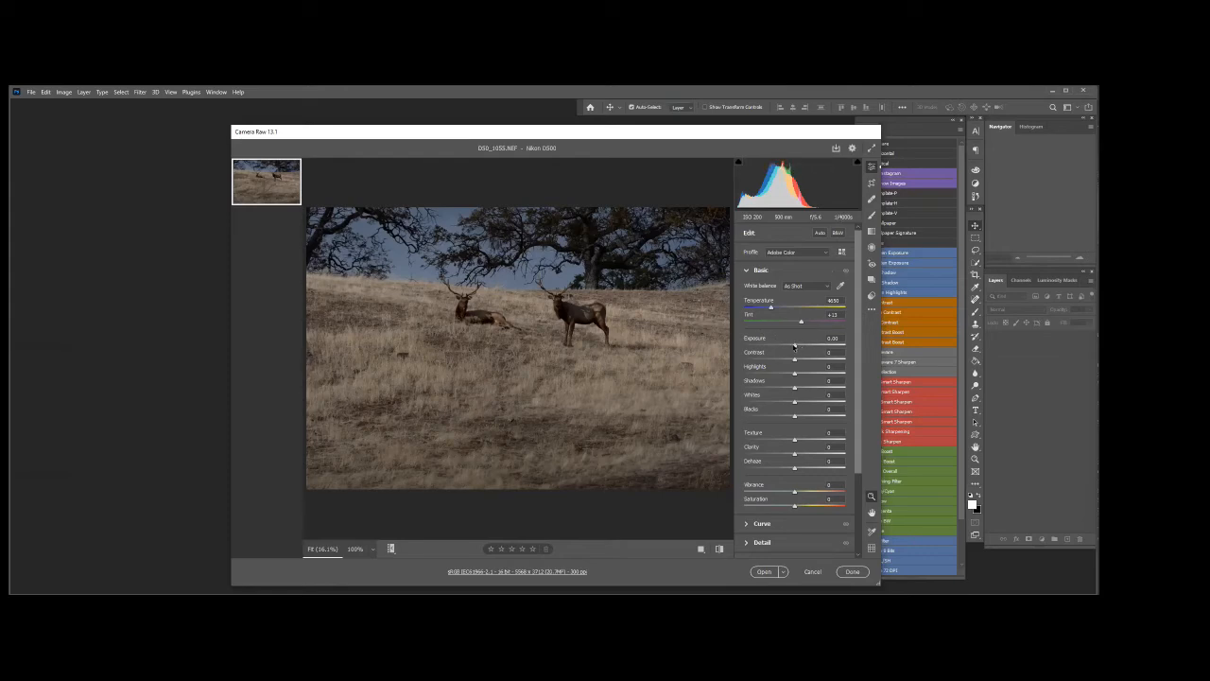
mouse_move(794, 347)
mouse_down()
mouse_move(818, 343)
mouse_move(808, 342)
mouse_up()
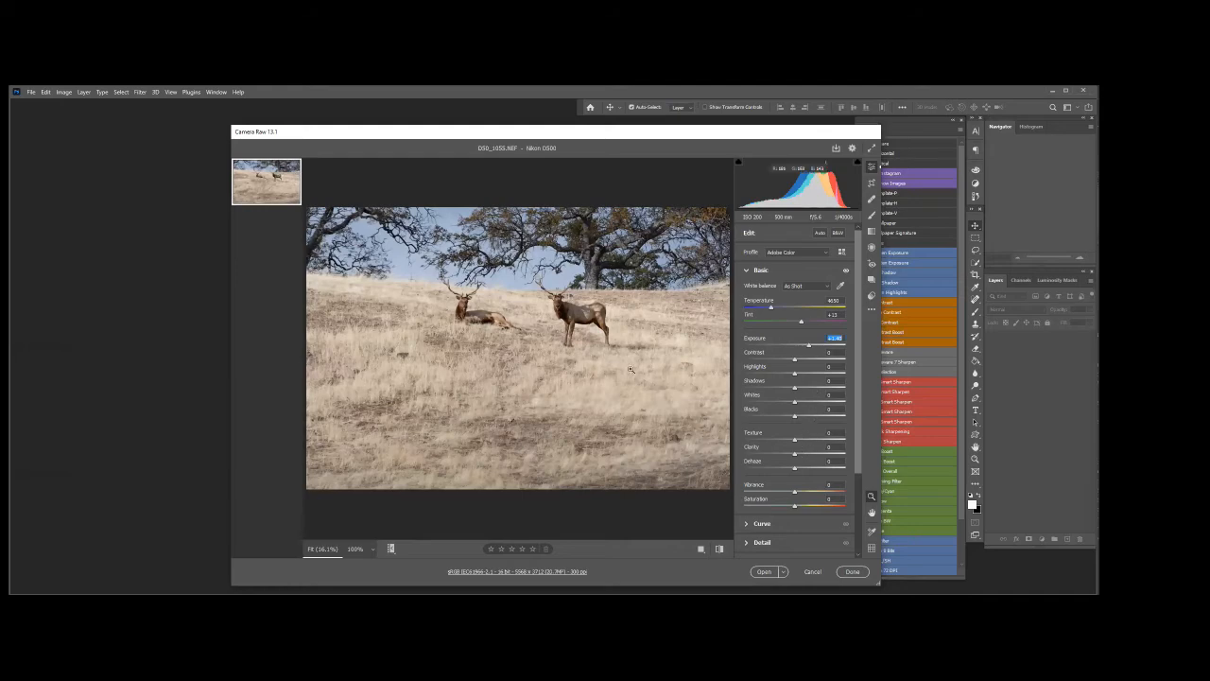
click(807, 506)
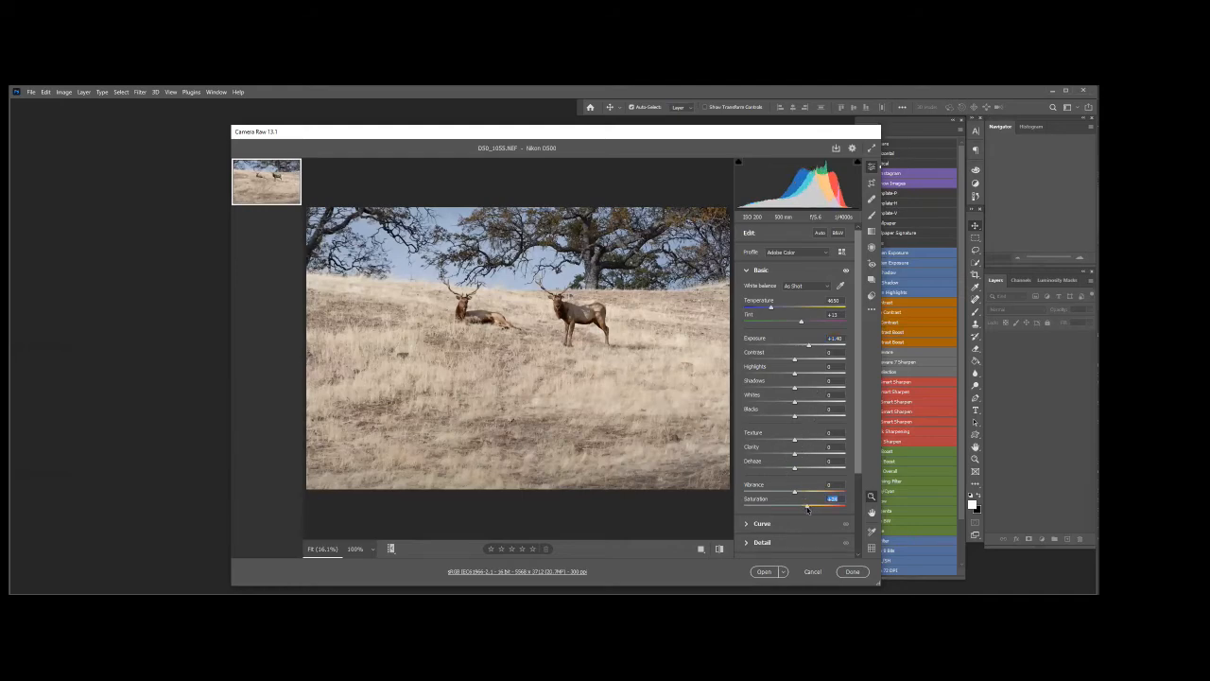
drag(808, 509, 803, 507)
click(806, 491)
Confirm the Camera Raw workflow depth as 16 Bits/Channel and open the elk photo for editing
click(558, 572)
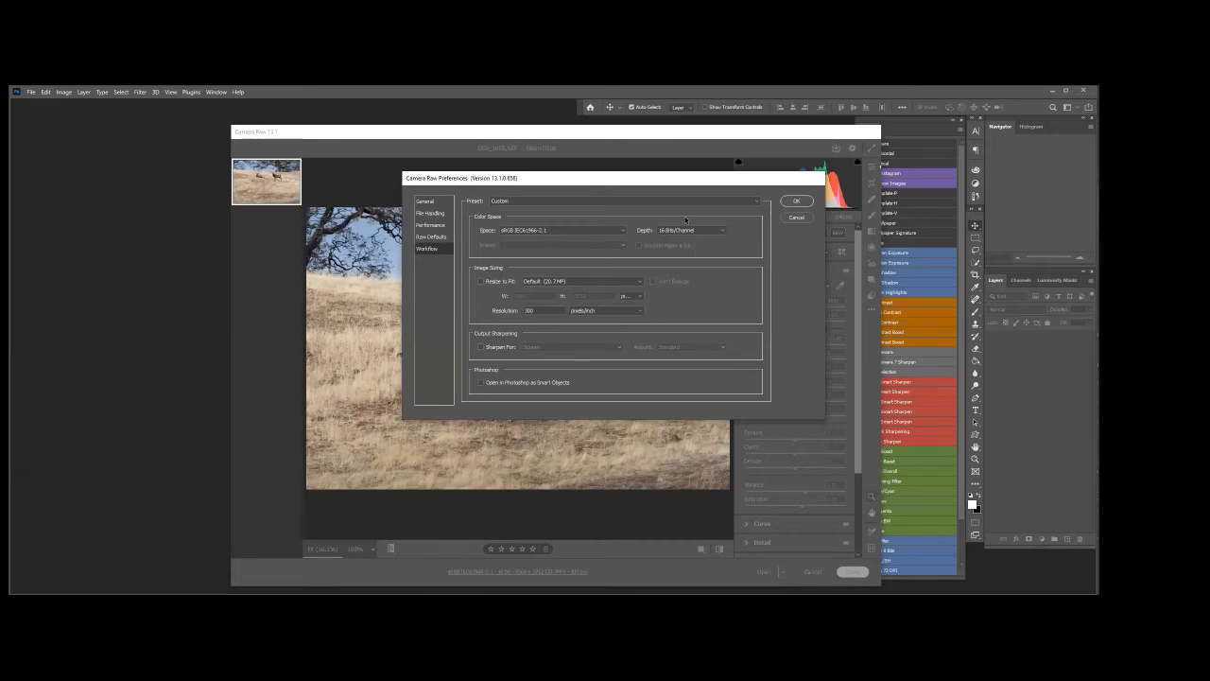
click(659, 231)
click(673, 237)
click(723, 230)
click(704, 242)
click(797, 201)
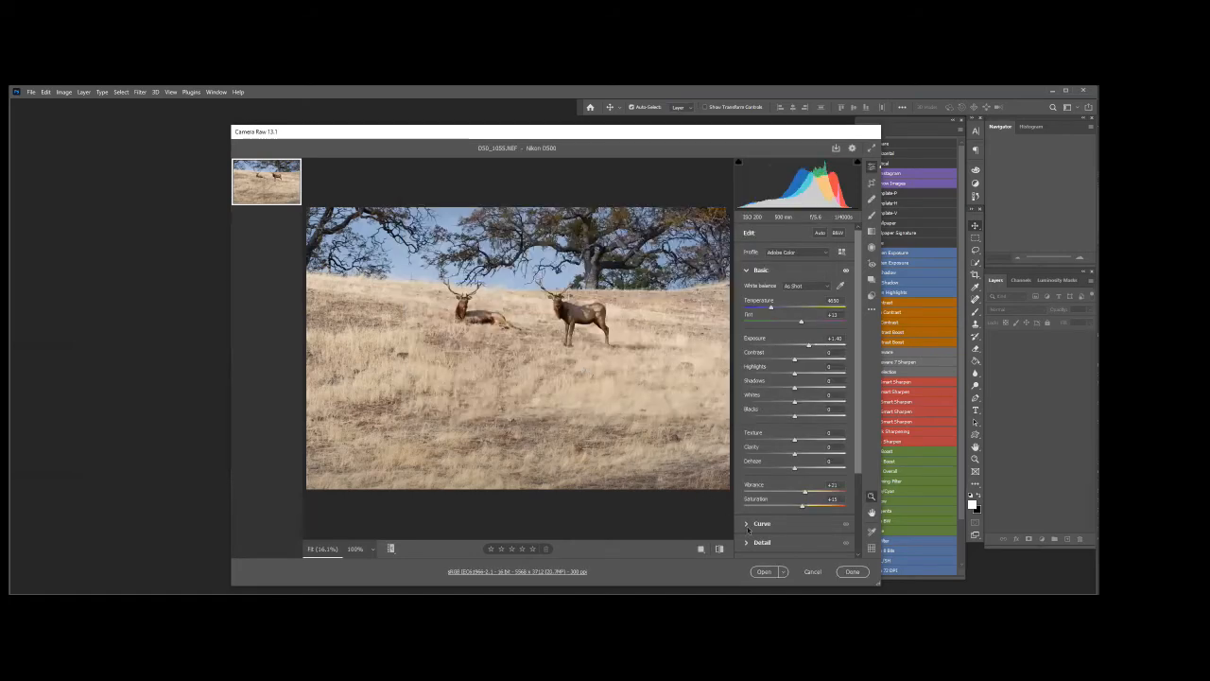
click(764, 572)
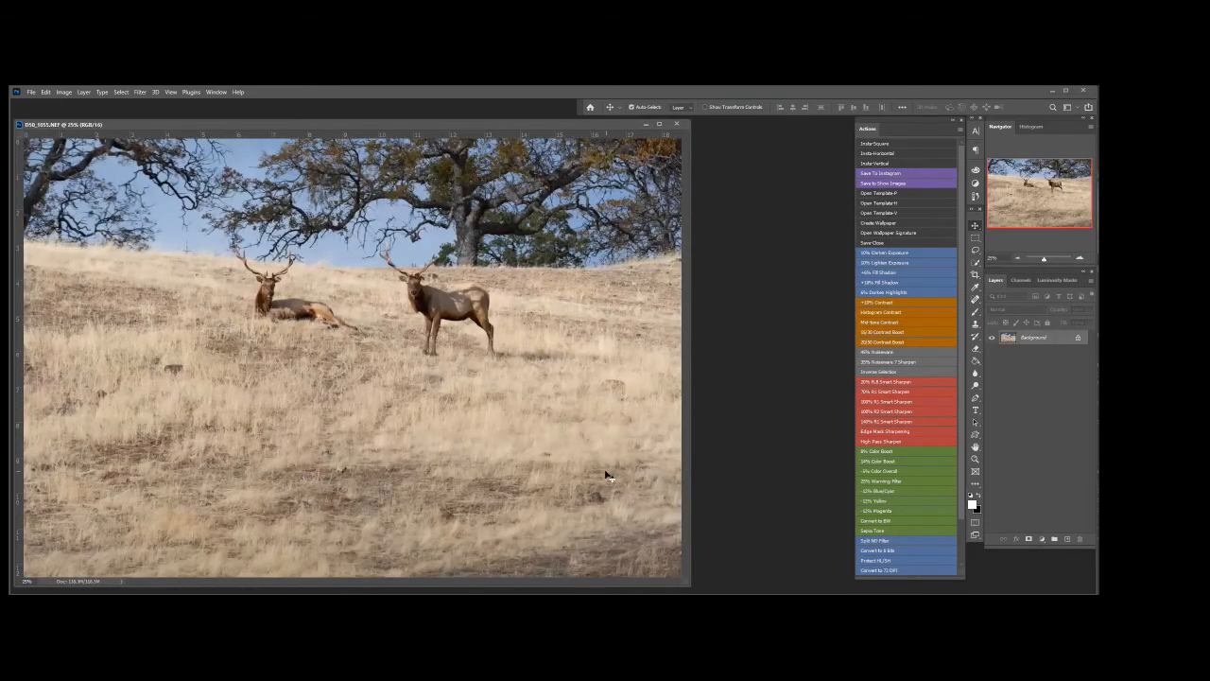
Duplicate the elk photo's Background layer
scroll(607, 472, down, 1)
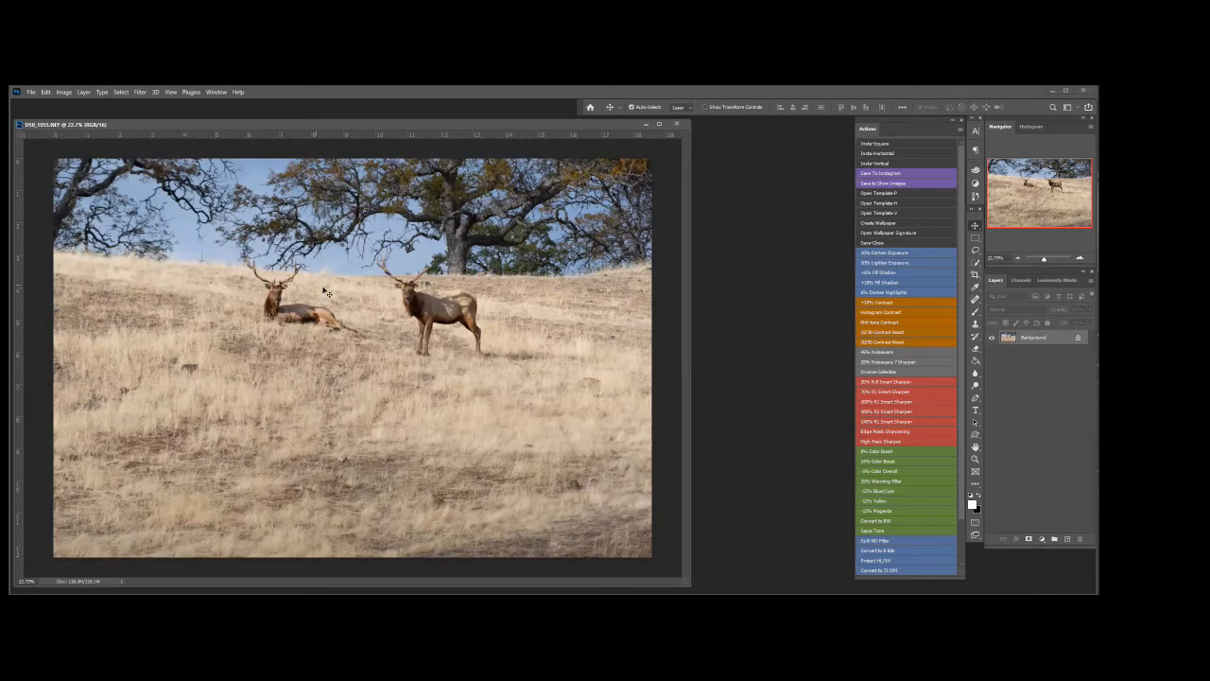
scroll(472, 275, up, 3)
scroll(472, 275, up, 6)
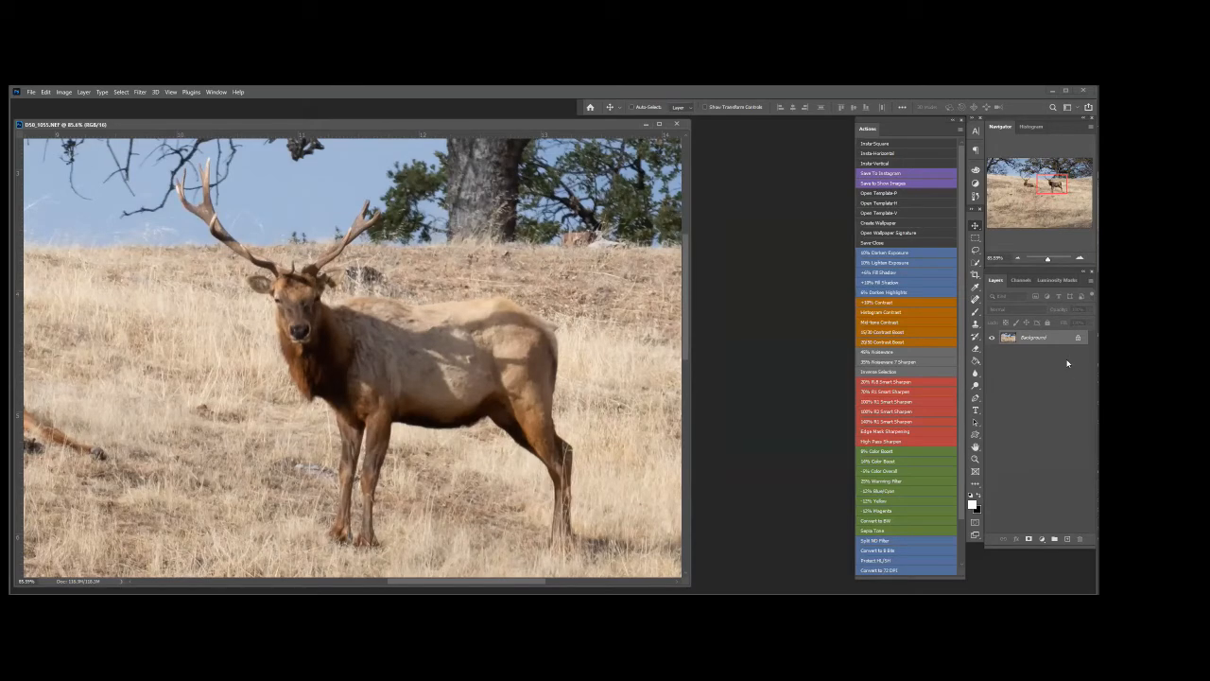
key(ctrl+j)
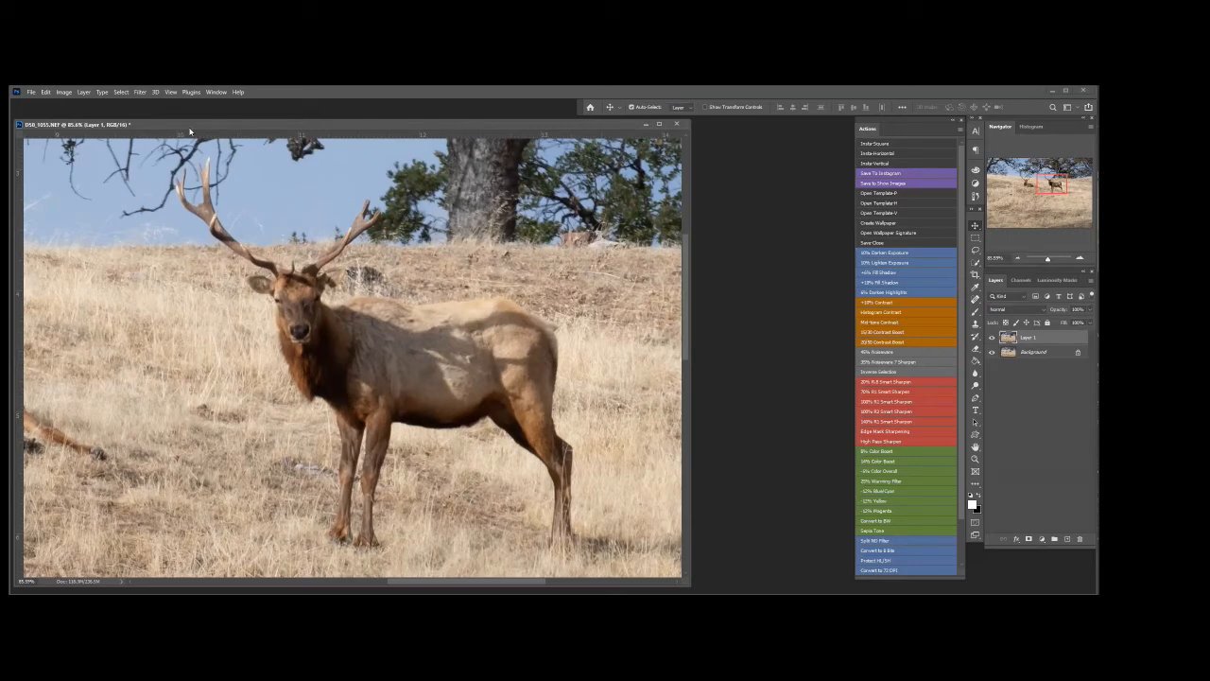
Try a Shadows/Highlights adjustment on the duplicate layer with the shadows amount at 0%, and cancel it
key(ctrl+shift+a)
click(61, 93)
mouse_move(90, 117)
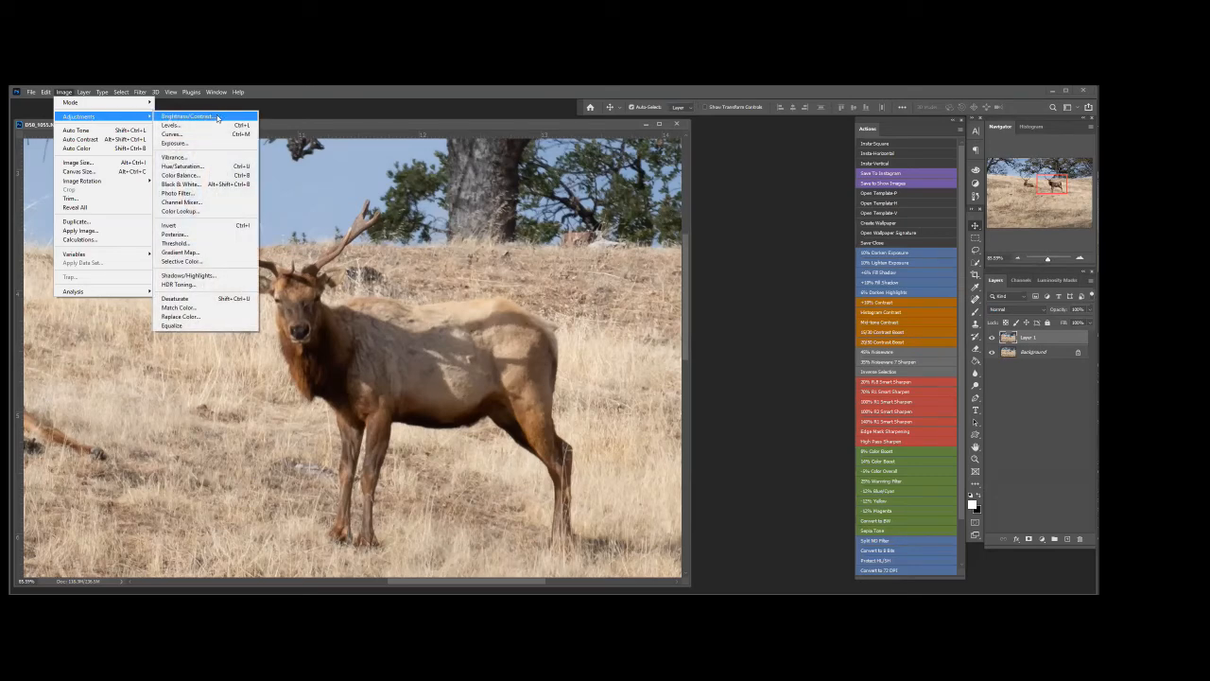
click(207, 276)
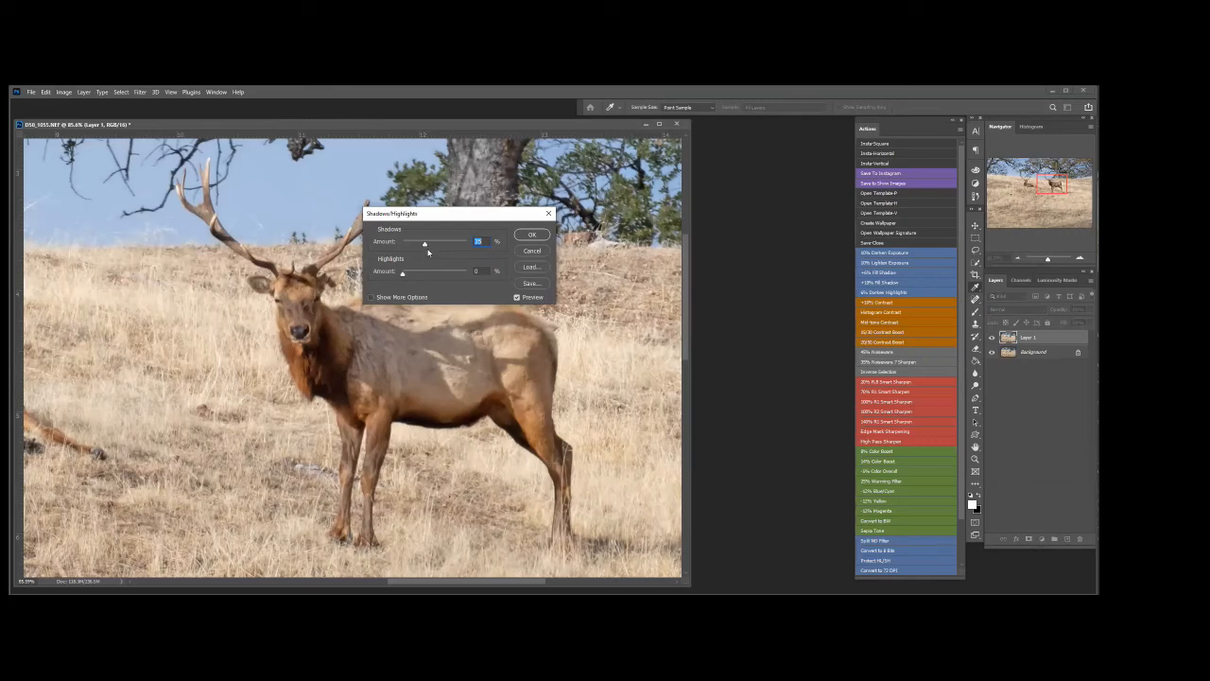
drag(425, 245, 370, 242)
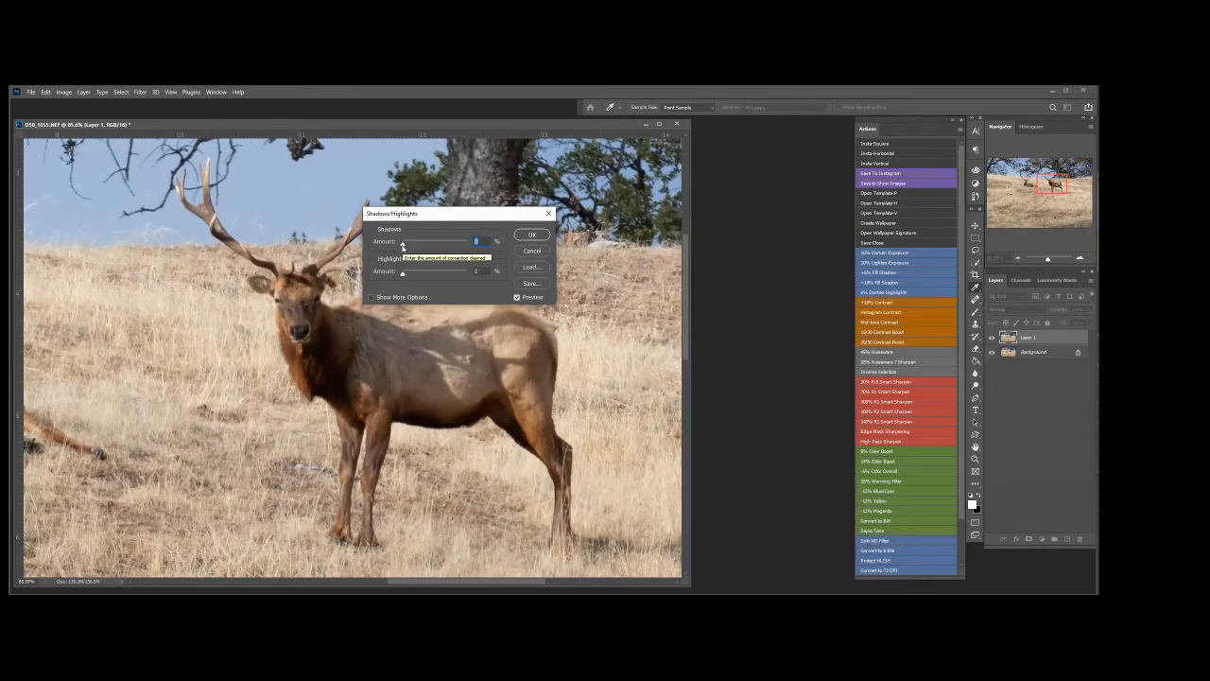
drag(402, 248, 395, 246)
click(533, 252)
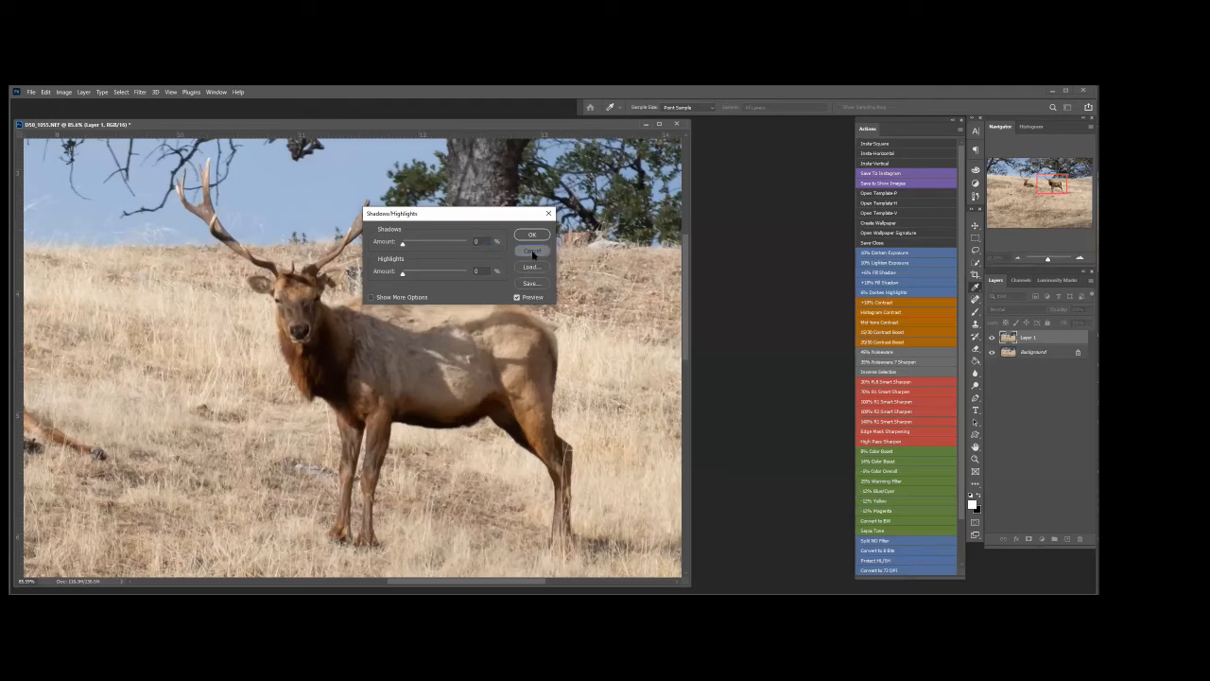
Play the +6% Fill Shadow action twice on the duplicate layer
click(896, 273)
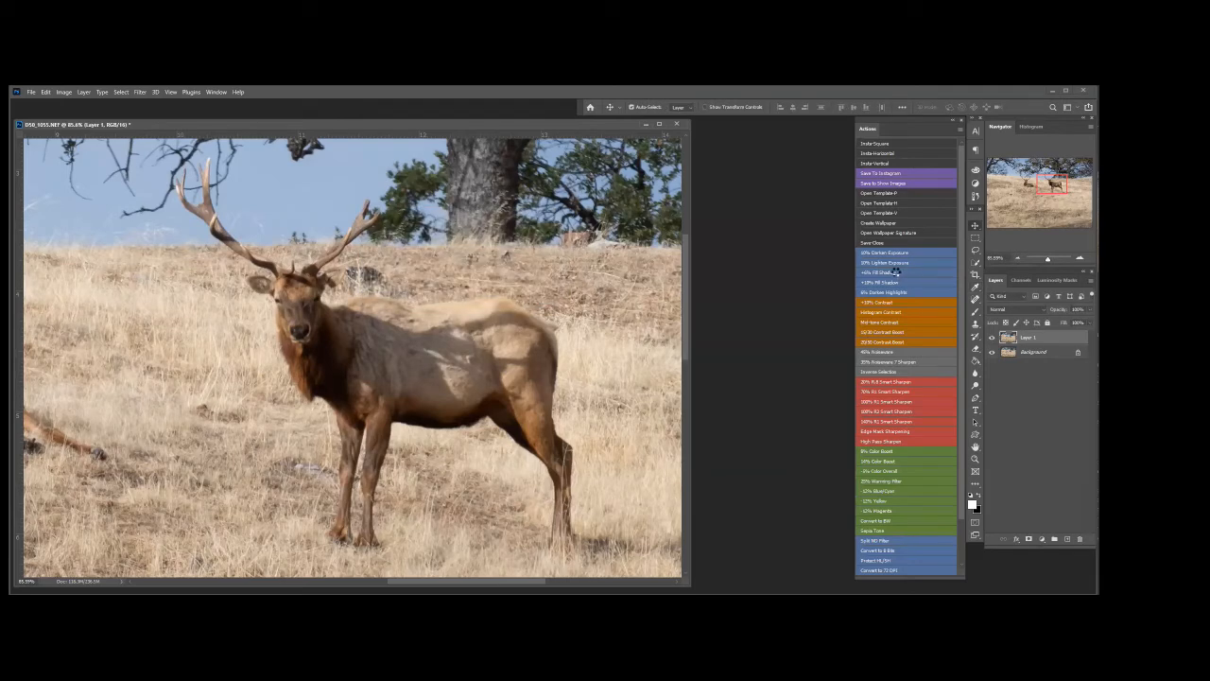
click(896, 272)
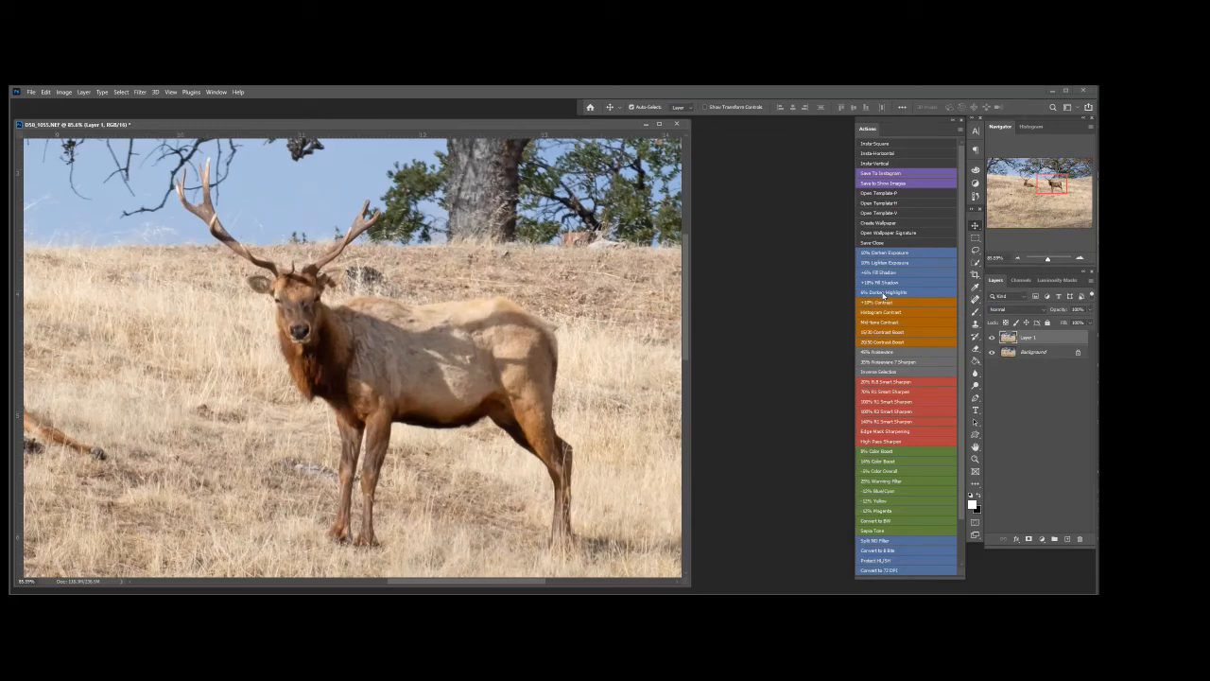
Try a Shadows/Highlights adjustment on the duplicate layer with a small highlights amount, and cancel it
click(63, 92)
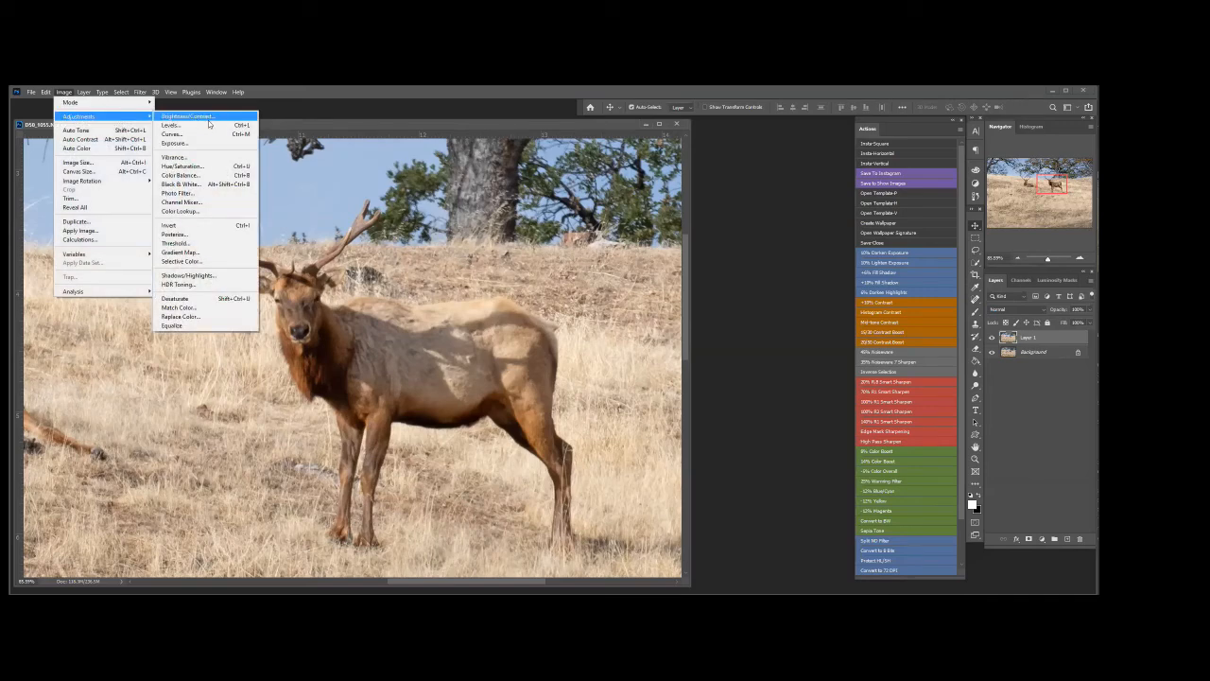
click(220, 276)
drag(425, 244, 396, 275)
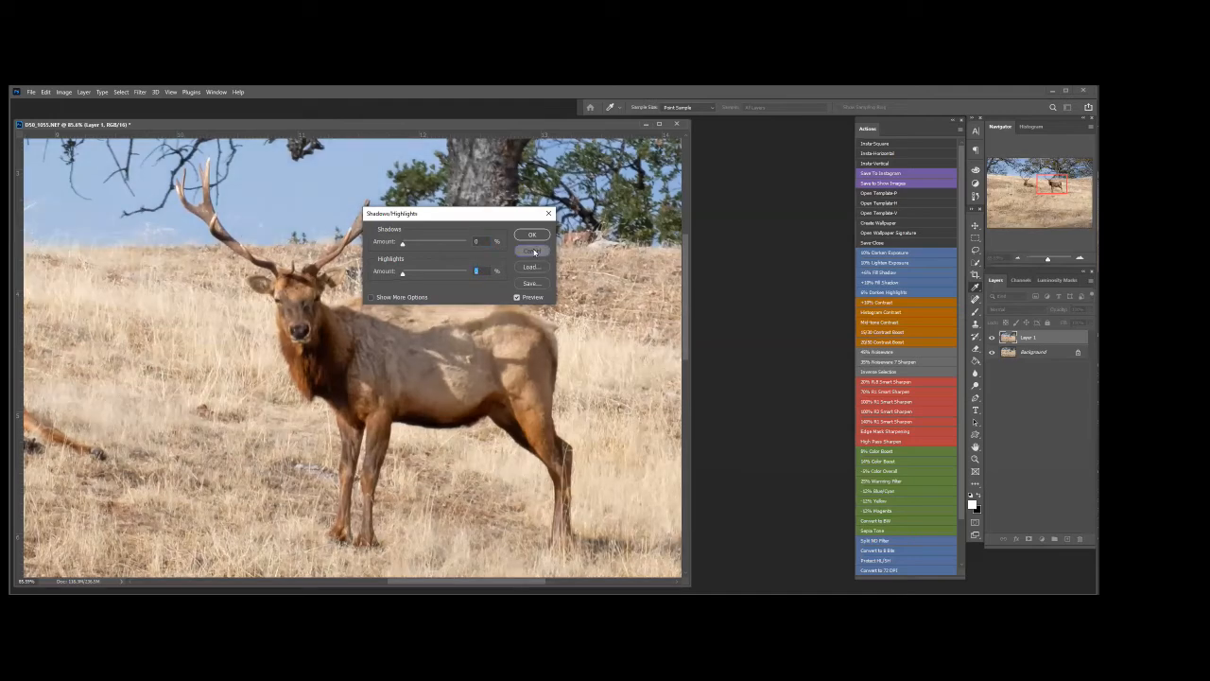
click(532, 250)
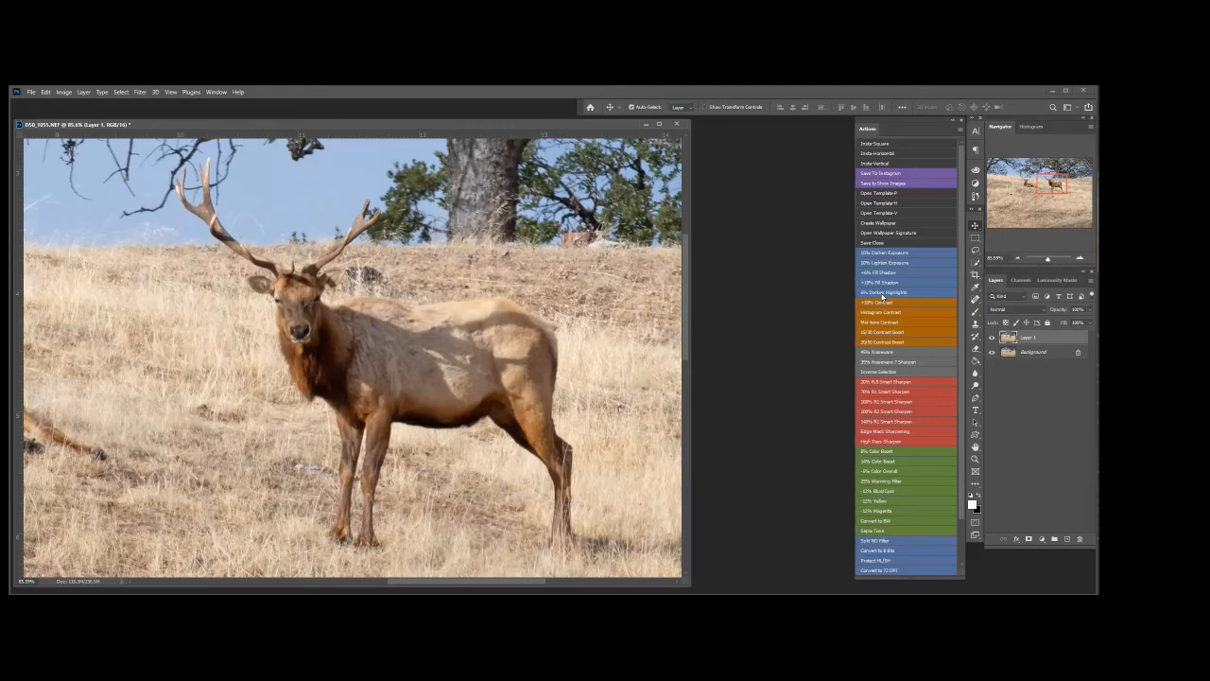
Play the Darken Highlights action on the elk photo's duplicate layer
click(882, 293)
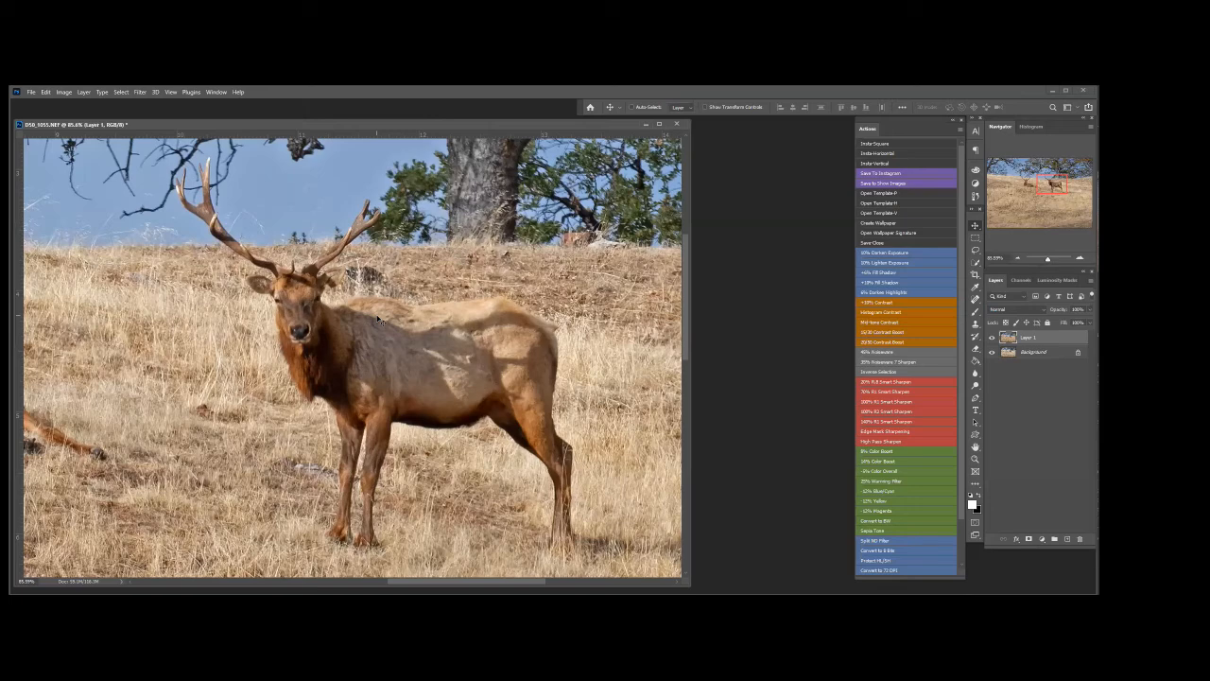
Start saving the elk photo under the JPEG file type in the Elk folder, and cancel the save
key(ctrl+shift+s)
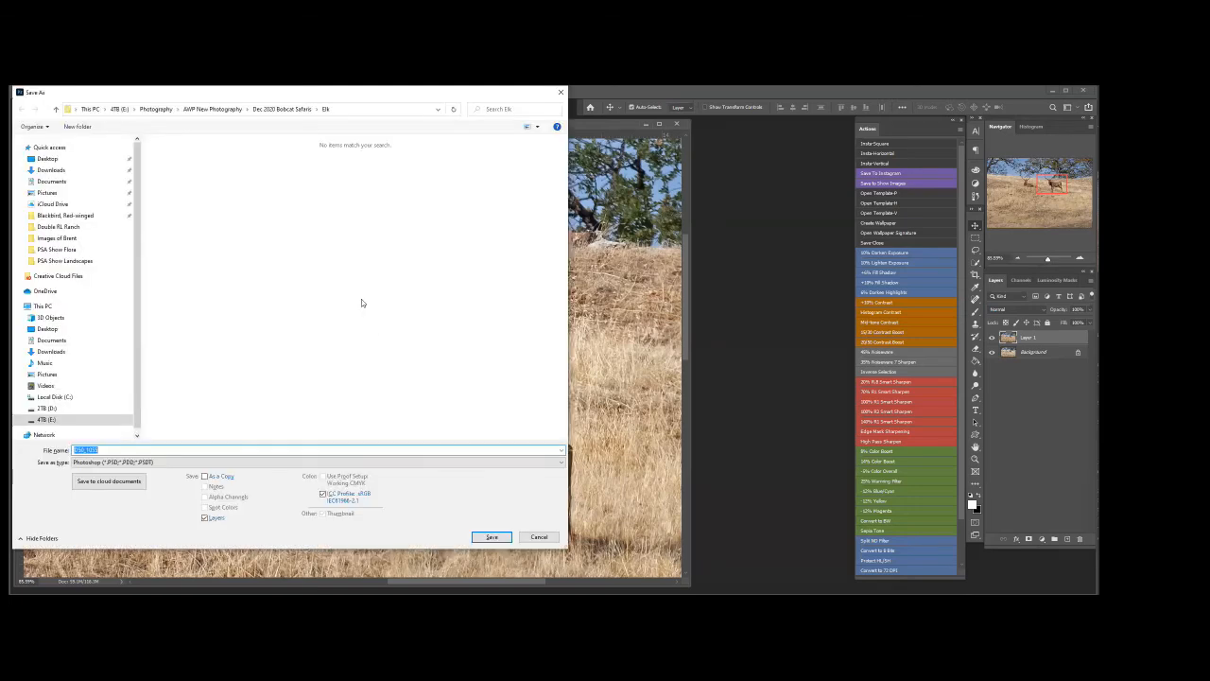
click(162, 462)
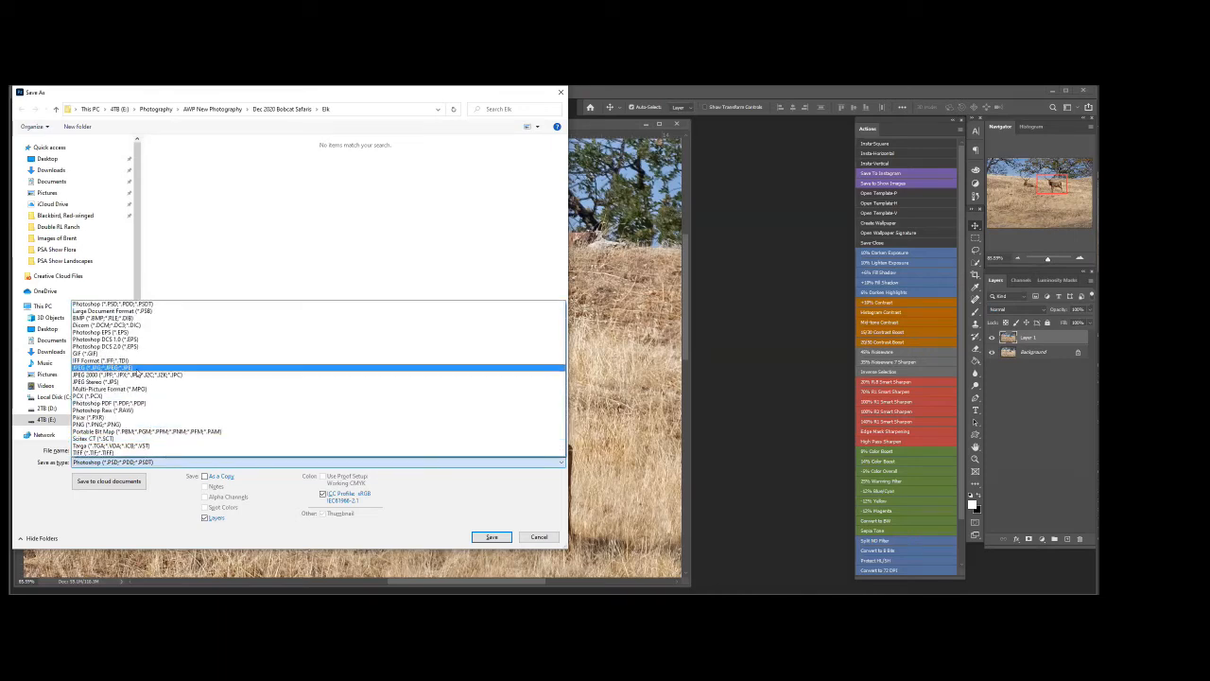
click(137, 368)
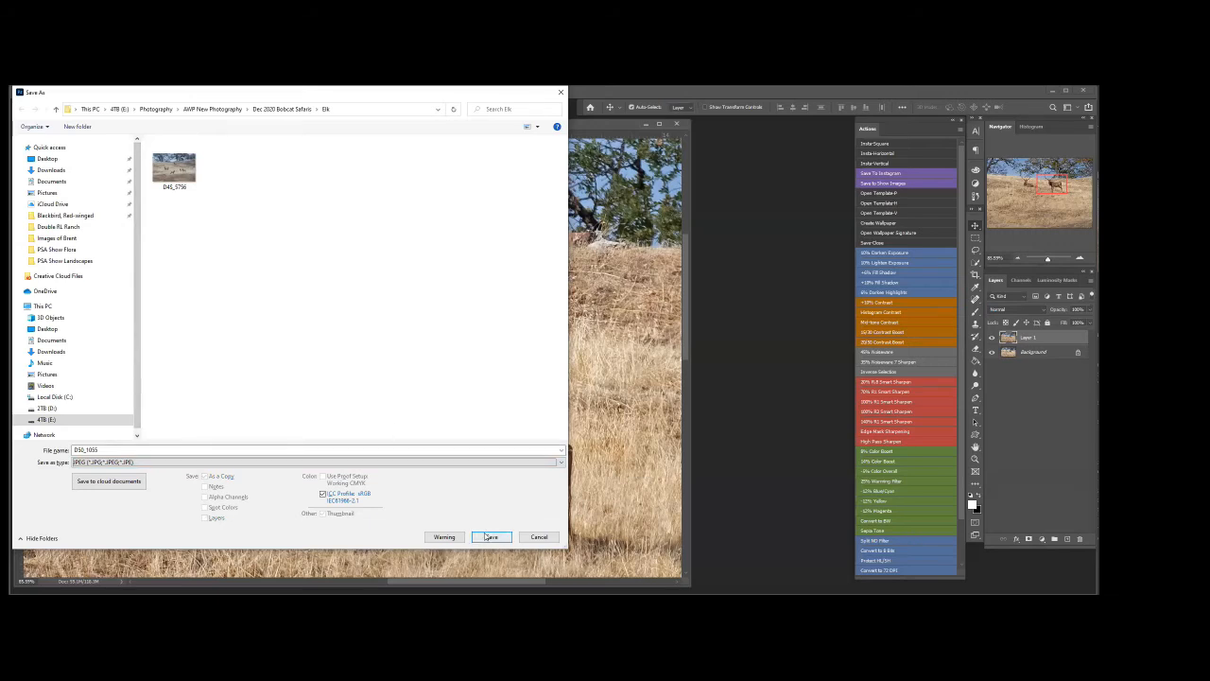
click(537, 537)
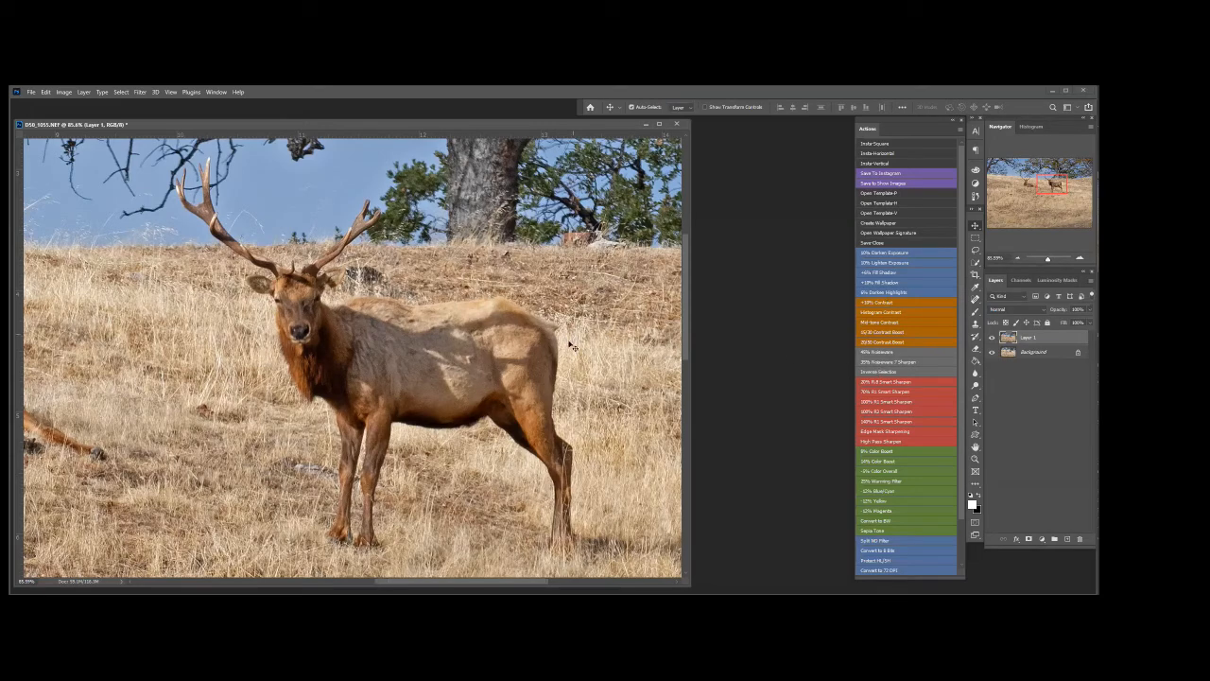
Fit the whole elk photo in view and close it without saving the changes
key(ctrl+0)
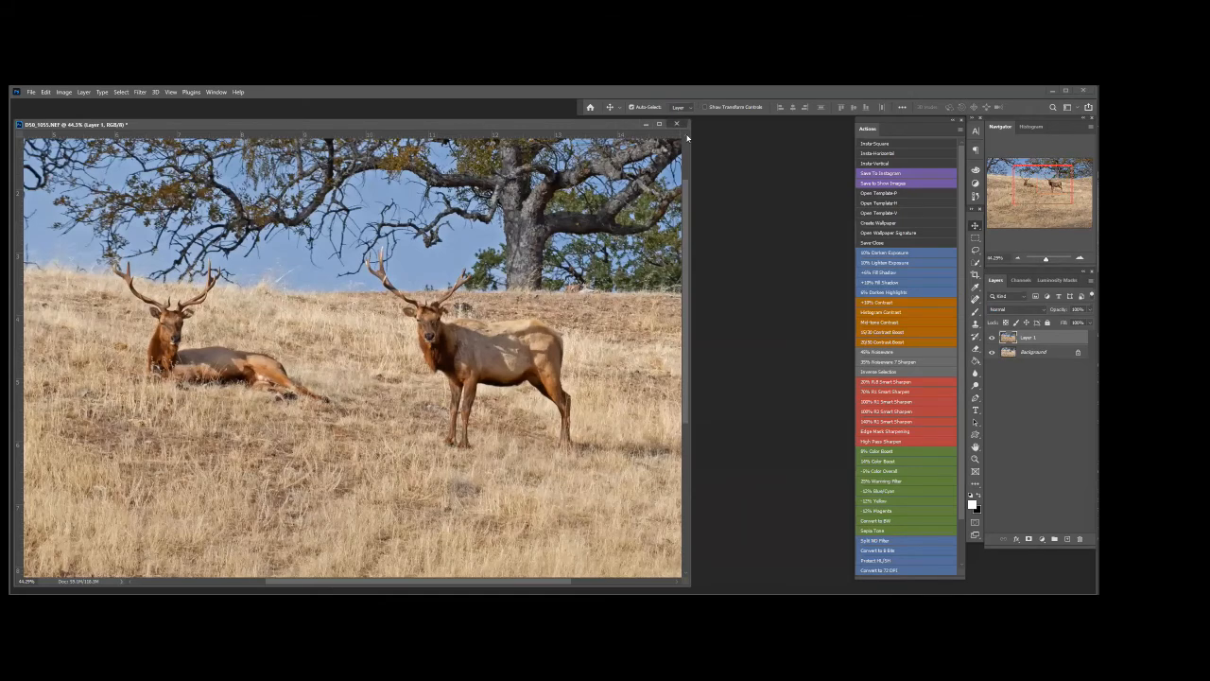
click(676, 124)
click(550, 279)
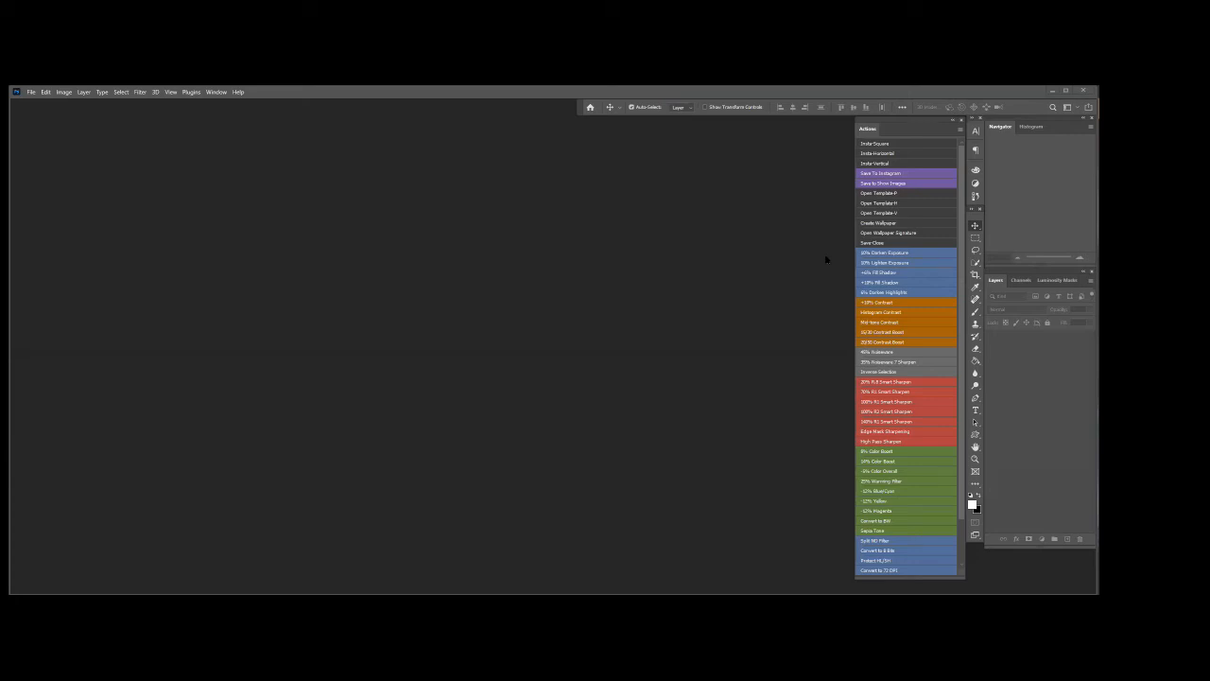
Move and enlarge the owl photo's window, and select the owl with the automatic Subject selection
drag(185, 131, 388, 140)
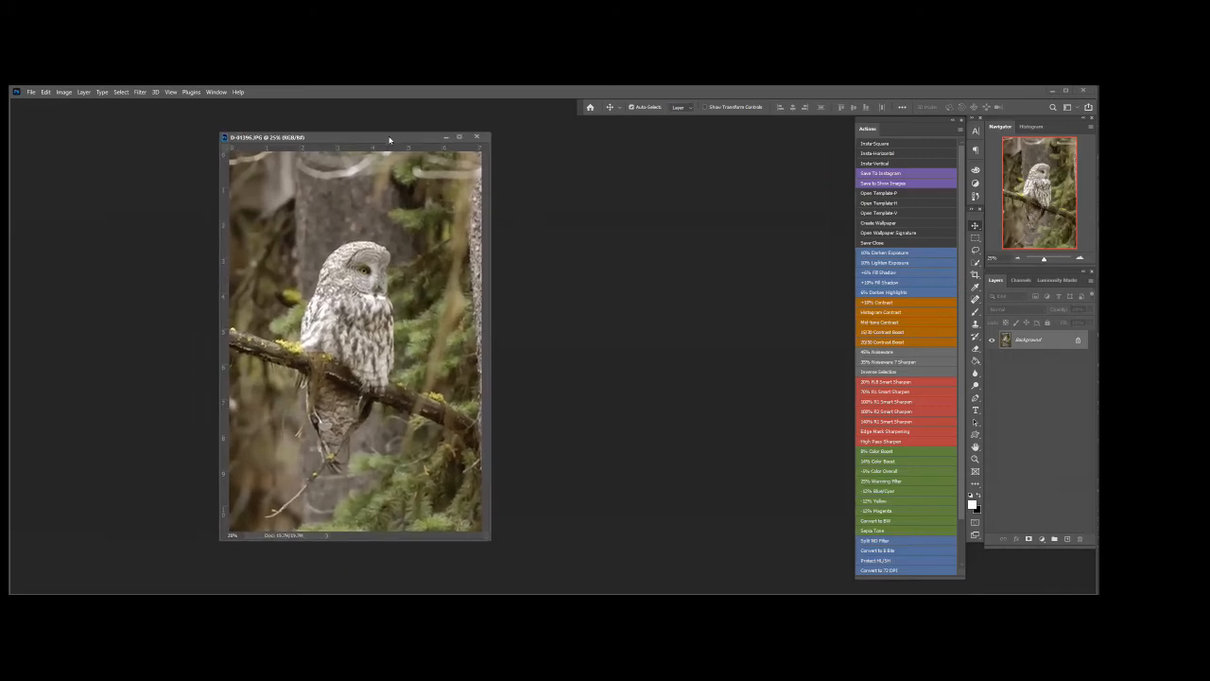
drag(493, 541, 781, 588)
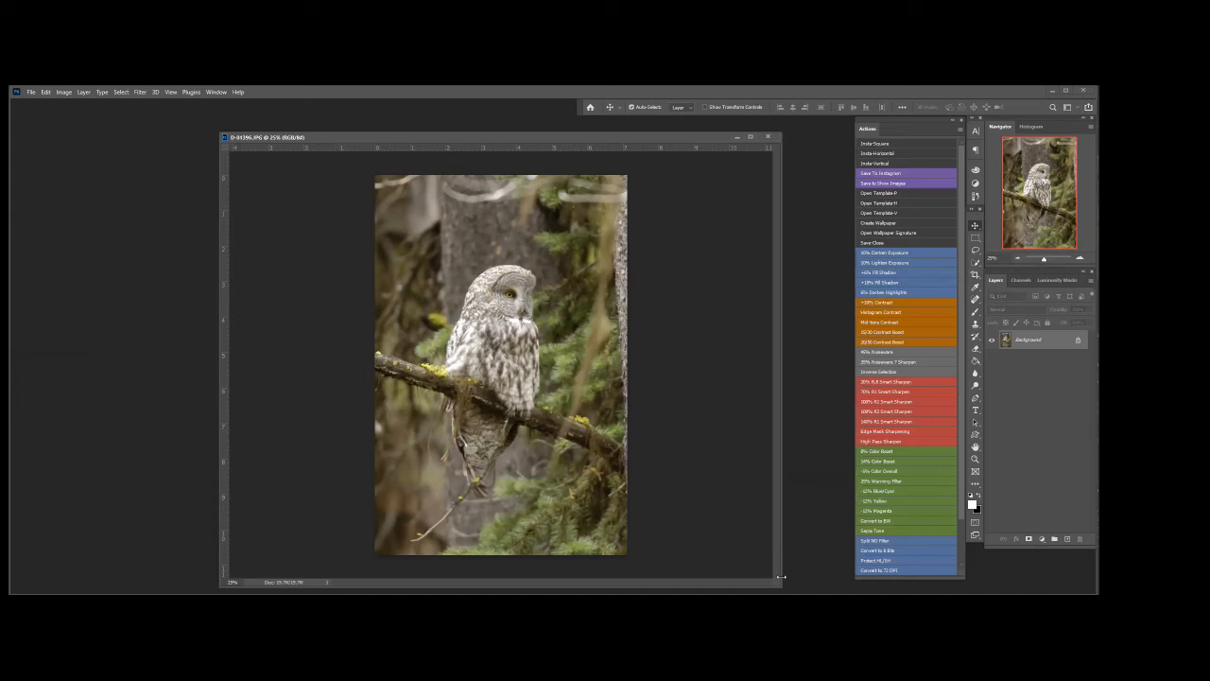
click(139, 92)
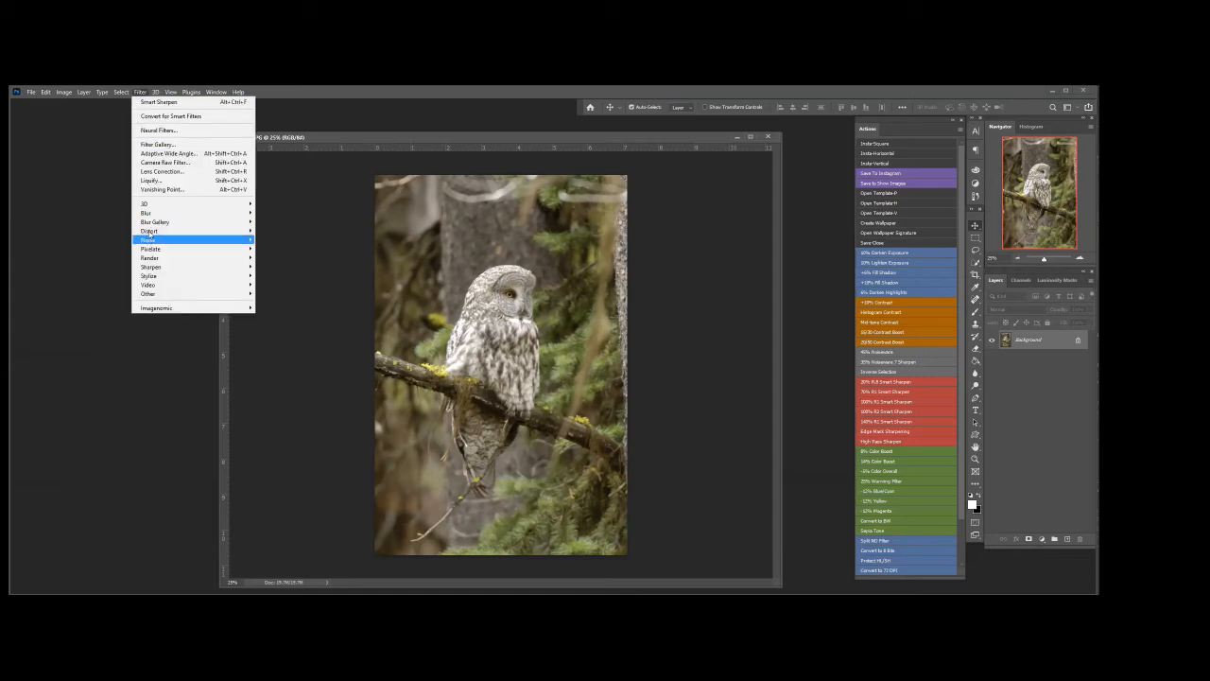
click(120, 92)
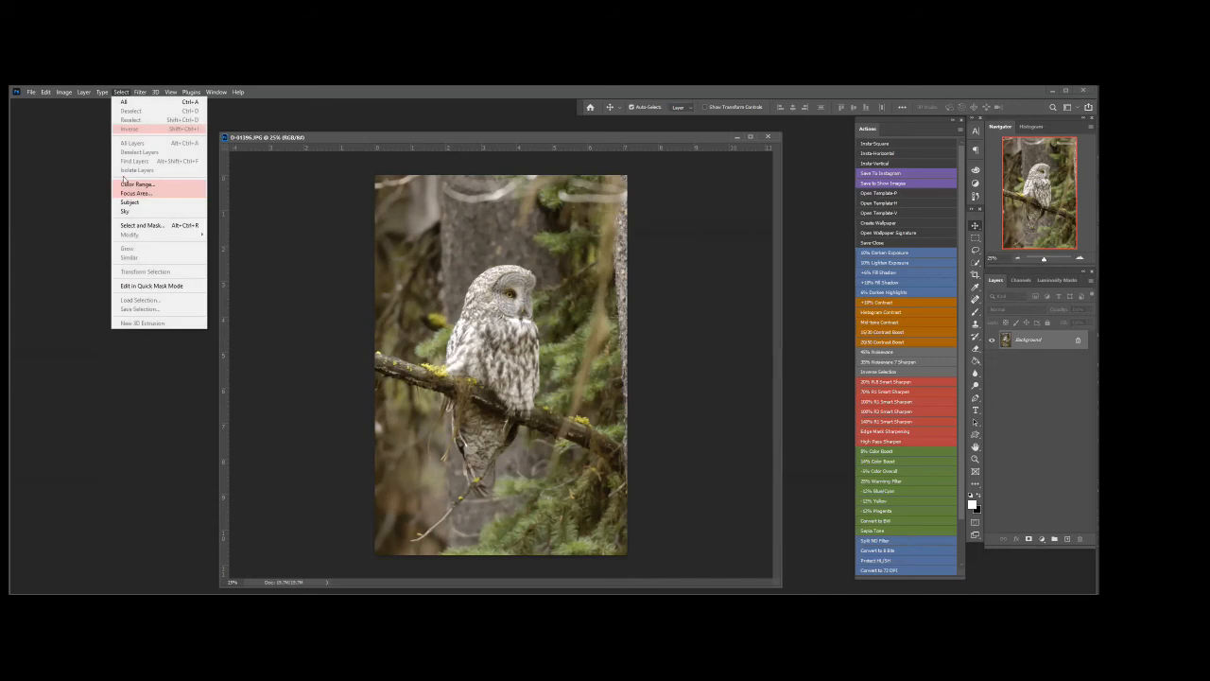
click(129, 204)
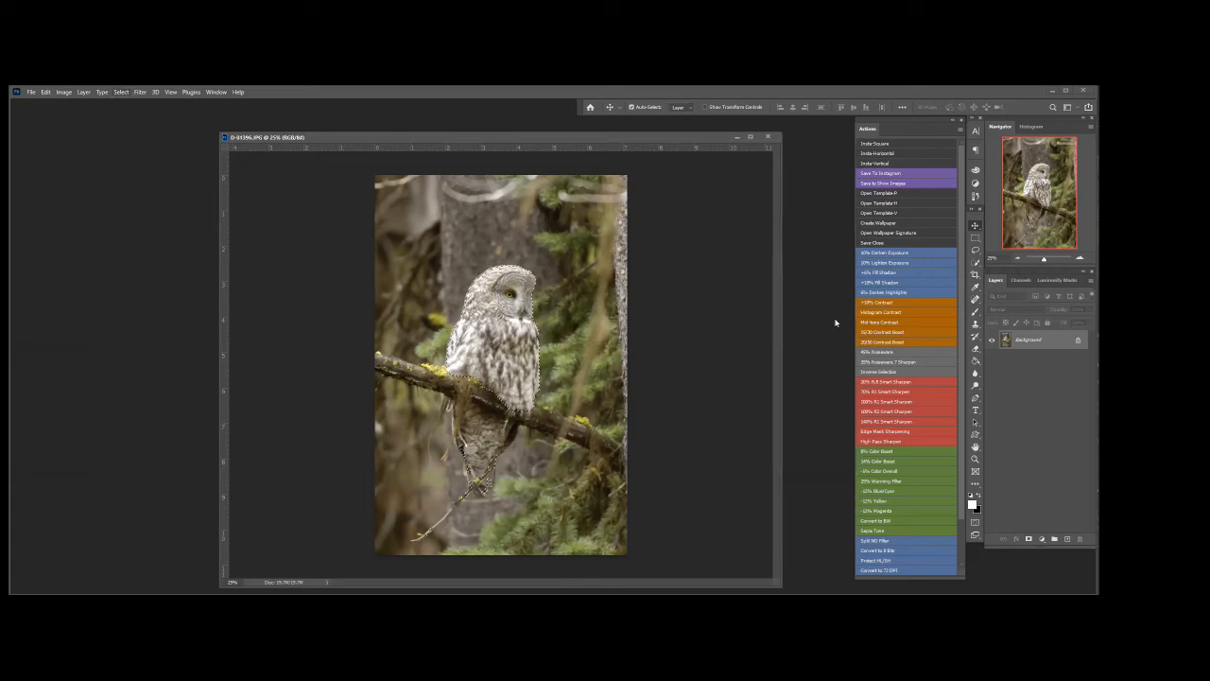
Refine the owl selection with a Quick Selection tool stroke over the lower body and tail feathers
click(976, 262)
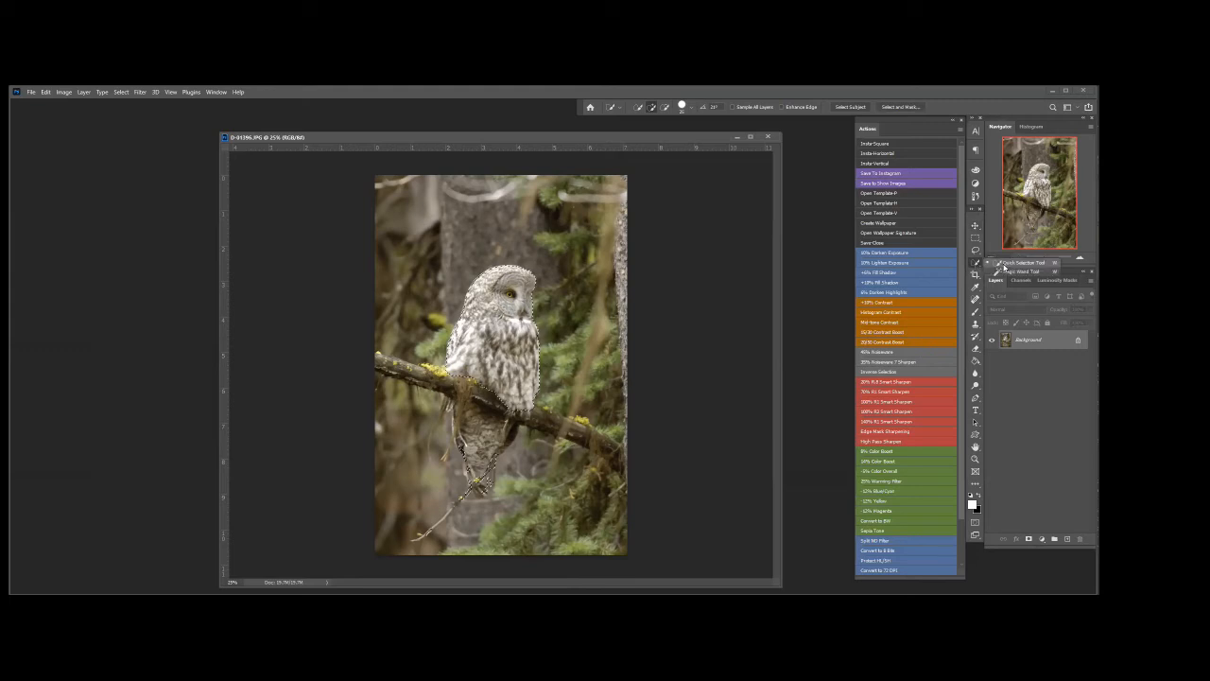
click(1004, 266)
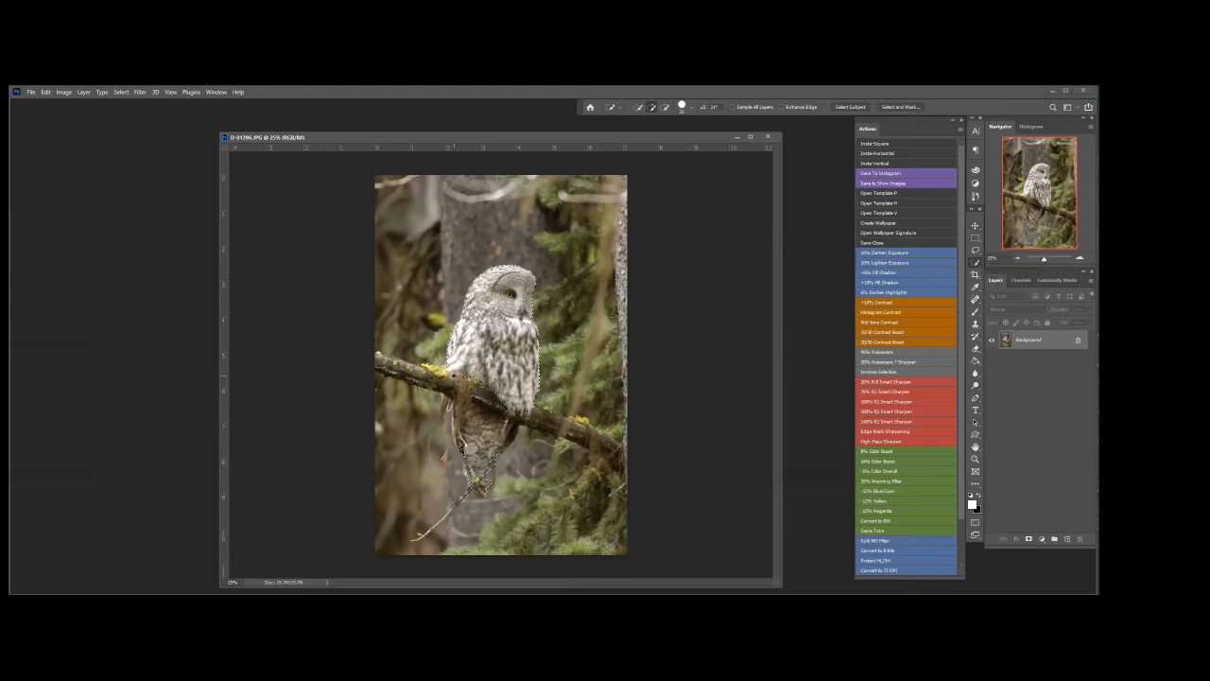
mouse_move(476, 413)
mouse_down()
mouse_move(483, 484)
mouse_move(494, 459)
mouse_move(486, 472)
mouse_up()
Duplicate the owl photo's Background layer while keeping the owl selected
scroll(515, 286, up, 8)
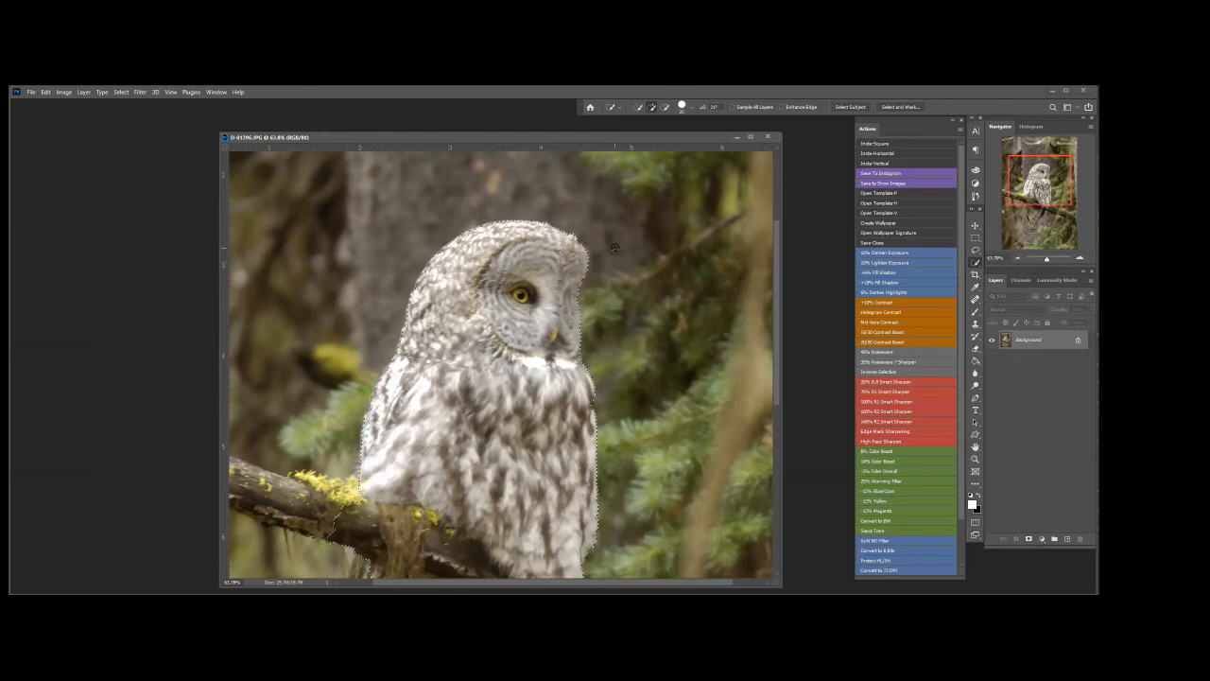
scroll(534, 284, up, 4)
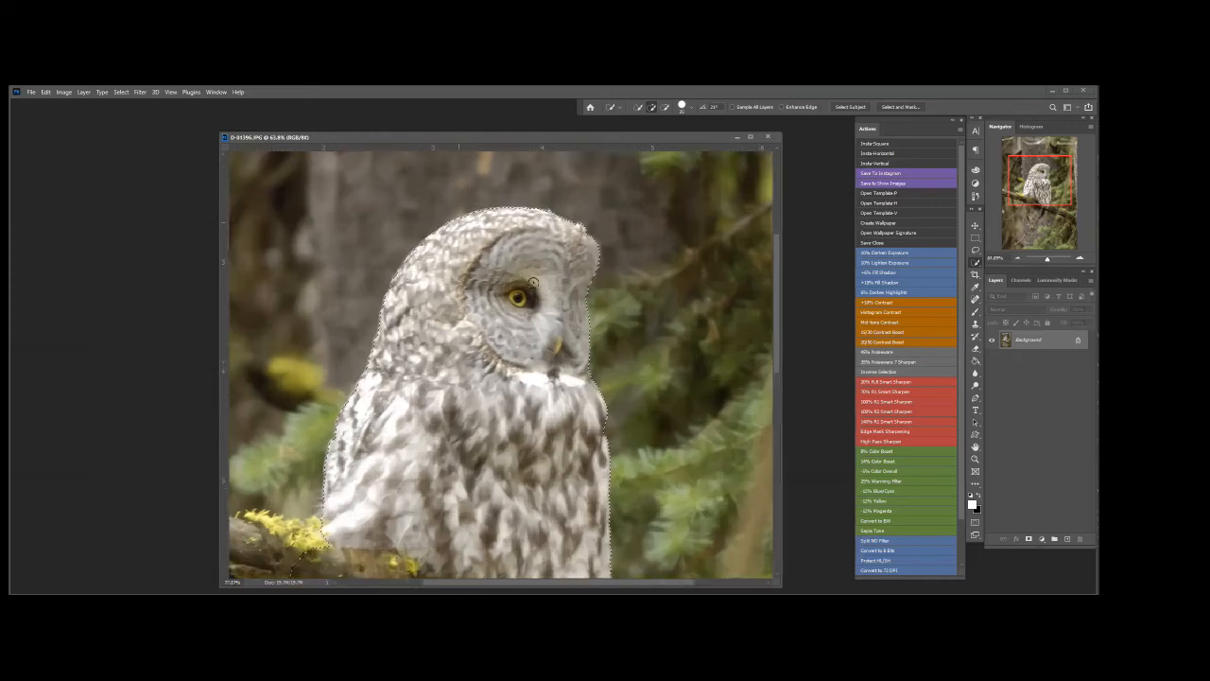
scroll(740, 344, down, 5)
drag(1062, 342, 1067, 537)
Examine the owl's face, feathers and selection edge up close and at full view
scroll(577, 305, up, 2)
scroll(577, 306, up, 3)
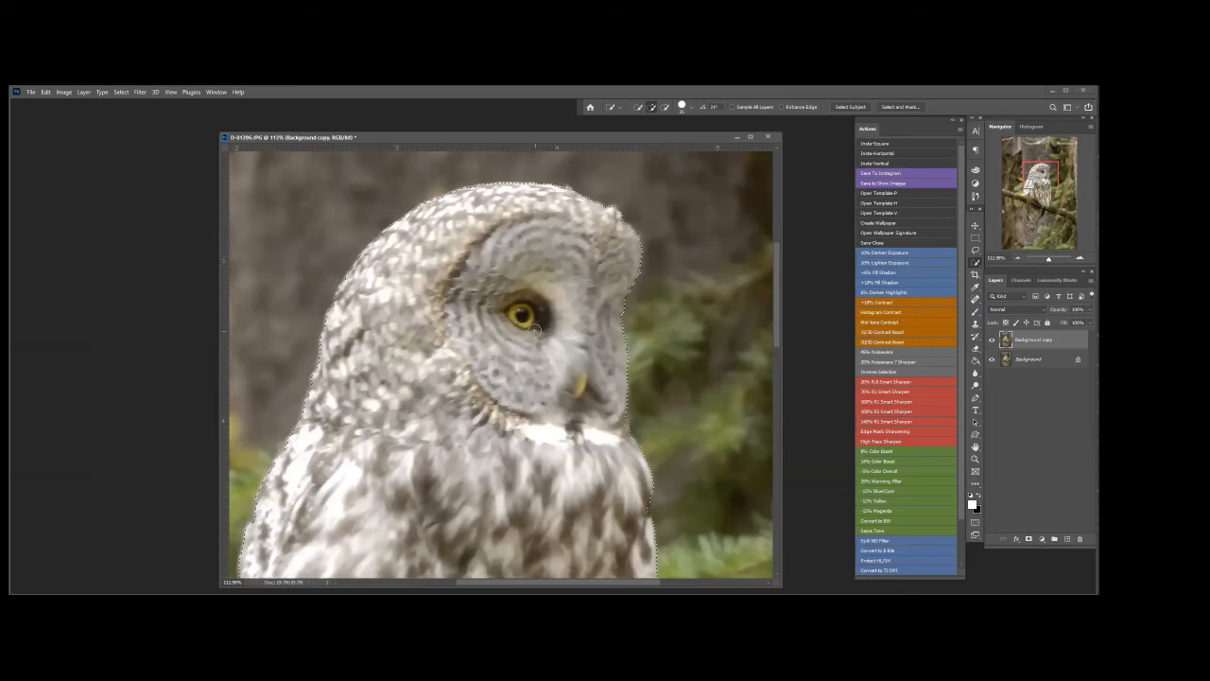
scroll(885, 397, down, 1)
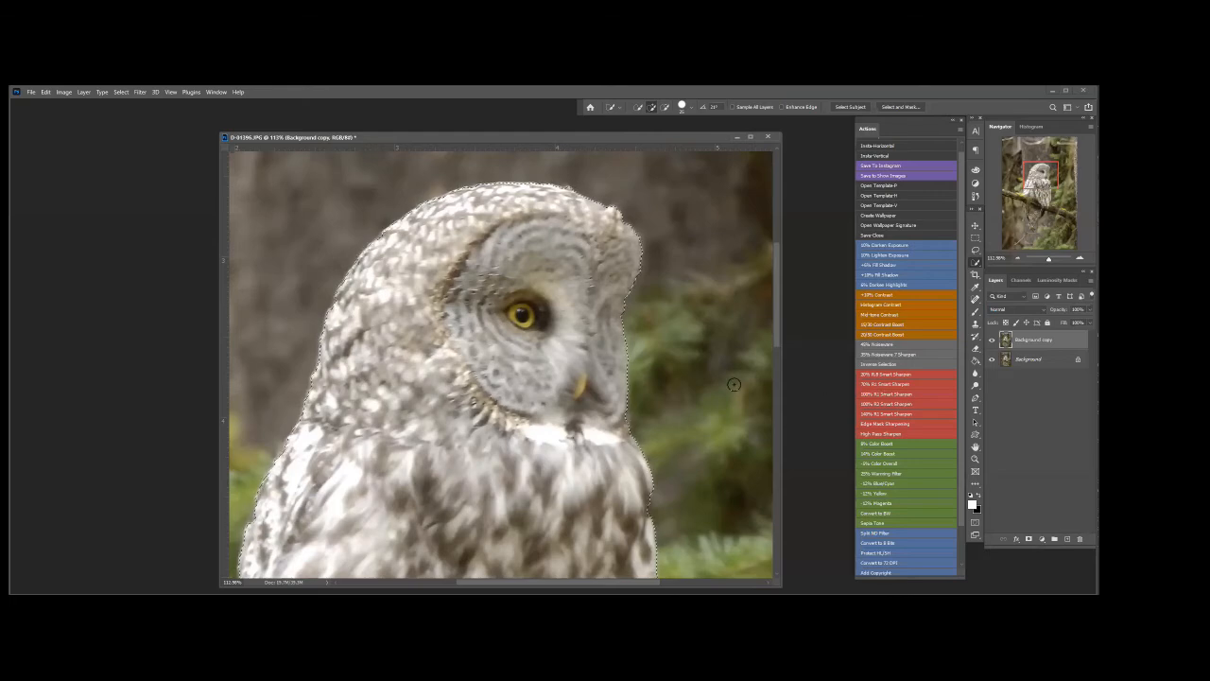
scroll(579, 389, down, 5)
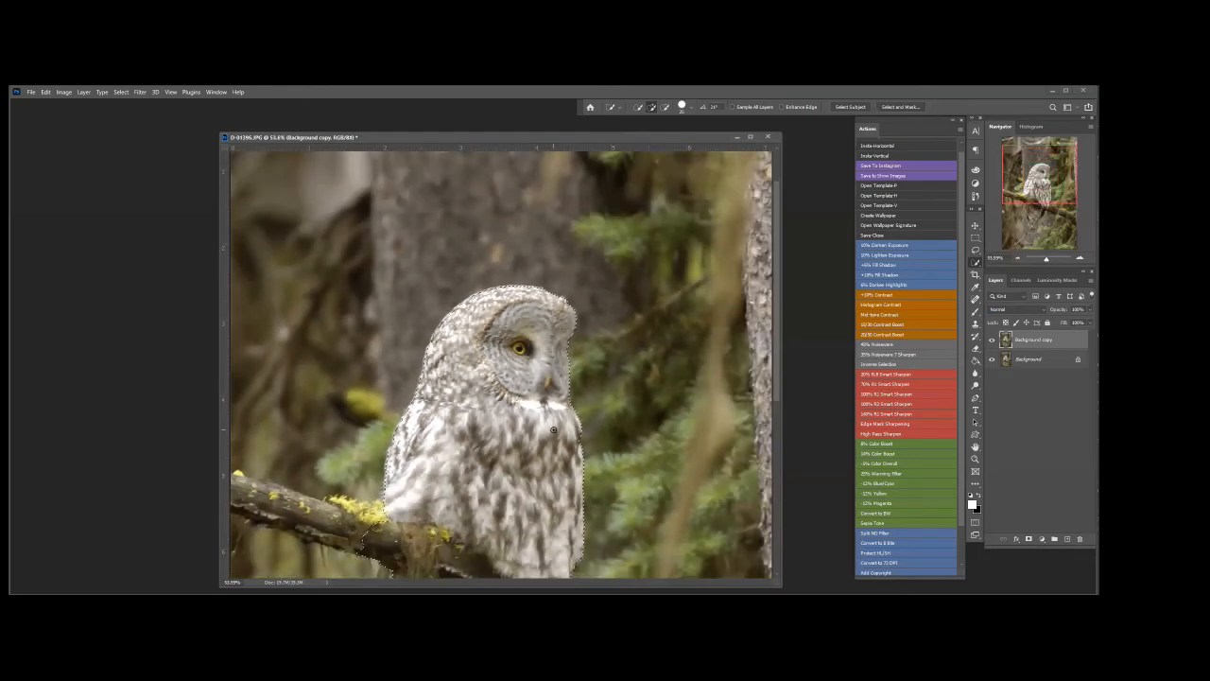
scroll(553, 430, up, 3)
scroll(539, 426, down, 2)
scroll(516, 419, up, 3)
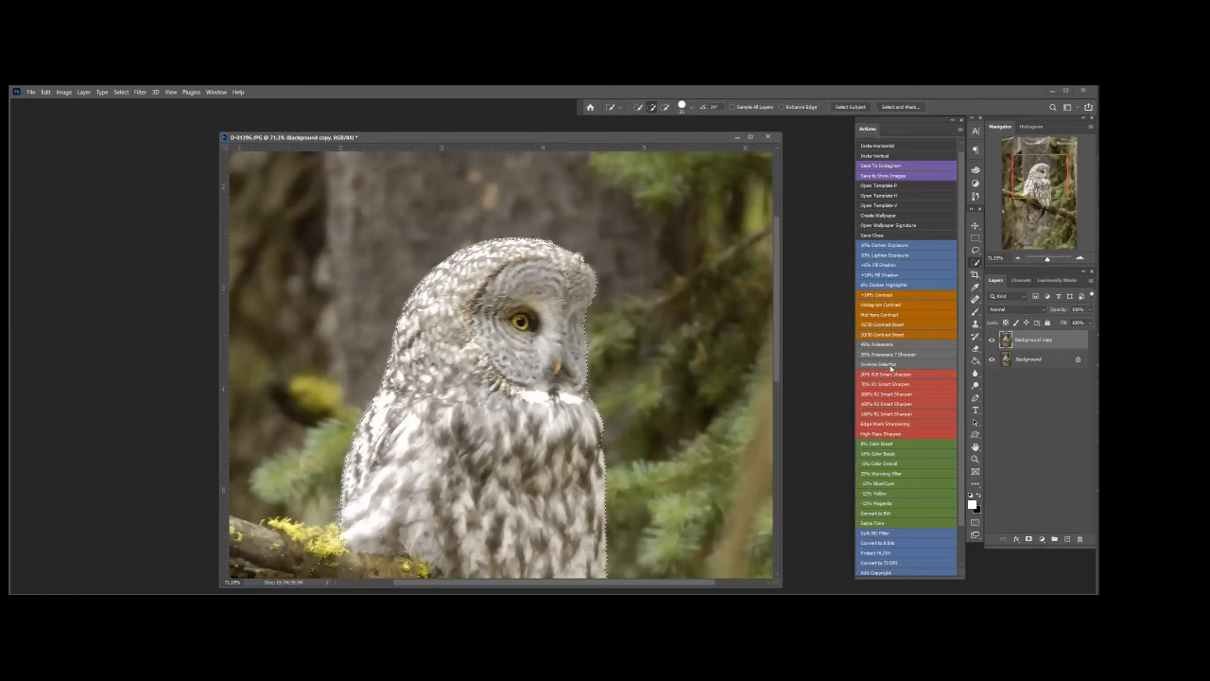
scroll(666, 366, down, 4)
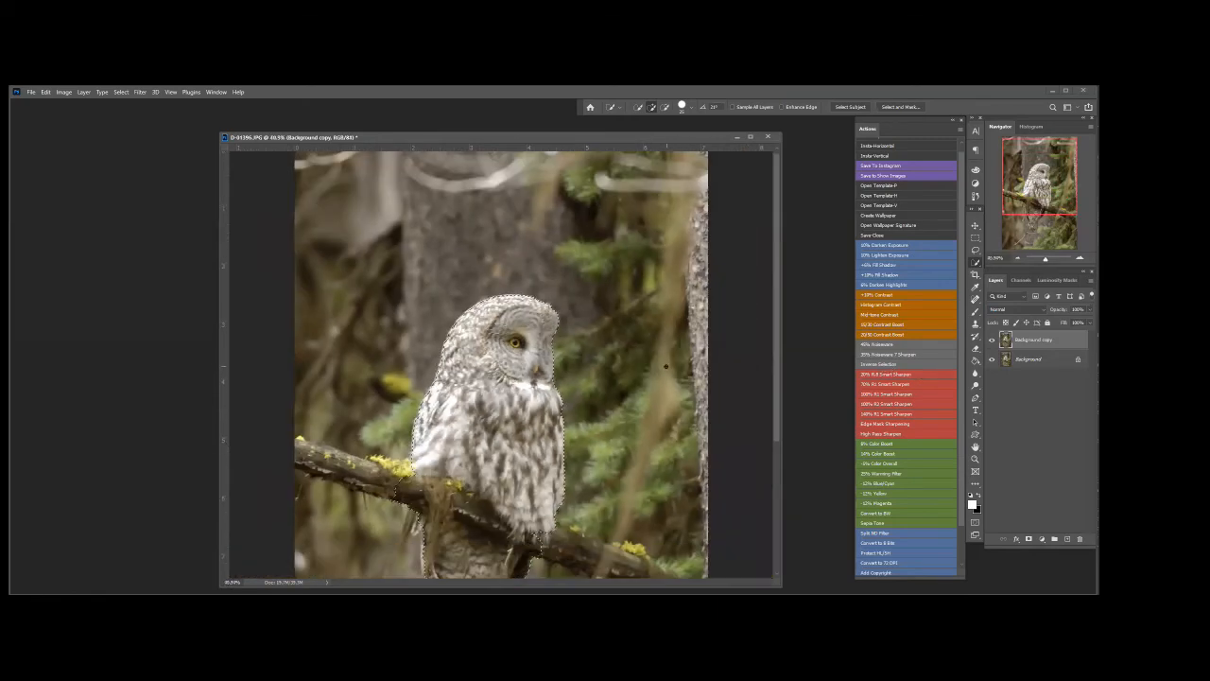
scroll(666, 365, down, 2)
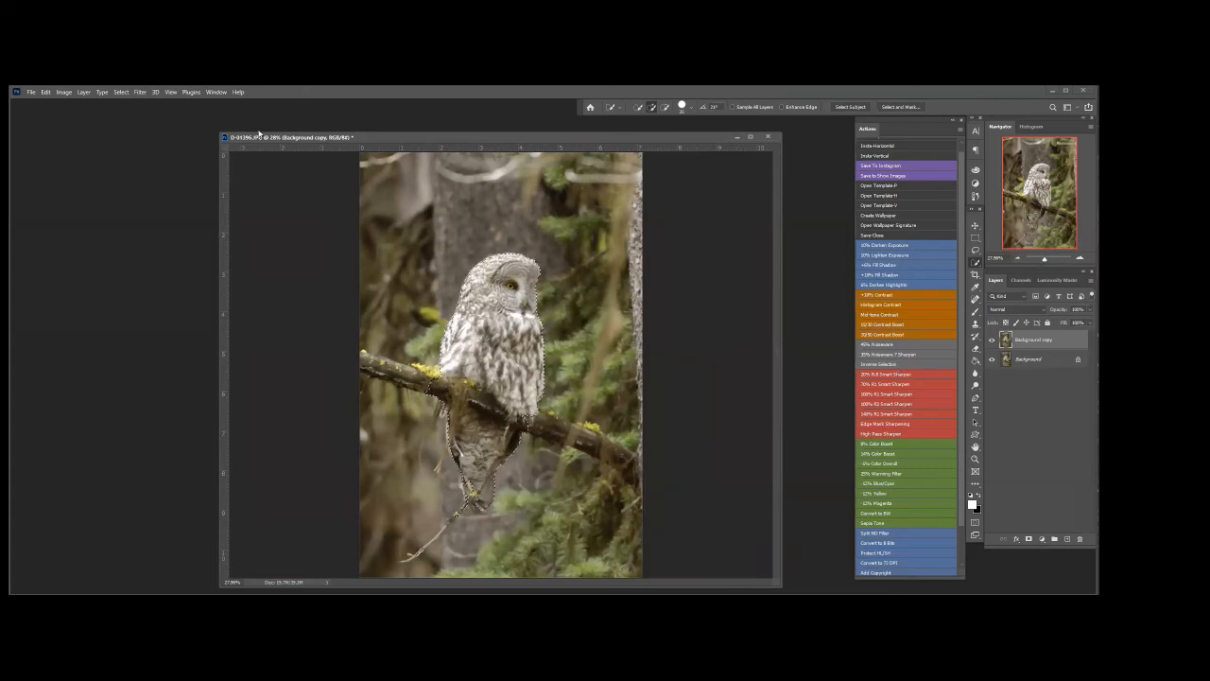
Invert the owl selection with the Inverse Selection action so the surrounding background is selected
click(120, 92)
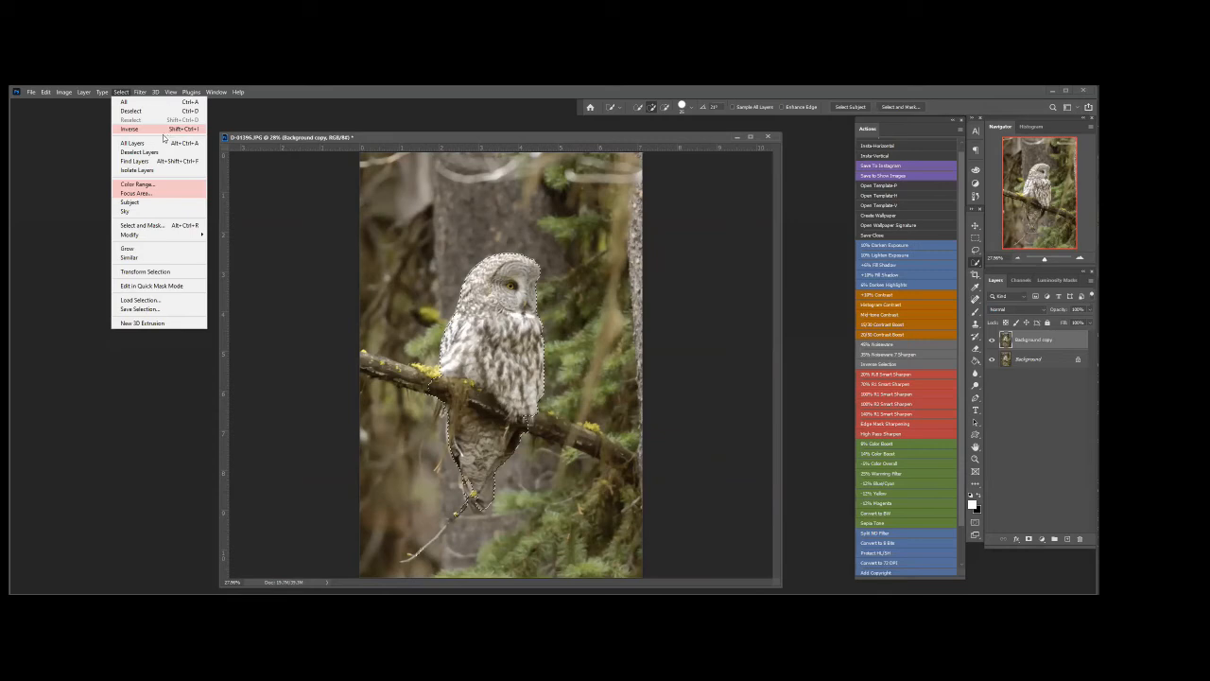
click(49, 187)
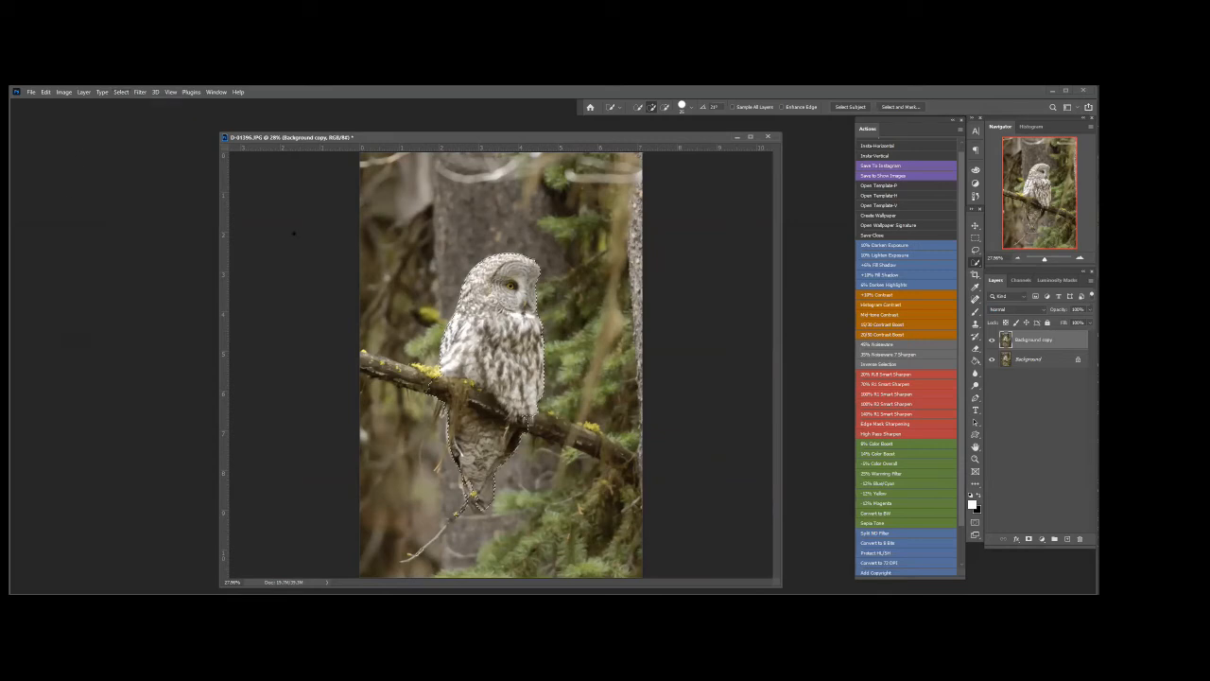
click(913, 365)
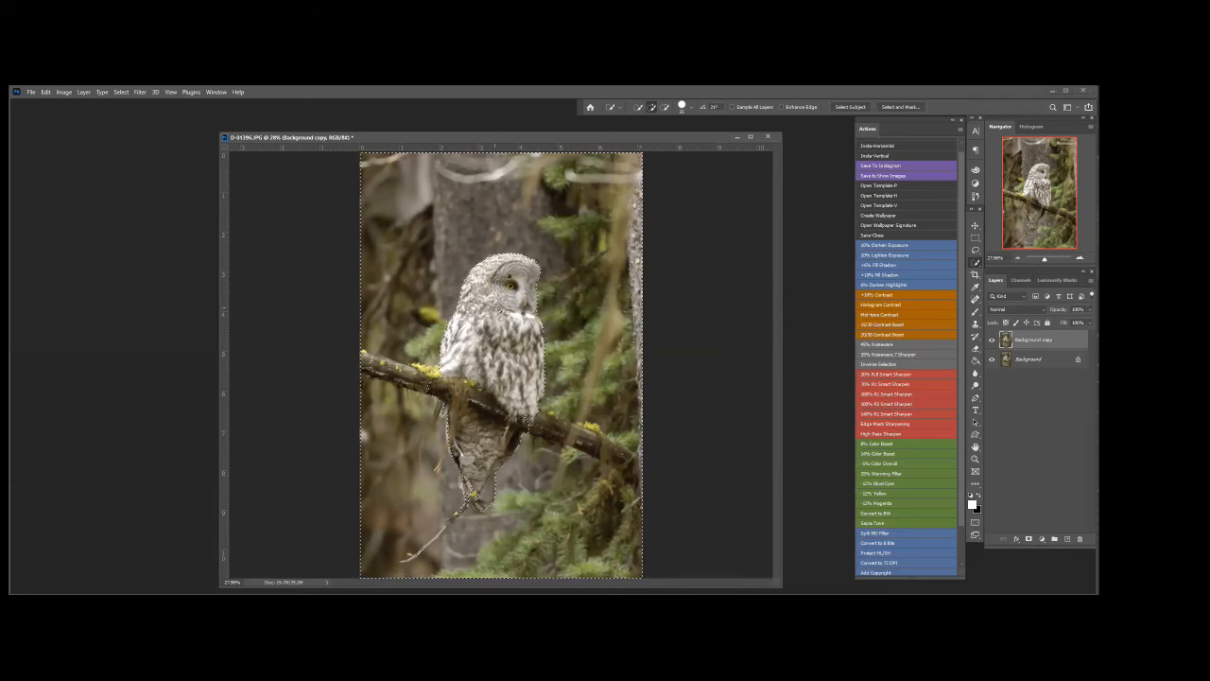
Play the 40% Noiseware action on the selected background, and toggle the duplicate layer's visibility to compare the blurred tree trunk
scroll(593, 215, up, 5)
scroll(492, 229, up, 10)
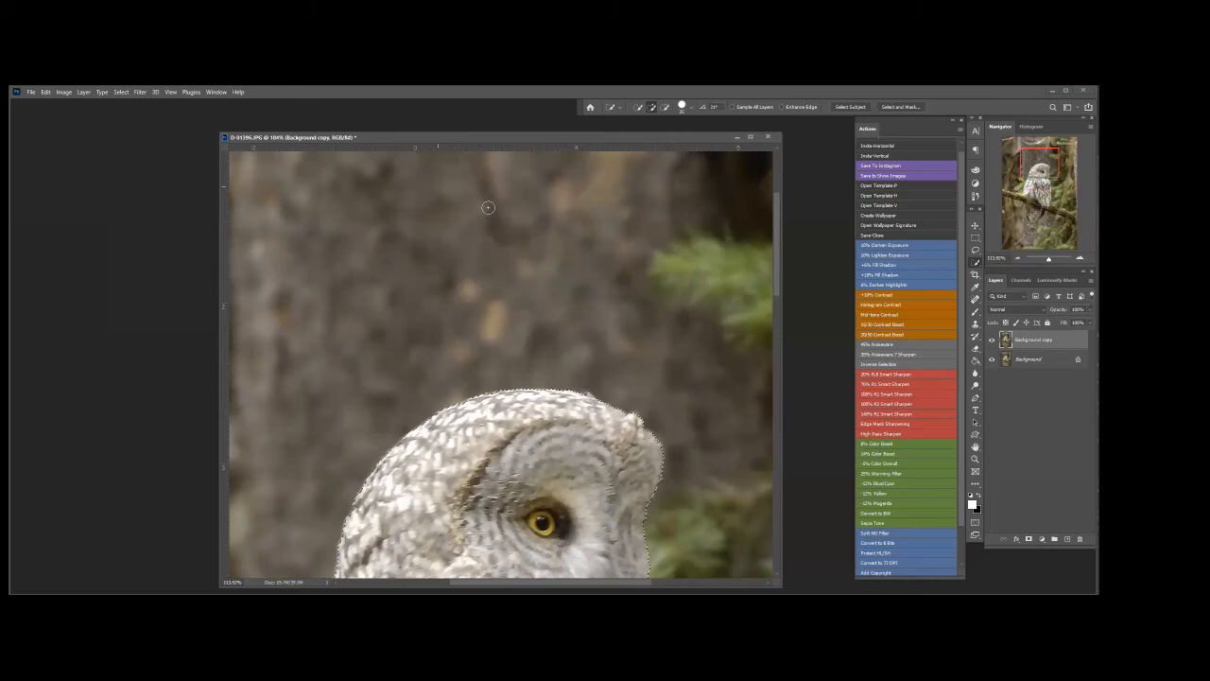
scroll(490, 239, up, 5)
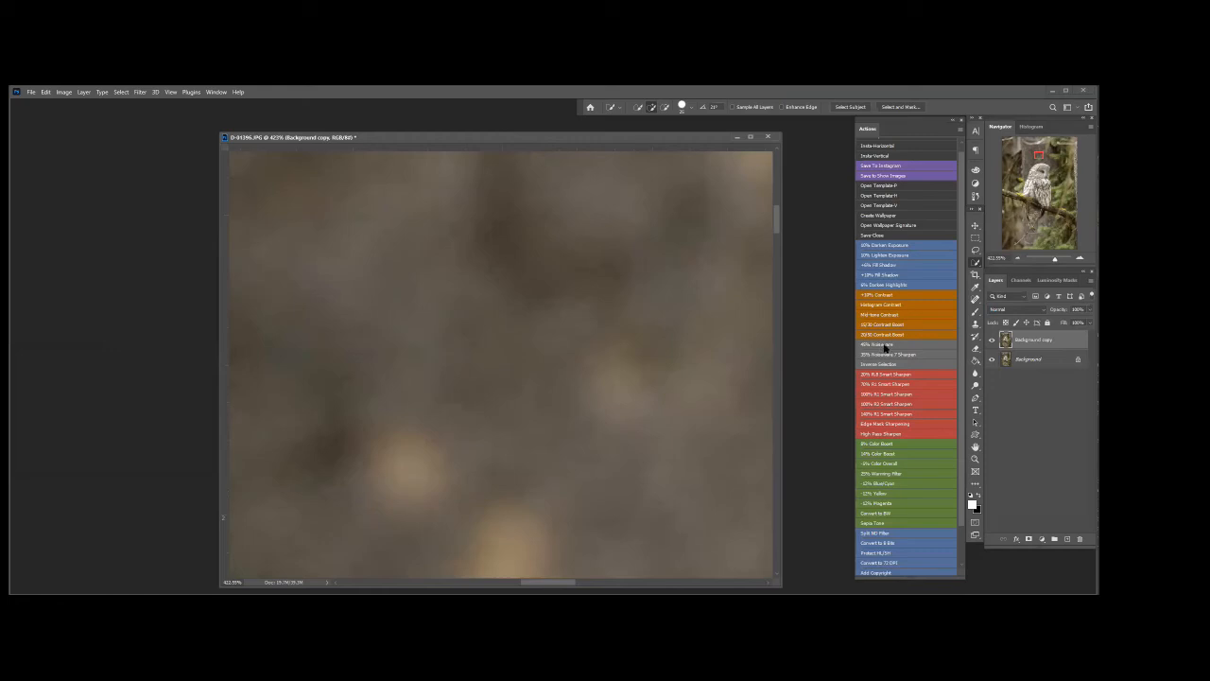
click(885, 346)
click(992, 342)
click(993, 343)
click(993, 343)
click(992, 342)
click(992, 342)
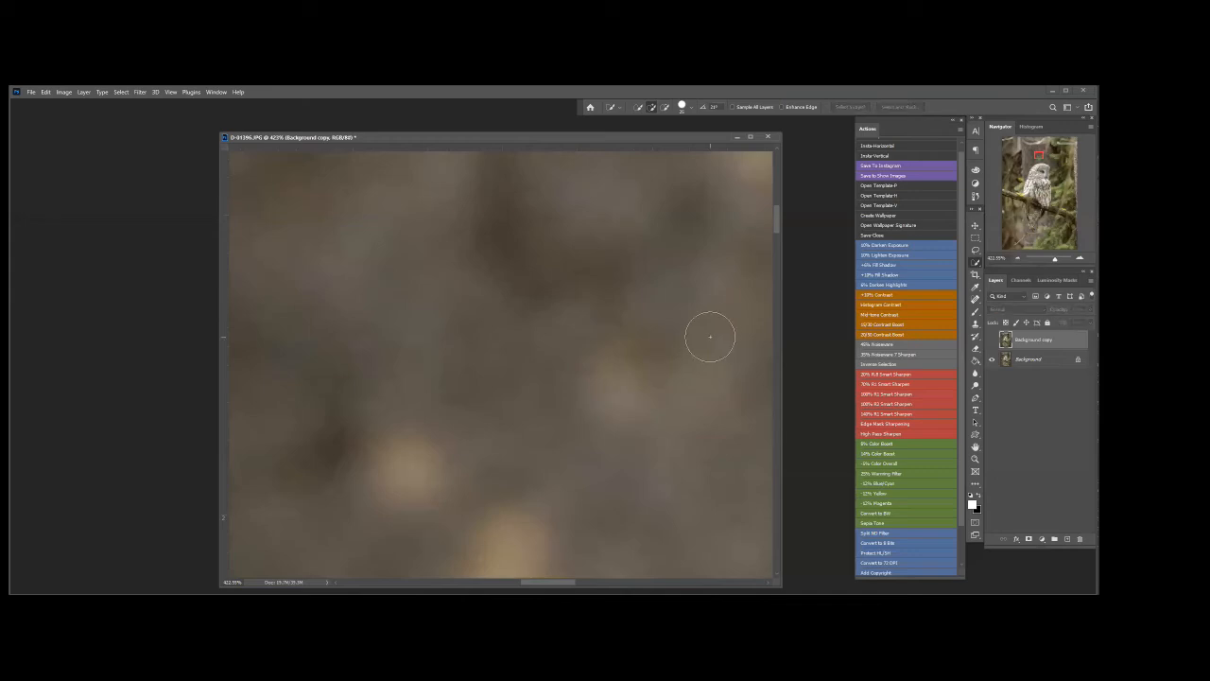
Review the owl photo at a wider view and close it without saving the changes
scroll(694, 346, down, 5)
scroll(673, 361, down, 6)
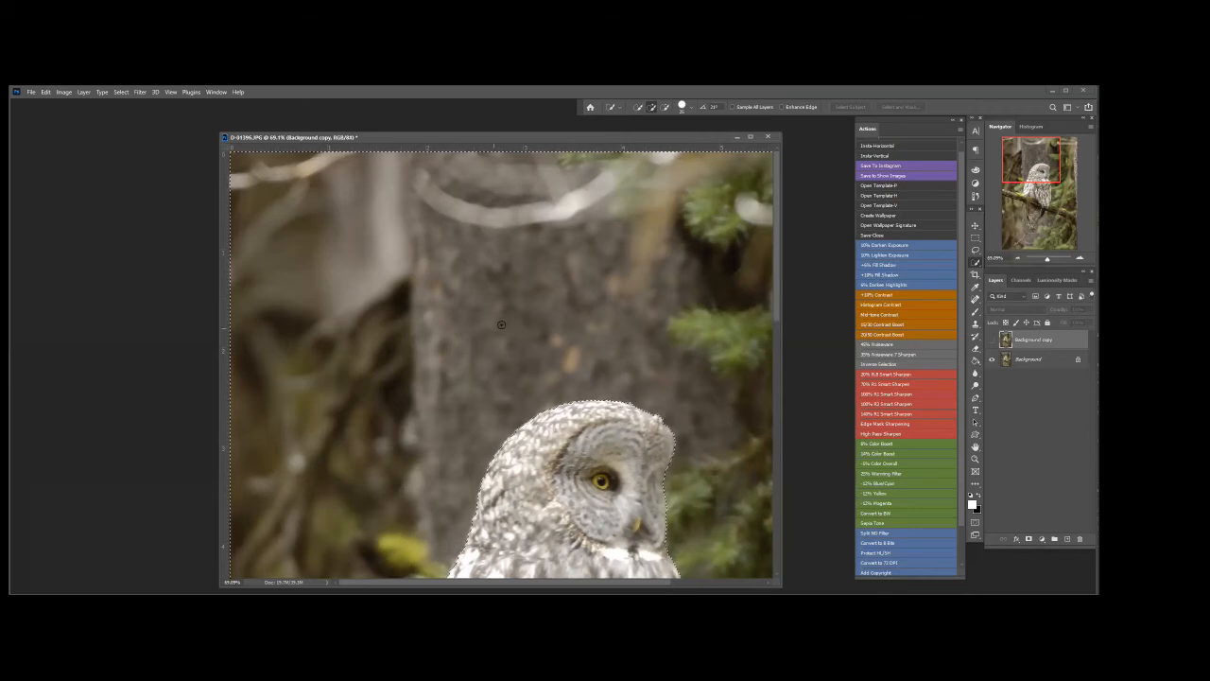
scroll(769, 302, down, 5)
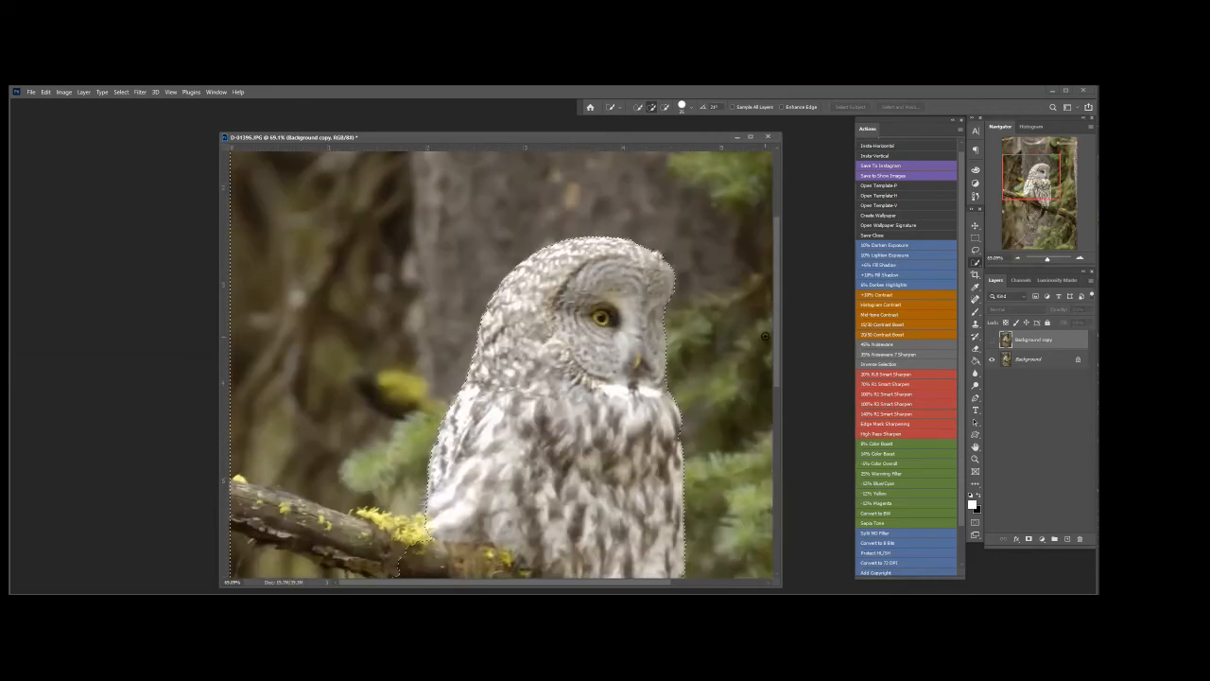
scroll(778, 321, down, 1)
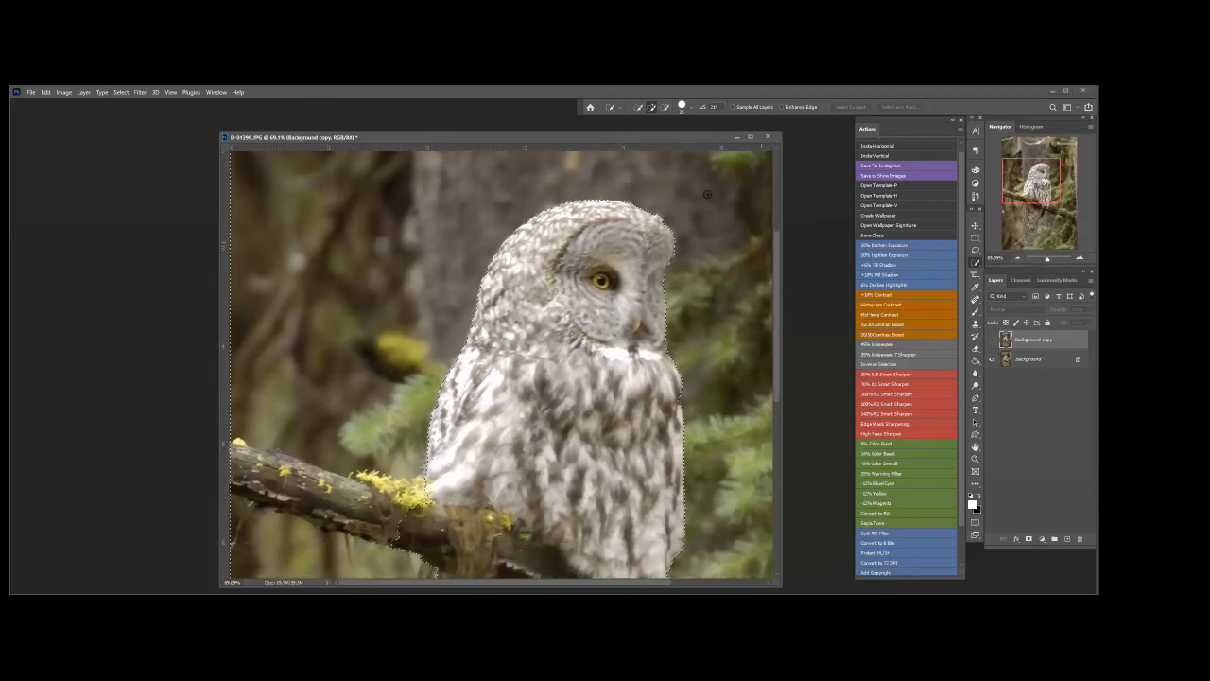
click(768, 136)
click(550, 279)
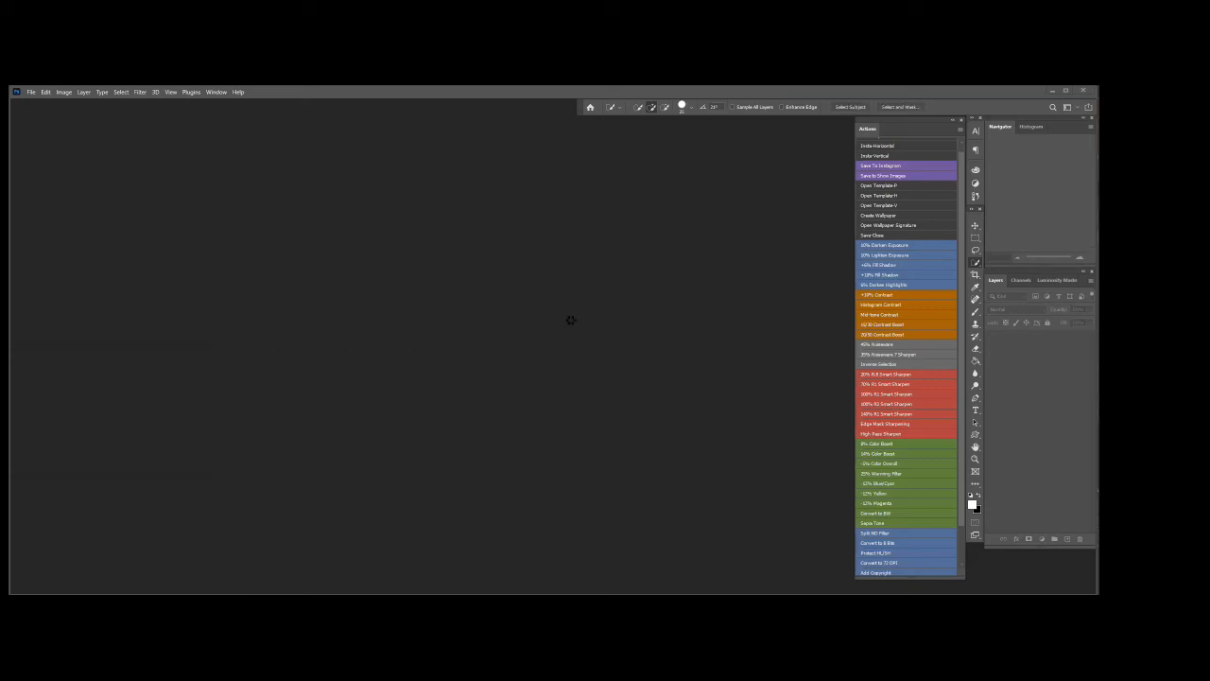
Examine the owl photo's face and feathers up close and at full view, and close the photo
drag(199, 130, 608, 169)
scroll(567, 298, up, 10)
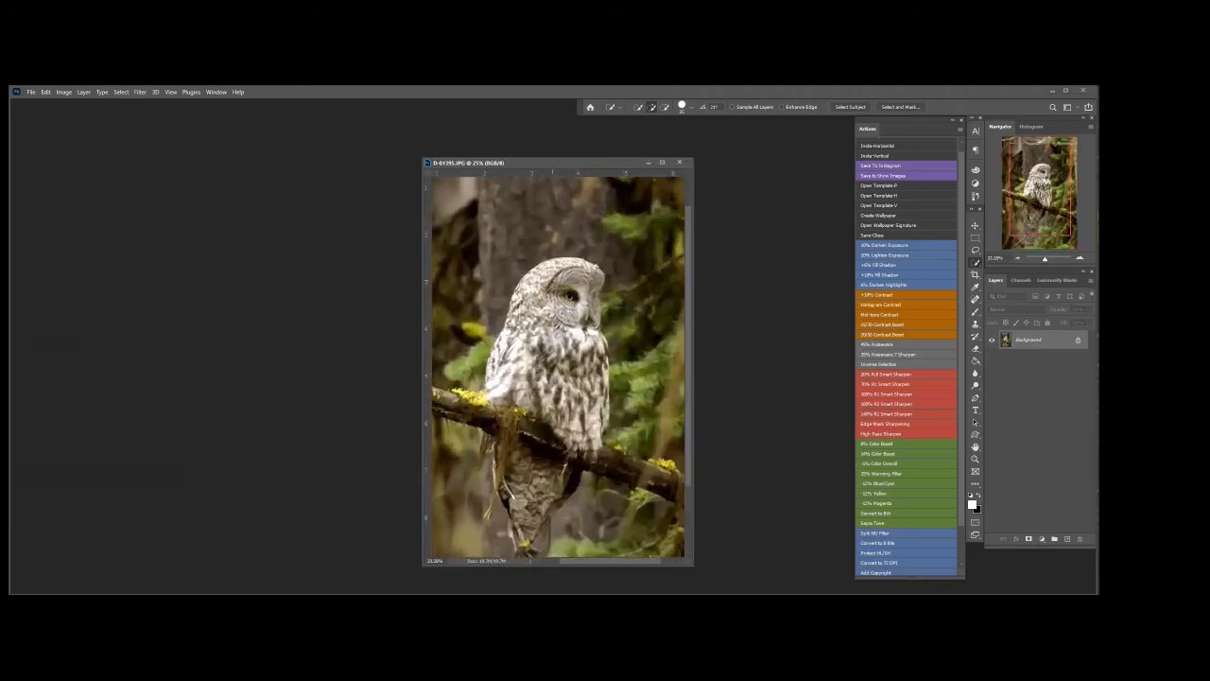
scroll(527, 316, down, 4)
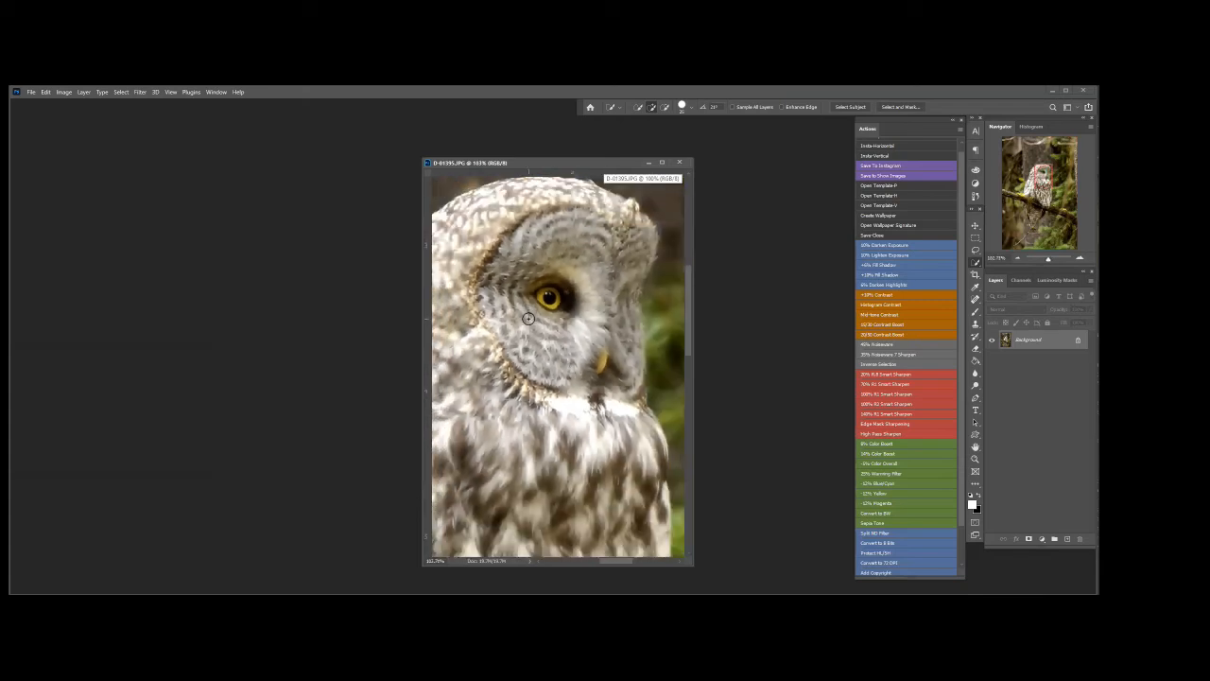
scroll(527, 318, down, 2)
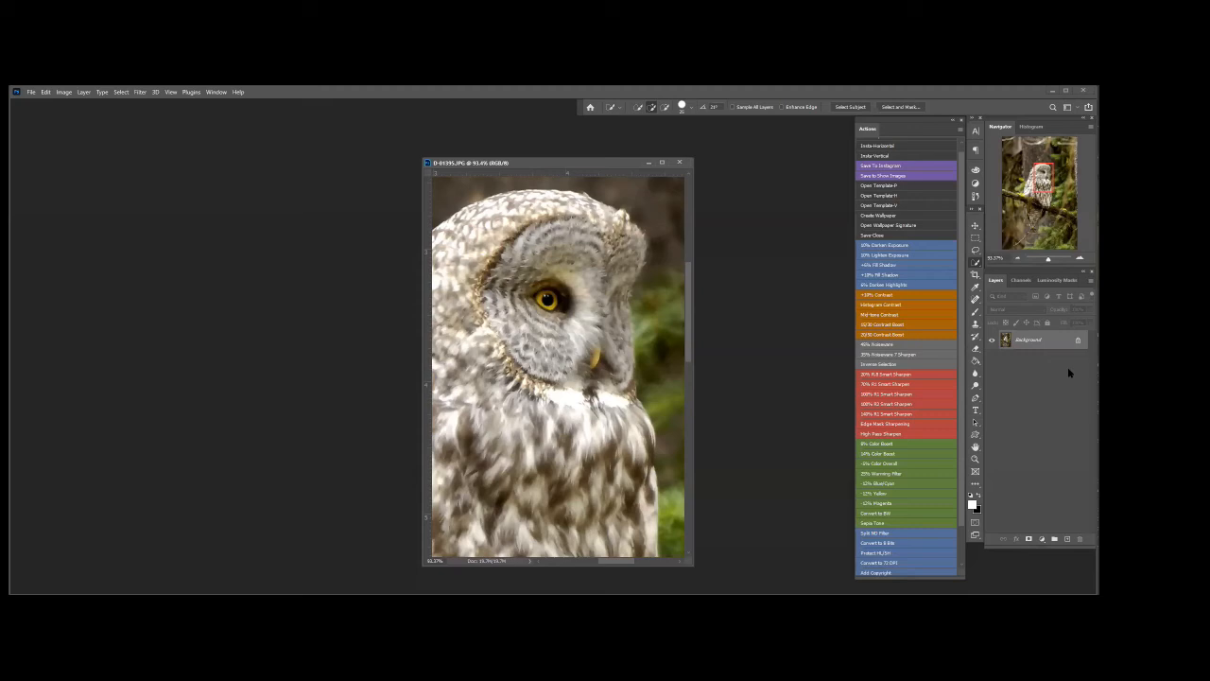
scroll(621, 362, down, 3)
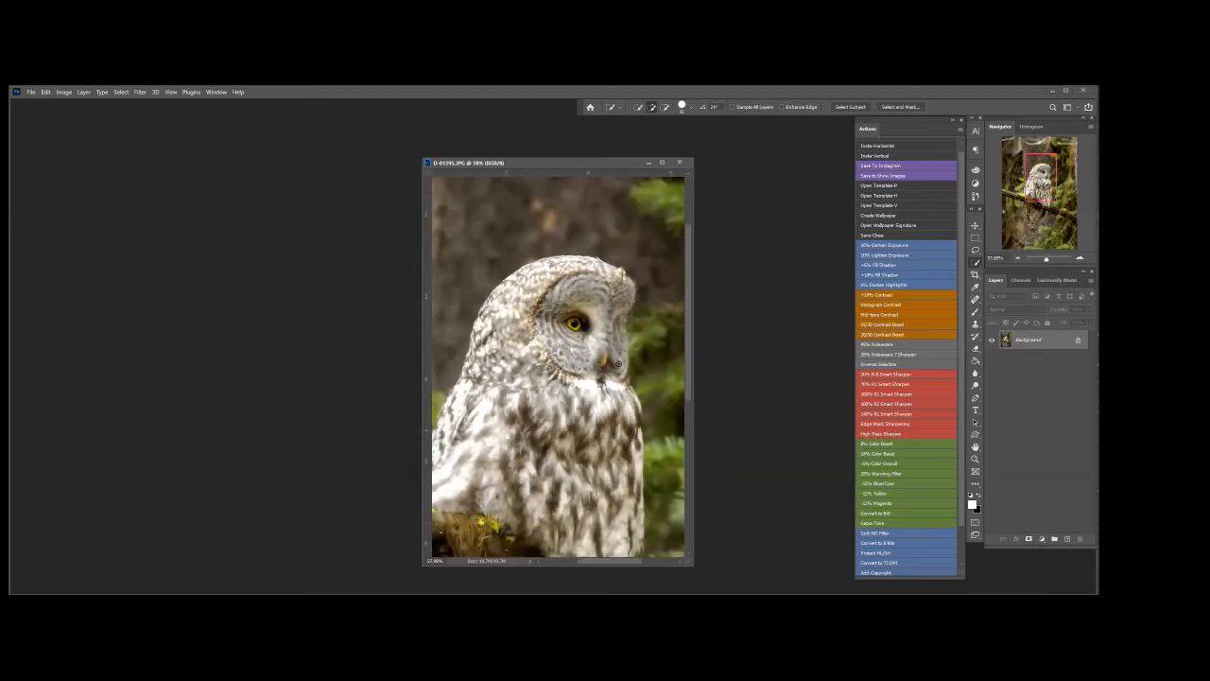
scroll(571, 262, down, 4)
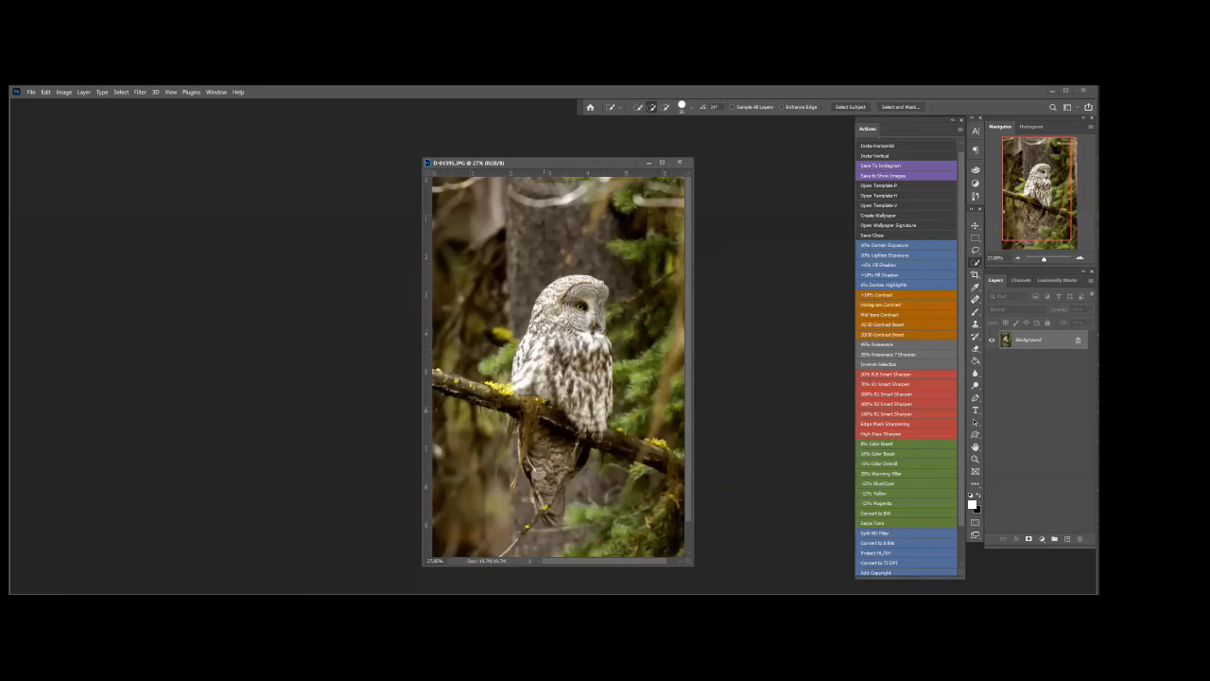
click(680, 164)
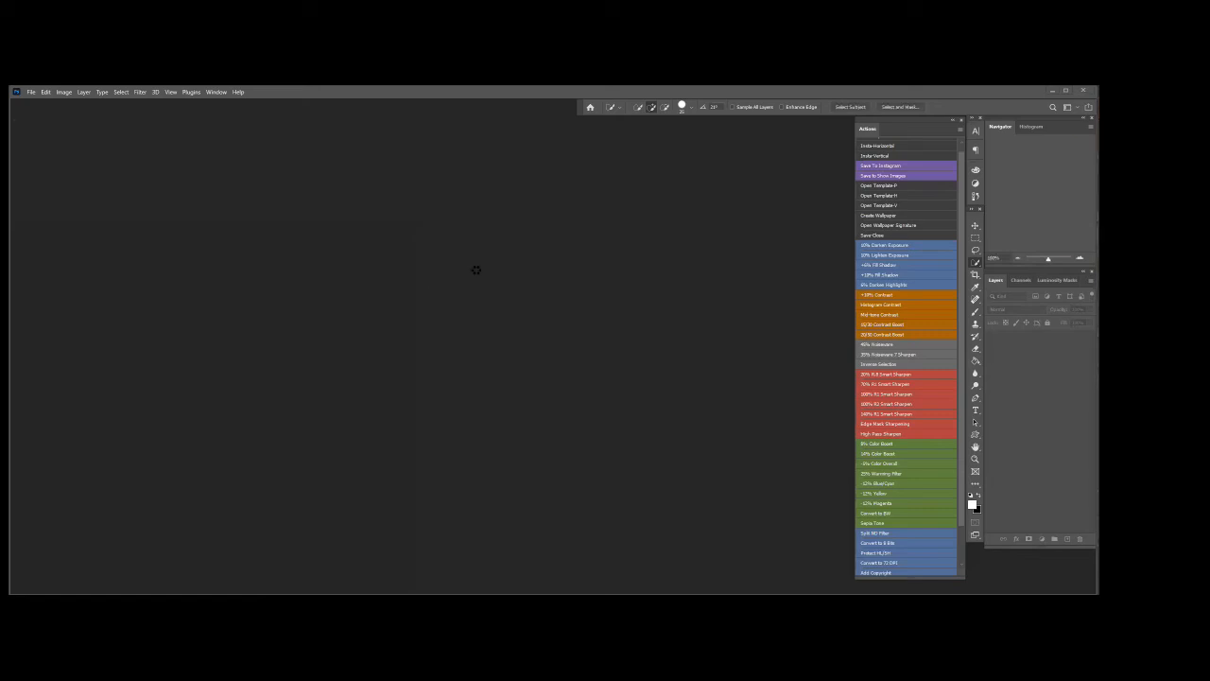
Resample the owl photo to a resolution of 72 pixels per inch in the Image Size settings
drag(187, 133, 535, 169)
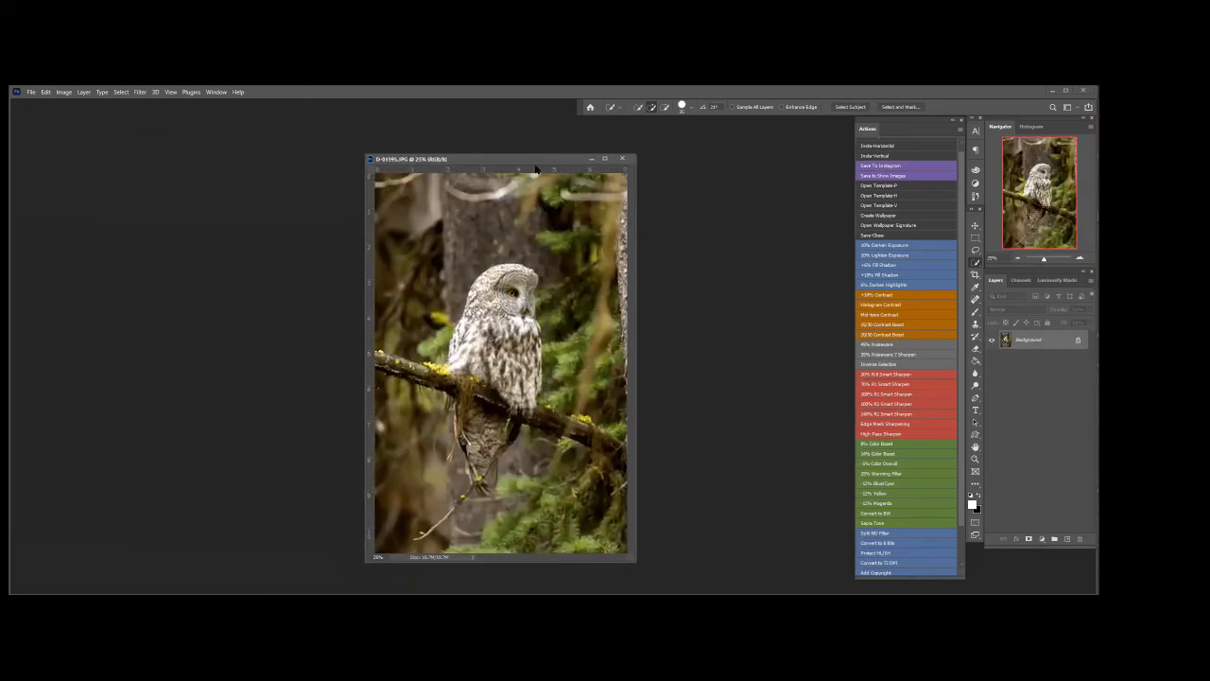
right_click(531, 160)
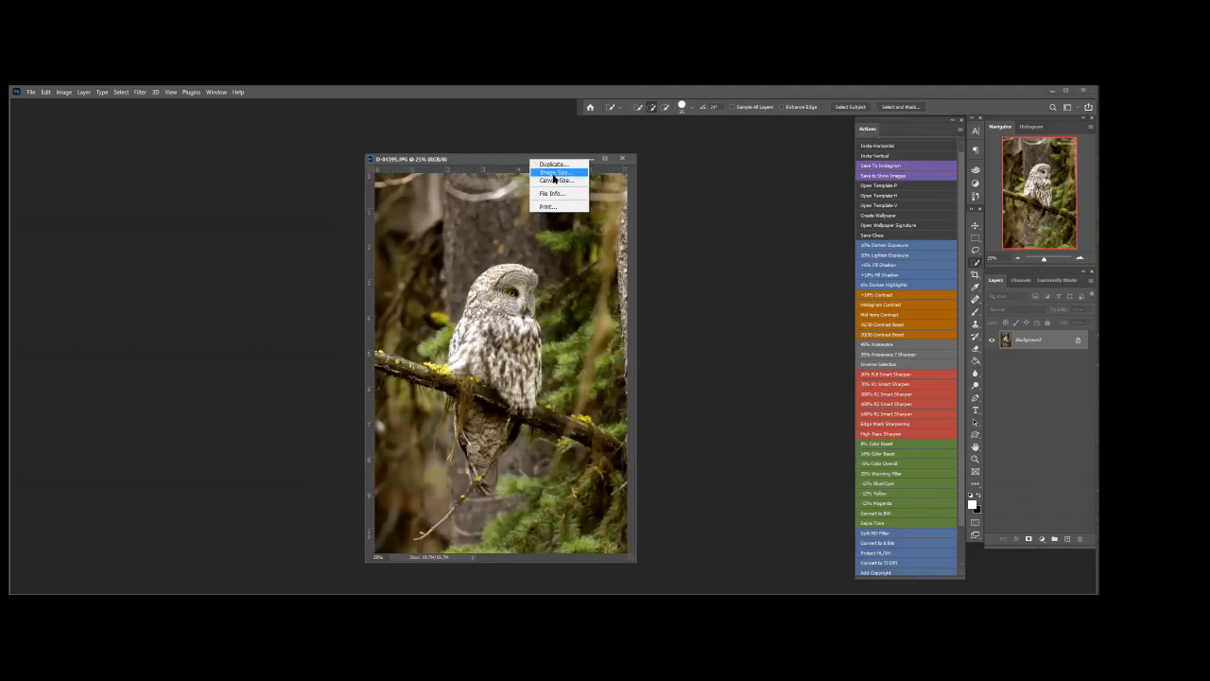
click(555, 172)
double_click(762, 310)
text(72)
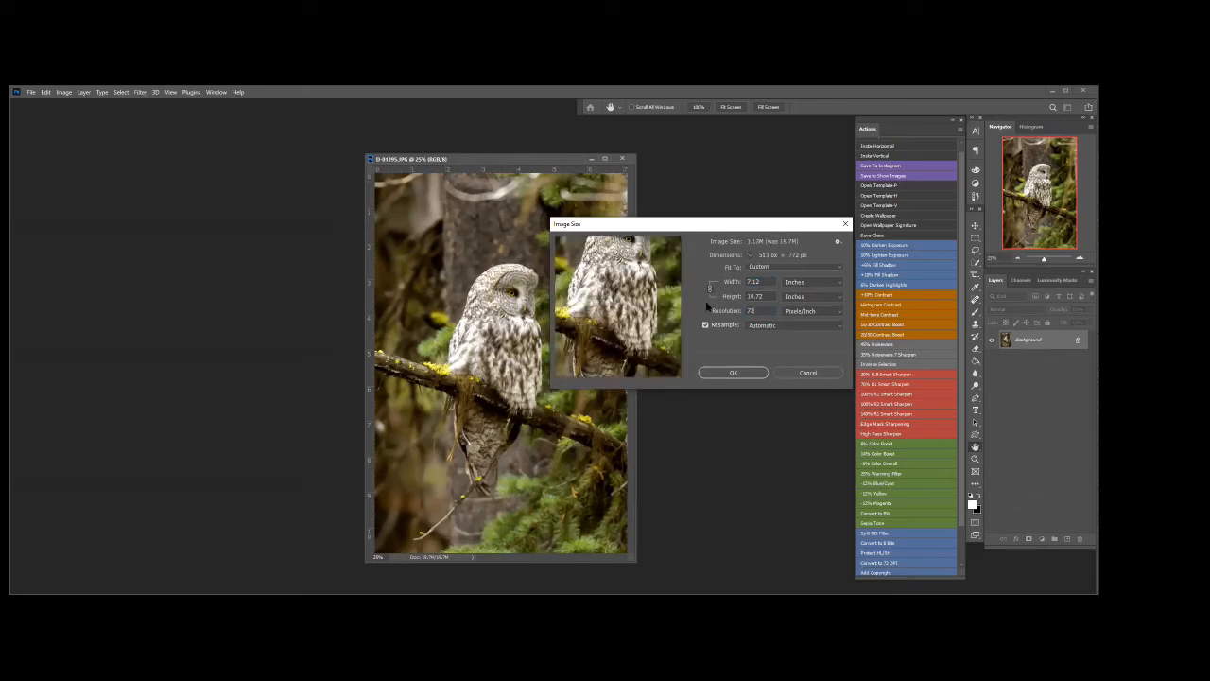
key(Return)
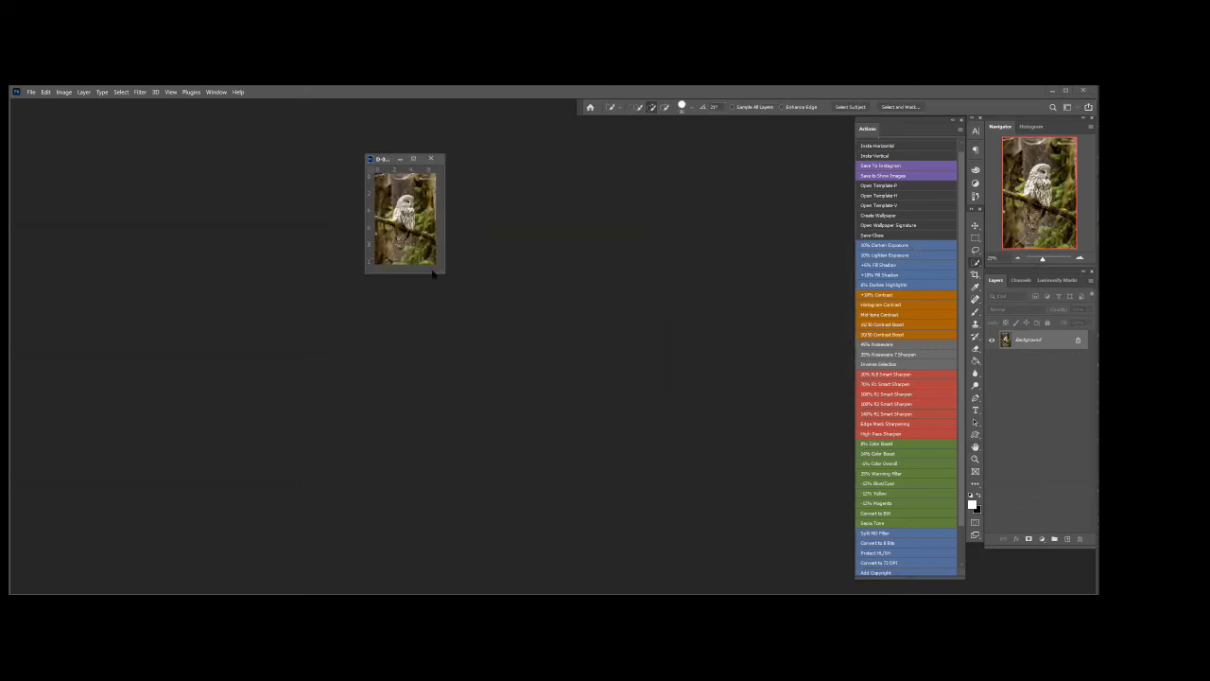
Enlarge the document window and examine the downsized owl up close and at 100%
drag(450, 288, 773, 564)
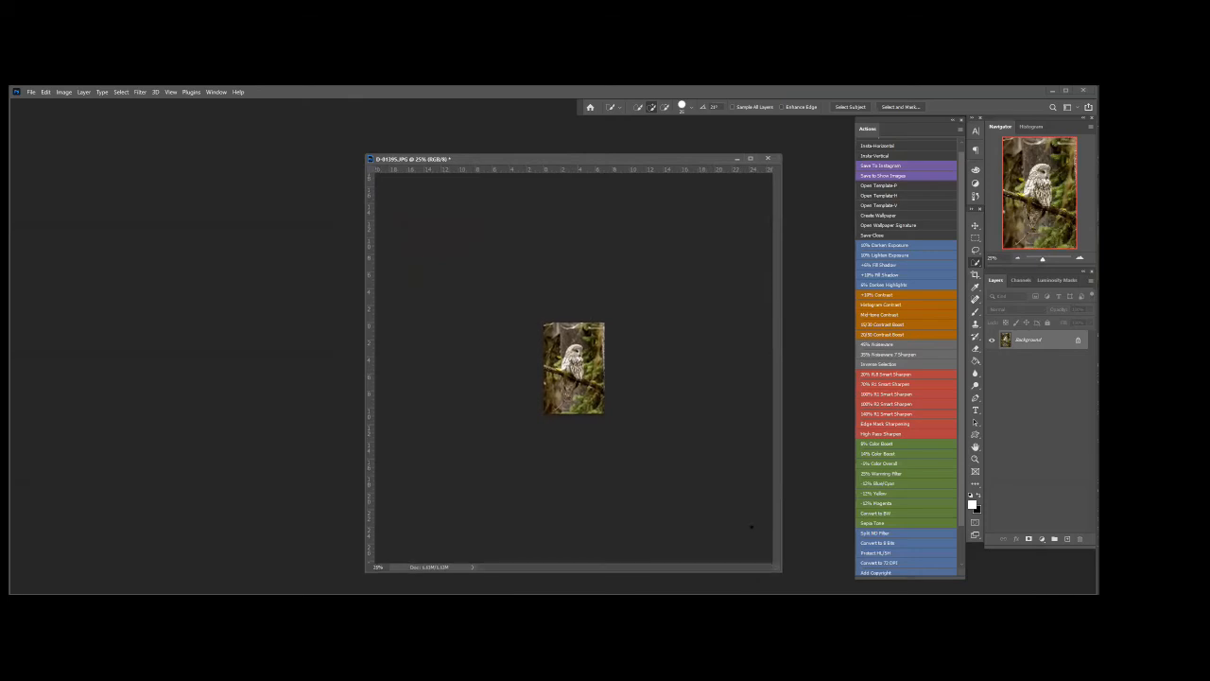
scroll(633, 442, up, 4)
scroll(631, 440, up, 3)
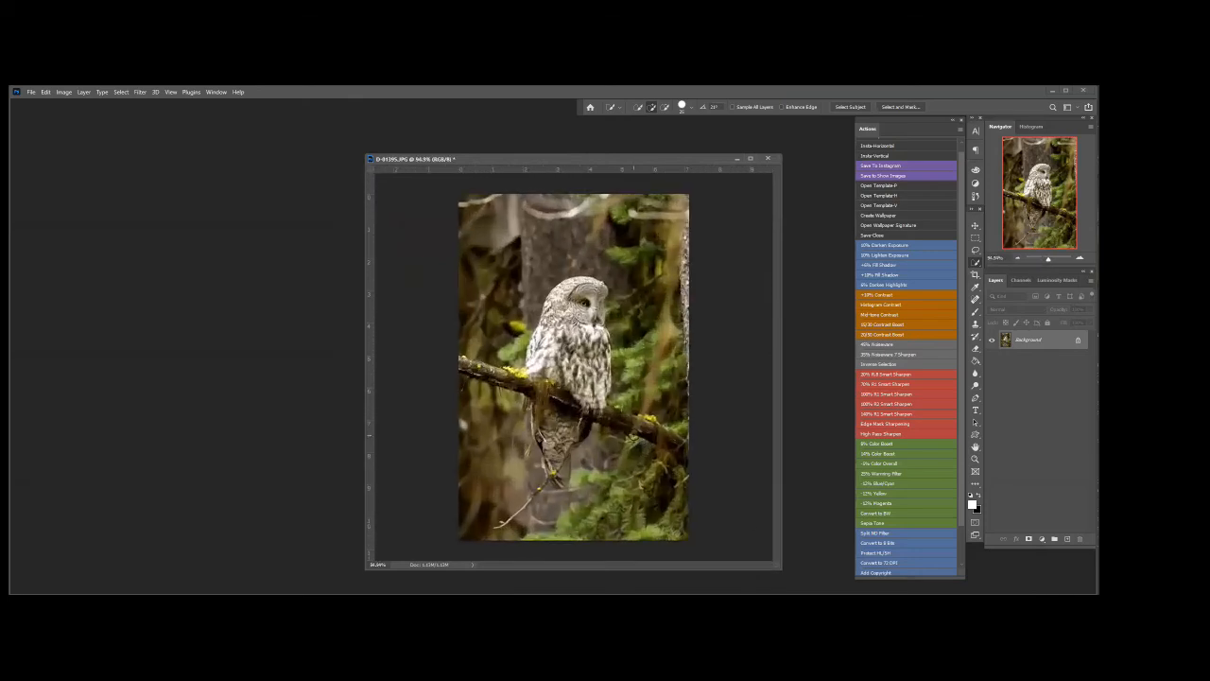
scroll(627, 247, up, 2)
scroll(628, 248, up, 4)
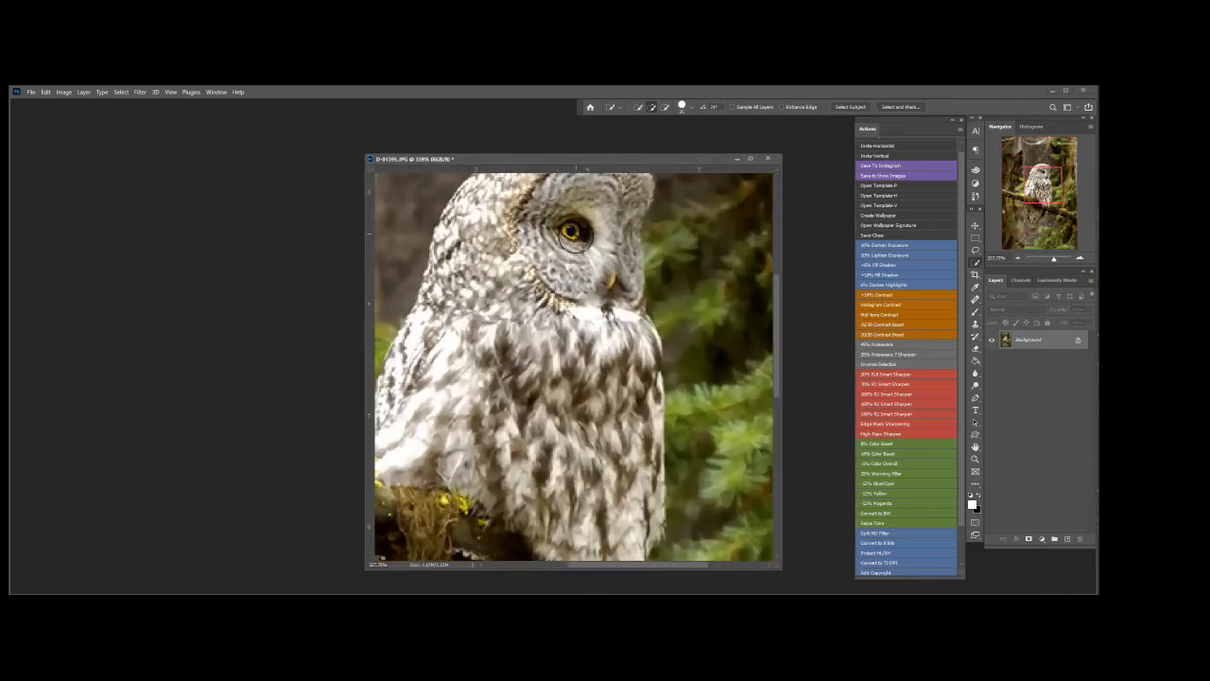
scroll(586, 241, down, 2)
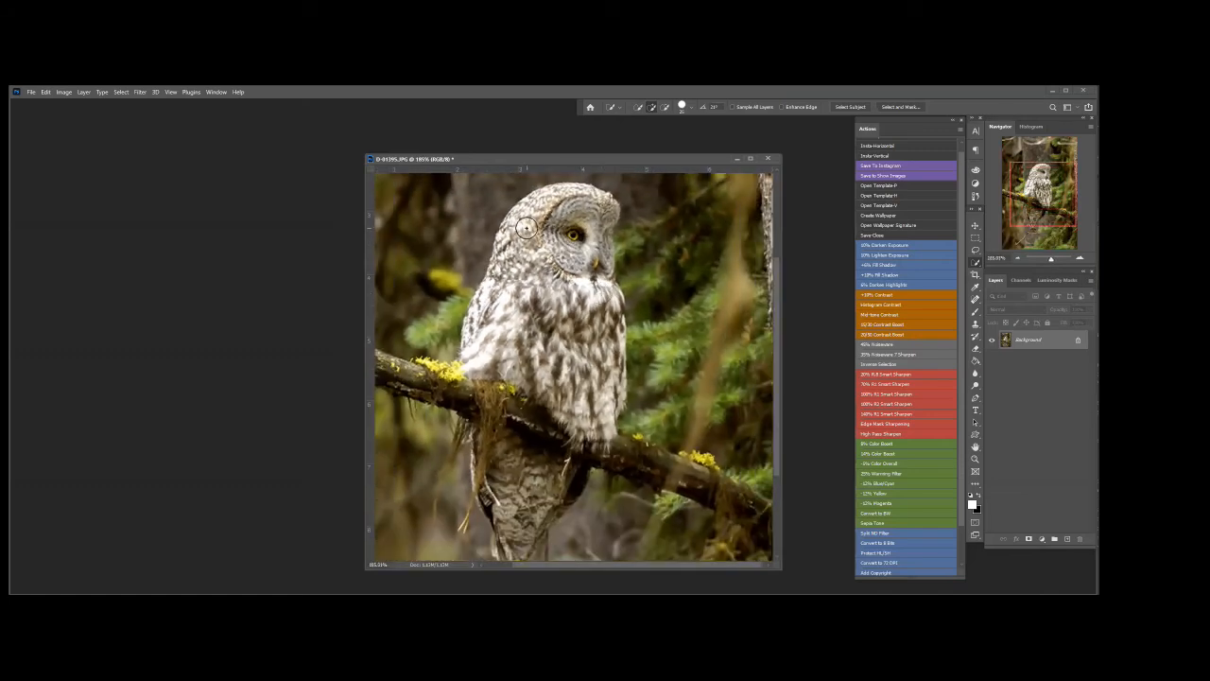
scroll(527, 235, down, 1)
scroll(527, 235, down, 2)
scroll(531, 240, up, 1)
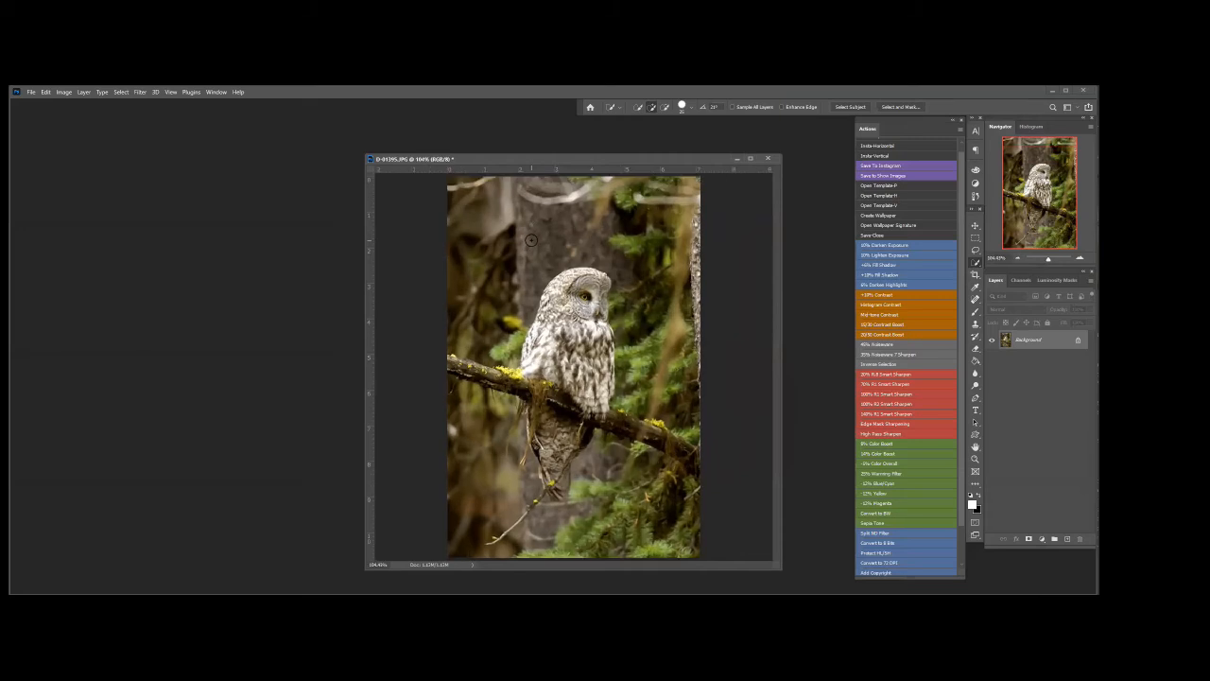
click(1019, 259)
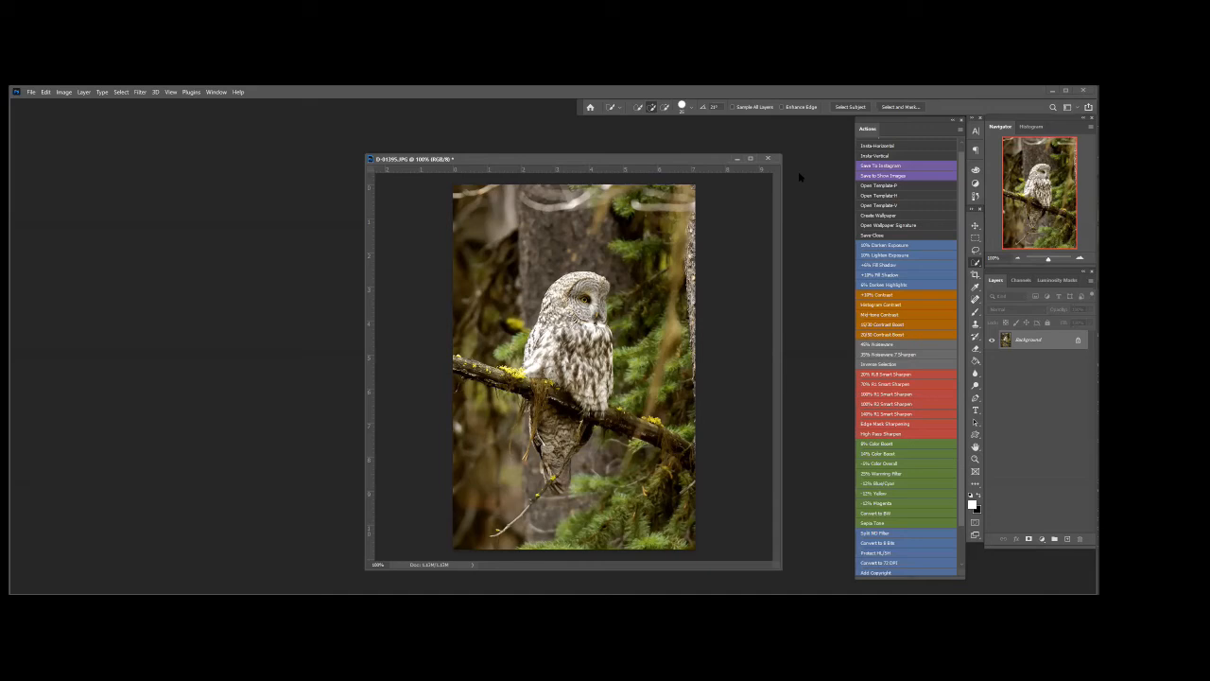
Close the downsized owl photo without saving the changes, and close the front-facing owl photo
click(767, 158)
click(603, 280)
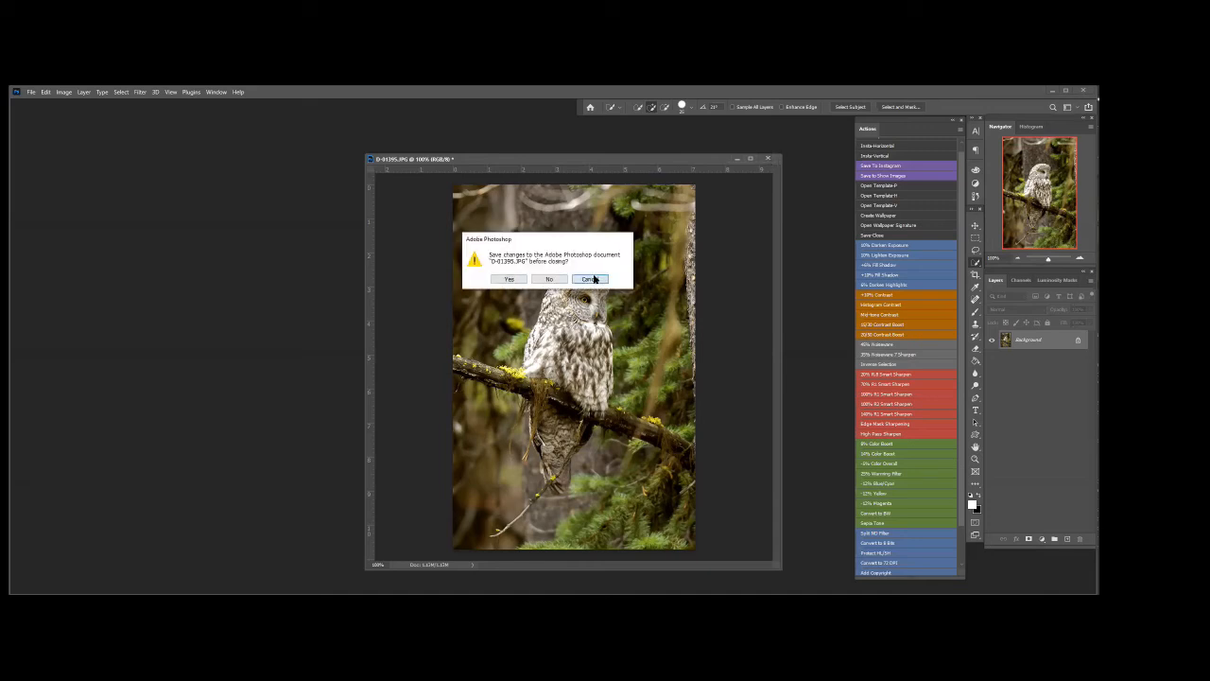
click(768, 158)
click(549, 279)
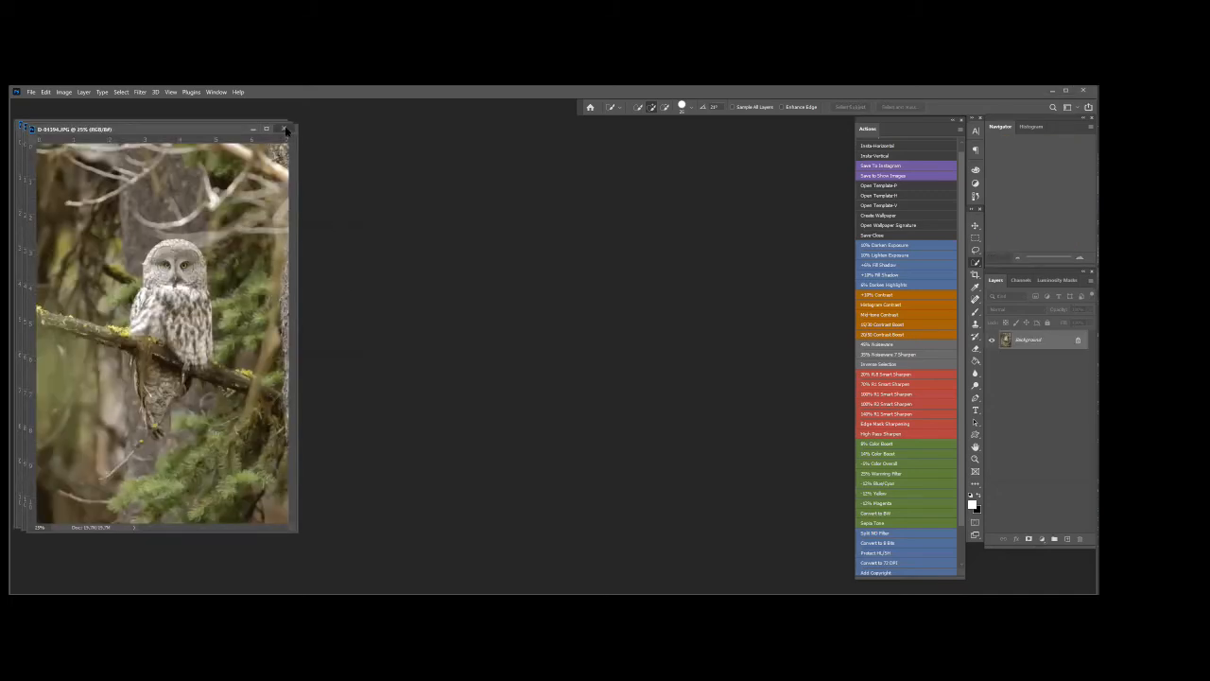
click(286, 129)
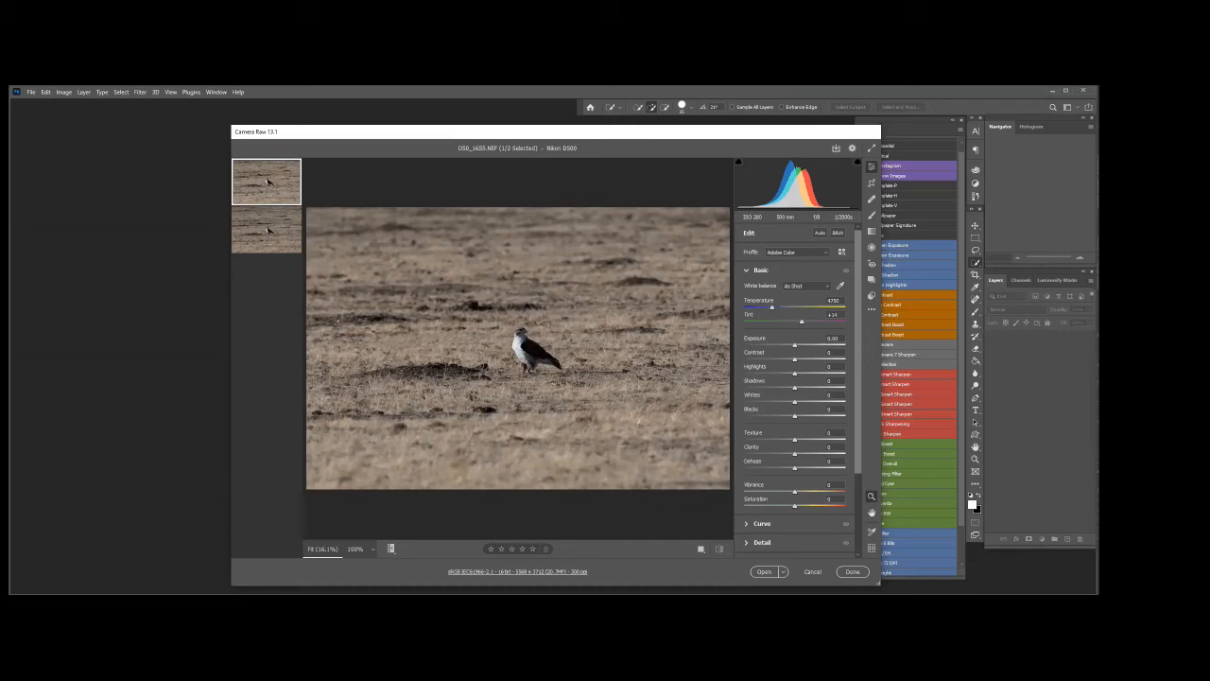
Select both raw hawk photos and enable Remove chromatic aberration and Use profile corrections for them
click(853, 571)
shift+click(271, 236)
scroll(747, 491, down, 3)
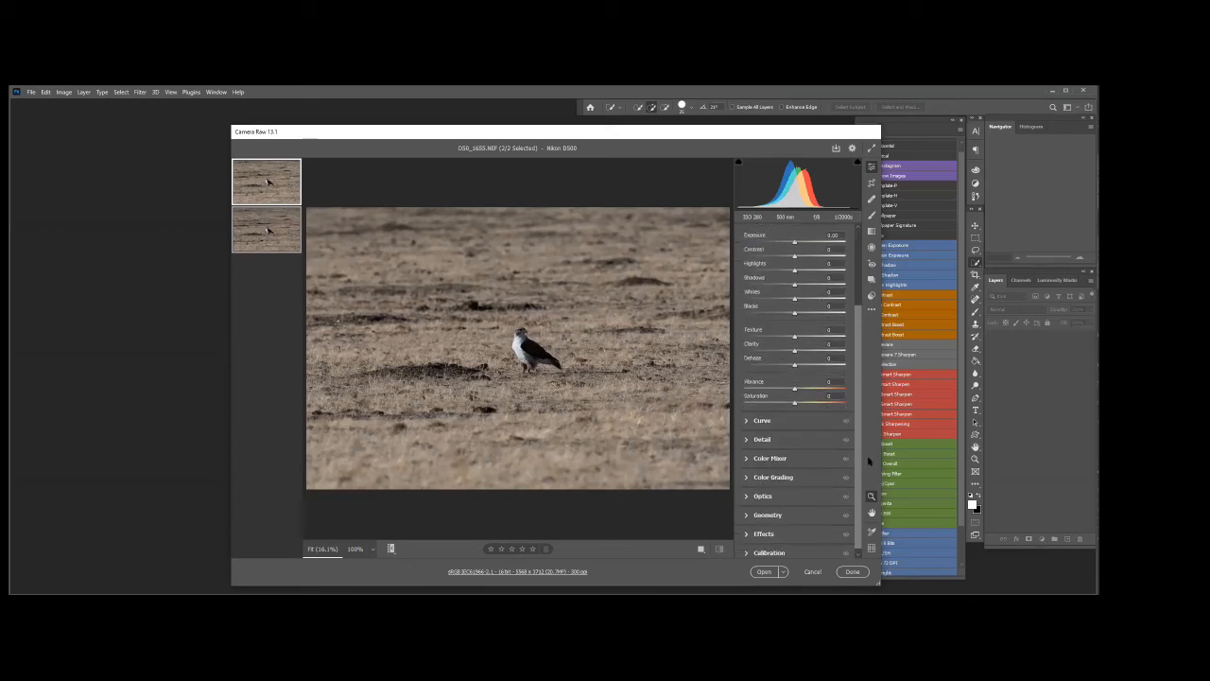
click(747, 491)
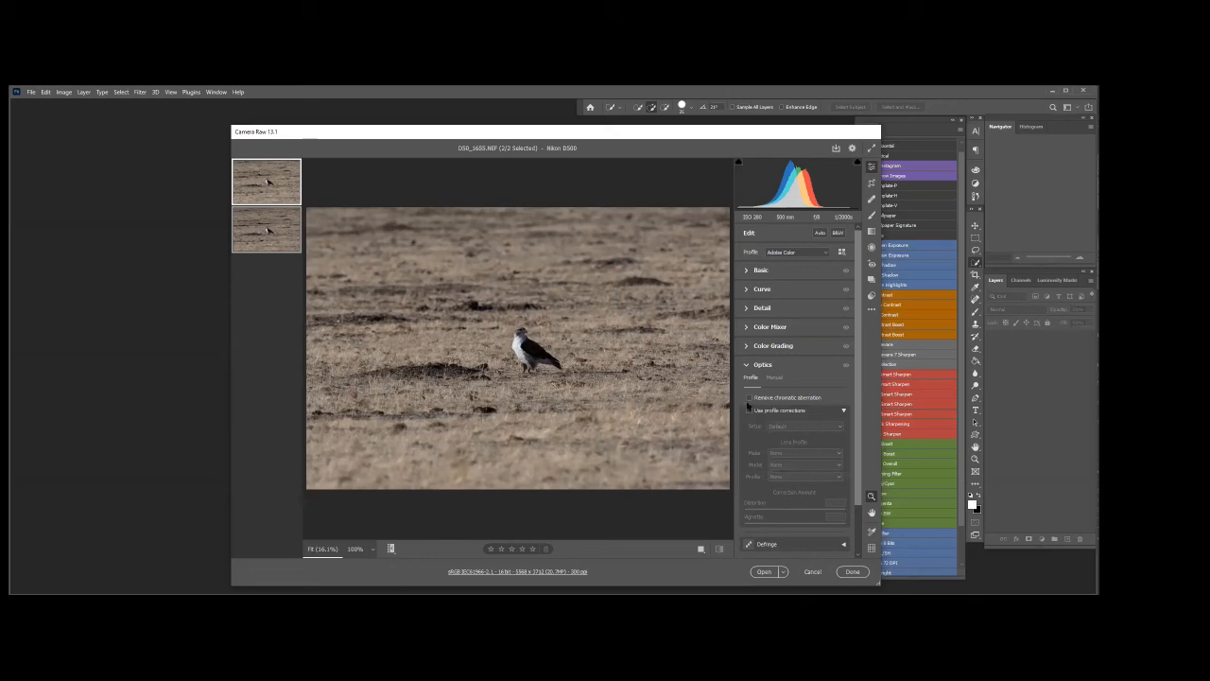
click(750, 399)
click(750, 411)
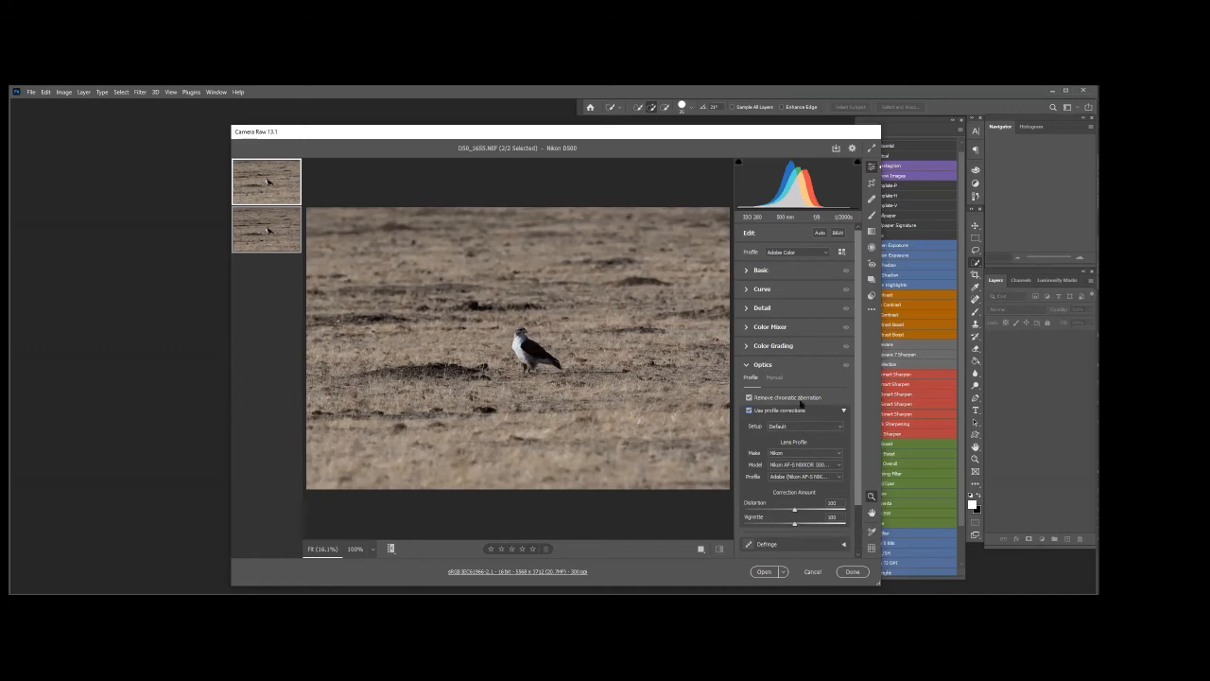
Set Highlights to -67 and Shadows to +71 for both hawk photos, and slightly raise Clarity and Dehaze
click(747, 271)
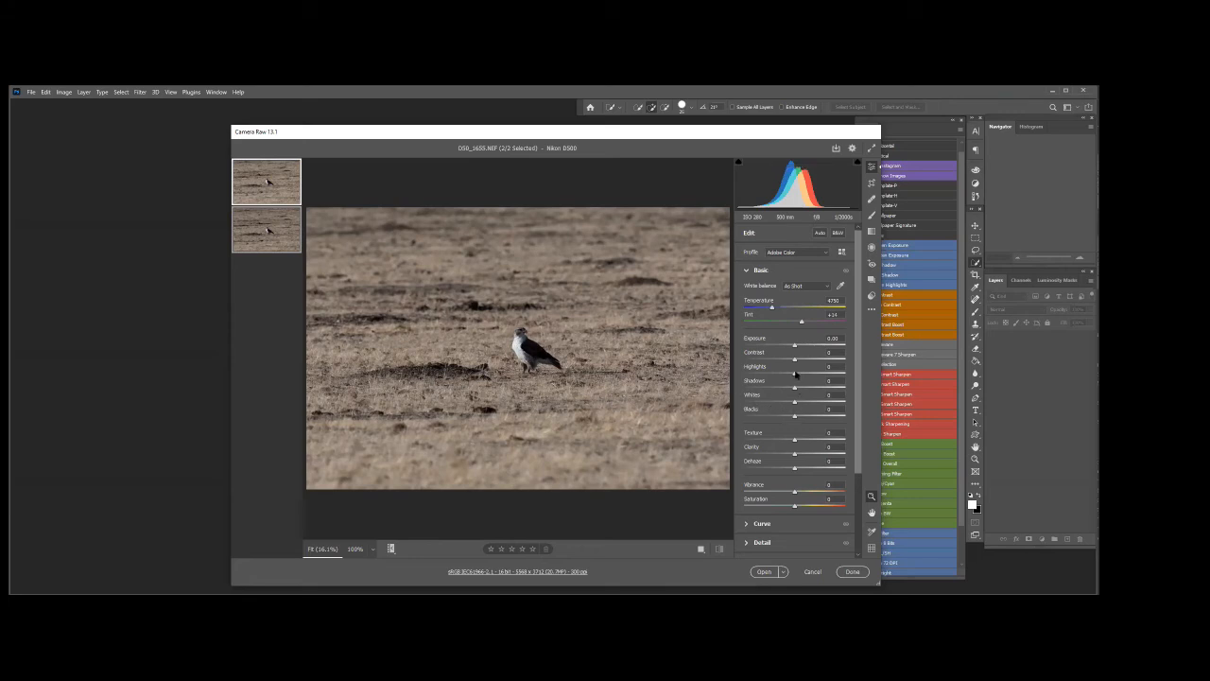
drag(795, 376, 831, 390)
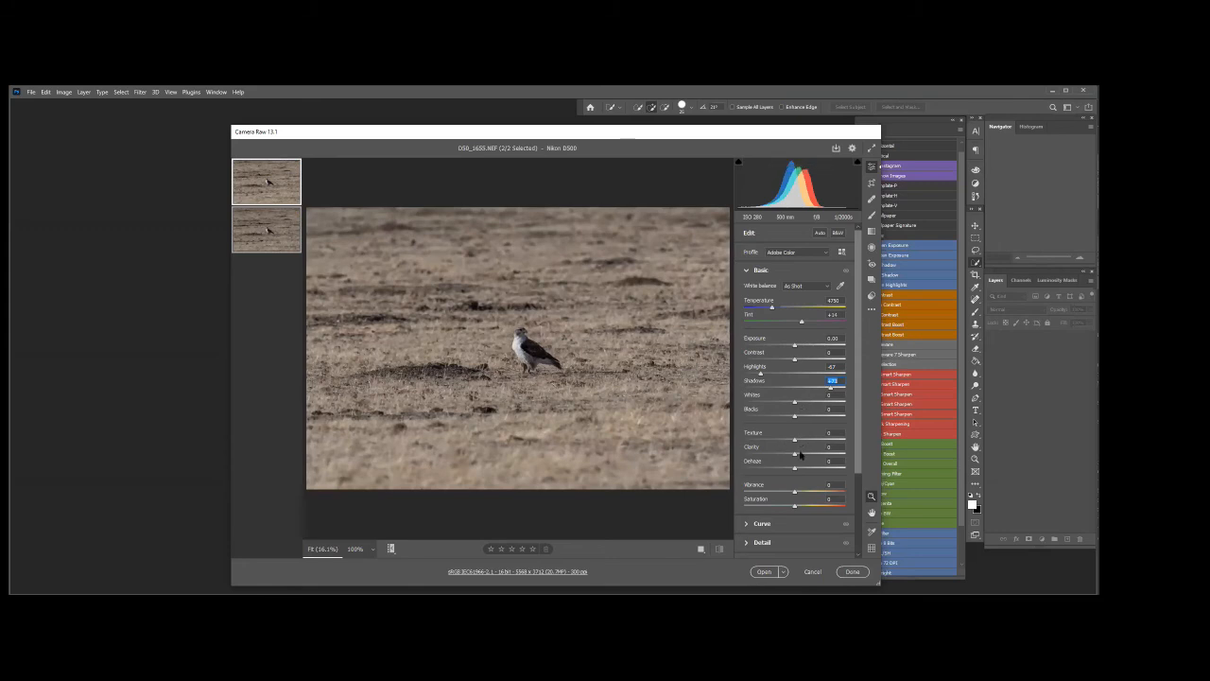
click(801, 453)
click(800, 468)
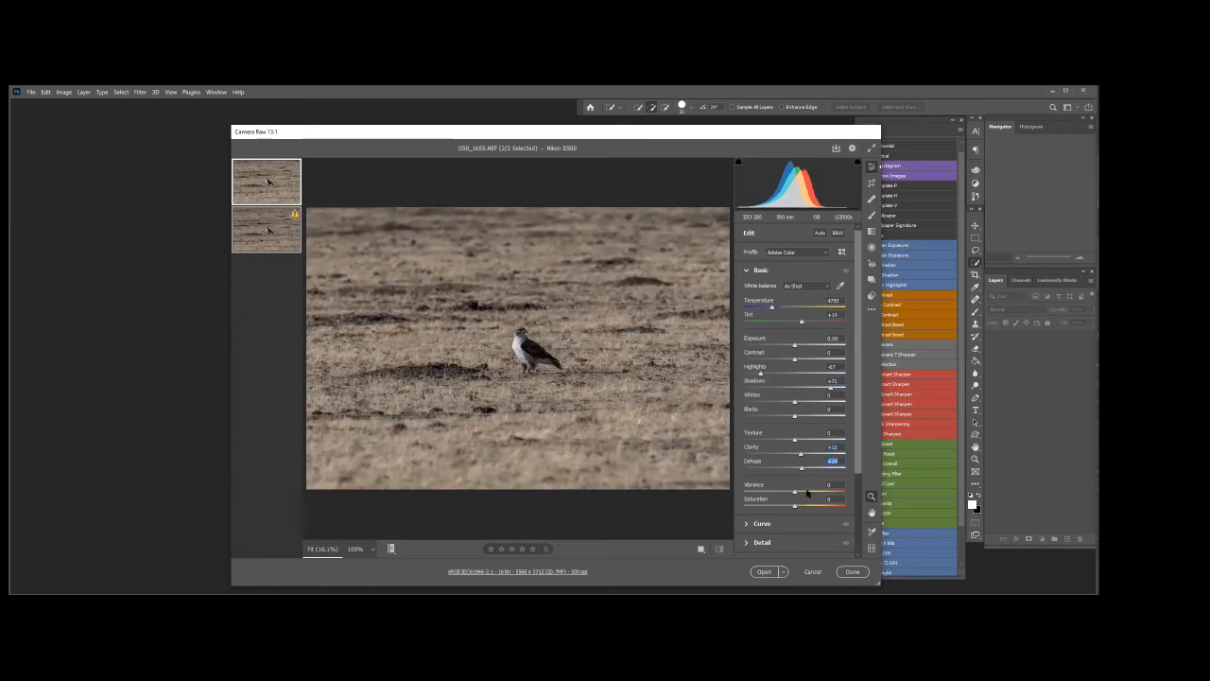
Slightly raise Vibrance and Saturation for both hawk photos, and open the raw files for editing
click(803, 491)
click(804, 506)
click(761, 571)
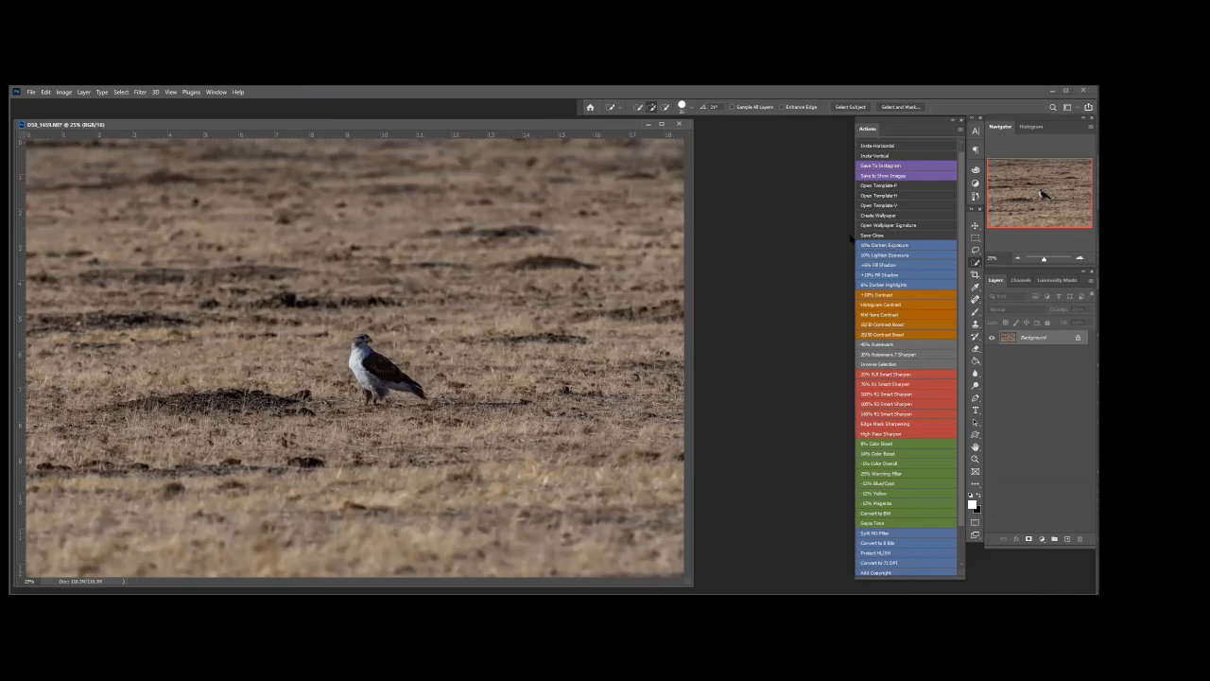
Turn off Button Mode for the actions, and expand the Save-Close action and its Save command to show the recorded settings
click(960, 129)
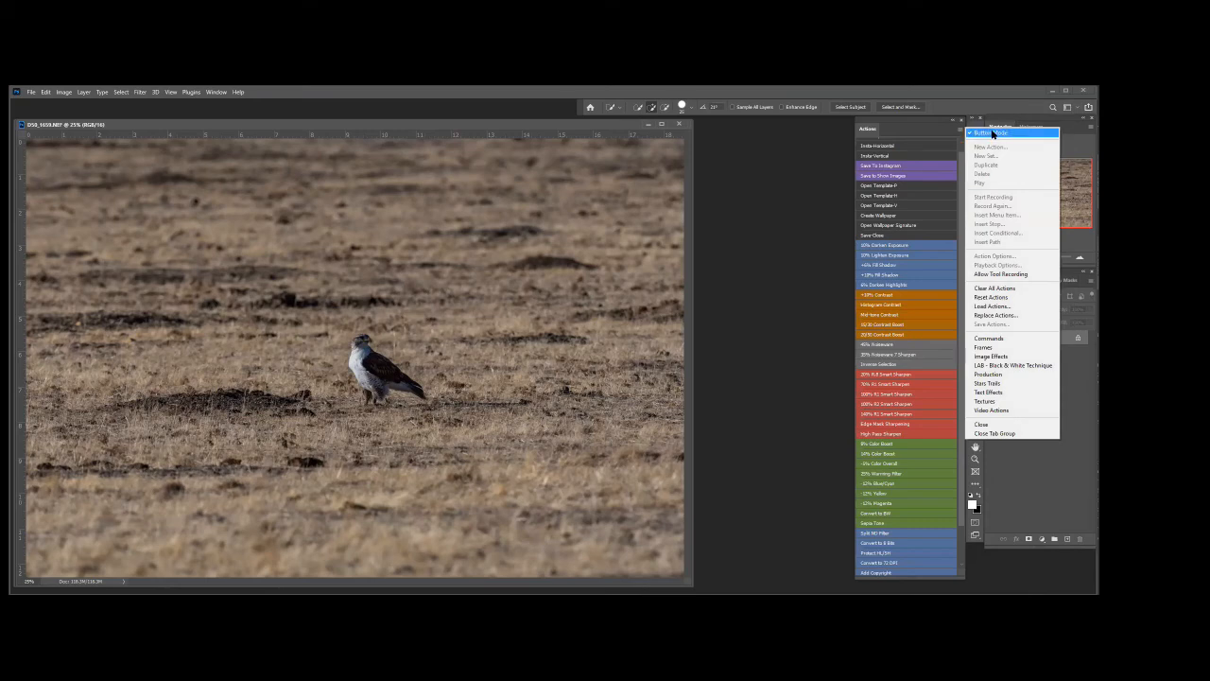
click(993, 133)
scroll(964, 234, up, 2)
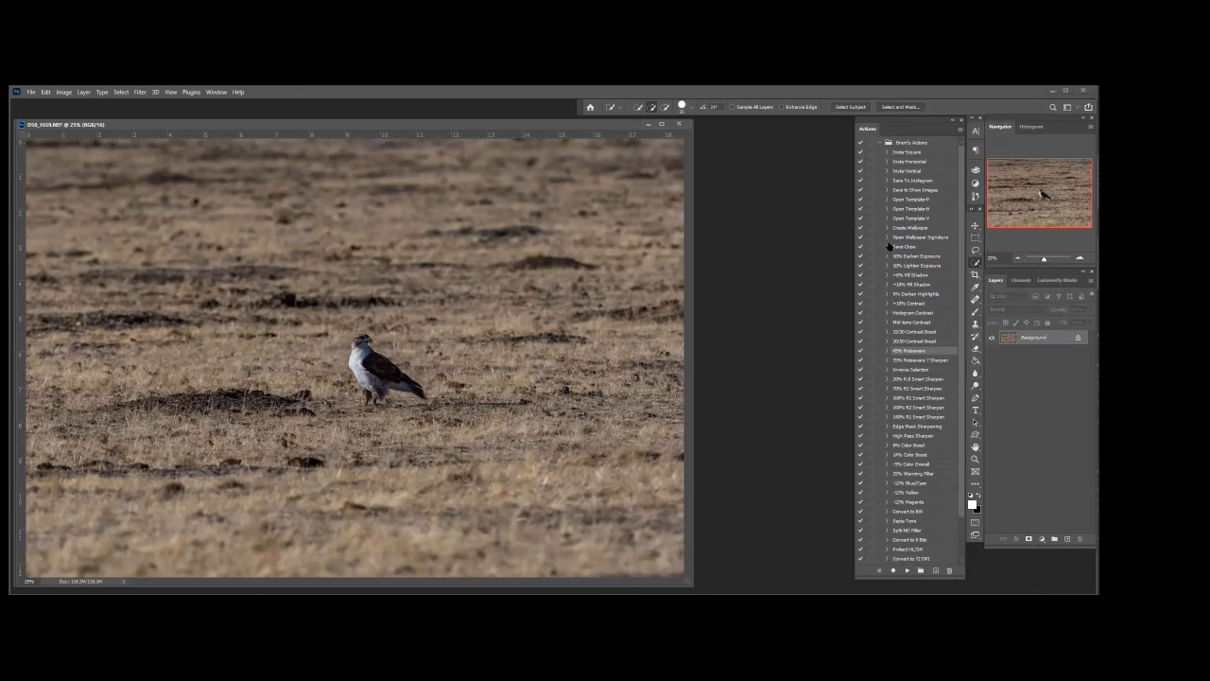
click(888, 247)
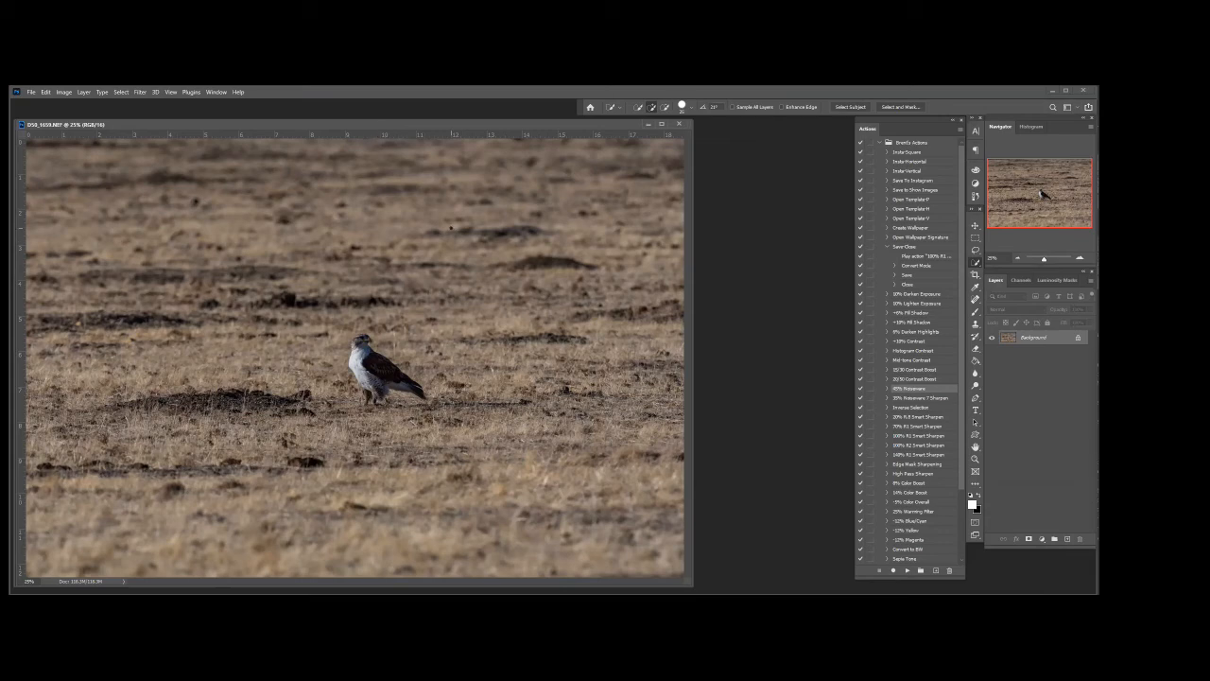
click(894, 276)
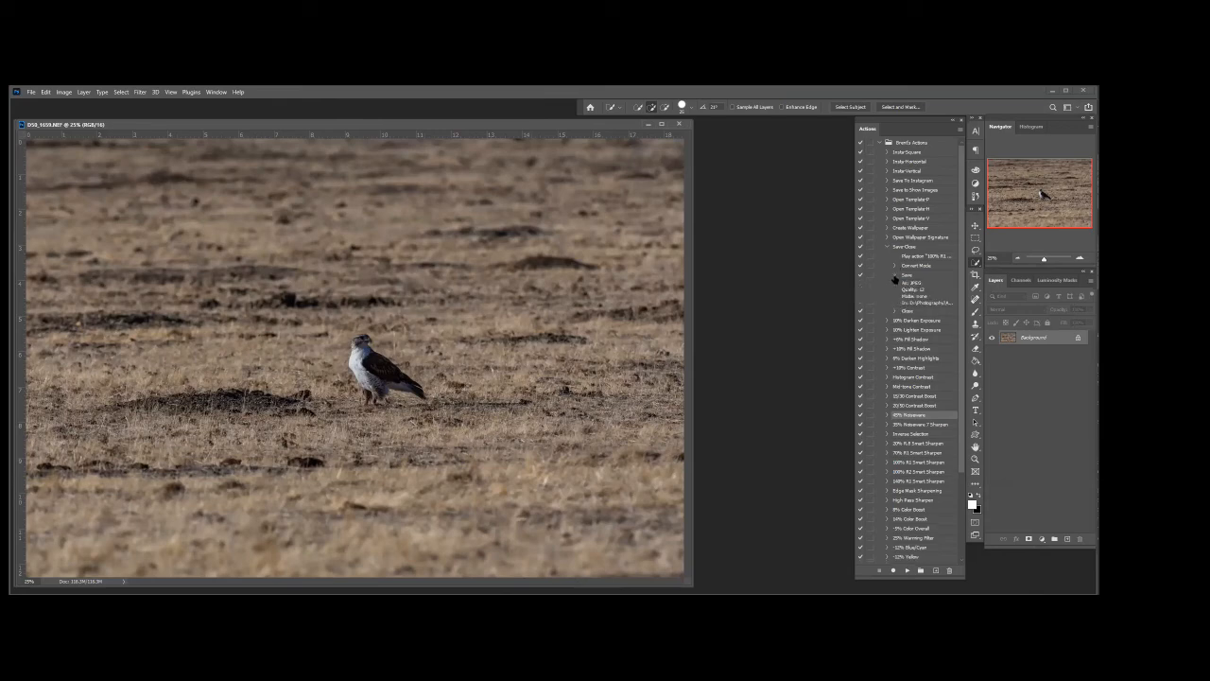
Widen the Actions panel, collapse the Save command's details and delete that command from the Save-Close action
mouse_move(853, 292)
mouse_down()
mouse_move(784, 292)
mouse_move(842, 292)
mouse_up()
click(881, 276)
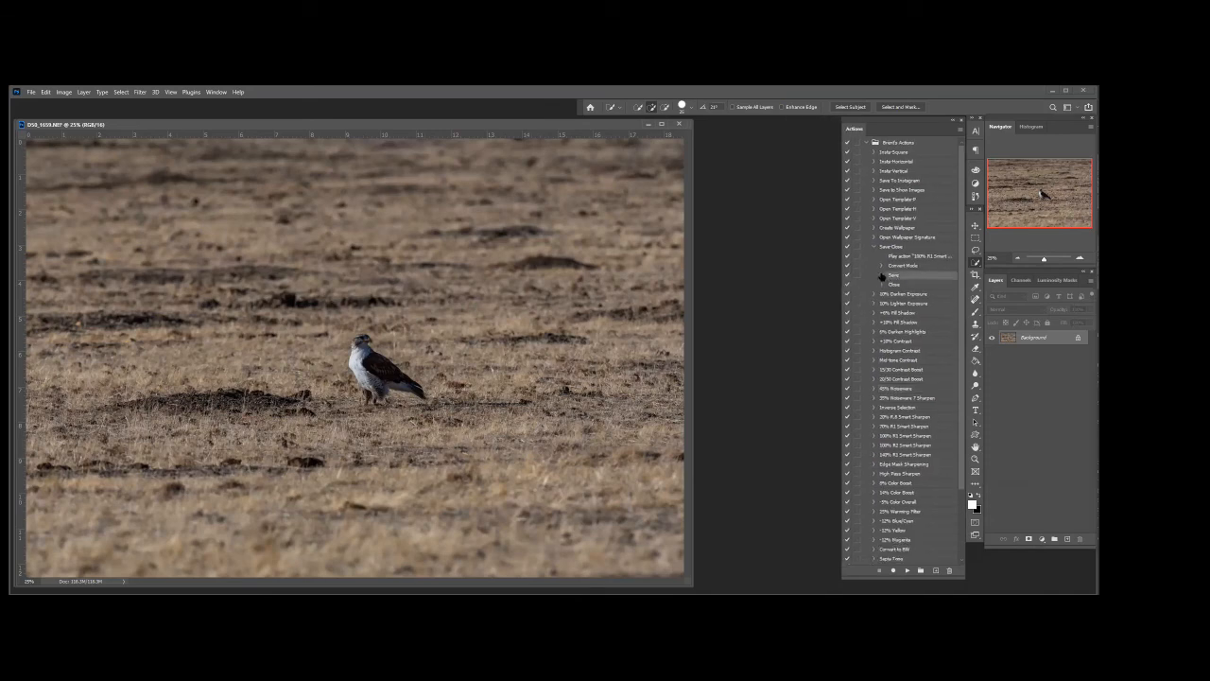
drag(910, 276, 950, 564)
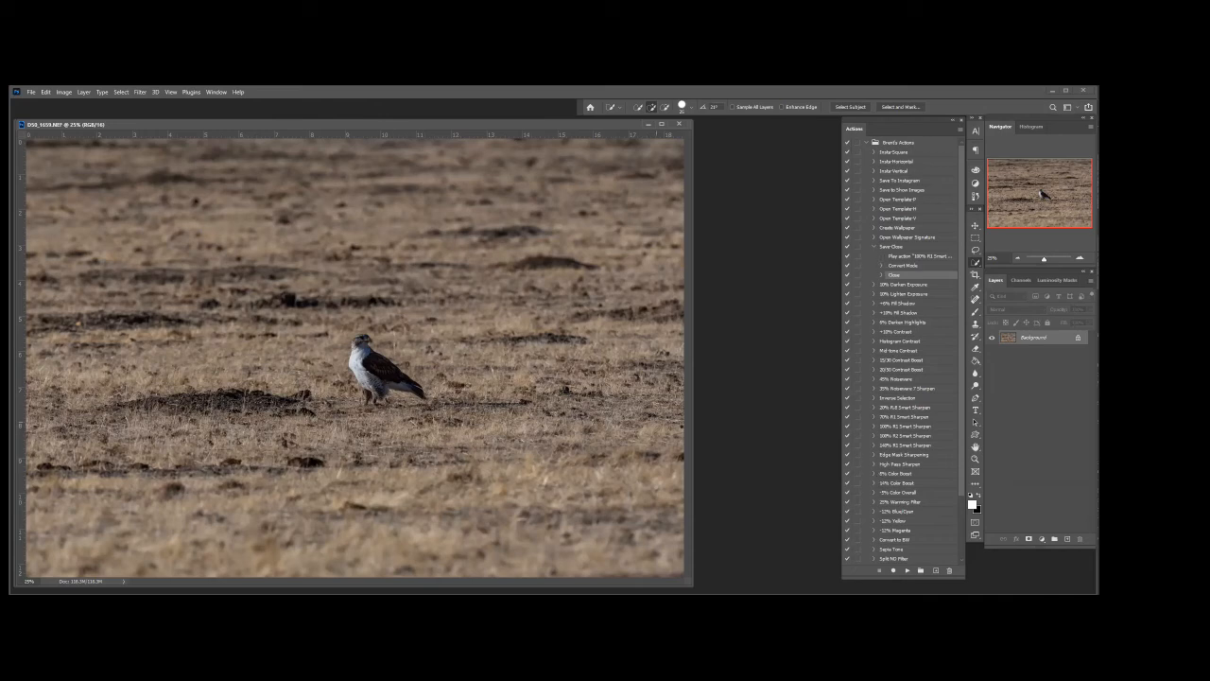
Play the 100% R1 Smart Sharpen action on the front hawk photo, and convert it to 8-bit with the Save-Close action's Convert Mode command
click(896, 431)
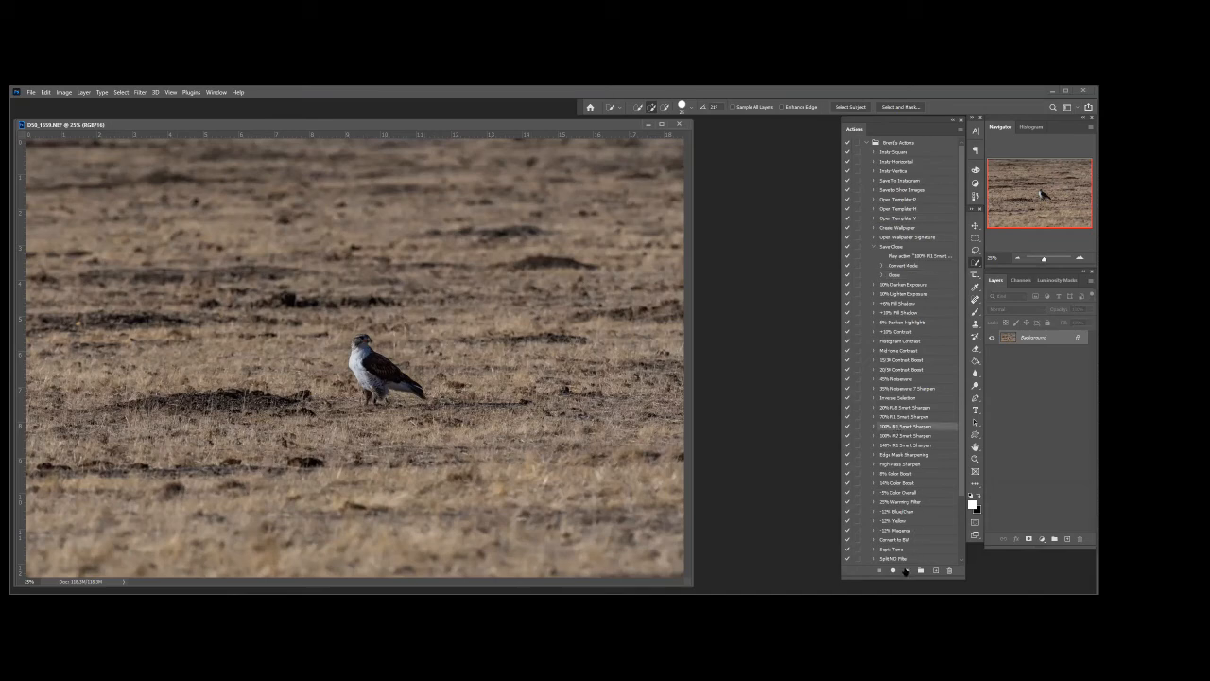
click(906, 571)
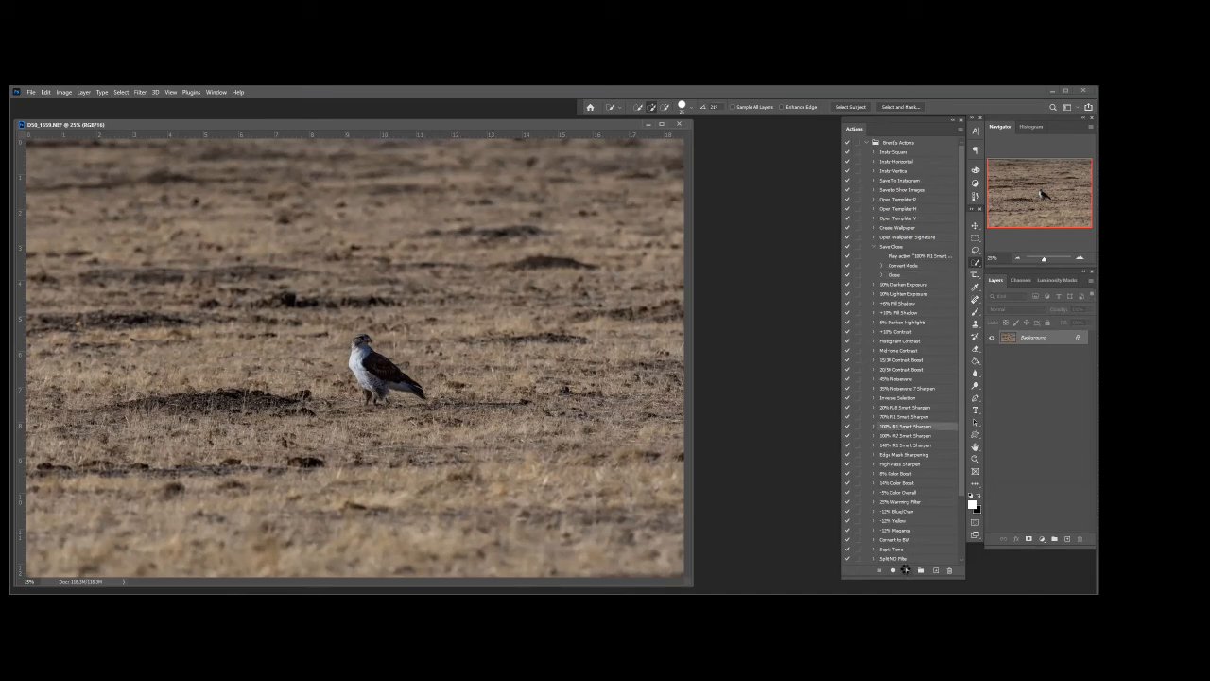
click(899, 266)
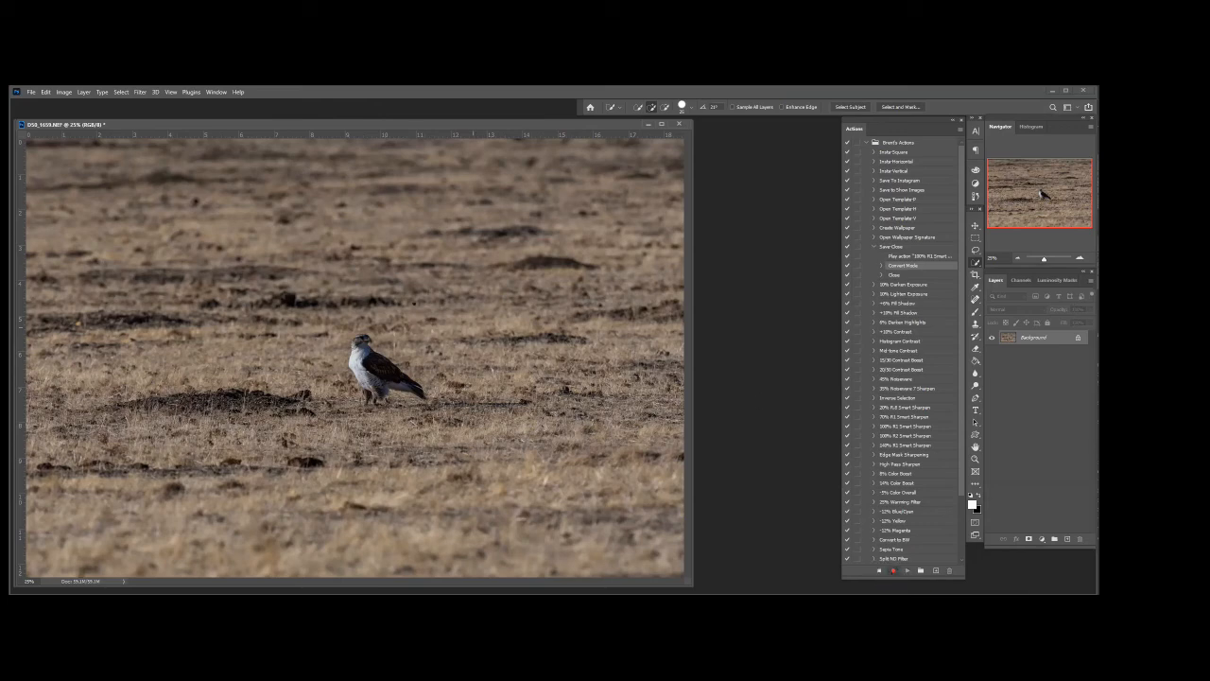
Record a Save command after Convert Mode in the Save-Close action, saving the photo as a Maximum quality, Baseline ("Standard") JPEG in the Hawk, Ferruginous folder
click(31, 92)
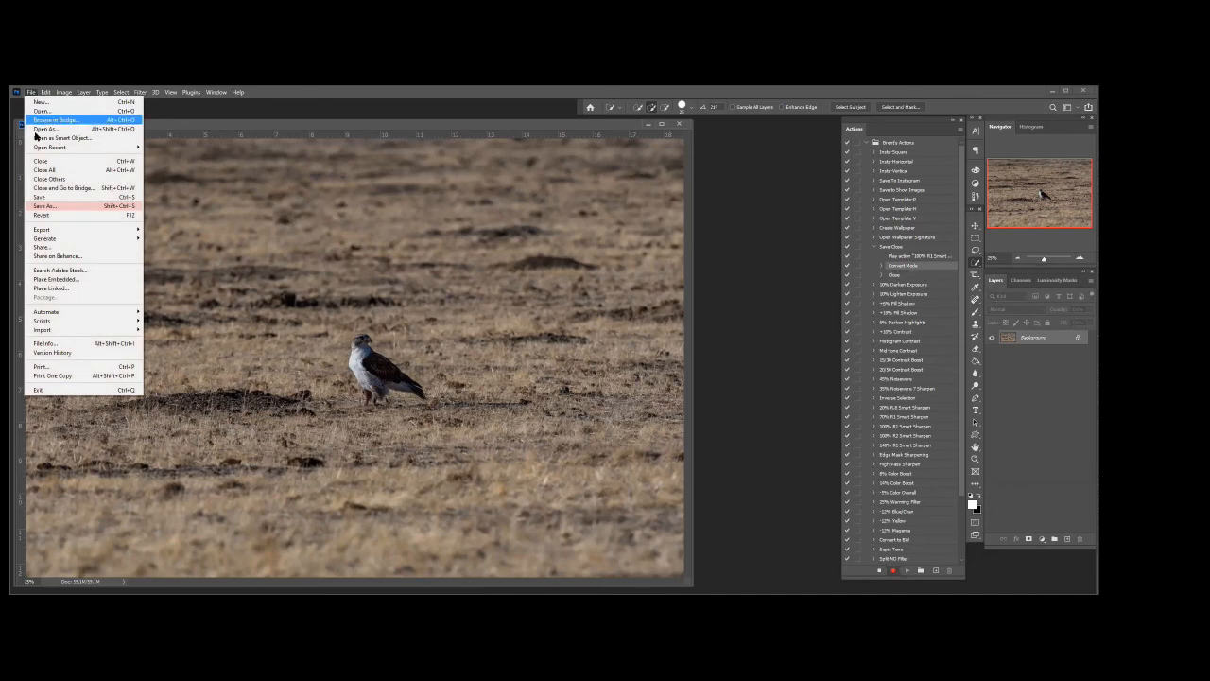
click(40, 197)
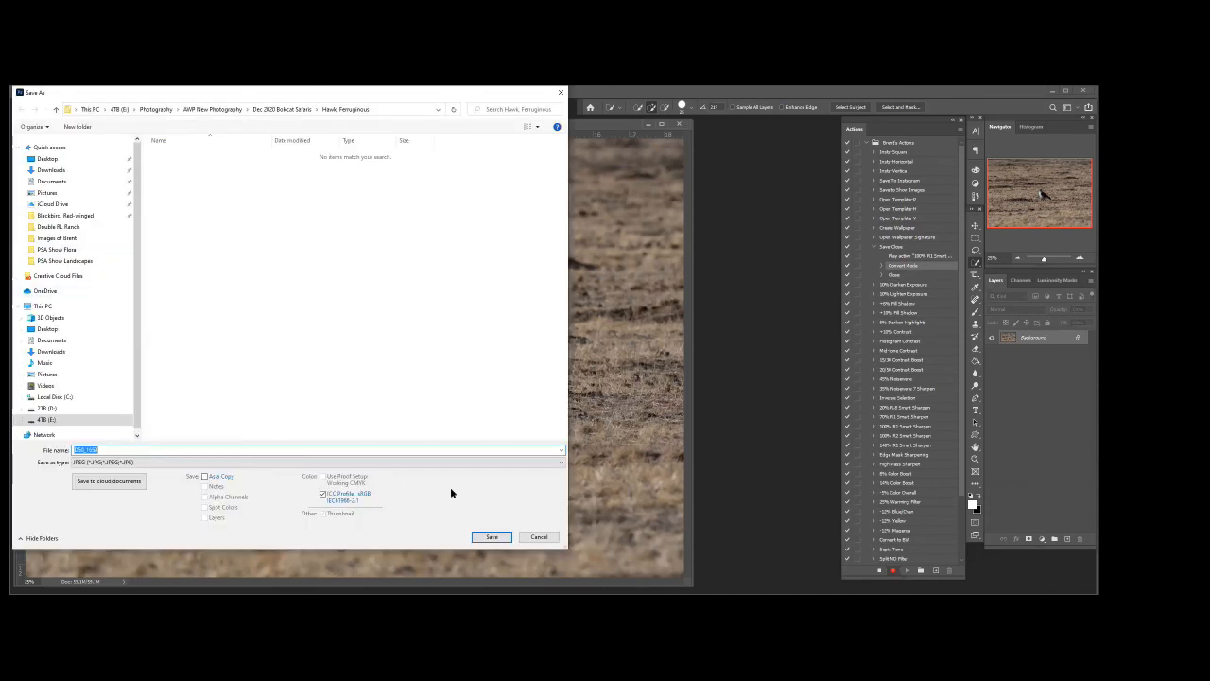
click(489, 539)
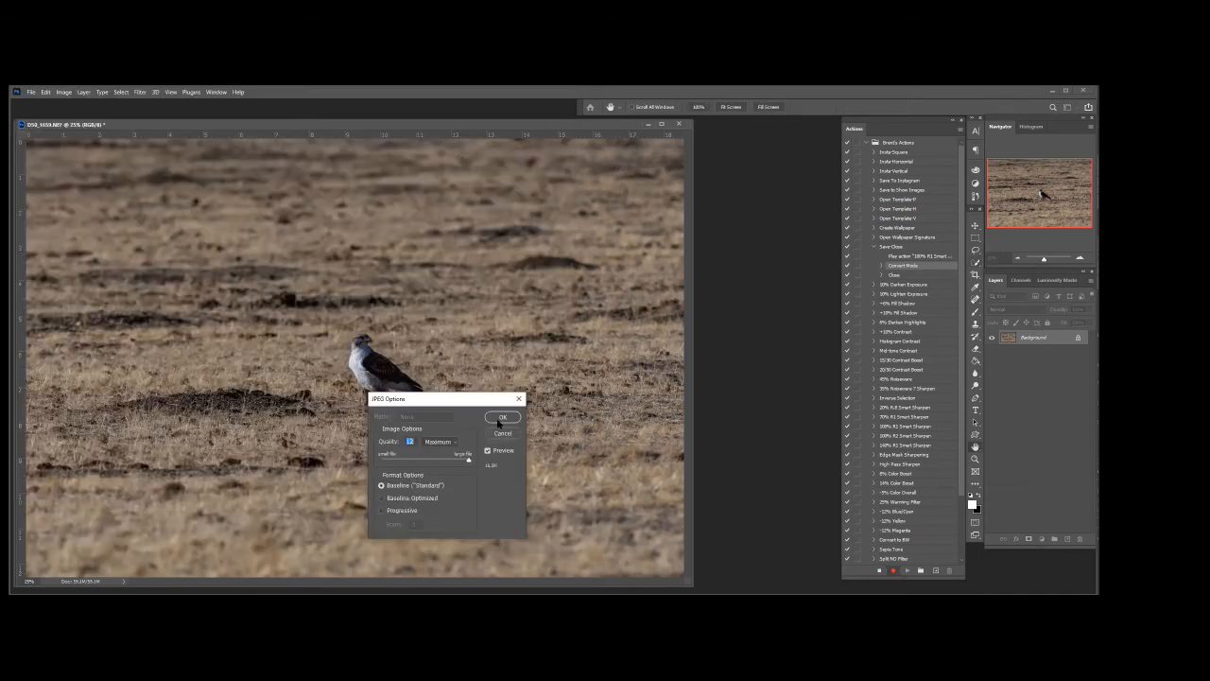
click(502, 418)
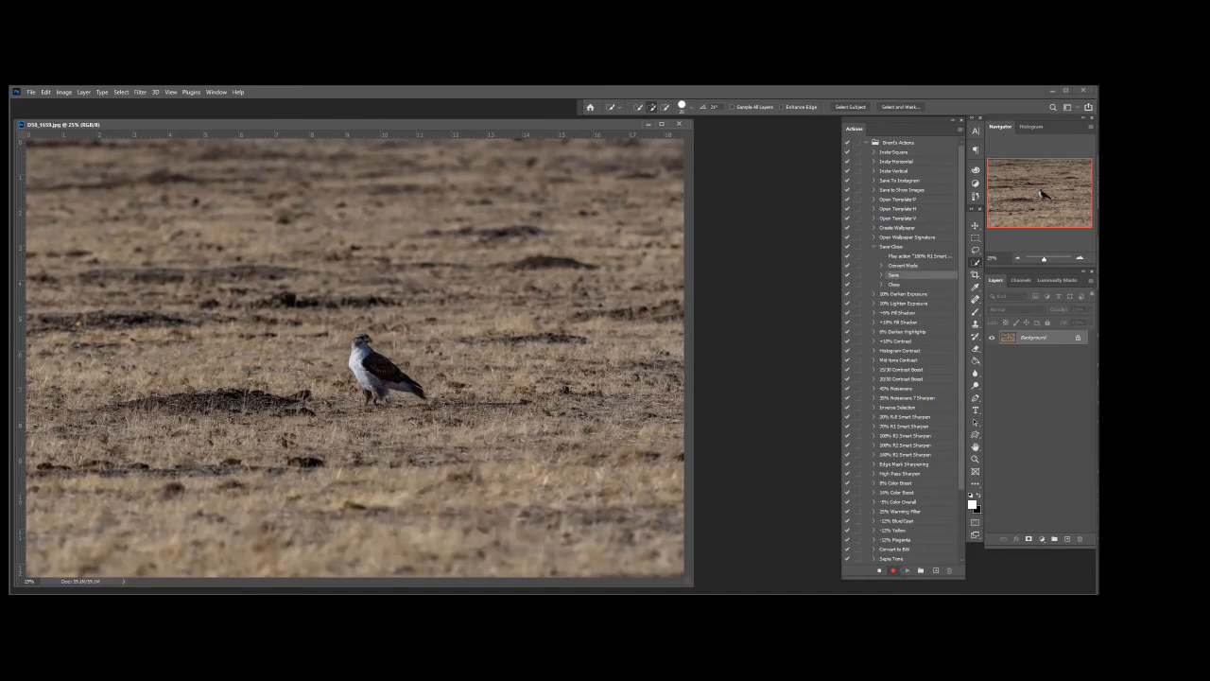
click(879, 571)
Turn Button Mode back on for the actions, and close the saved hawk JPEG
click(960, 128)
click(983, 132)
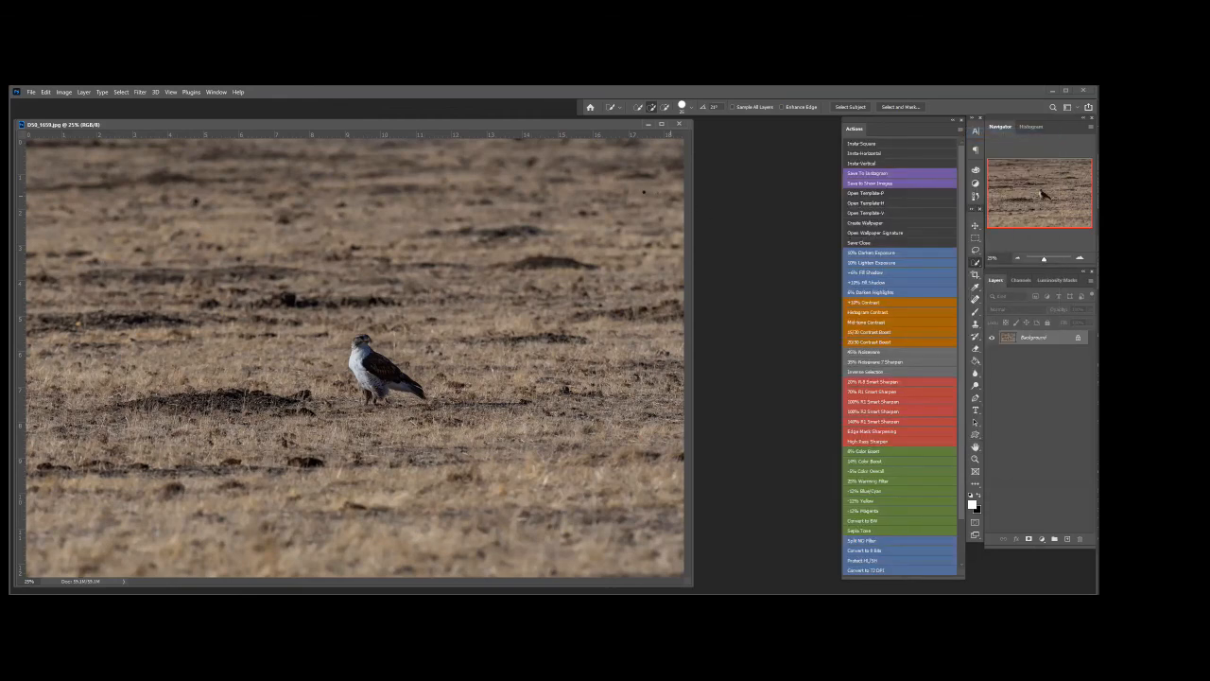
drag(349, 128, 458, 150)
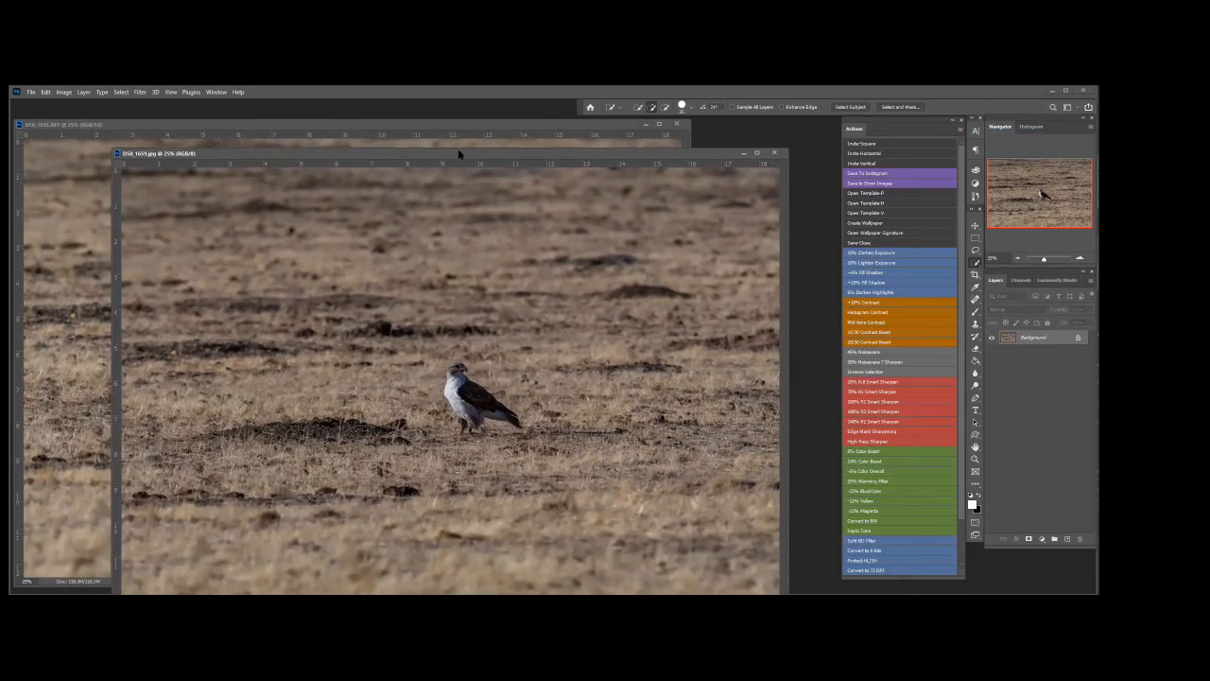
click(773, 151)
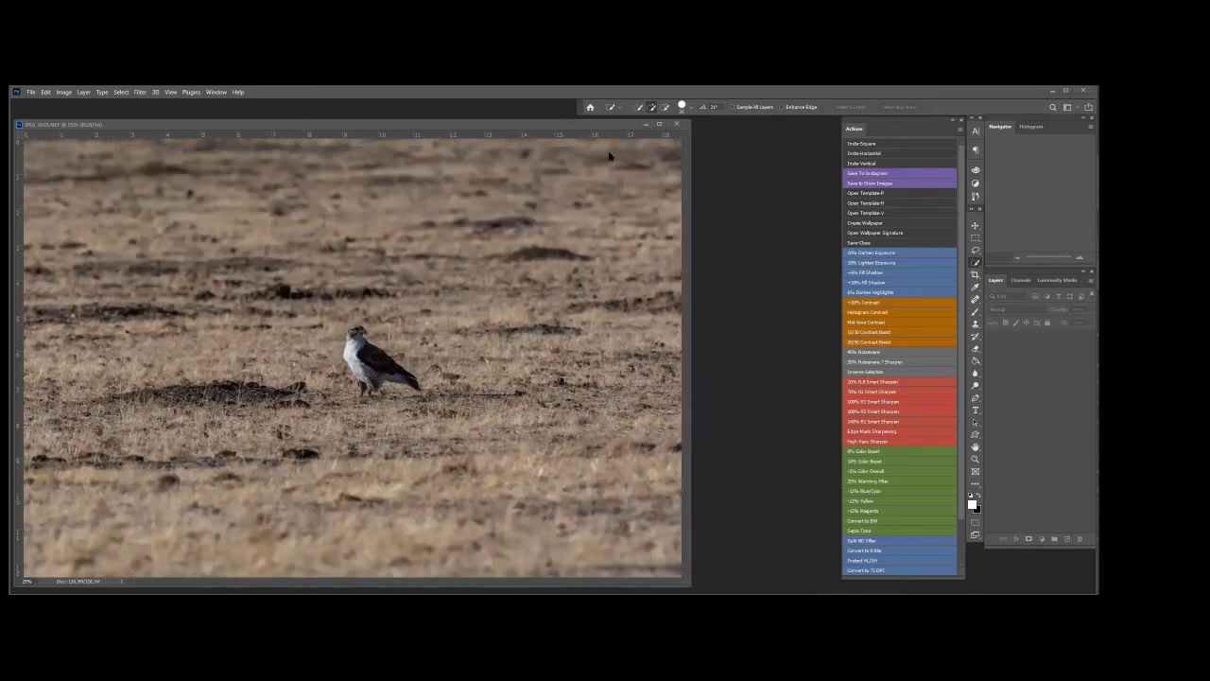
Move the remaining hawk photo's window clear and run the Save-Close action on it
drag(428, 128, 539, 139)
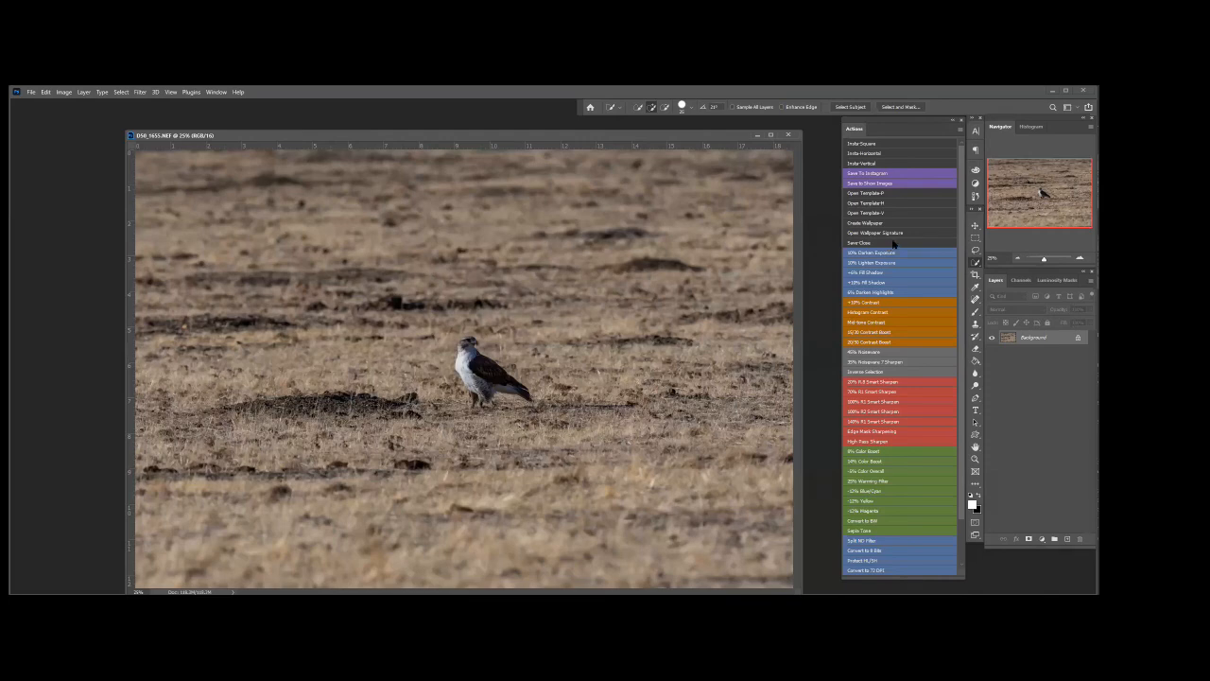
click(892, 241)
key(ctrl+w)
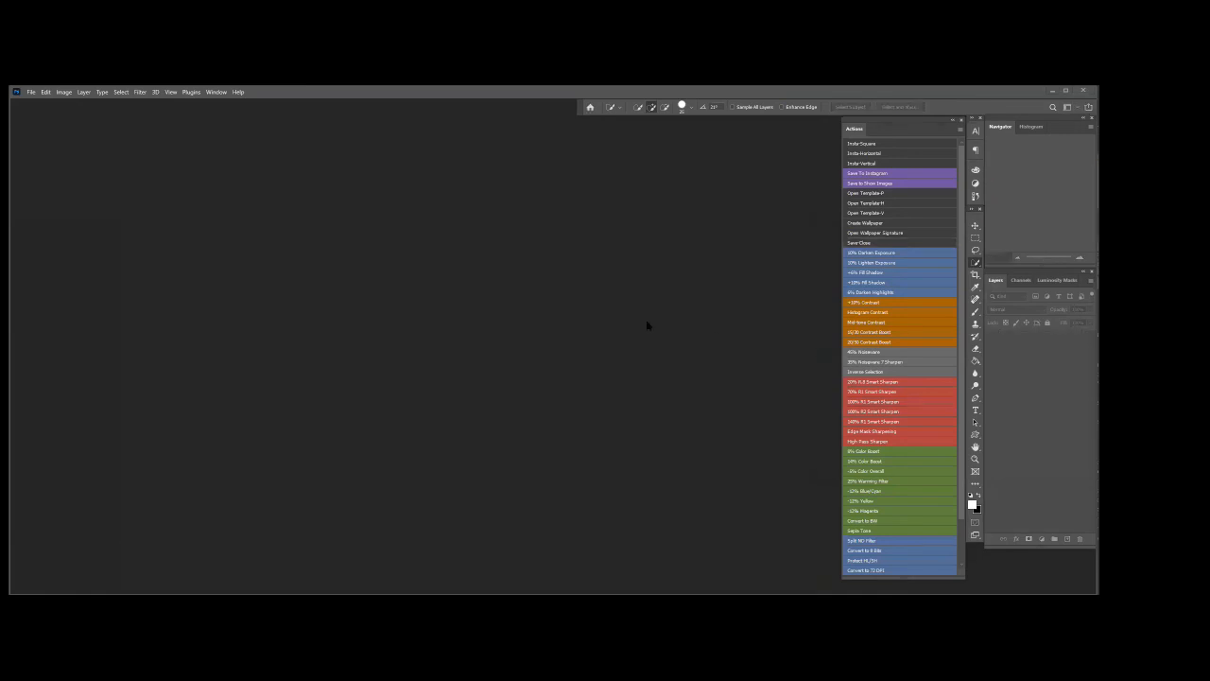